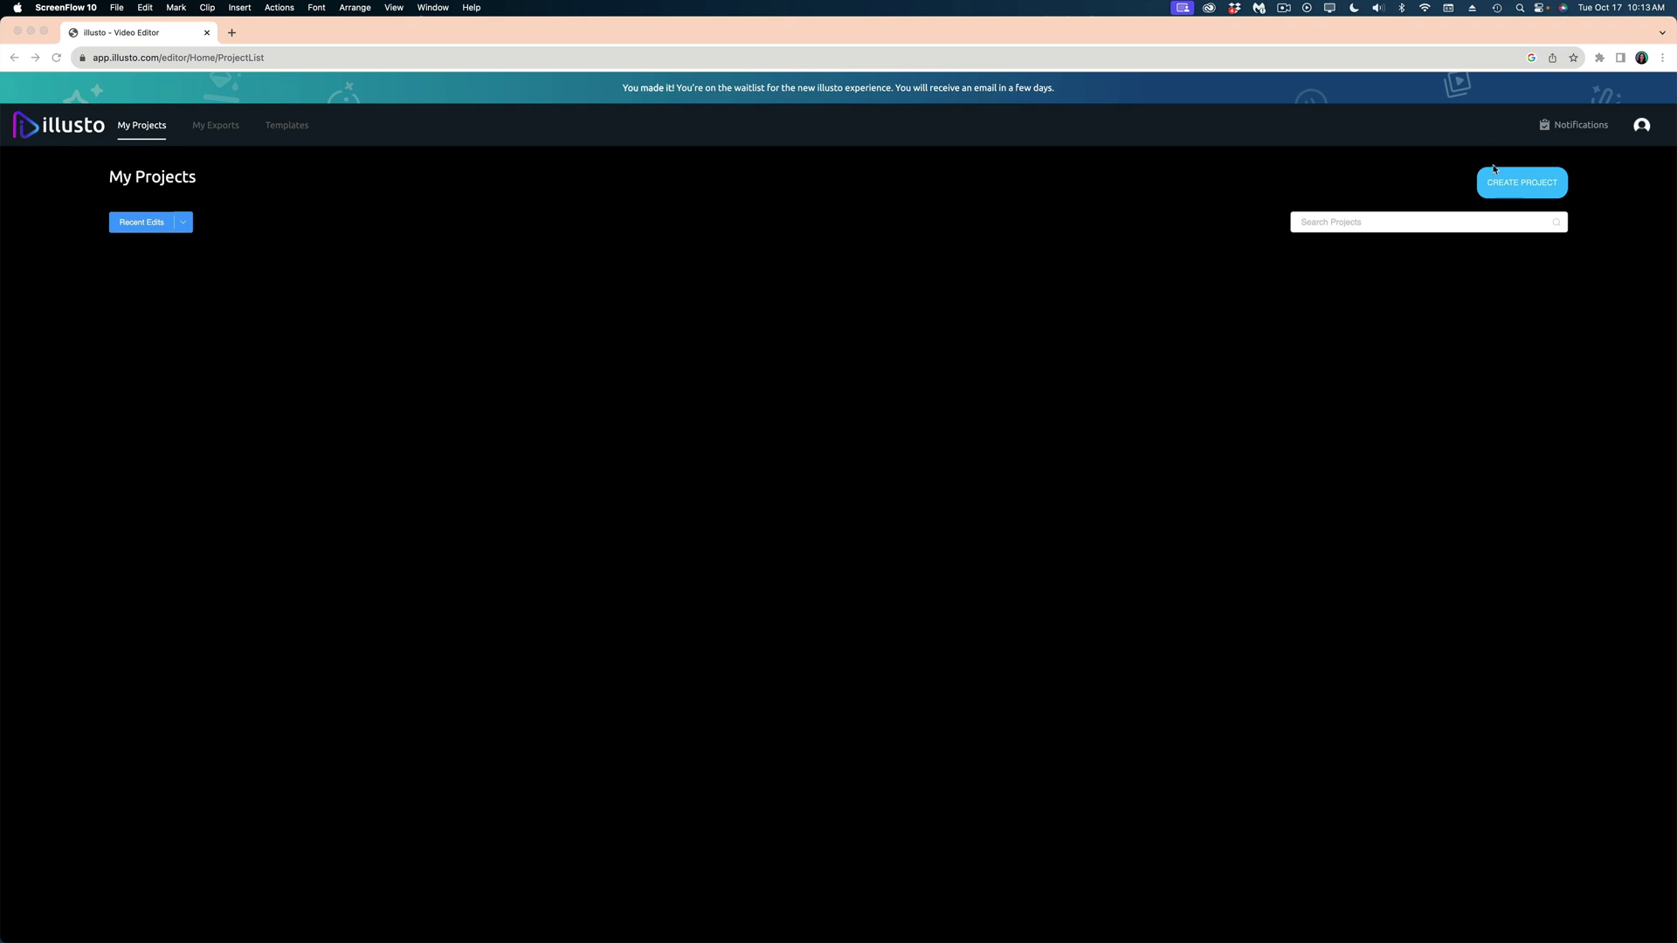
# Bring the browser showing illusto's My Projects page to the front.
pyautogui.click(1506, 188)
# Create a project named 'ILLUSTO TUTORIAL' with the 16:9 aspect ratio.
pyautogui.click(1506, 187)
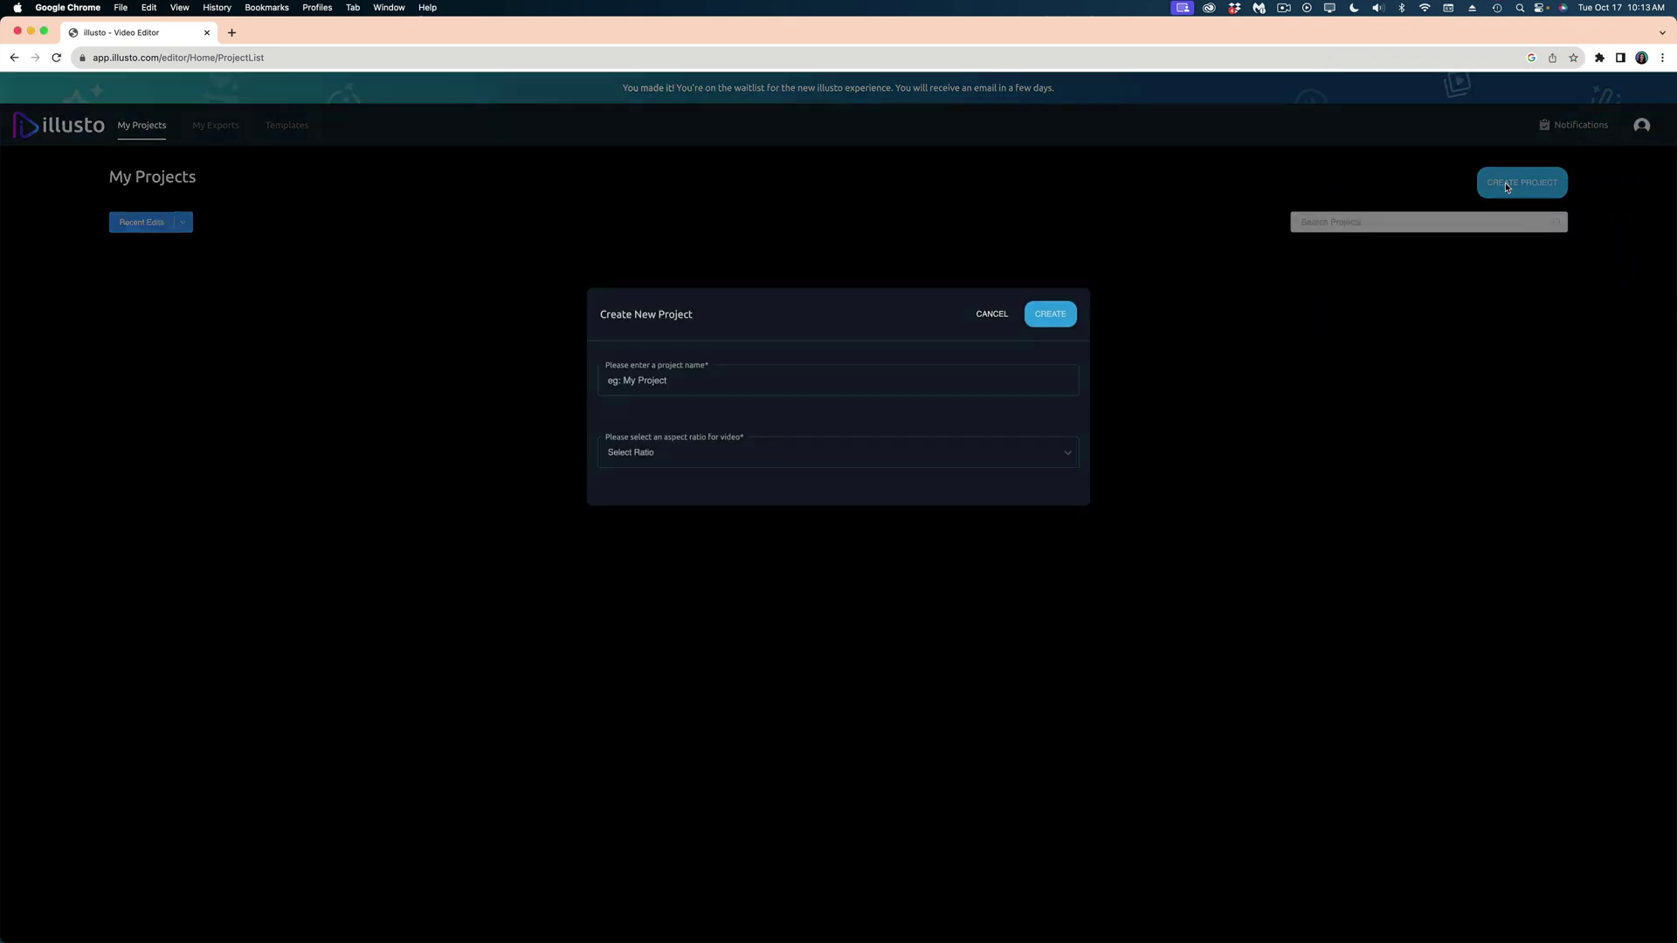
pyautogui.write('ILLUSTO TUTORIAL')
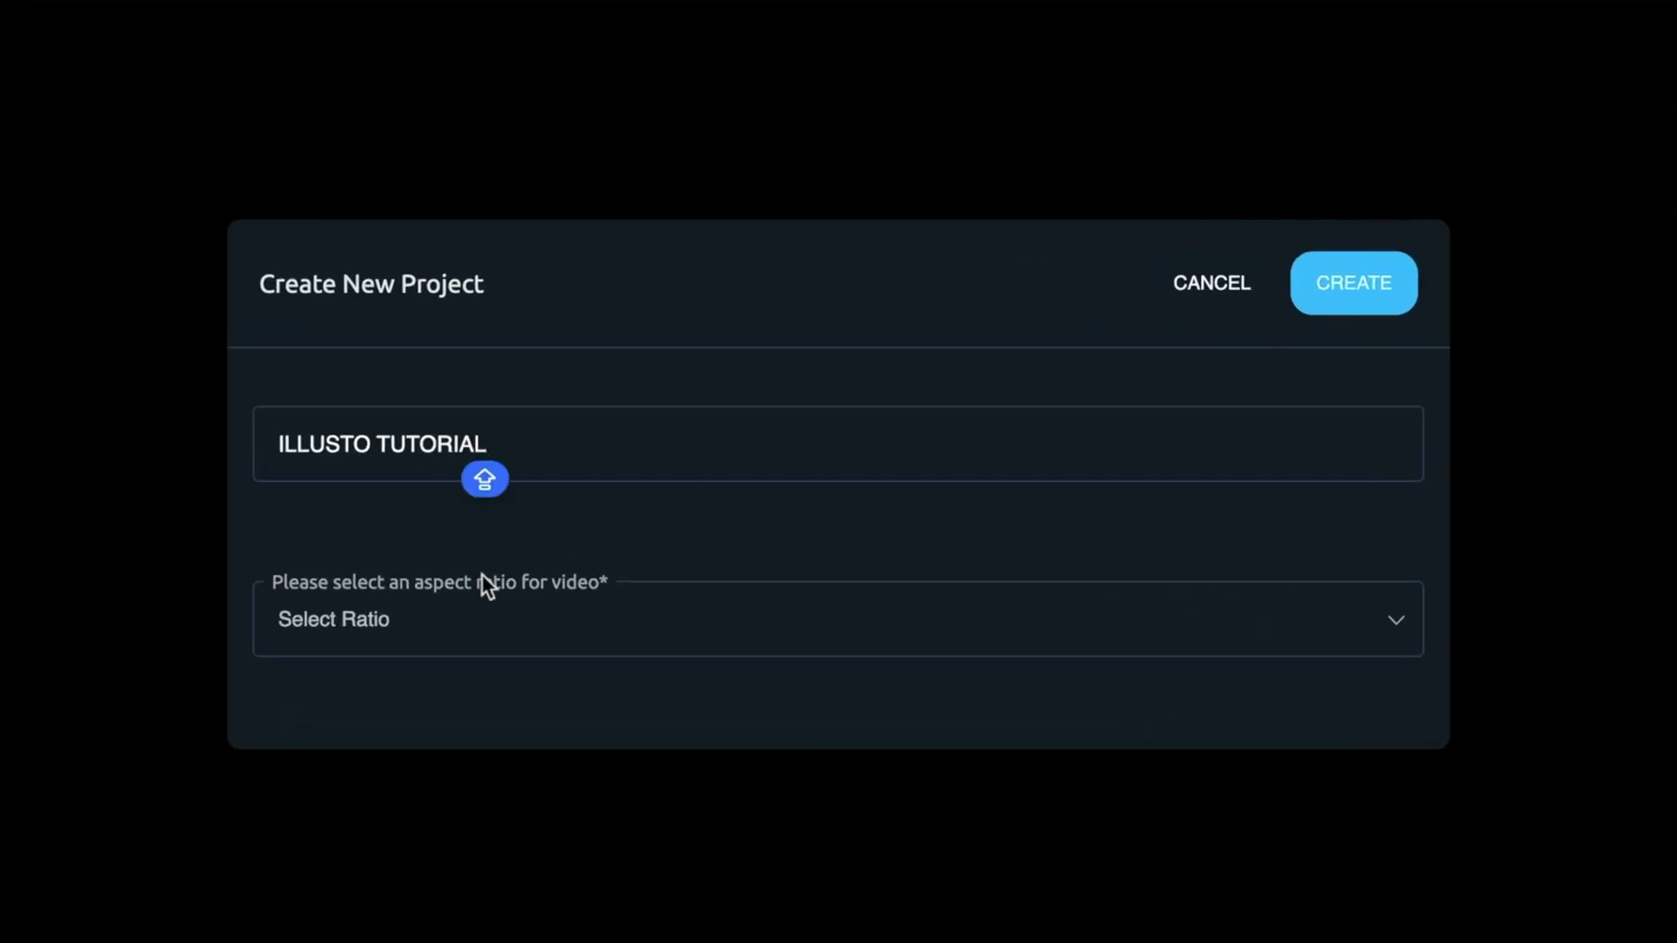
pyautogui.click(507, 594)
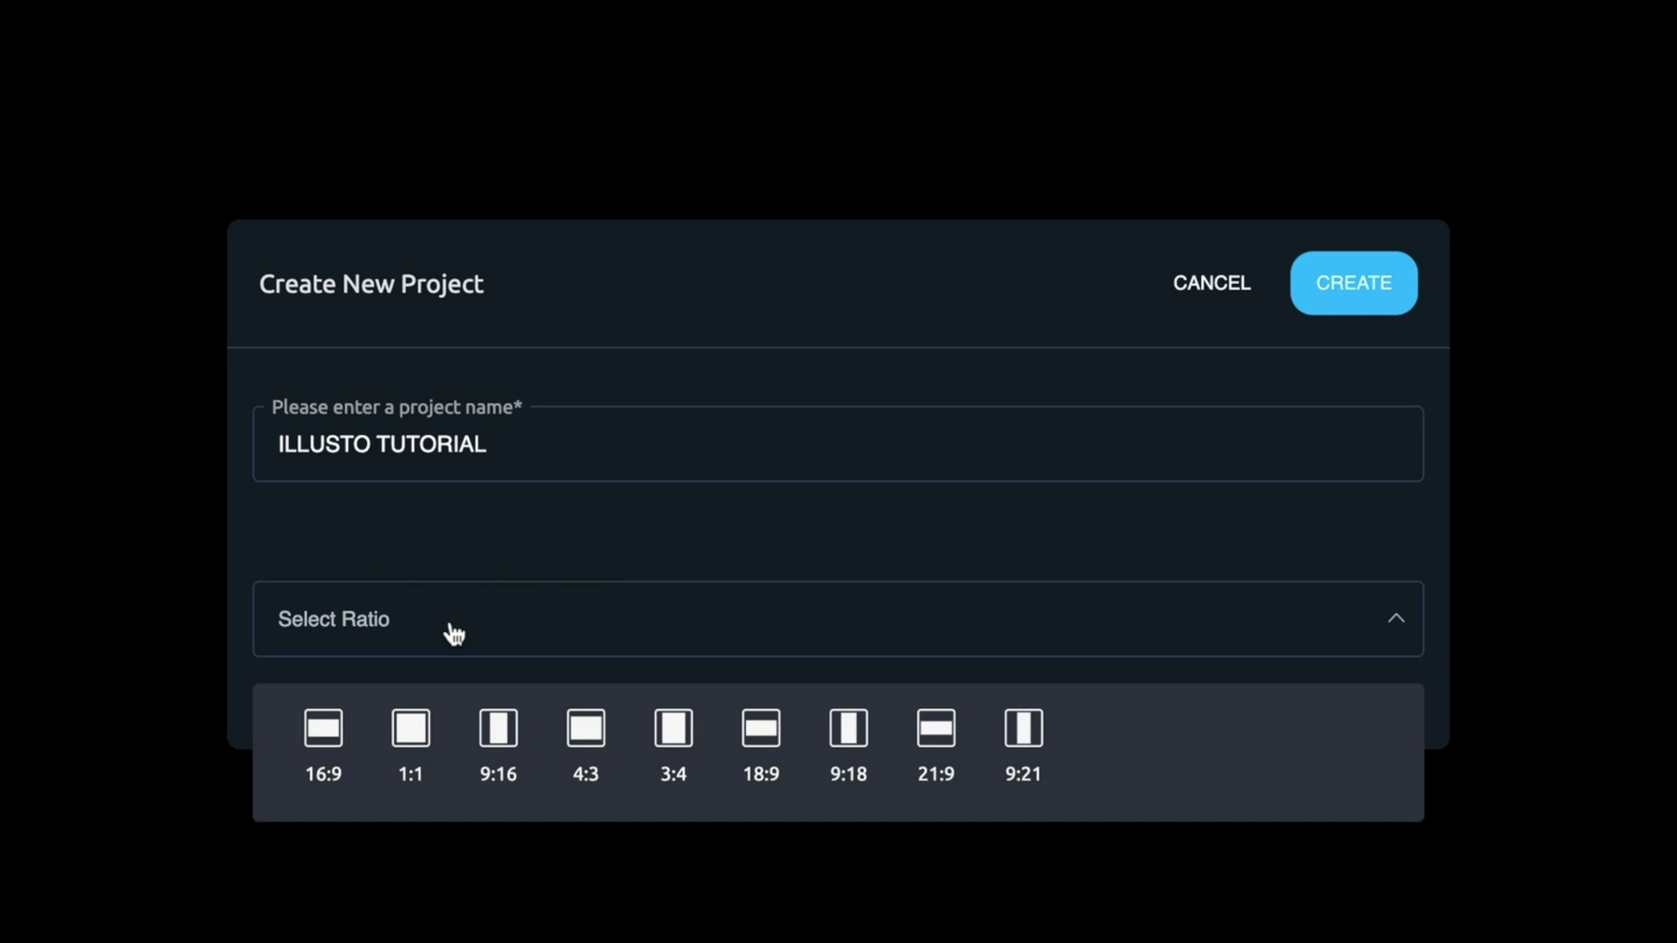
pyautogui.click(320, 741)
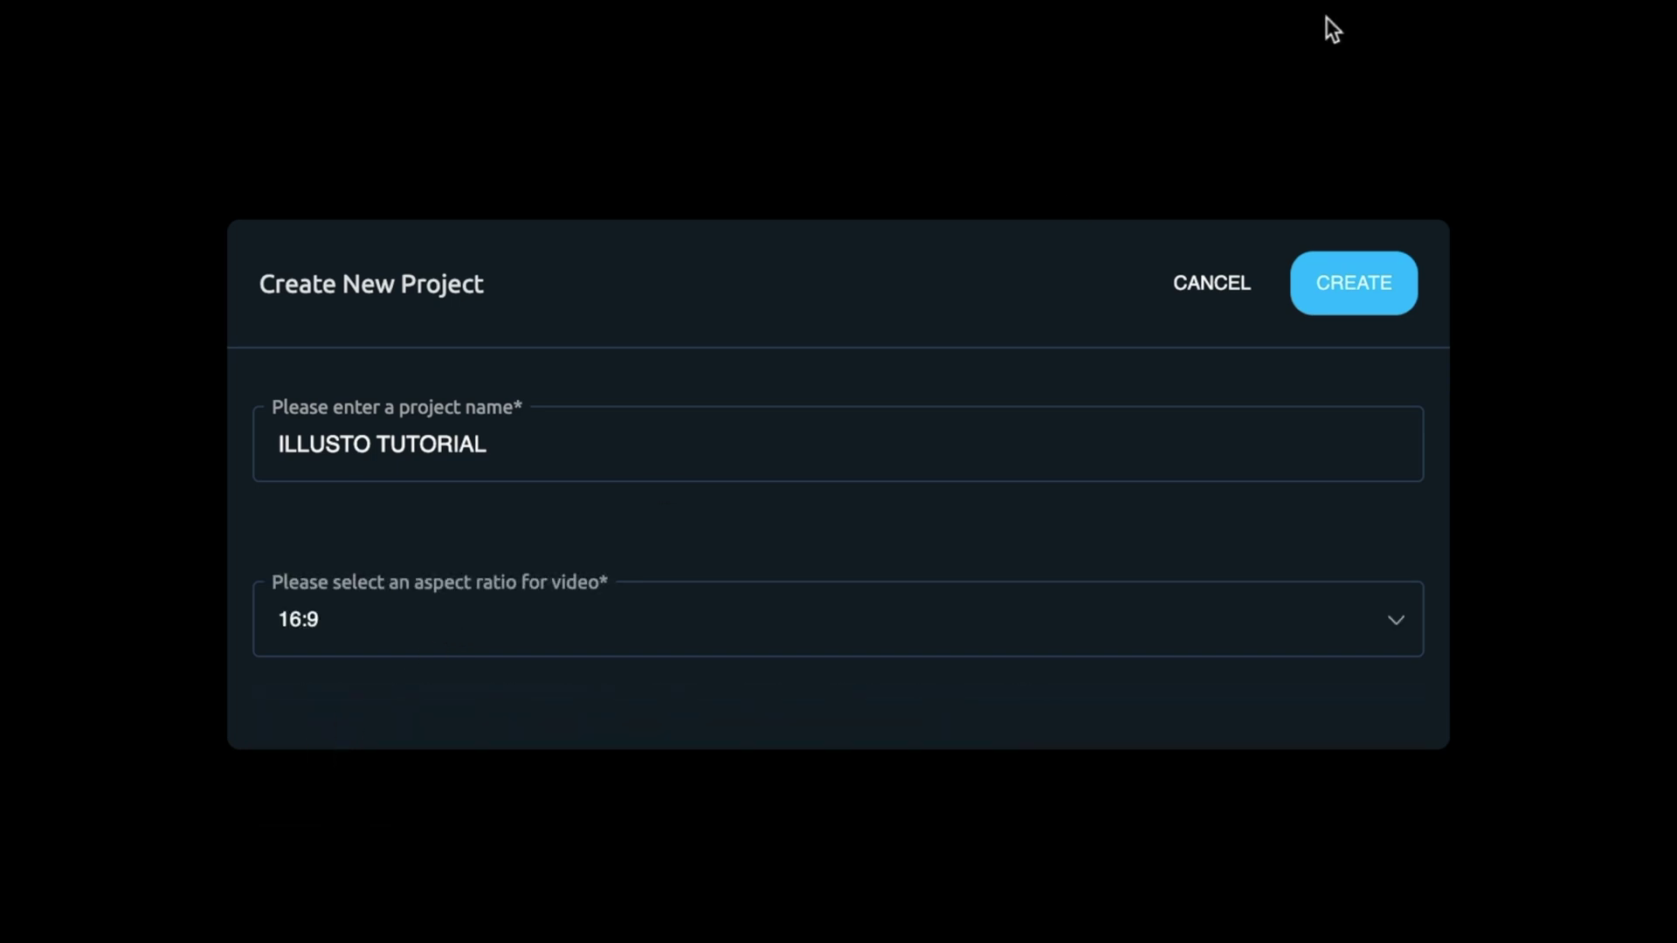
pyautogui.click(1378, 272)
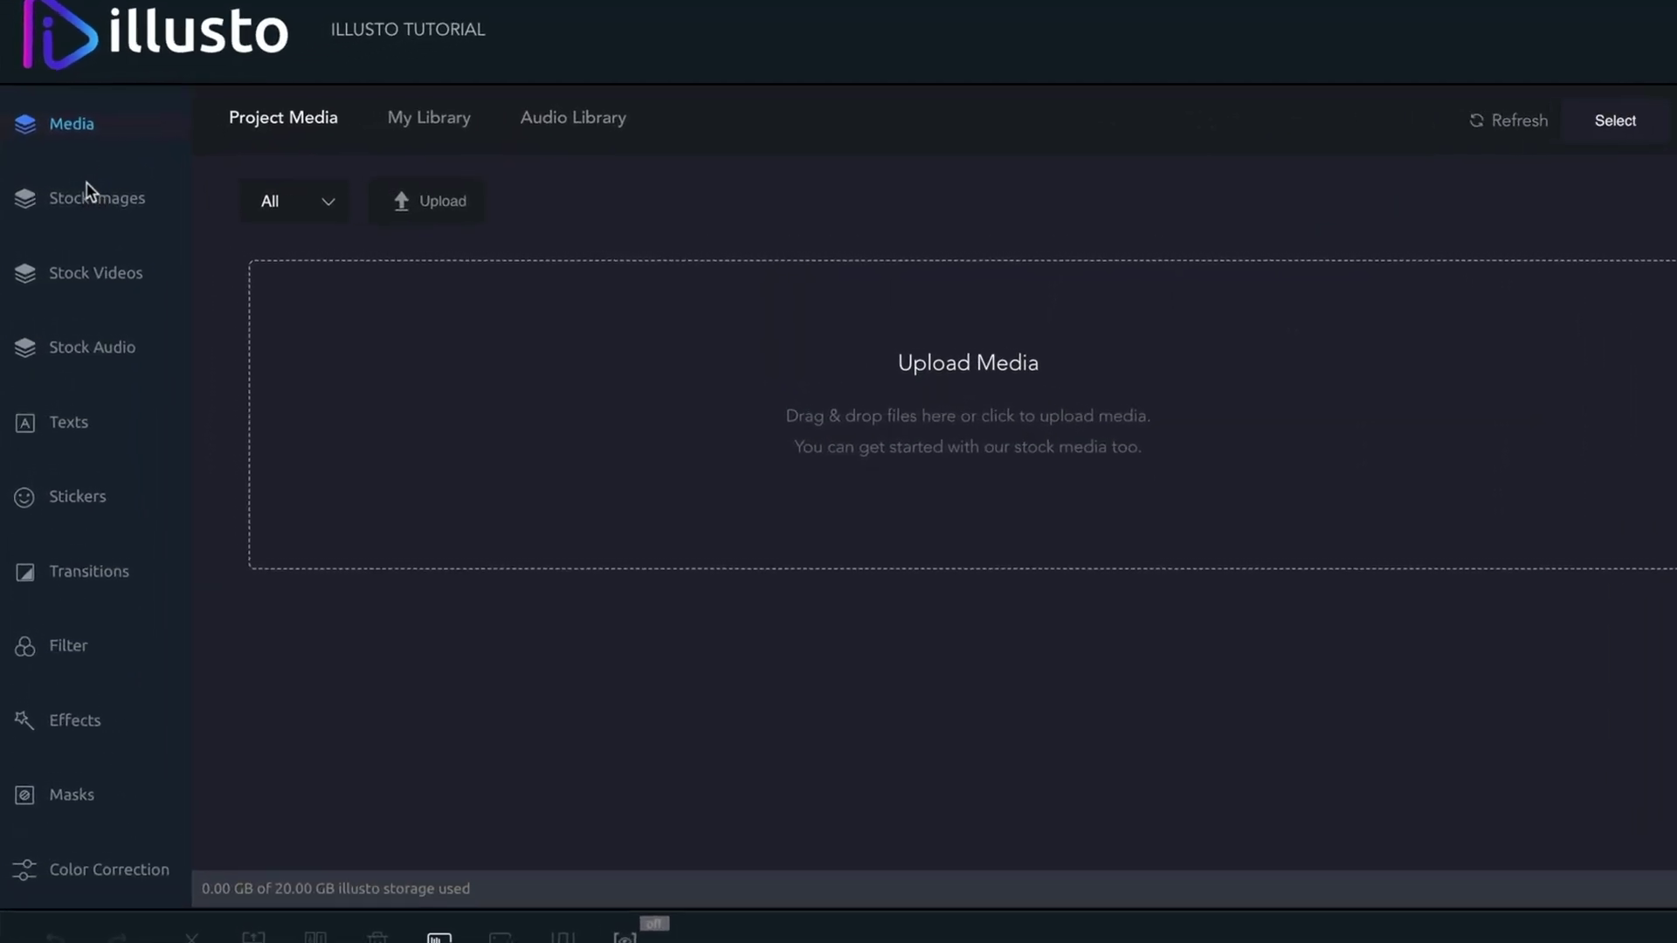
# Browse Stock Images, Stock Videos, Stock Audio, Texts, Stickers and Transitions, then return to Media.
pyautogui.click(93, 202)
pyautogui.click(101, 271)
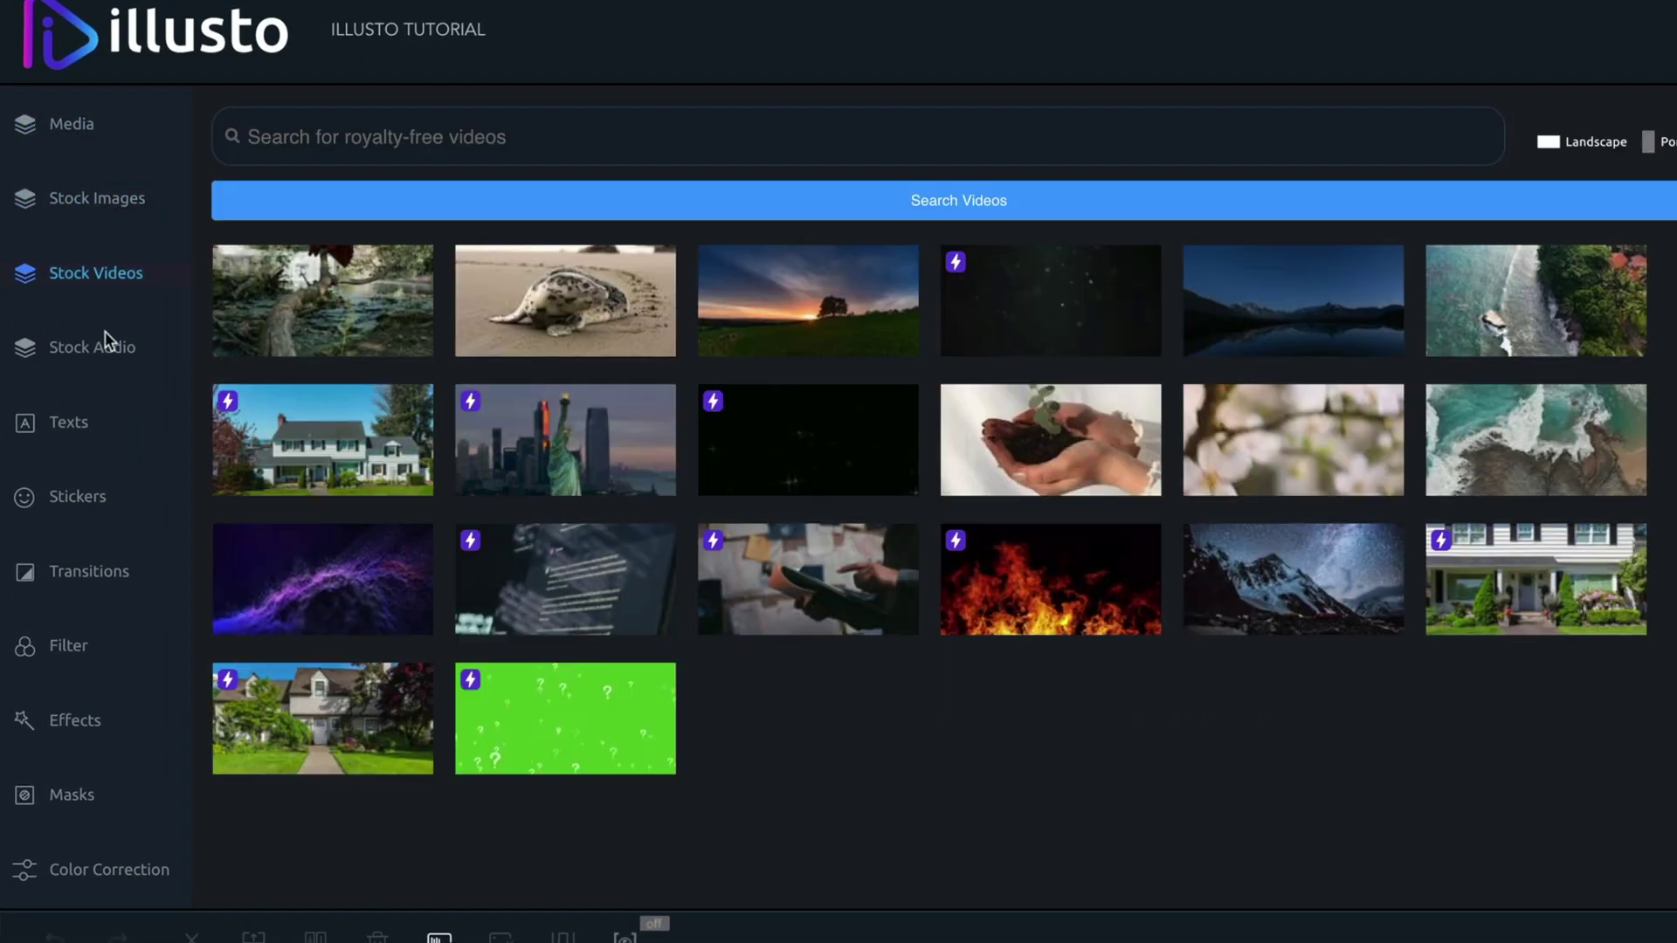
pyautogui.click(109, 354)
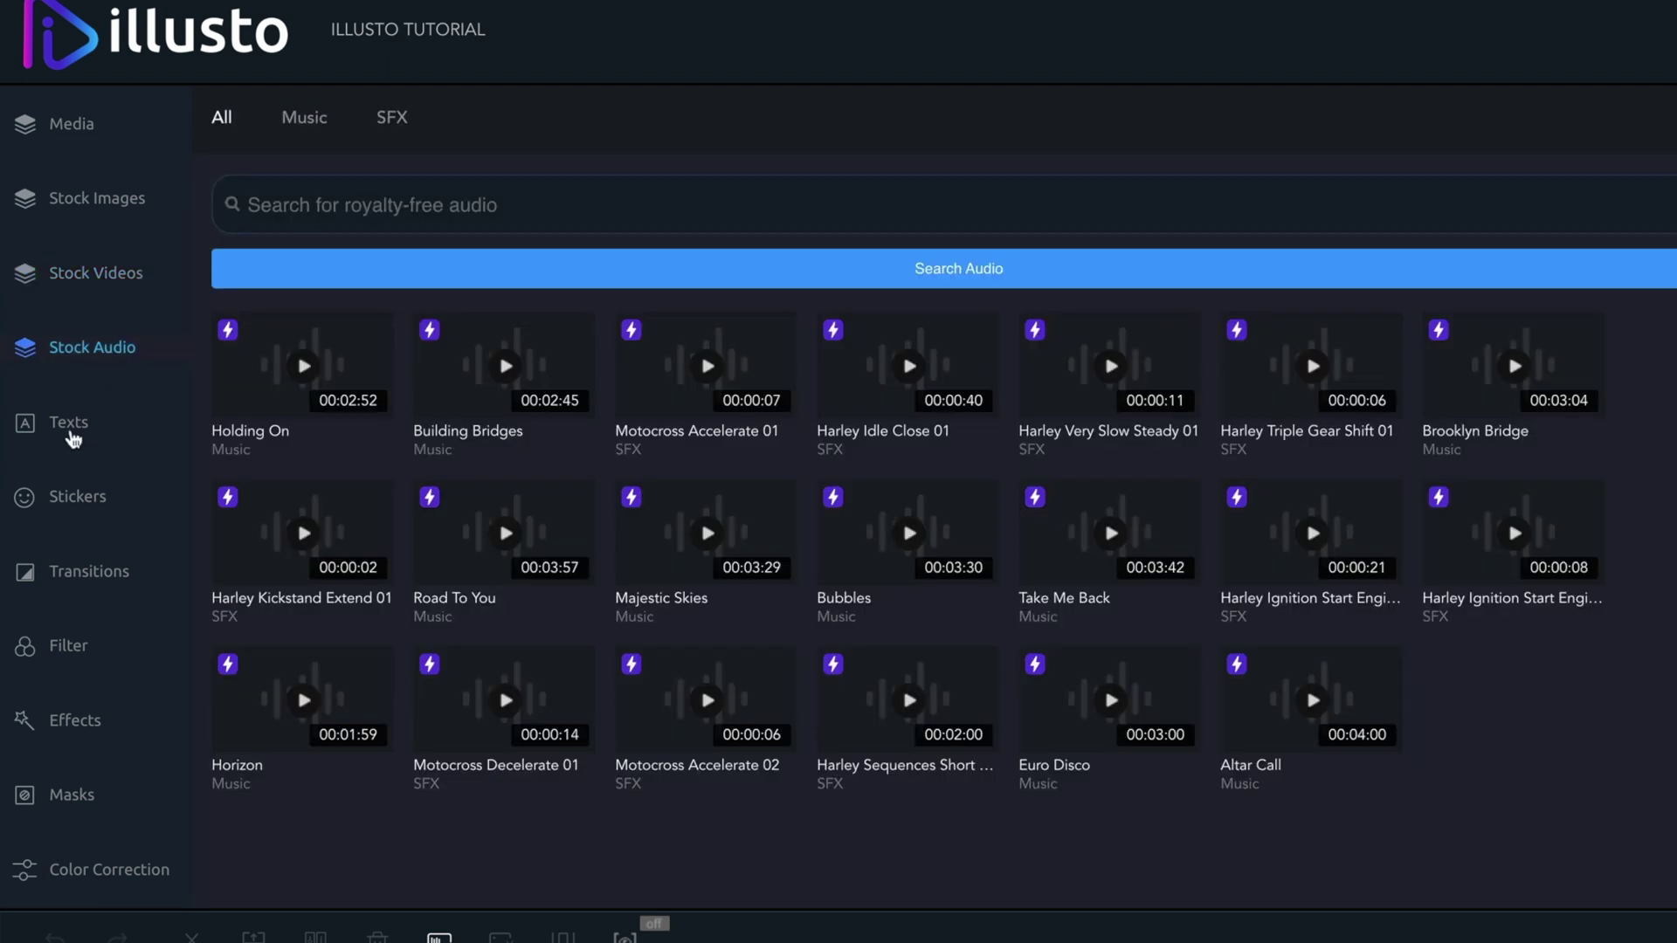
pyautogui.click(71, 434)
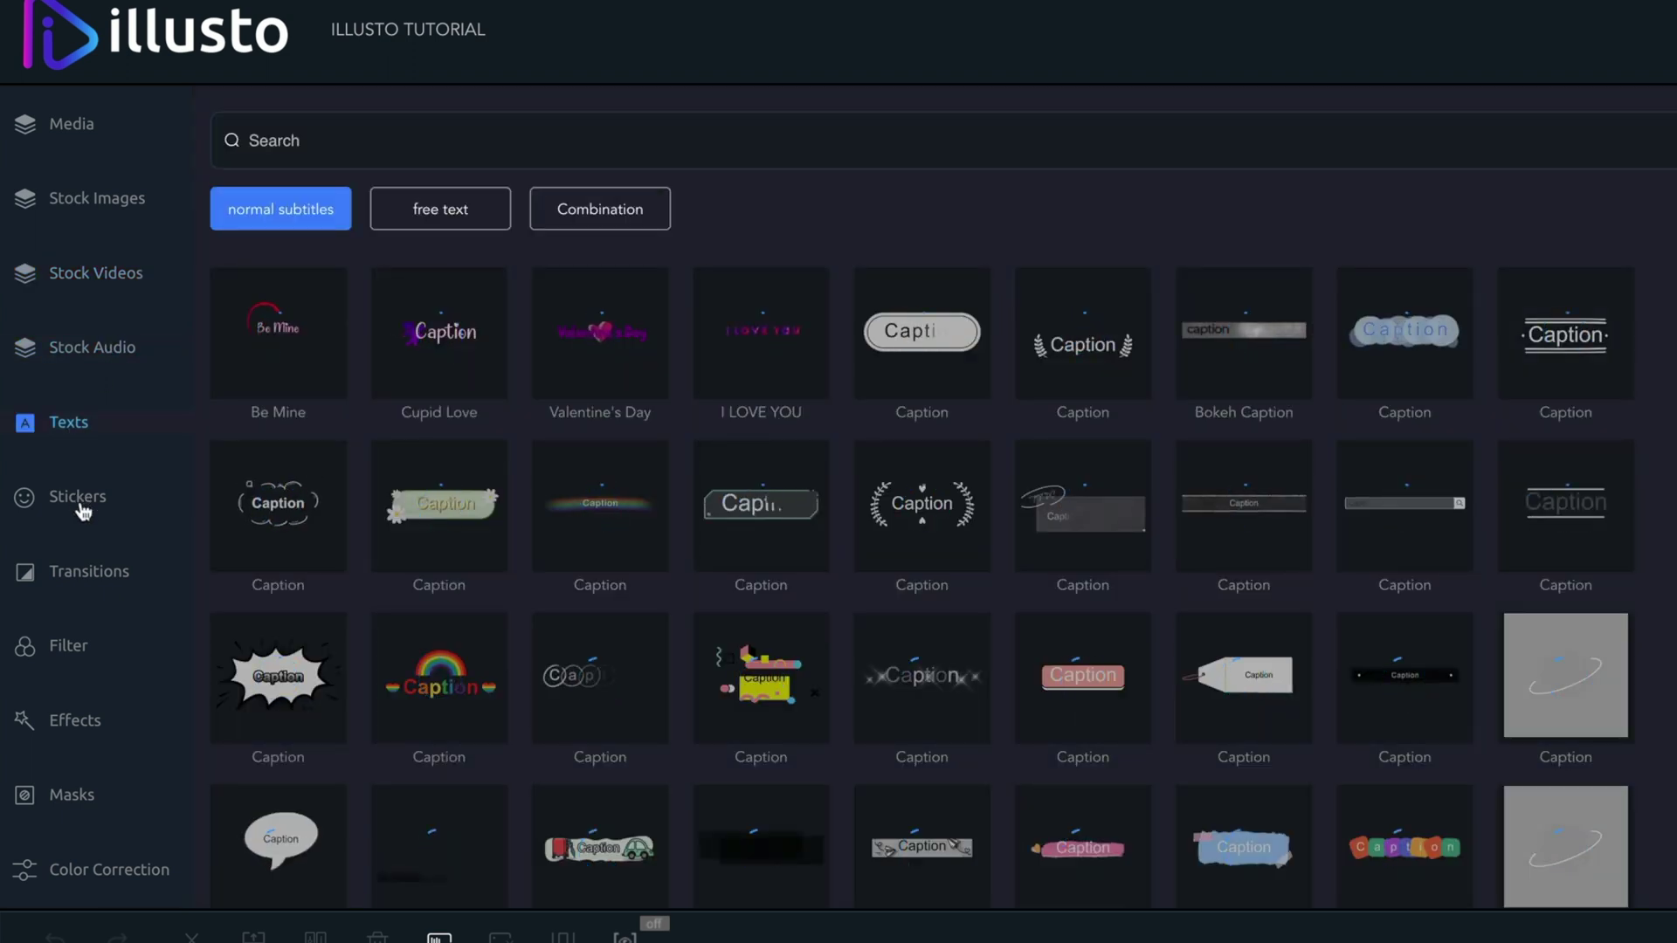
pyautogui.click(81, 508)
pyautogui.click(97, 582)
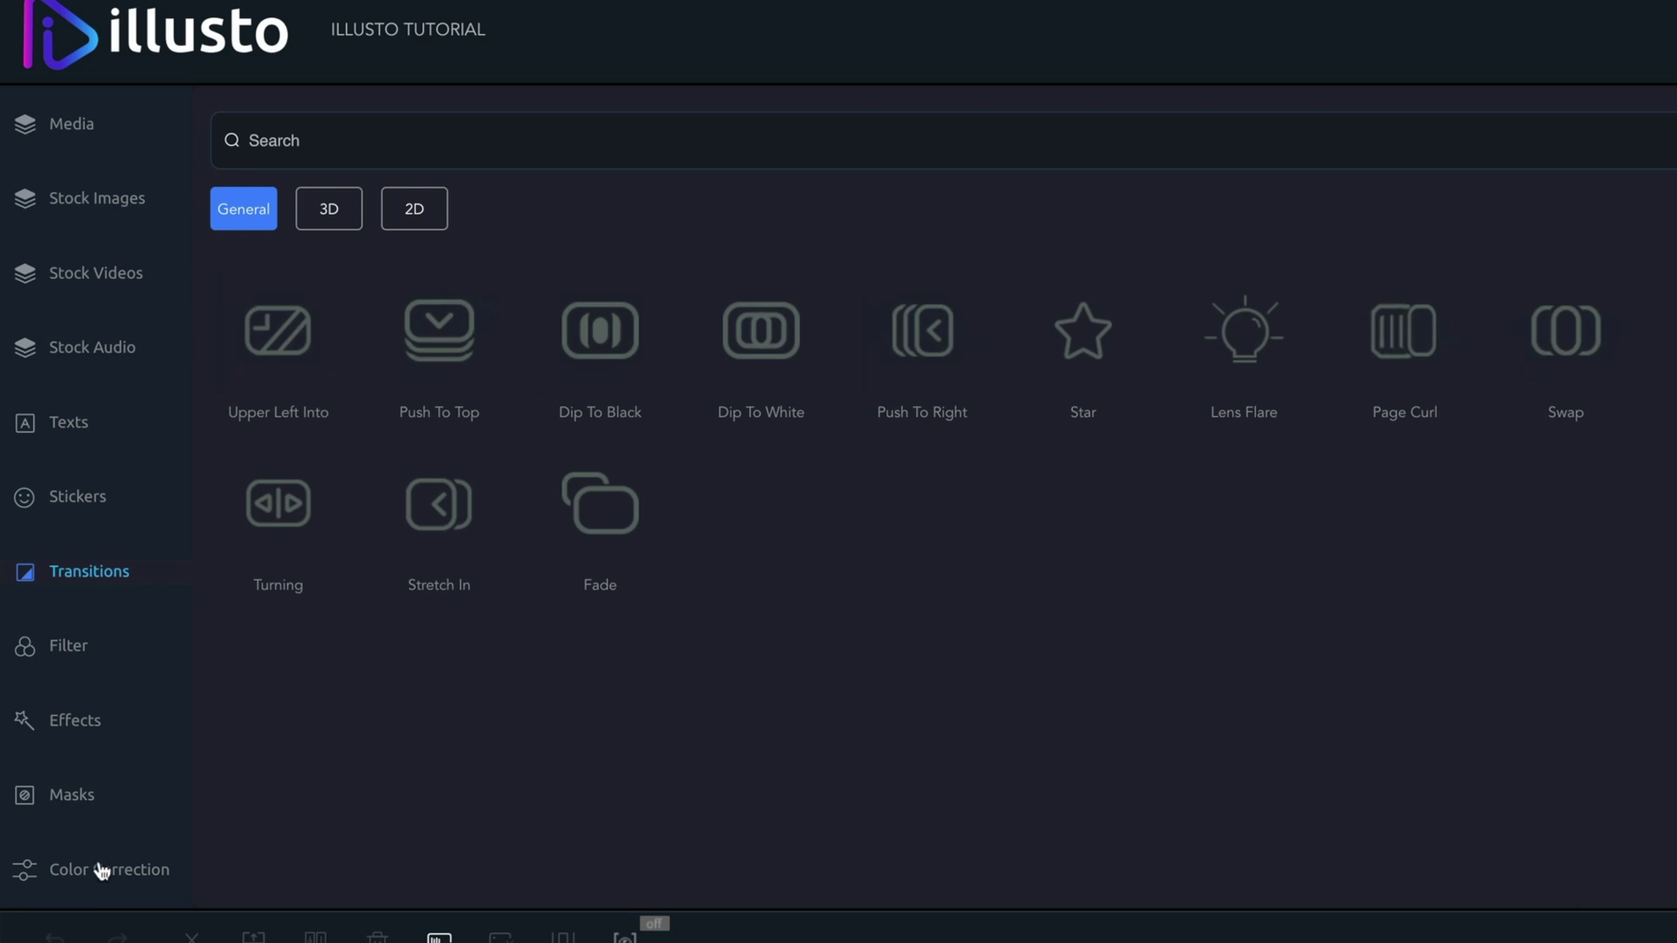
pyautogui.click(31, 125)
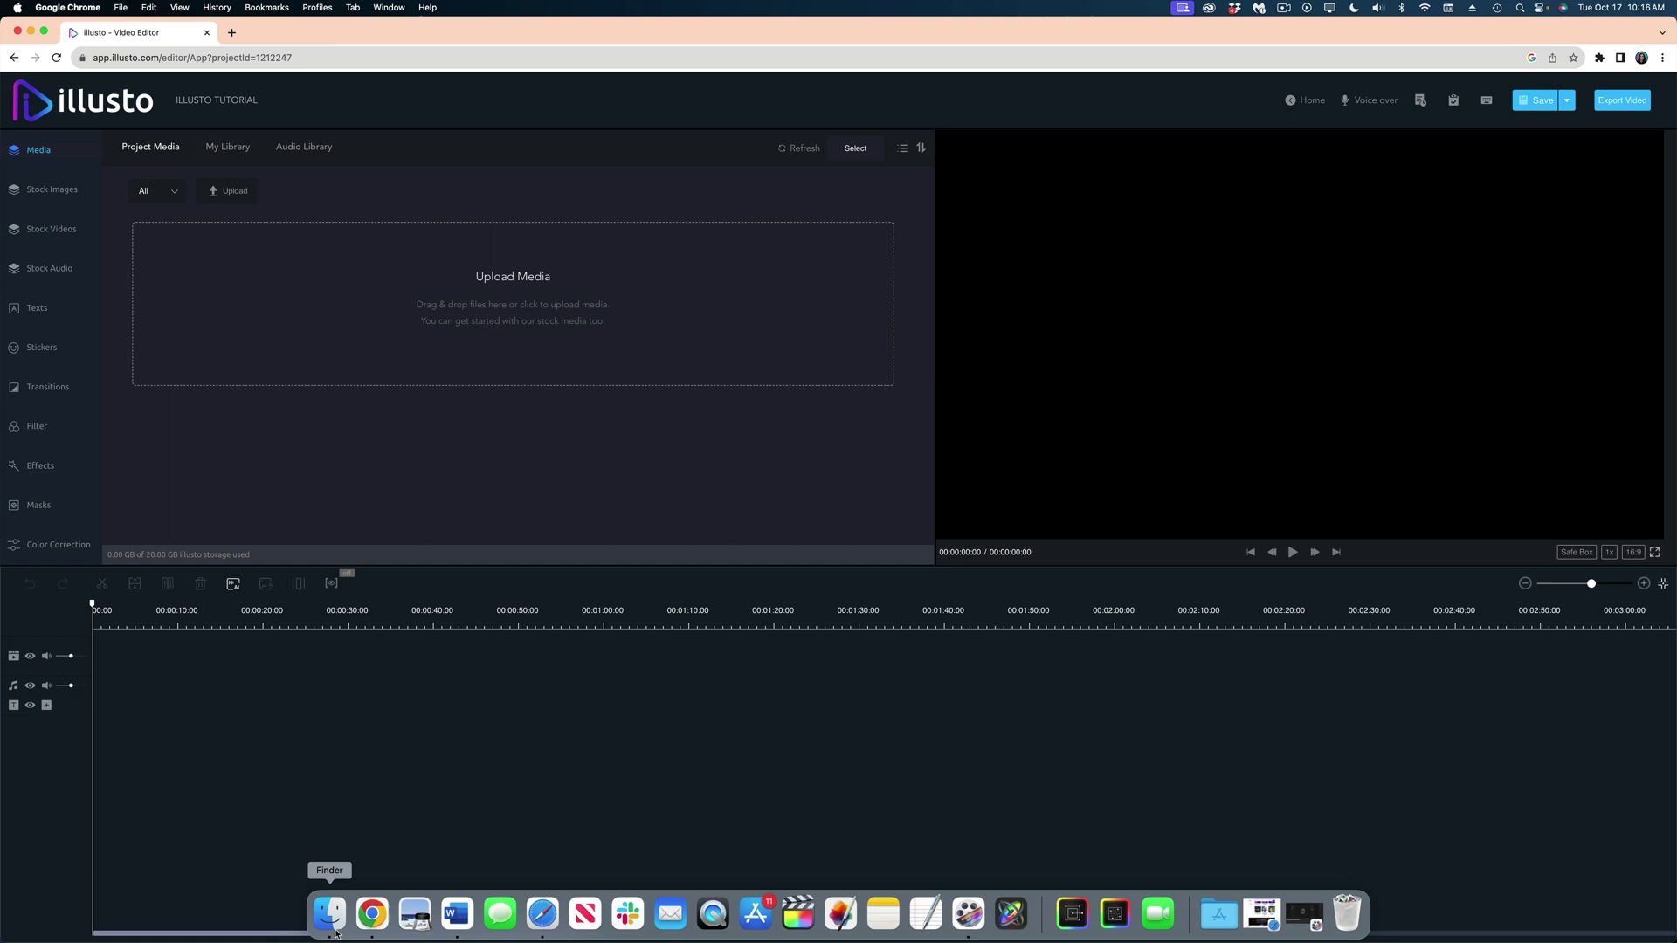
# Upload the concert .mov clips from Downloads into Project Media, then open IMG_4305.
pyautogui.click(329, 917)
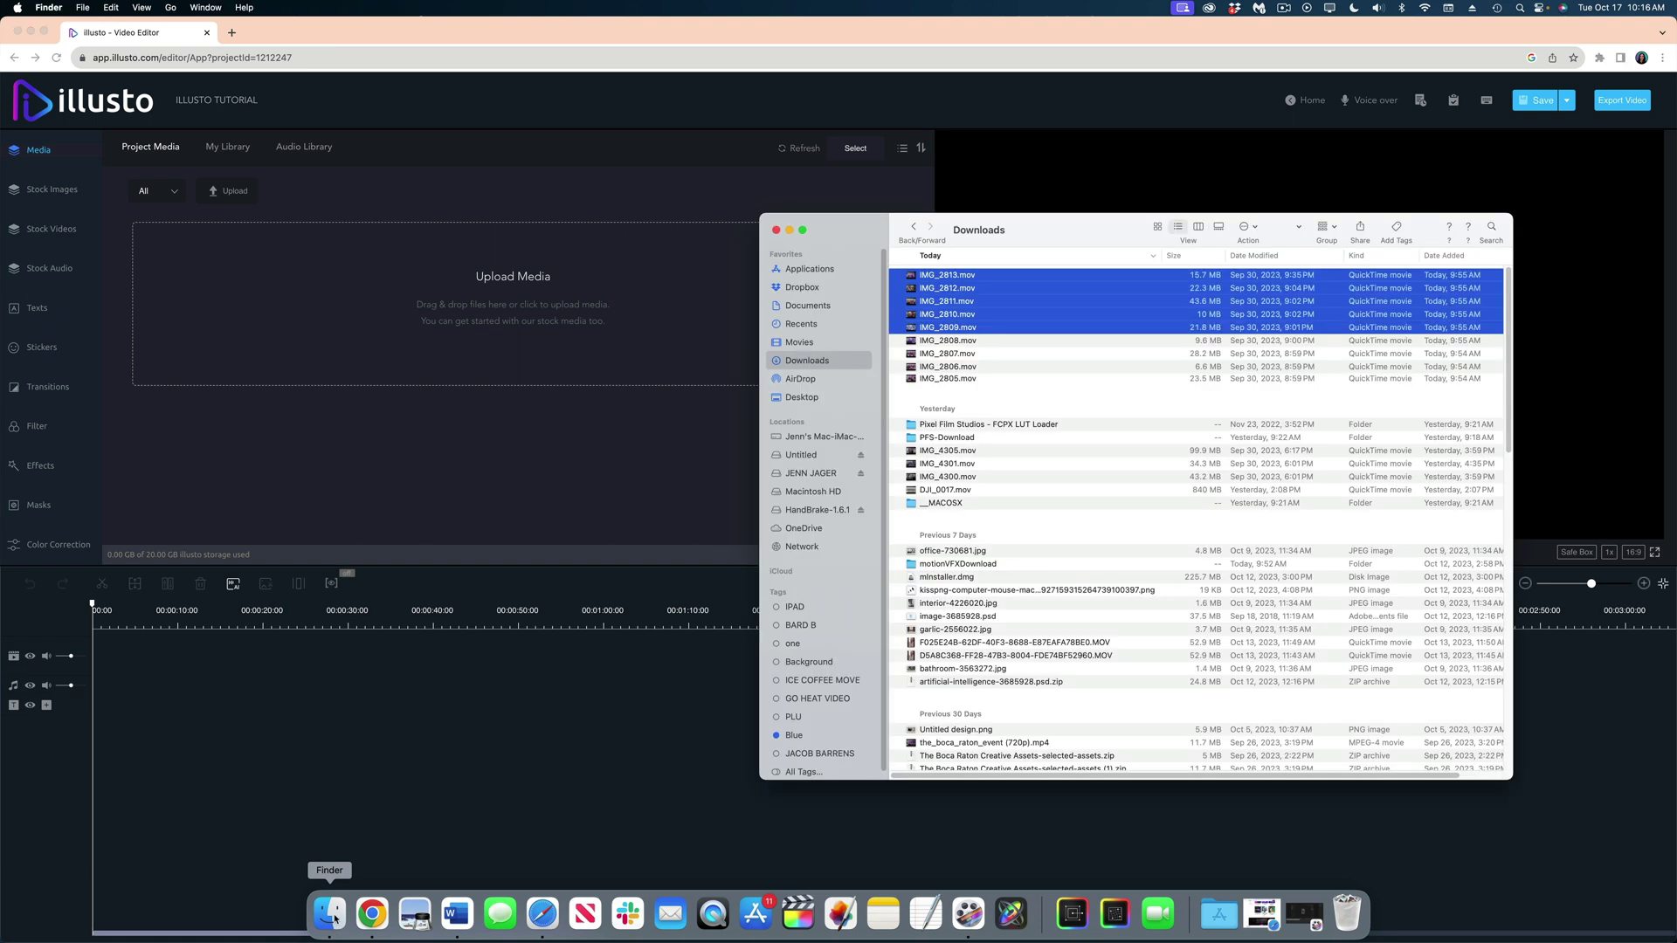
pyautogui.moveTo(972, 312); pyautogui.dragTo(625, 298)
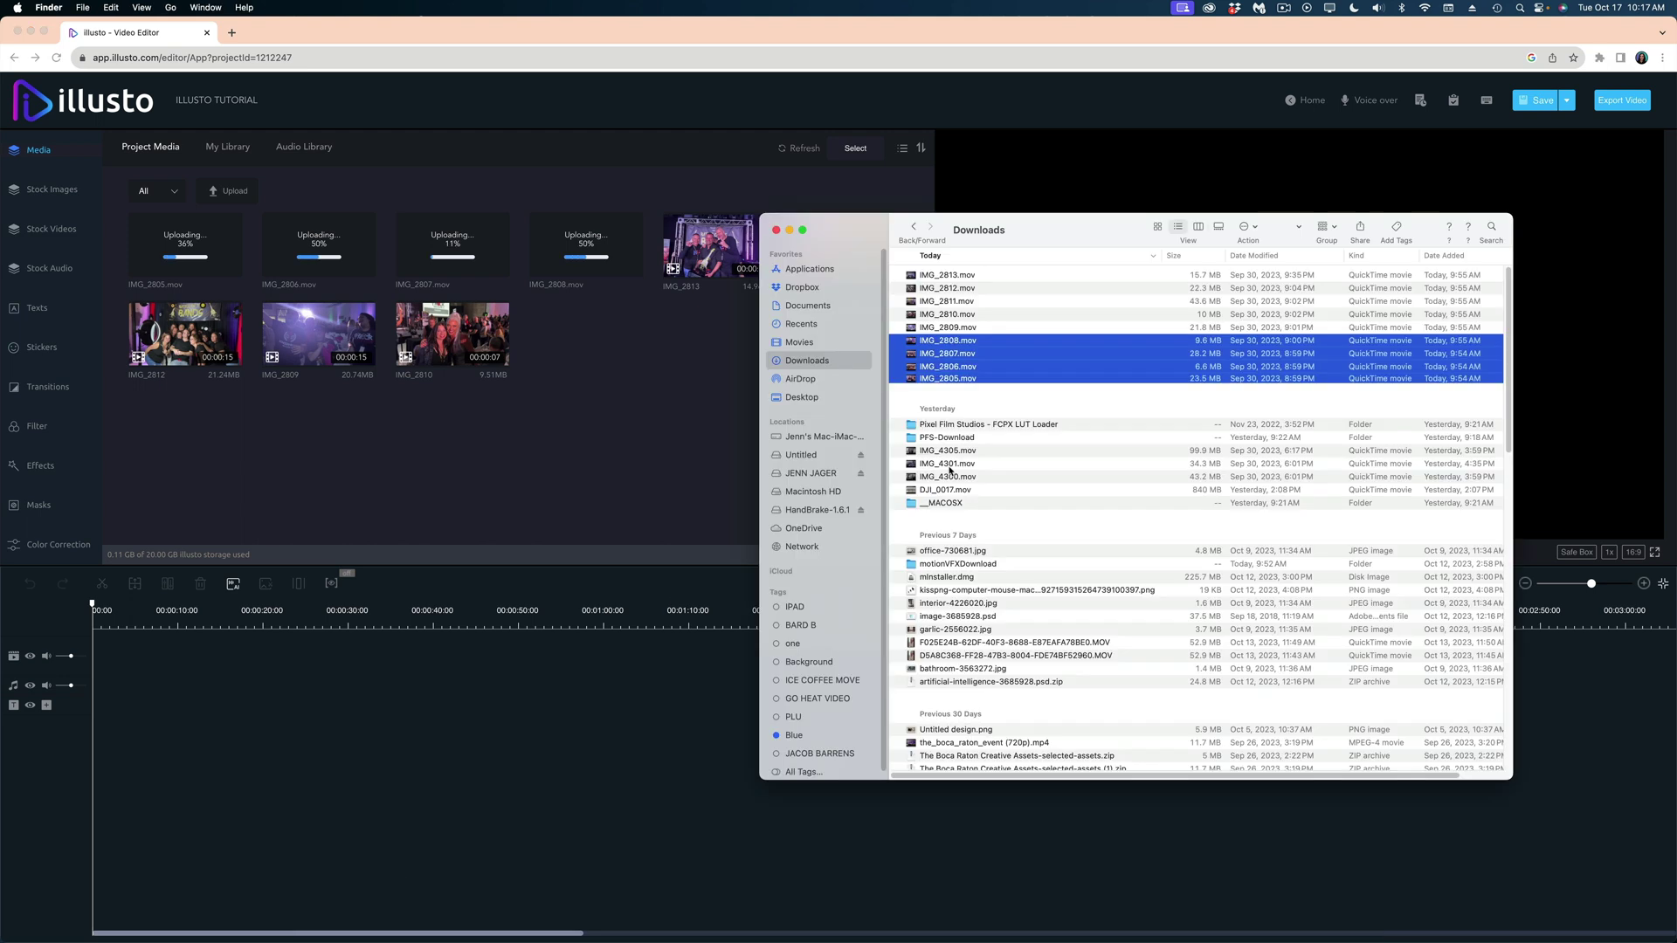
pyautogui.moveTo(847, 476); pyautogui.dragTo(618, 480)
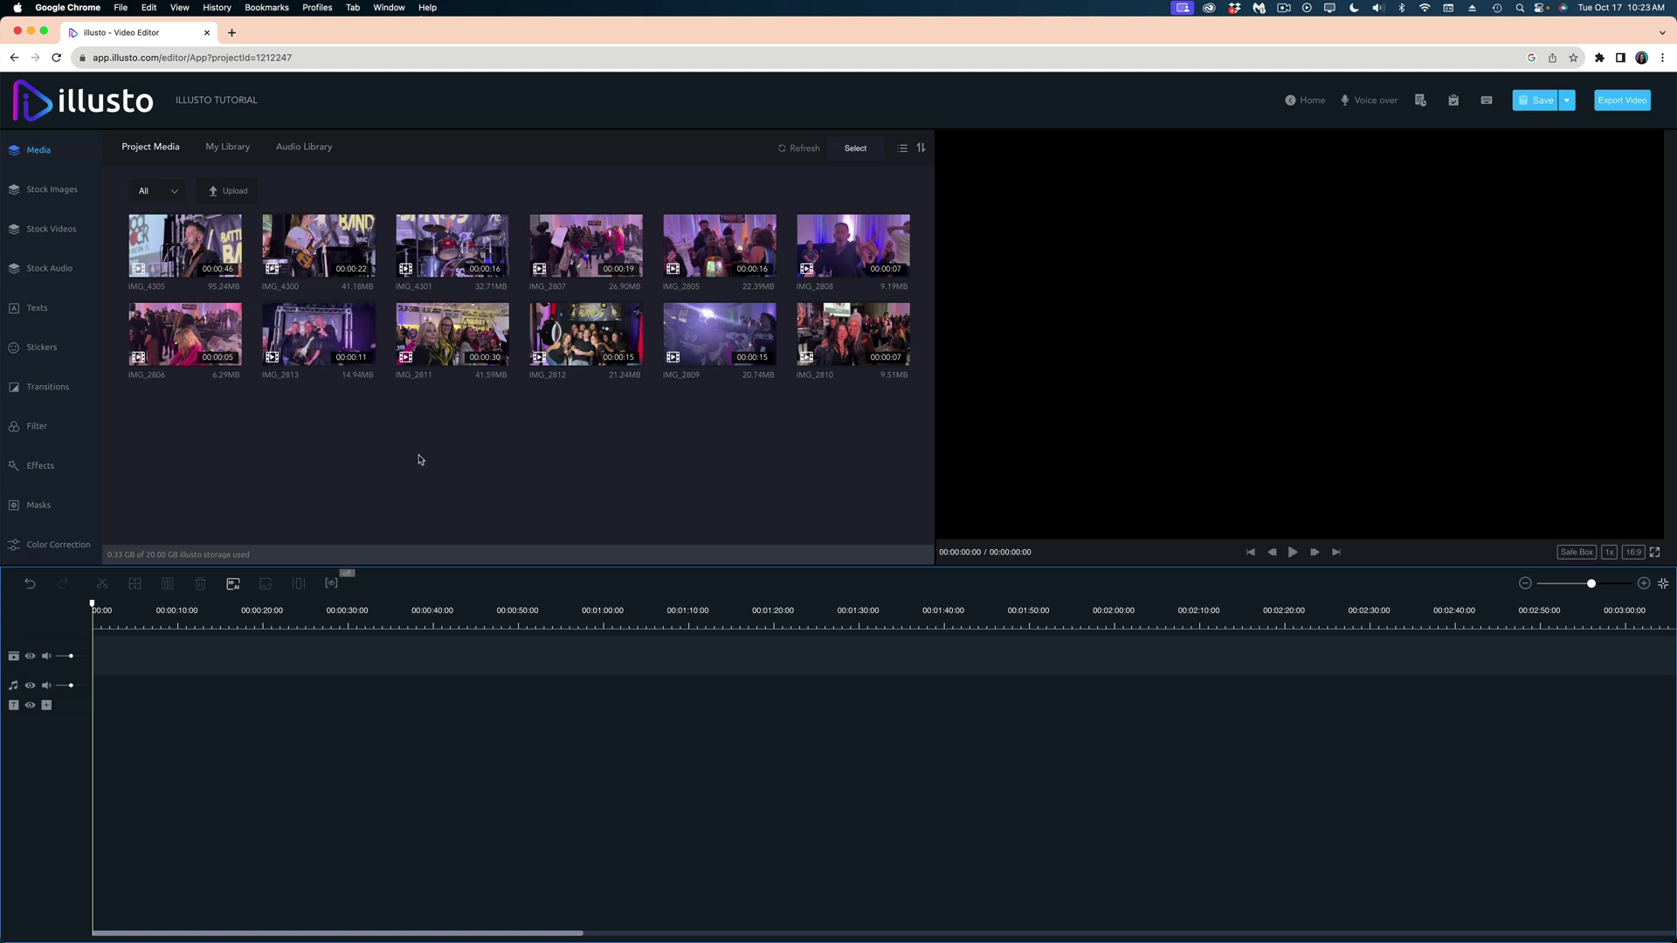
pyautogui.click(175, 247)
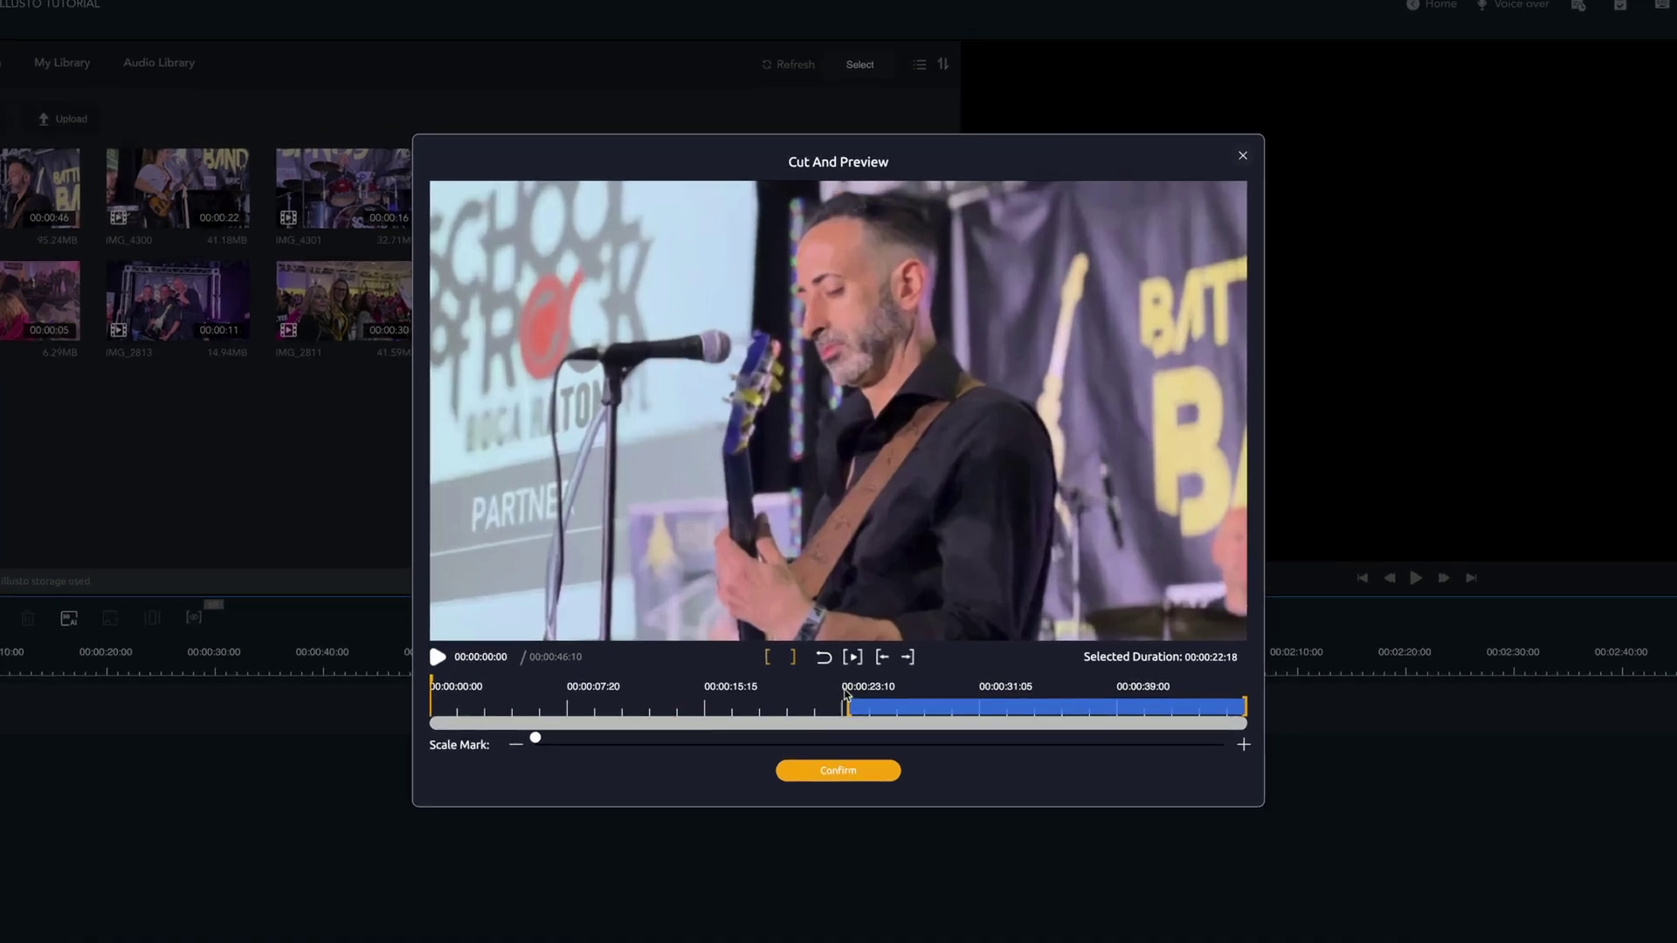
# Trim IMG_4305 to an 8-second section in Cut And Preview.
pyautogui.moveTo(520, 654); pyautogui.dragTo(846, 653)
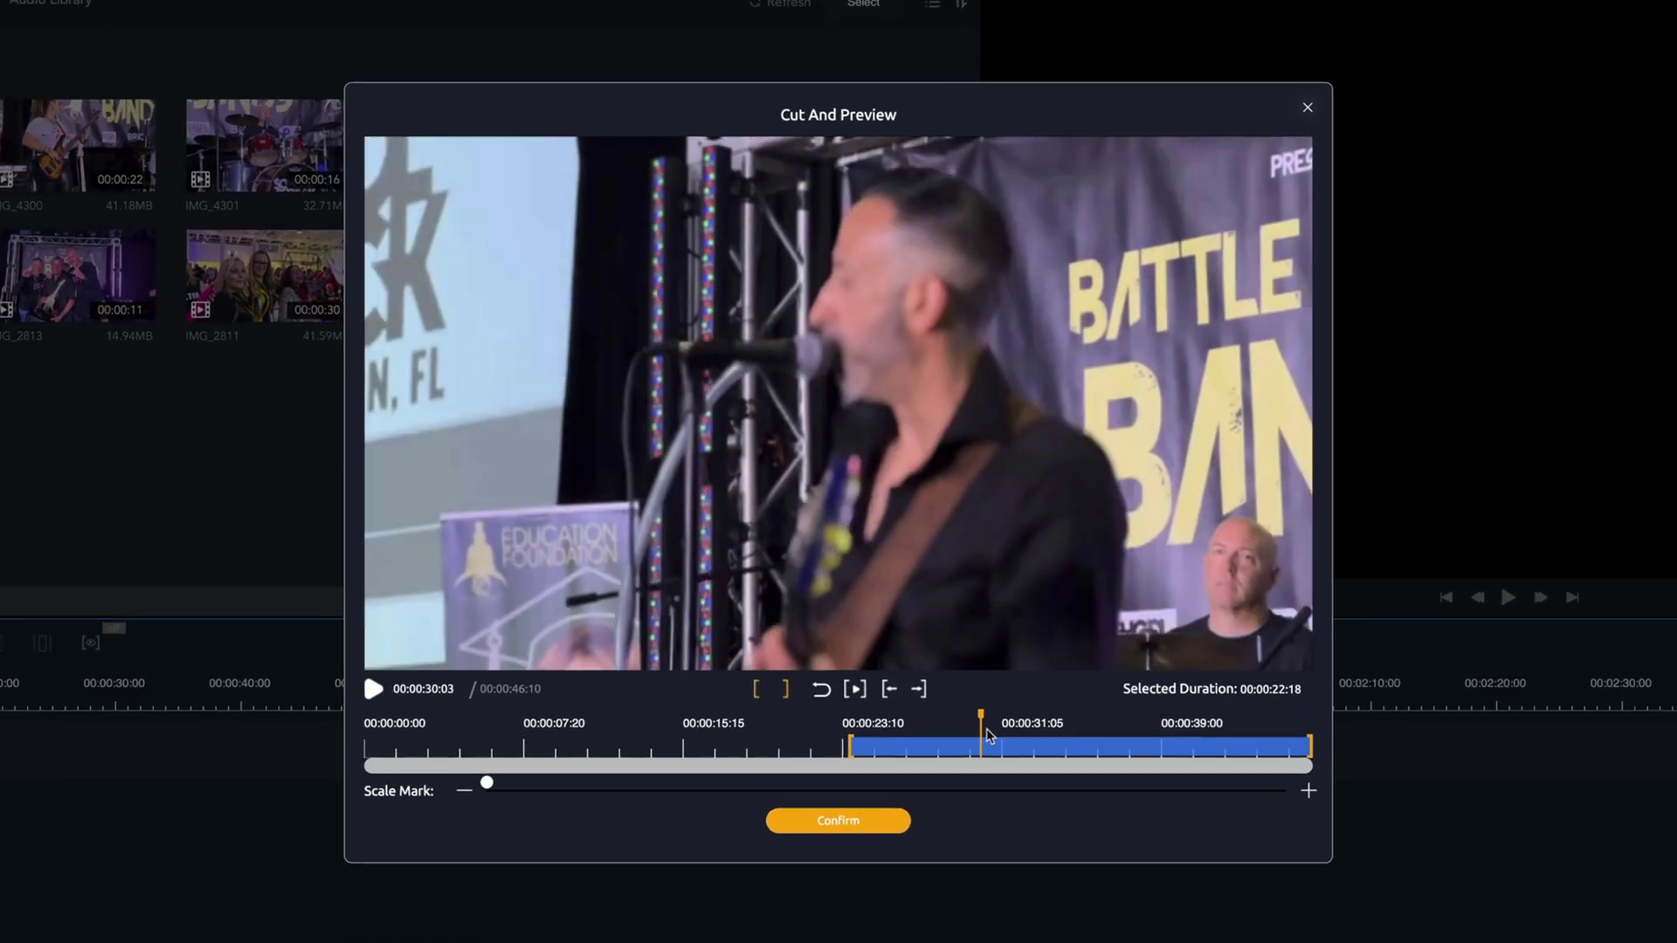
pyautogui.click(1000, 648)
pyautogui.moveTo(852, 773); pyautogui.dragTo(917, 773)
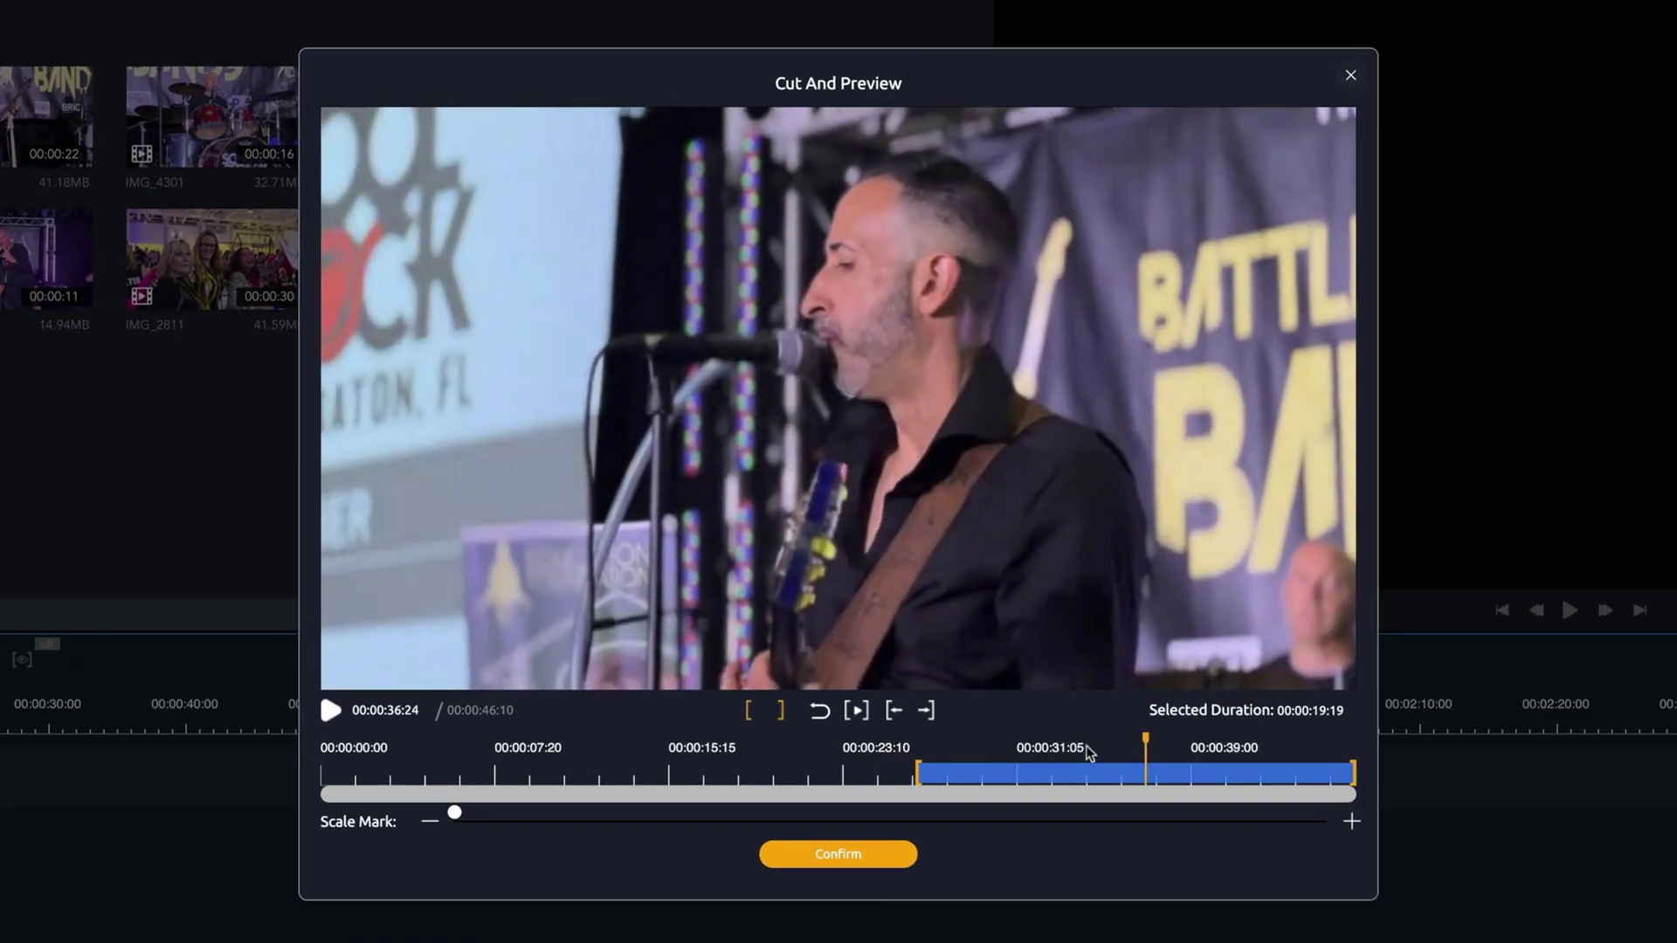
pyautogui.click(1061, 765)
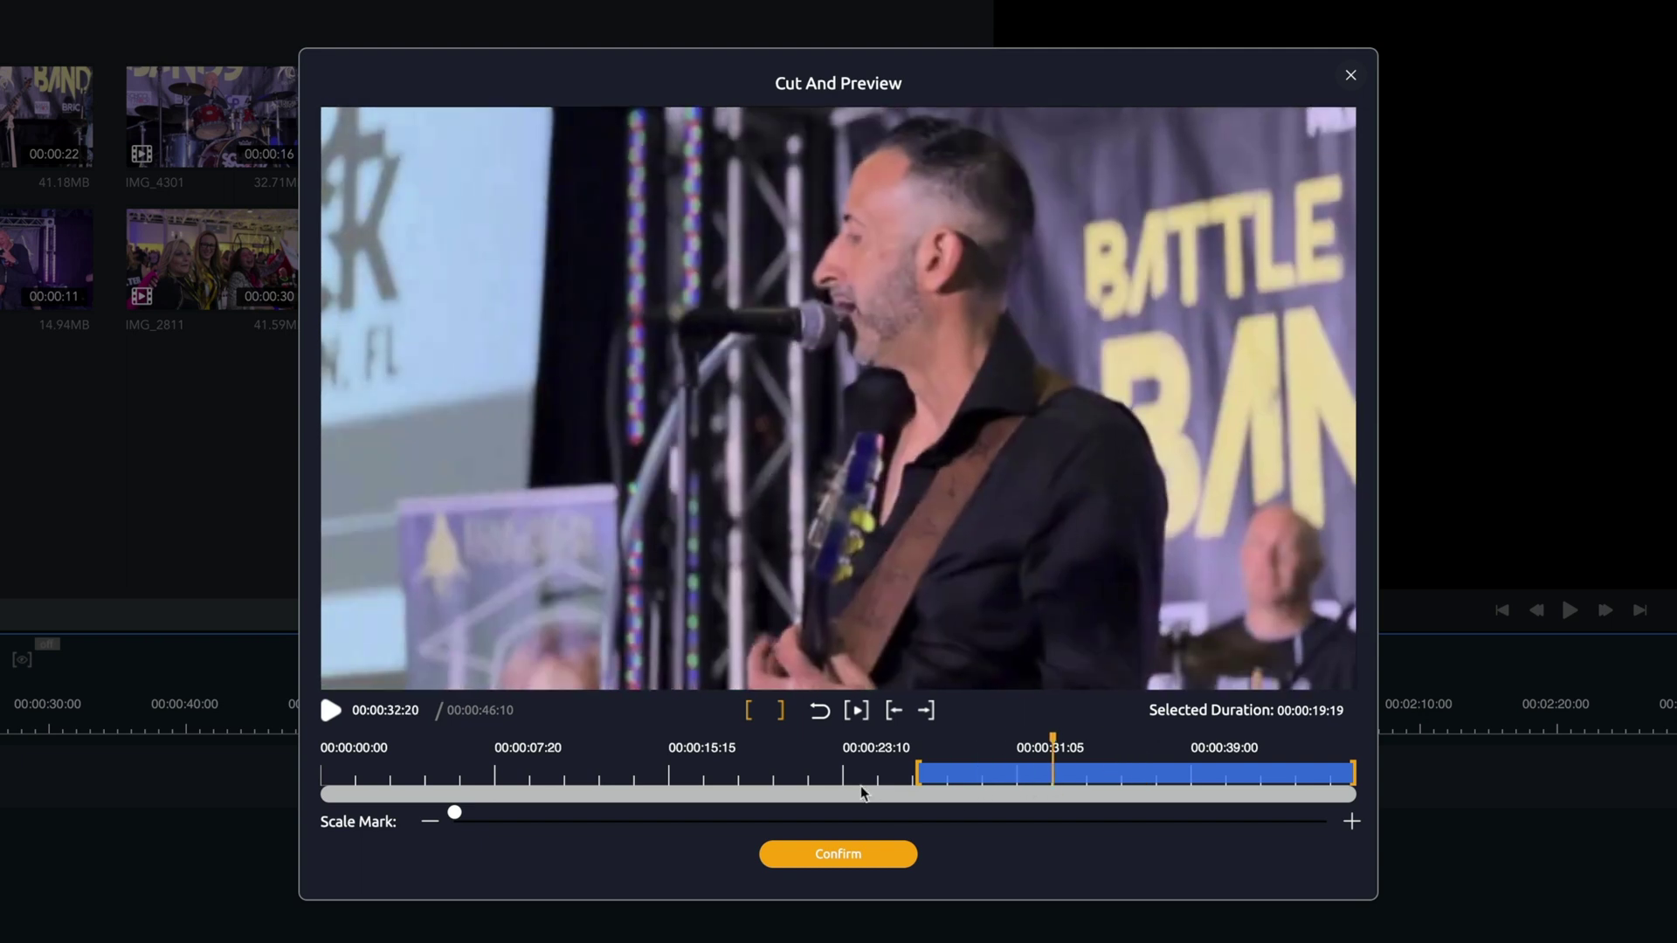
pyautogui.moveTo(917, 772); pyautogui.dragTo(1052, 772)
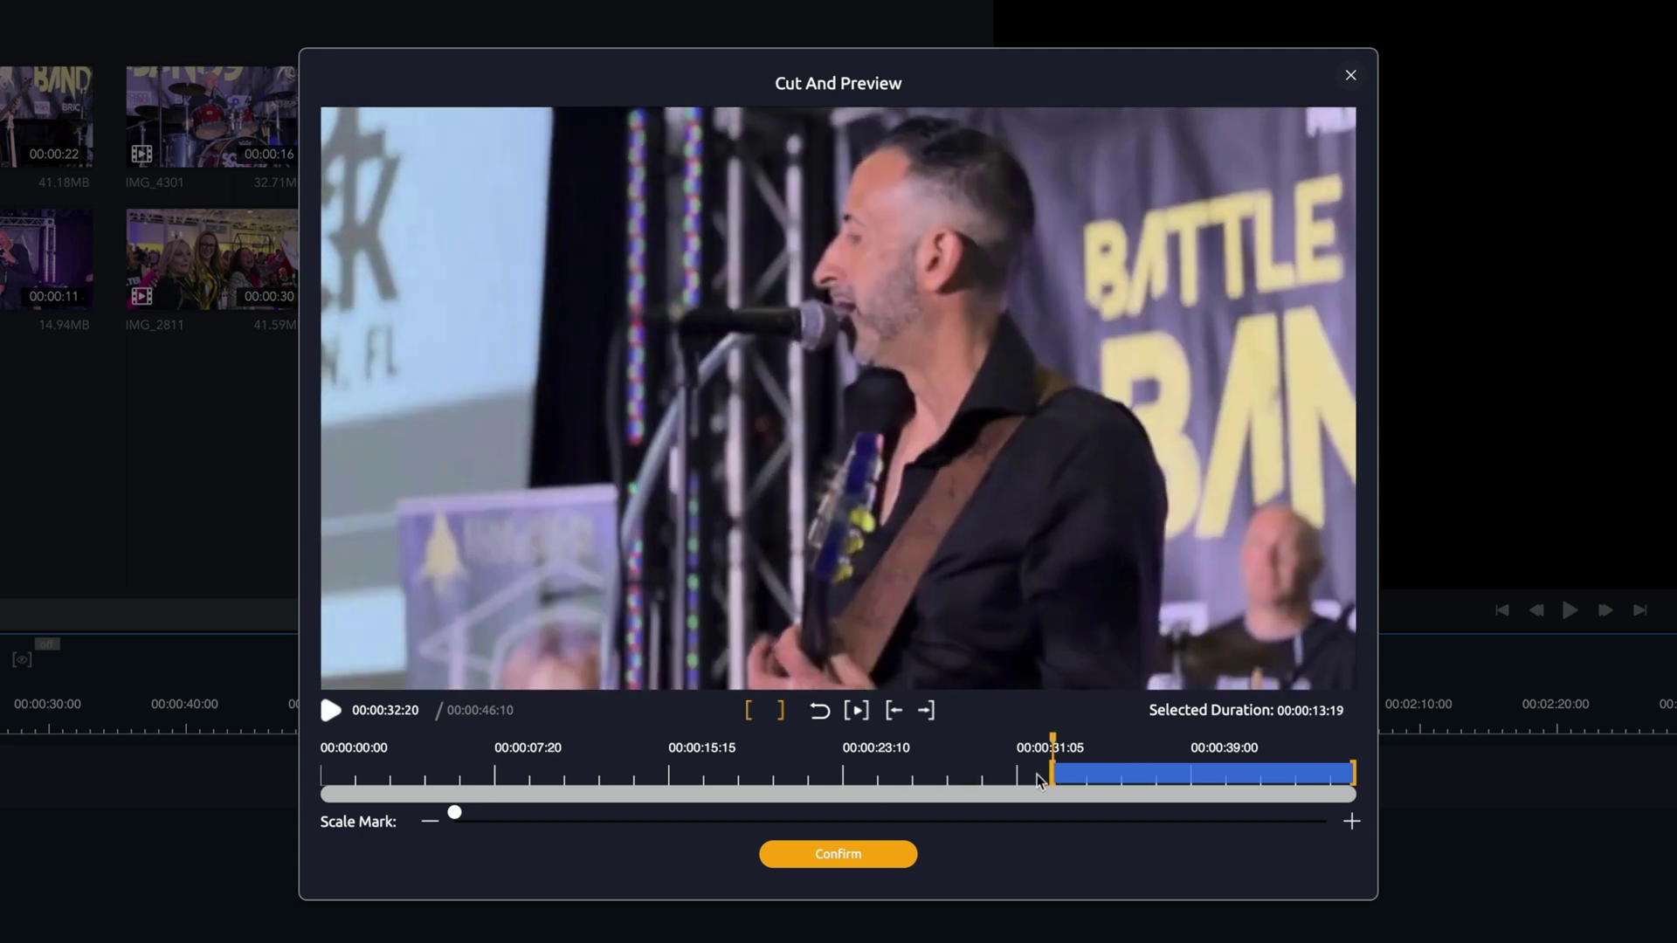
pyautogui.moveTo(1355, 774); pyautogui.dragTo(1240, 776)
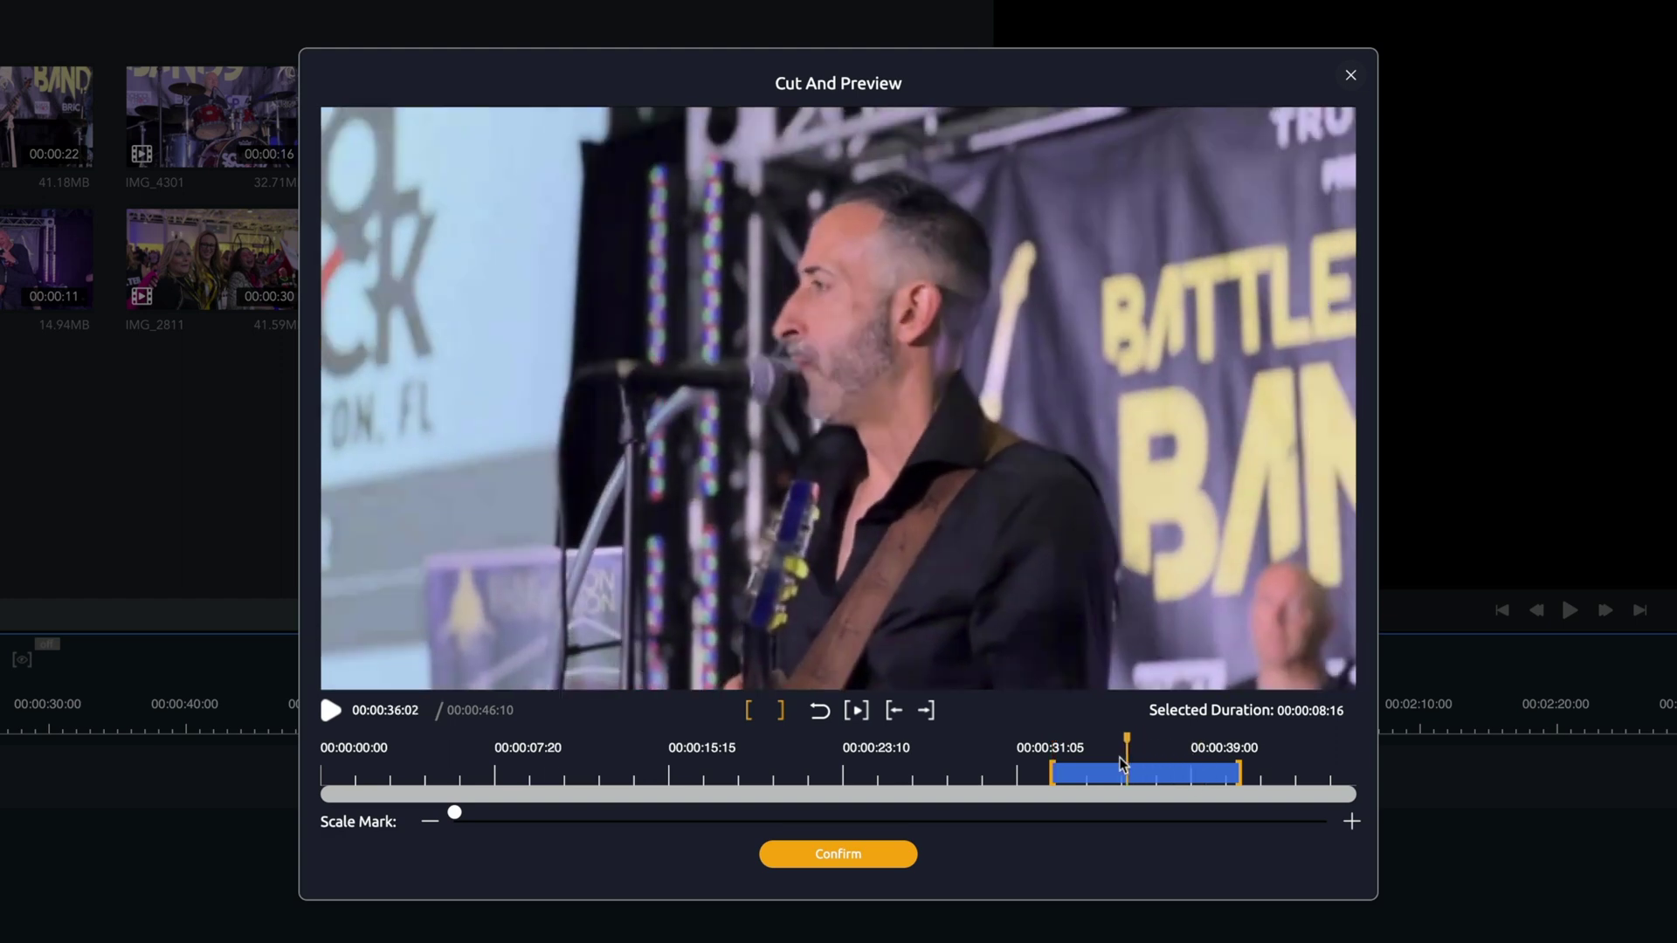
# Confirm the trim and place the clip at 00:00 on the video track.
pyautogui.click(839, 854)
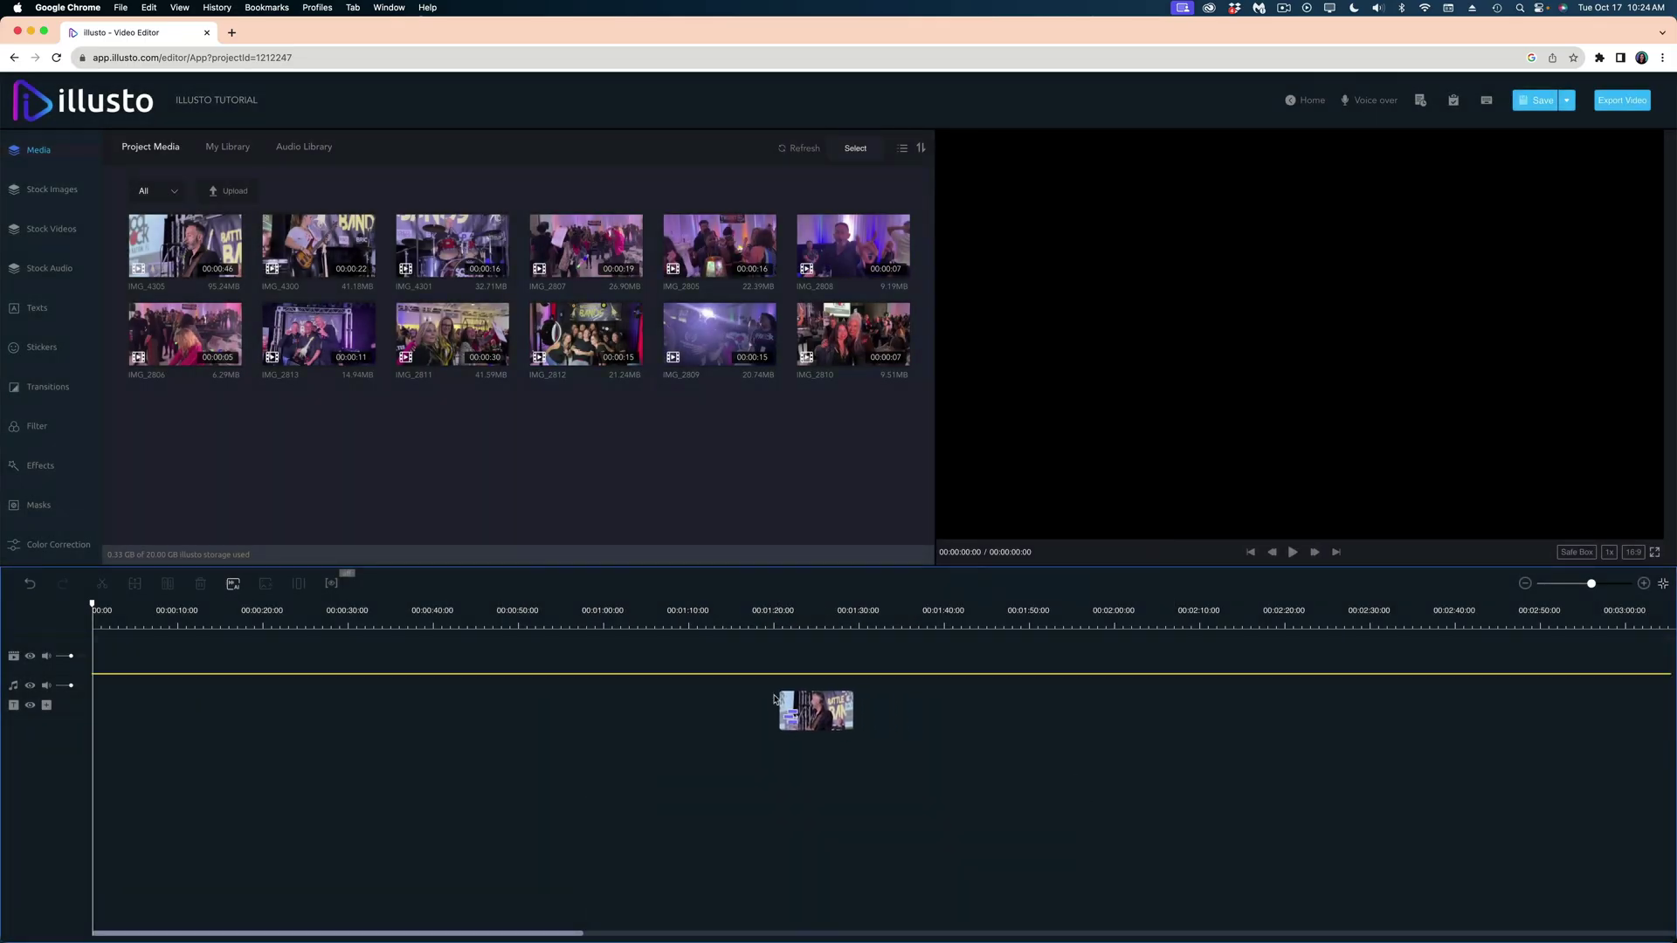
pyautogui.moveTo(713, 676); pyautogui.dragTo(128, 644)
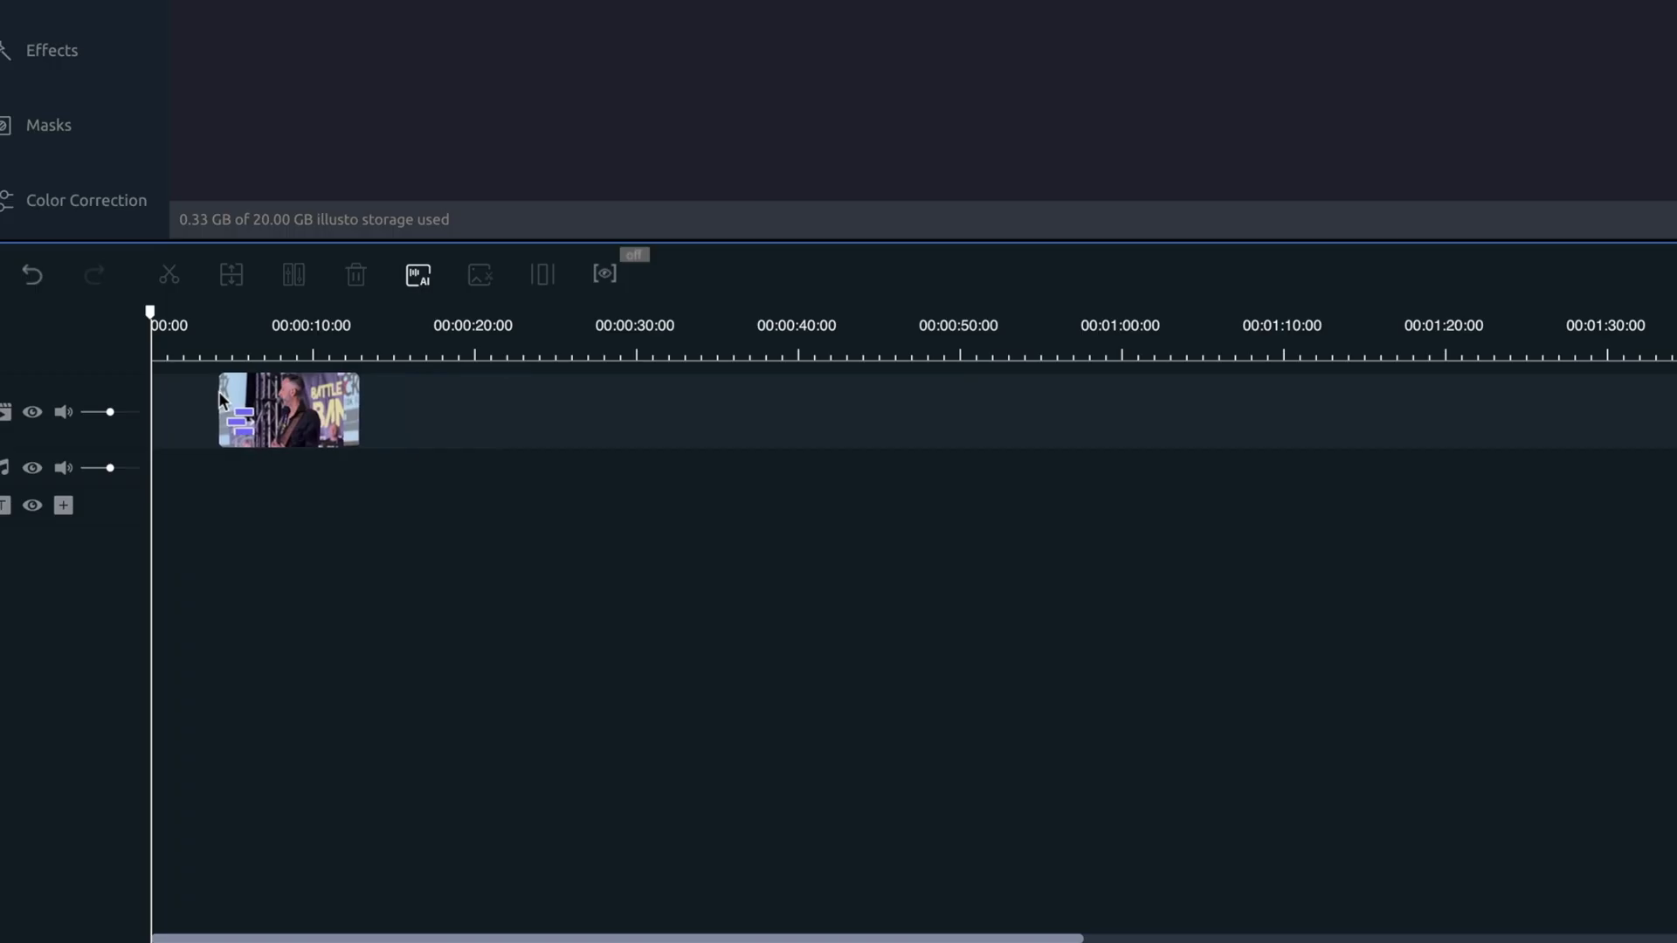
pyautogui.moveTo(218, 391); pyautogui.dragTo(150, 391)
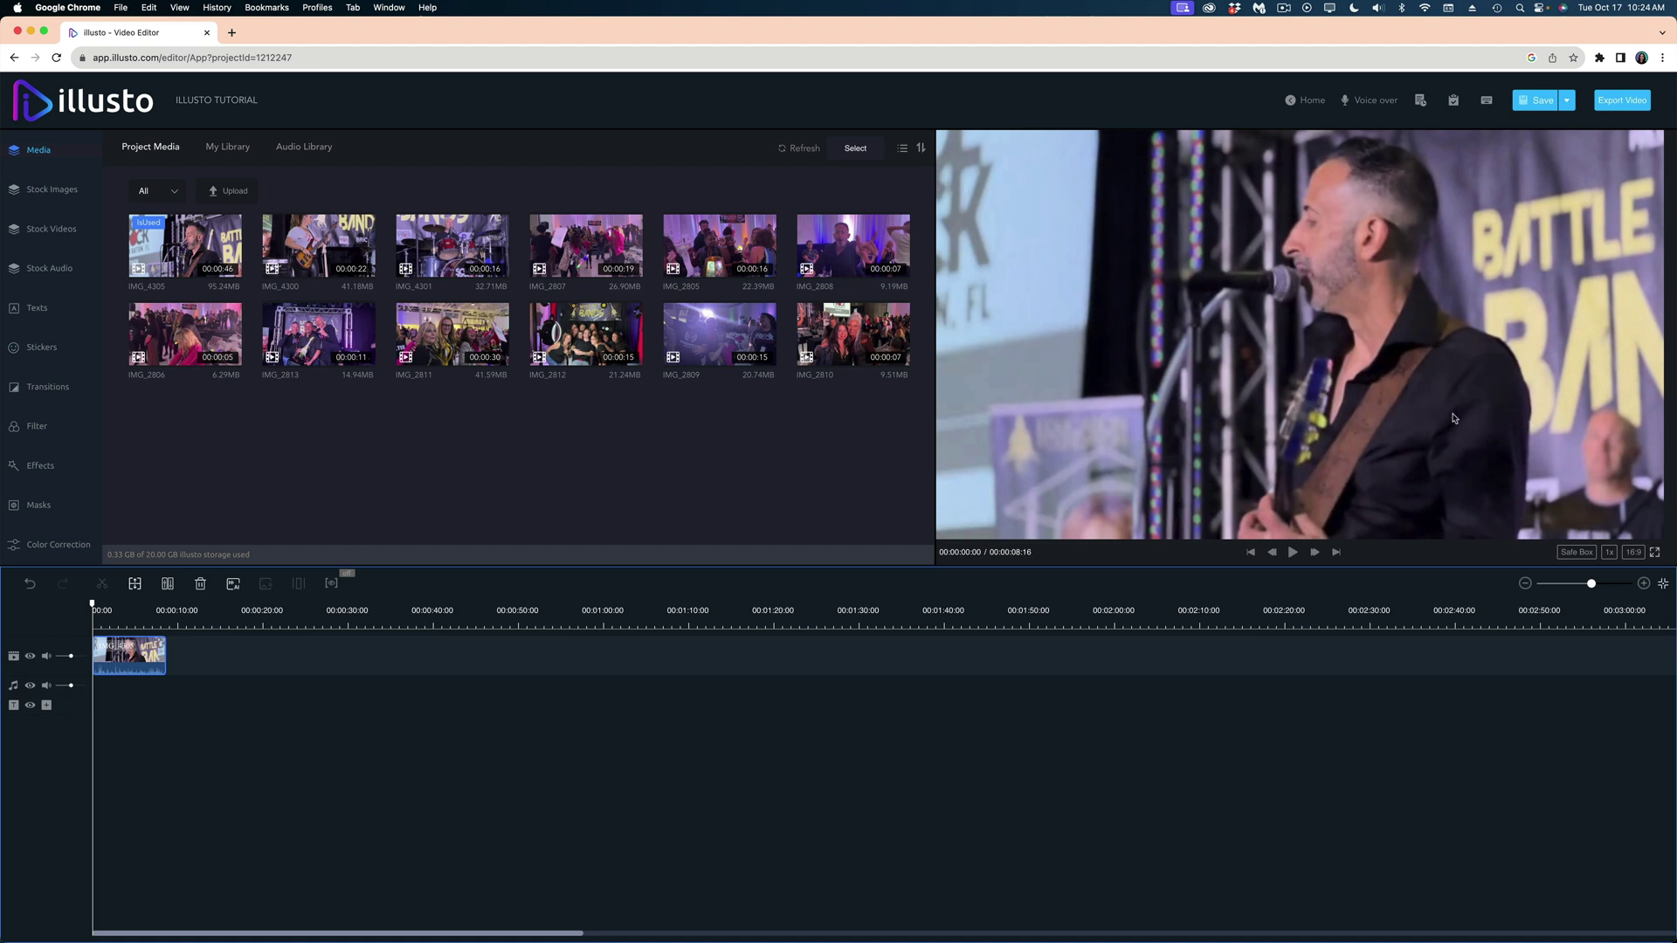
# Preview the clip around the 3–6 second mark and shorten it to about 5 seconds.
pyautogui.click(137, 613)
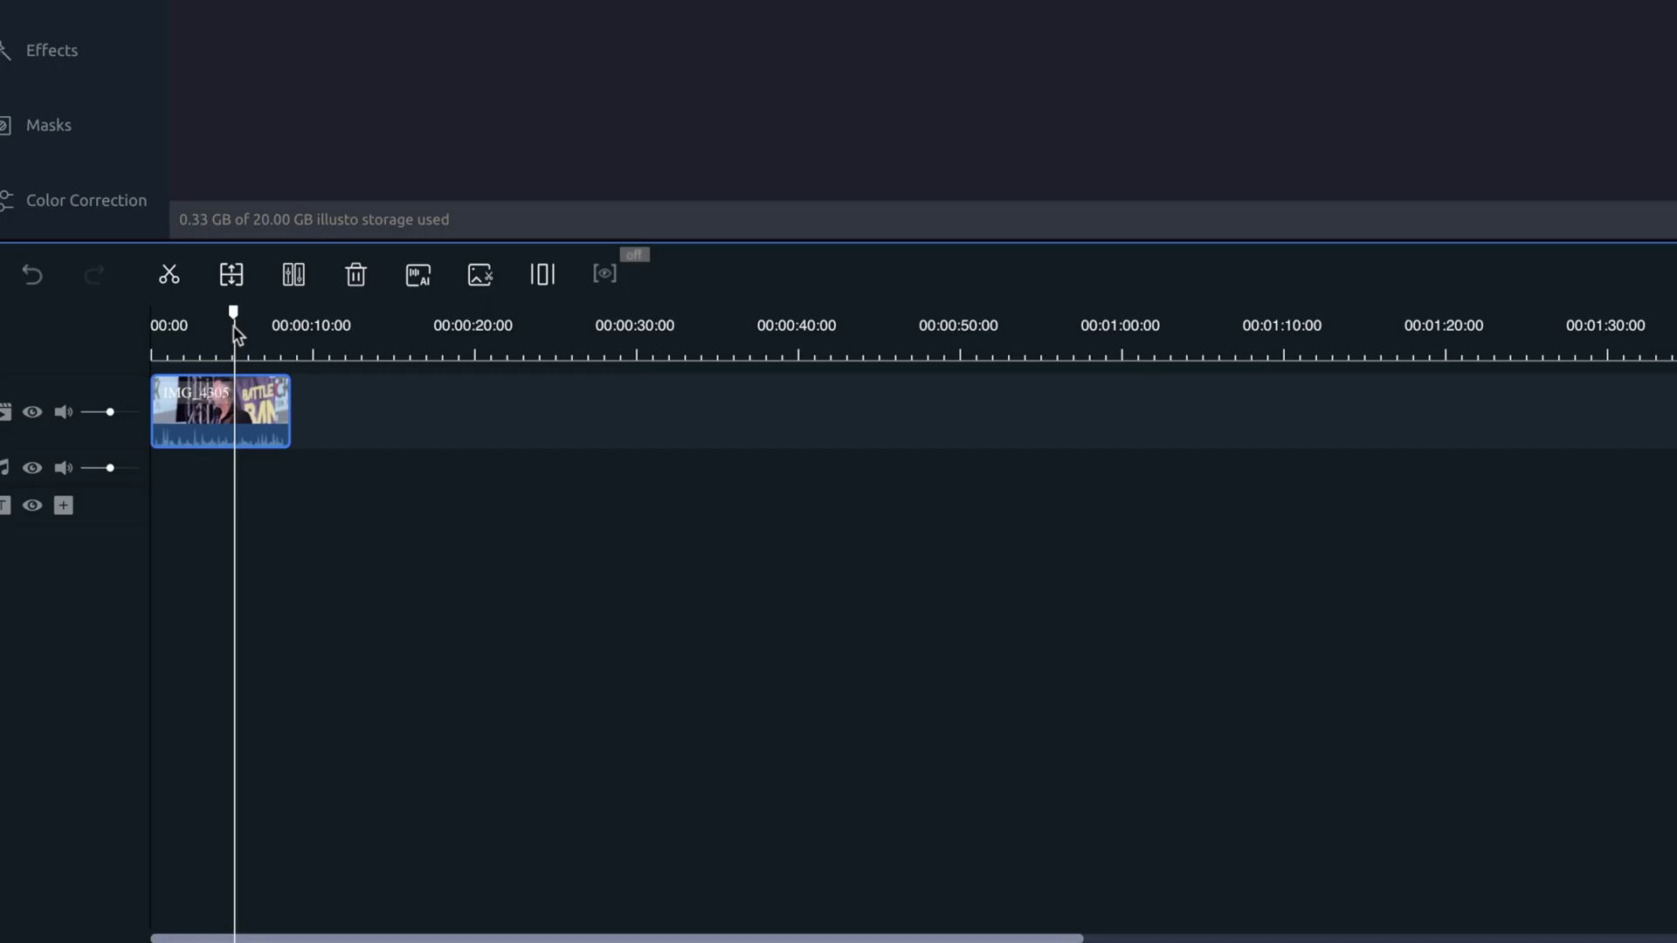
pyautogui.moveTo(135, 615); pyautogui.dragTo(120, 613)
pyautogui.moveTo(202, 330); pyautogui.dragTo(210, 336)
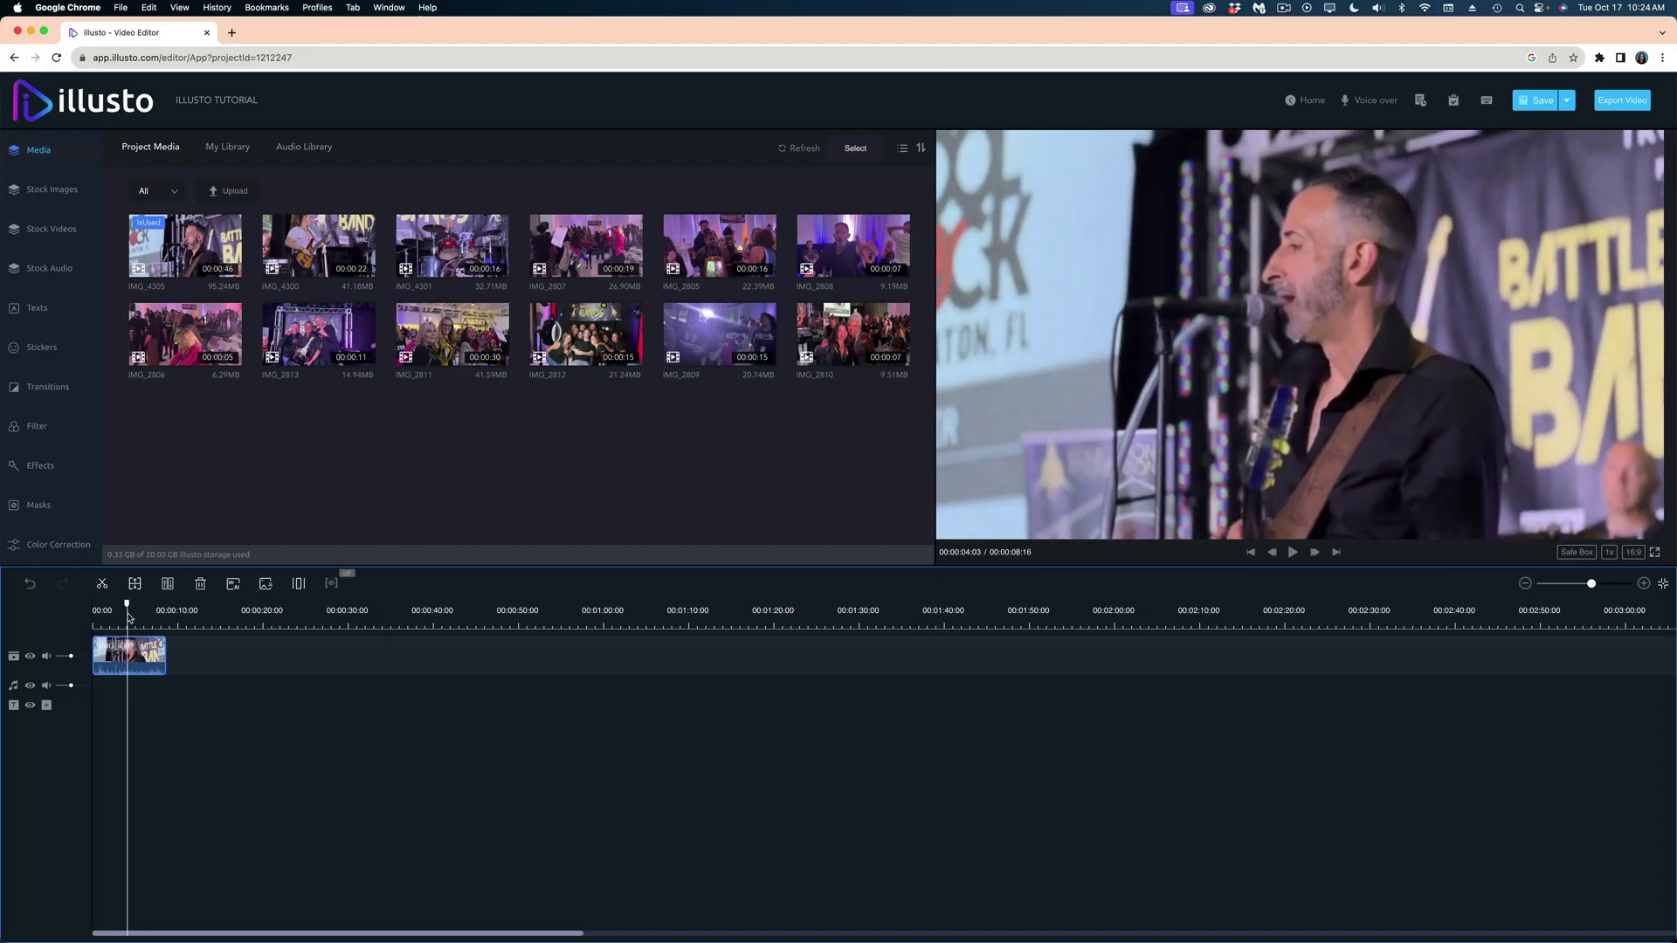
pyautogui.moveTo(129, 617)
pyautogui.mouseDown()
pyautogui.moveTo(145, 620)
pyautogui.moveTo(103, 609)
pyautogui.mouseUp()
pyautogui.press('space')
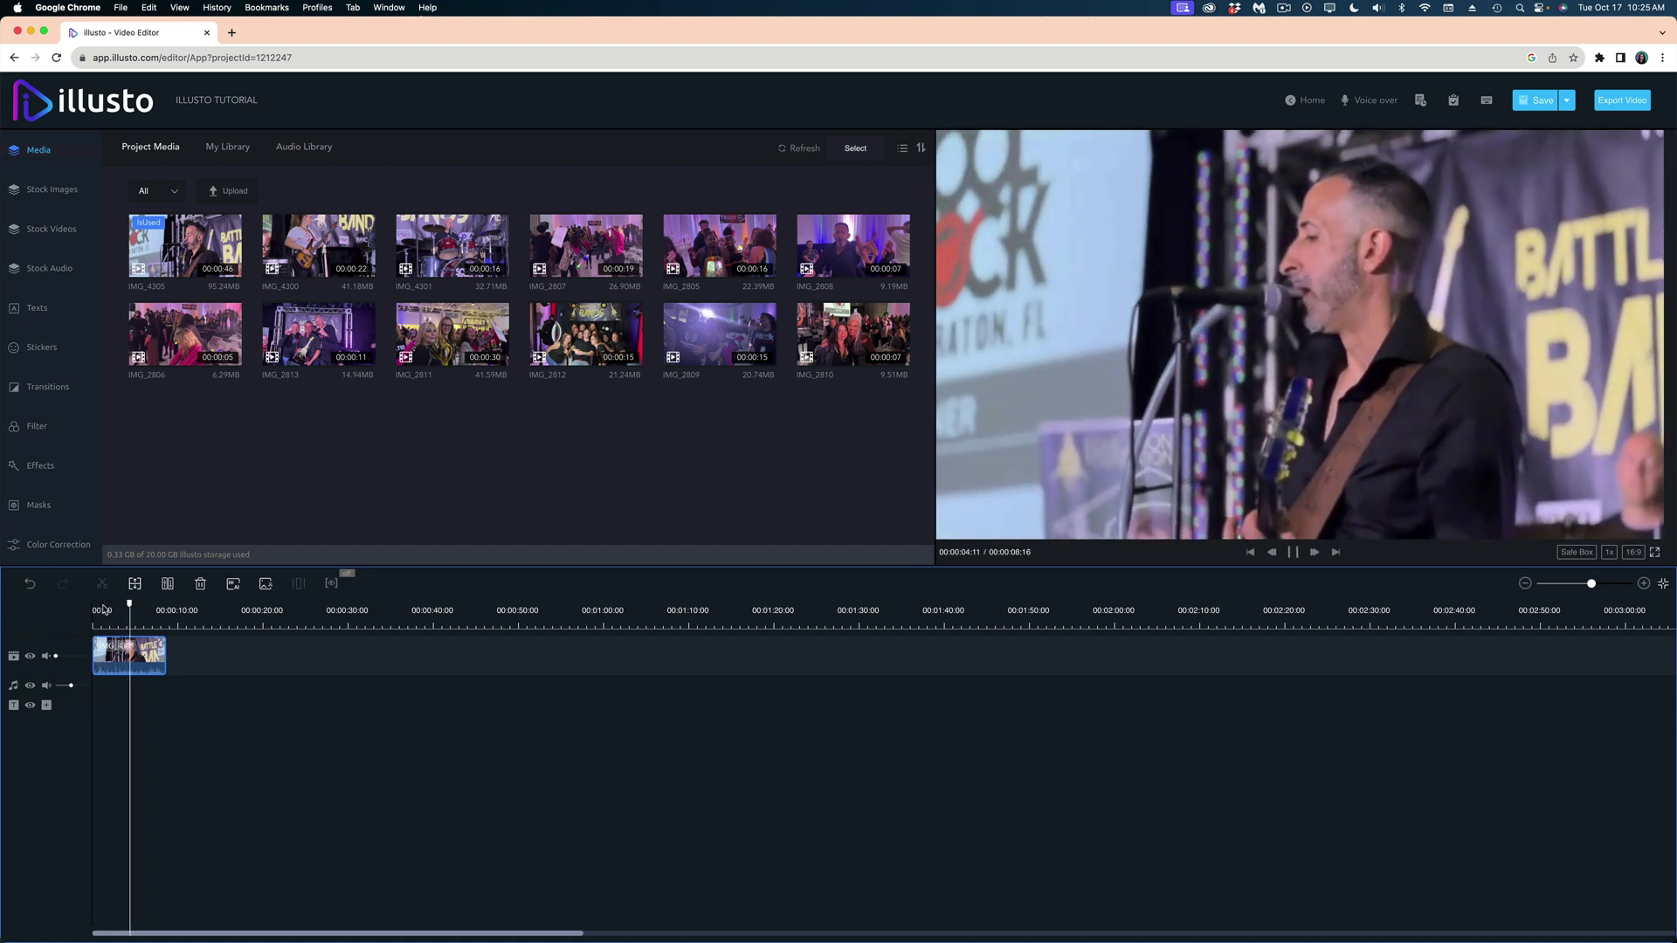
pyautogui.press('space')
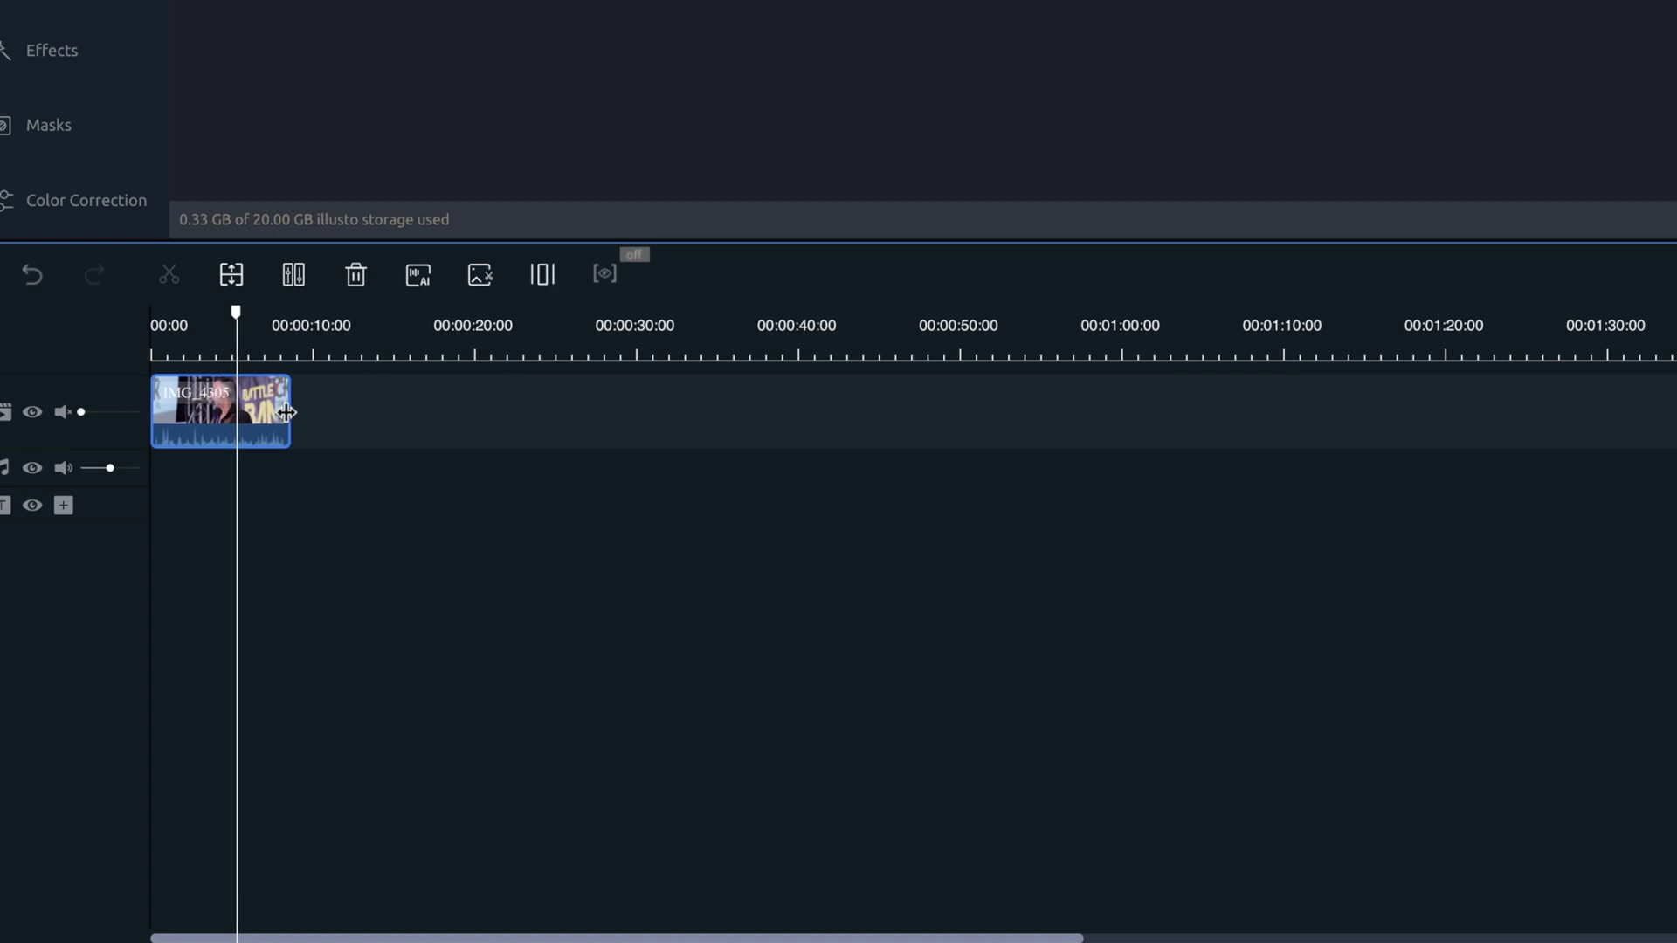
pyautogui.moveTo(285, 413); pyautogui.dragTo(233, 407)
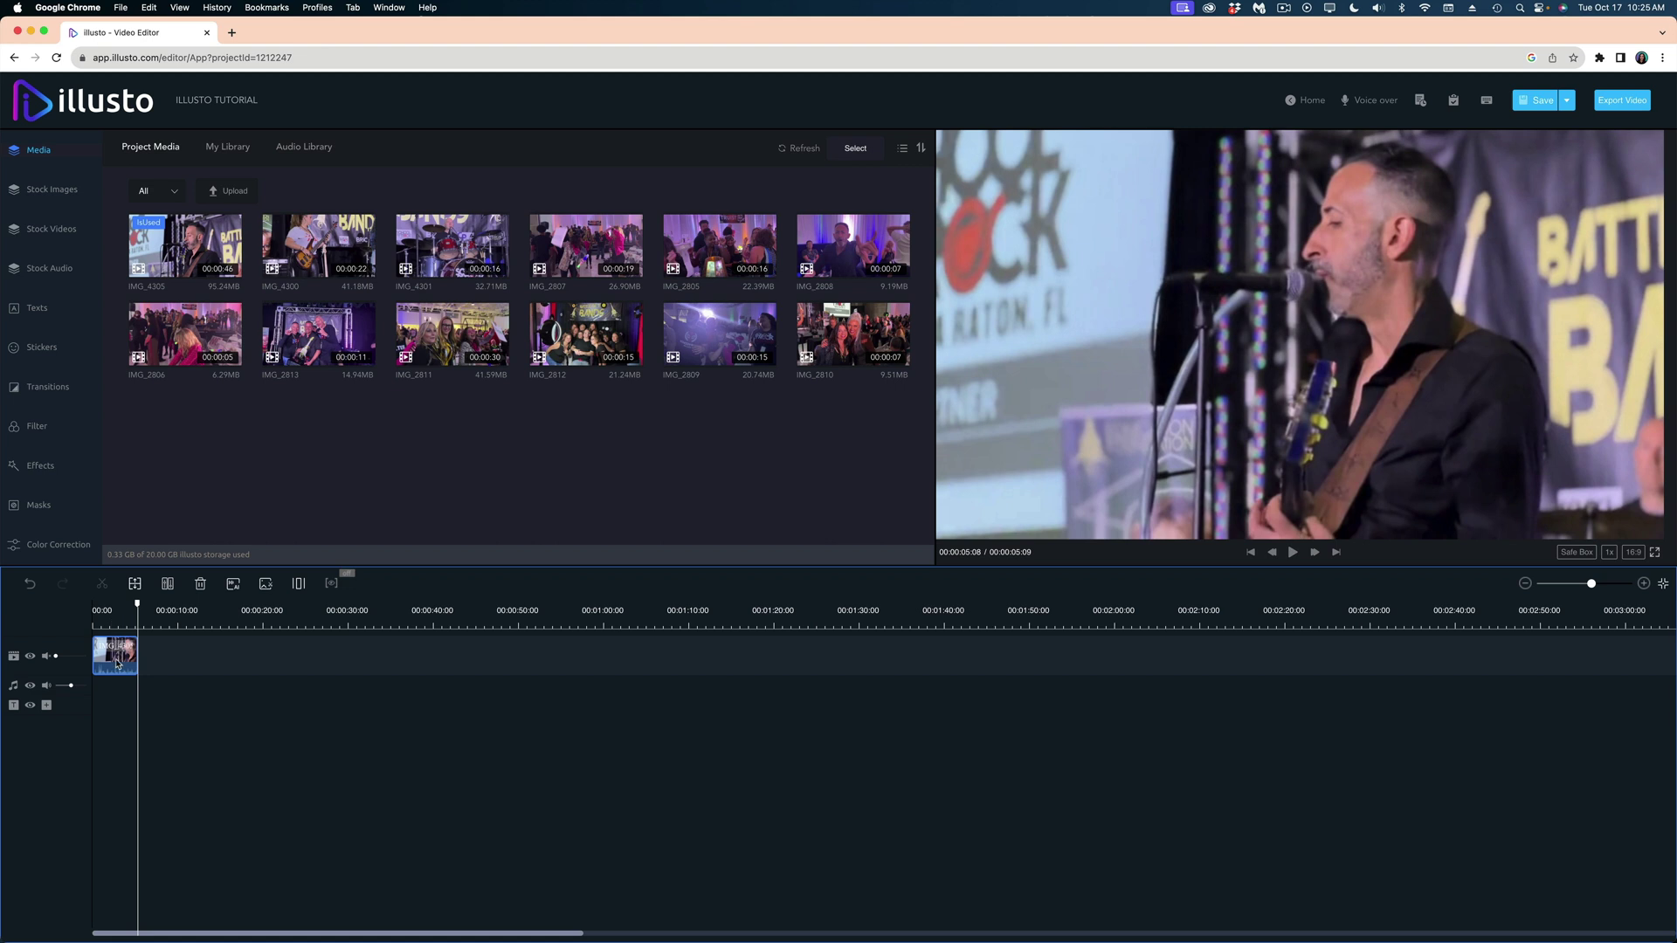
# In IMG_4305's settings, browse Speed, Filter and Effect, then set Audio volume to 0%.
pyautogui.click(117, 664)
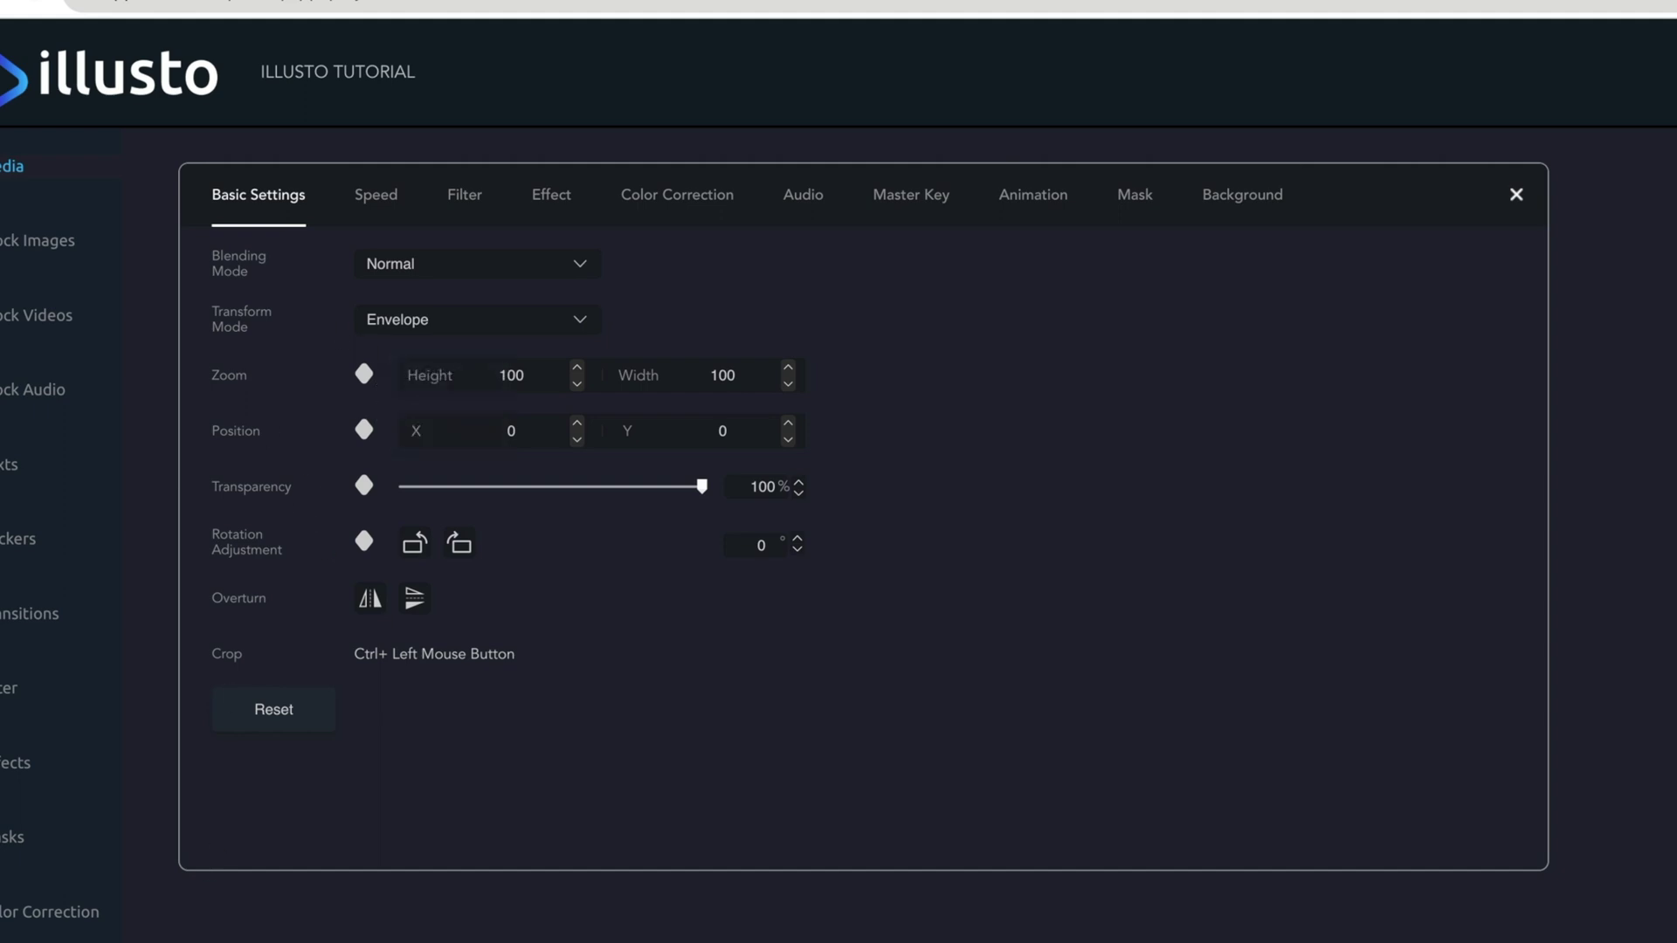
pyautogui.click(383, 196)
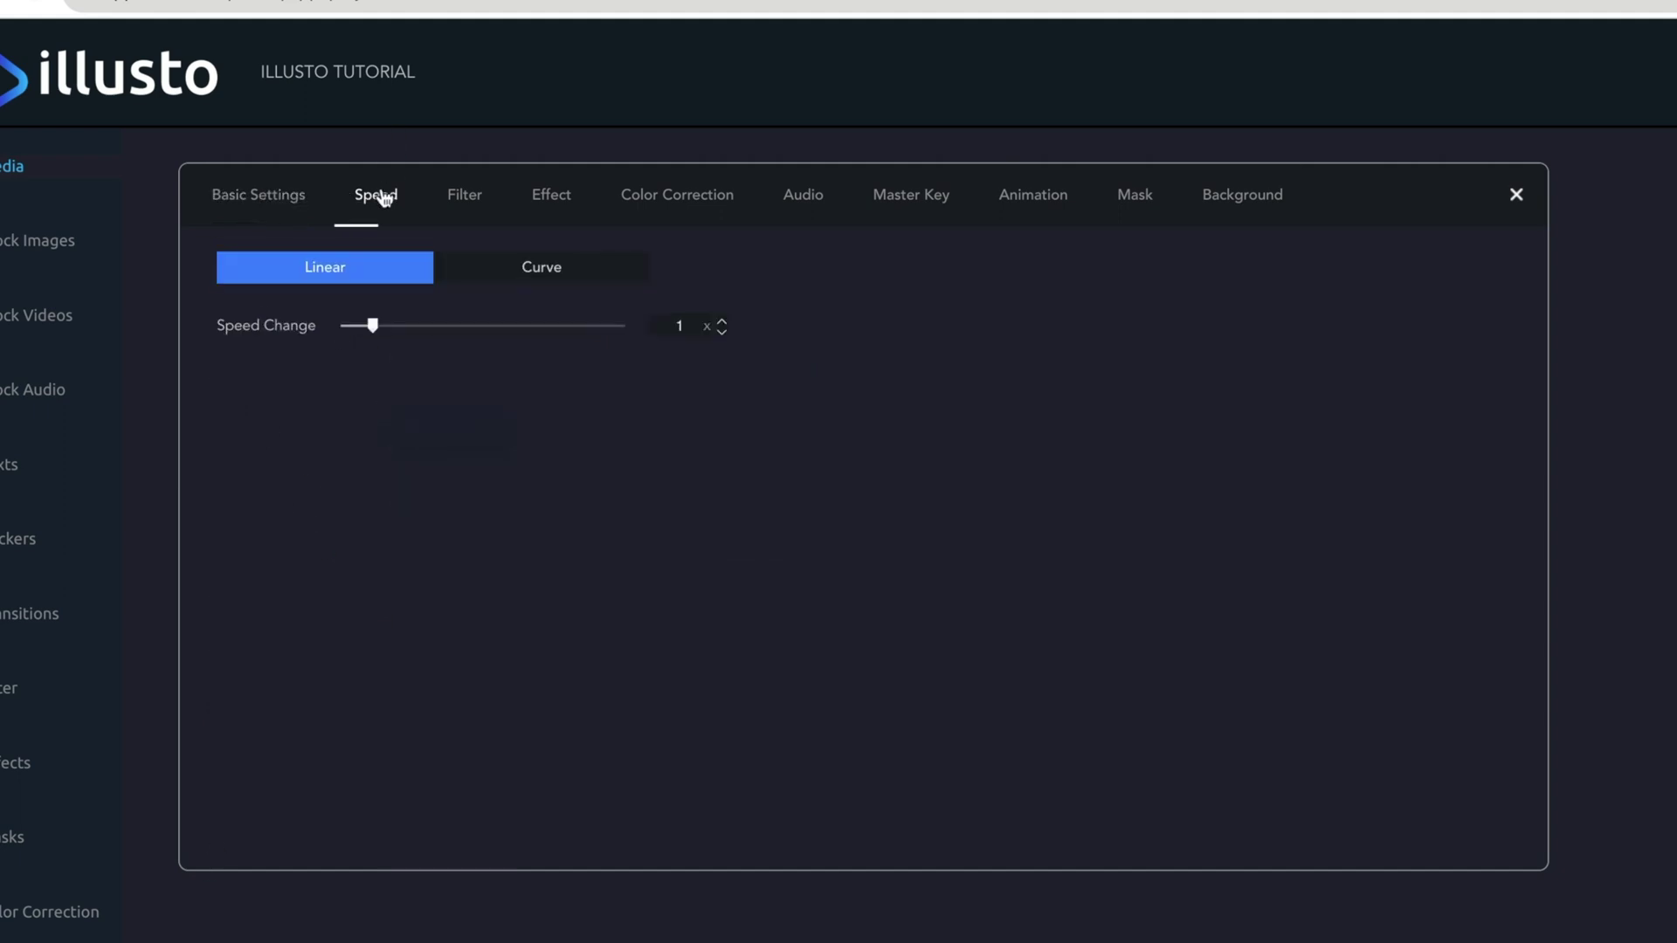
pyautogui.click(470, 203)
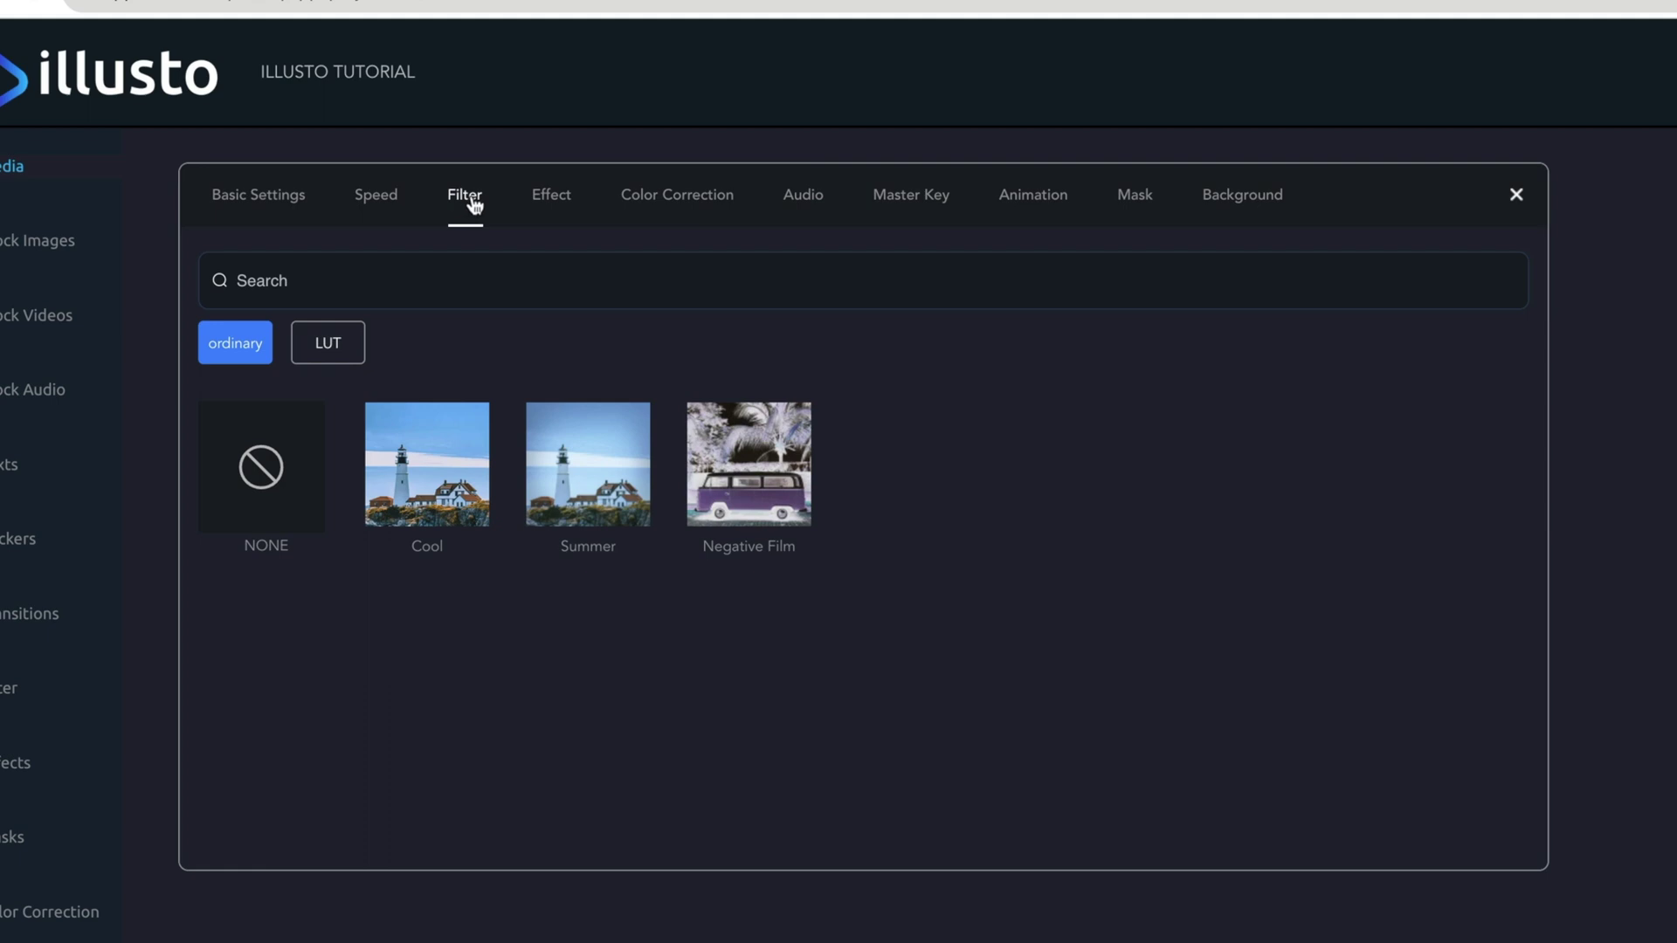
pyautogui.click(551, 199)
pyautogui.moveTo(1205, 536)
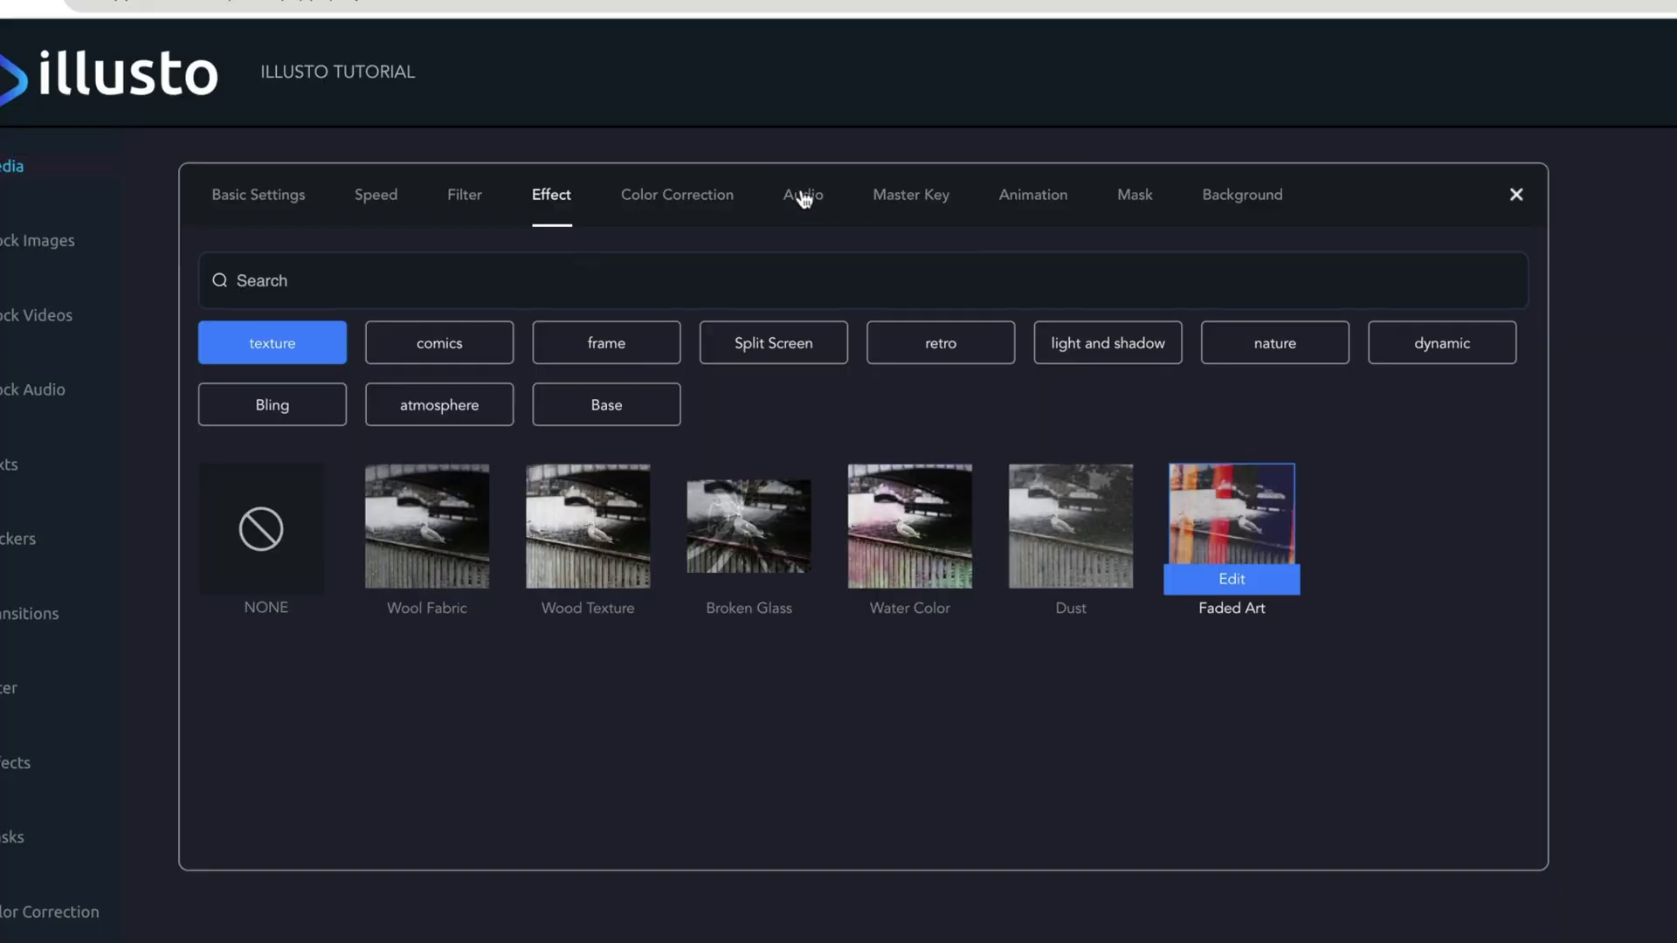
pyautogui.click(807, 200)
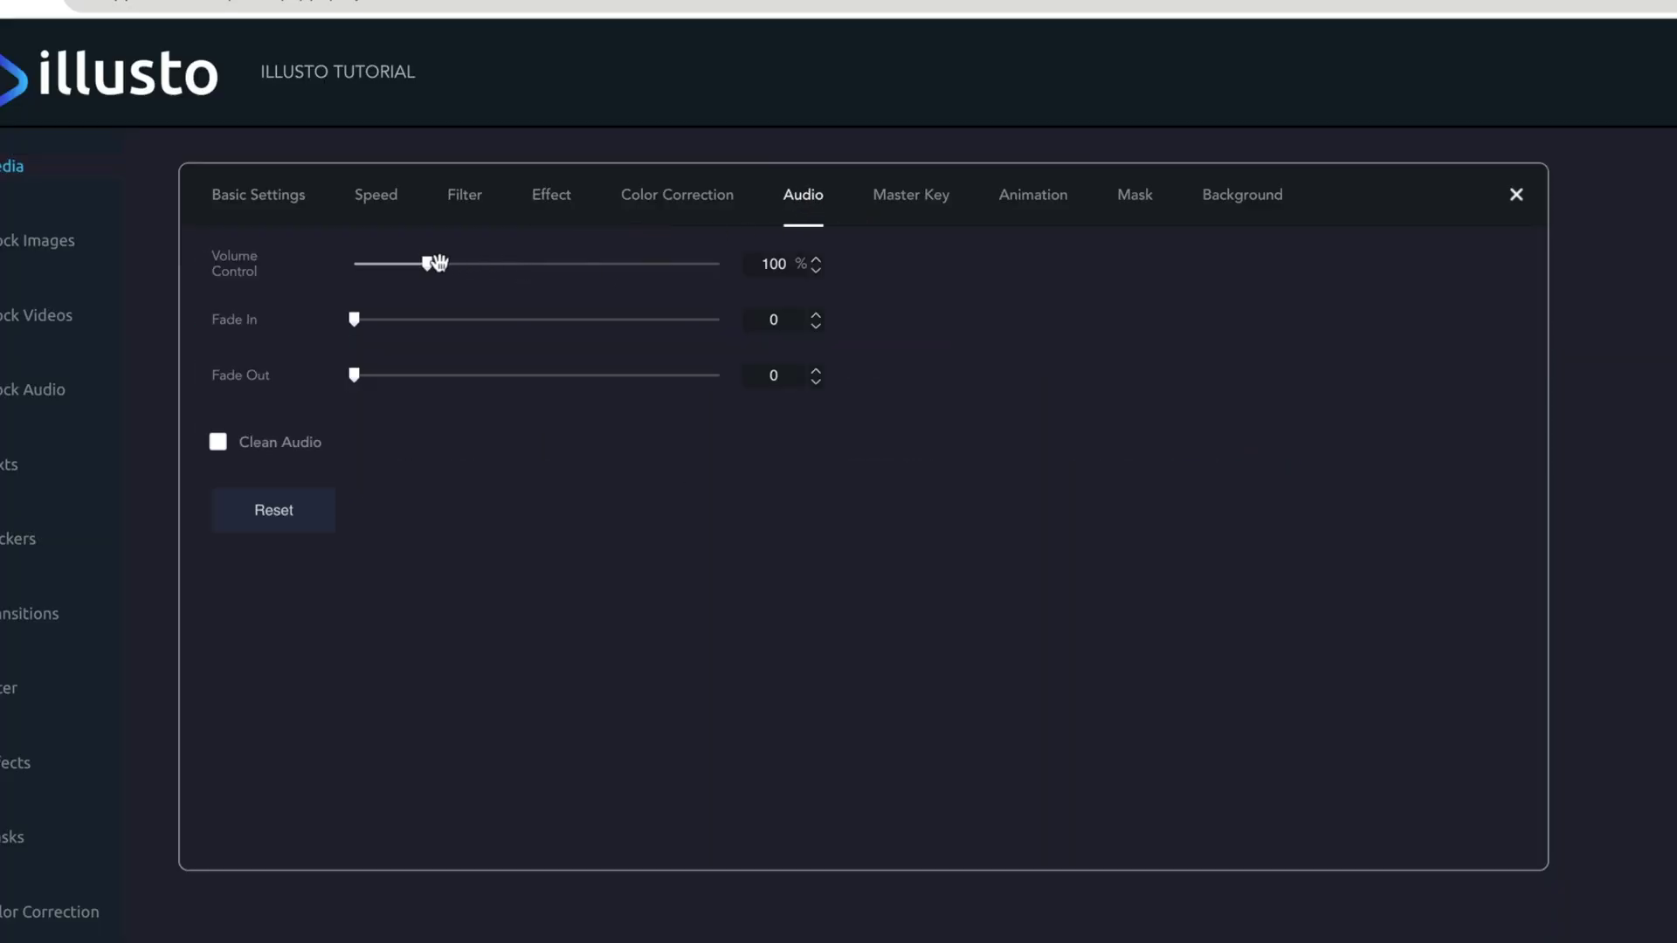
pyautogui.moveTo(439, 262); pyautogui.dragTo(325, 290)
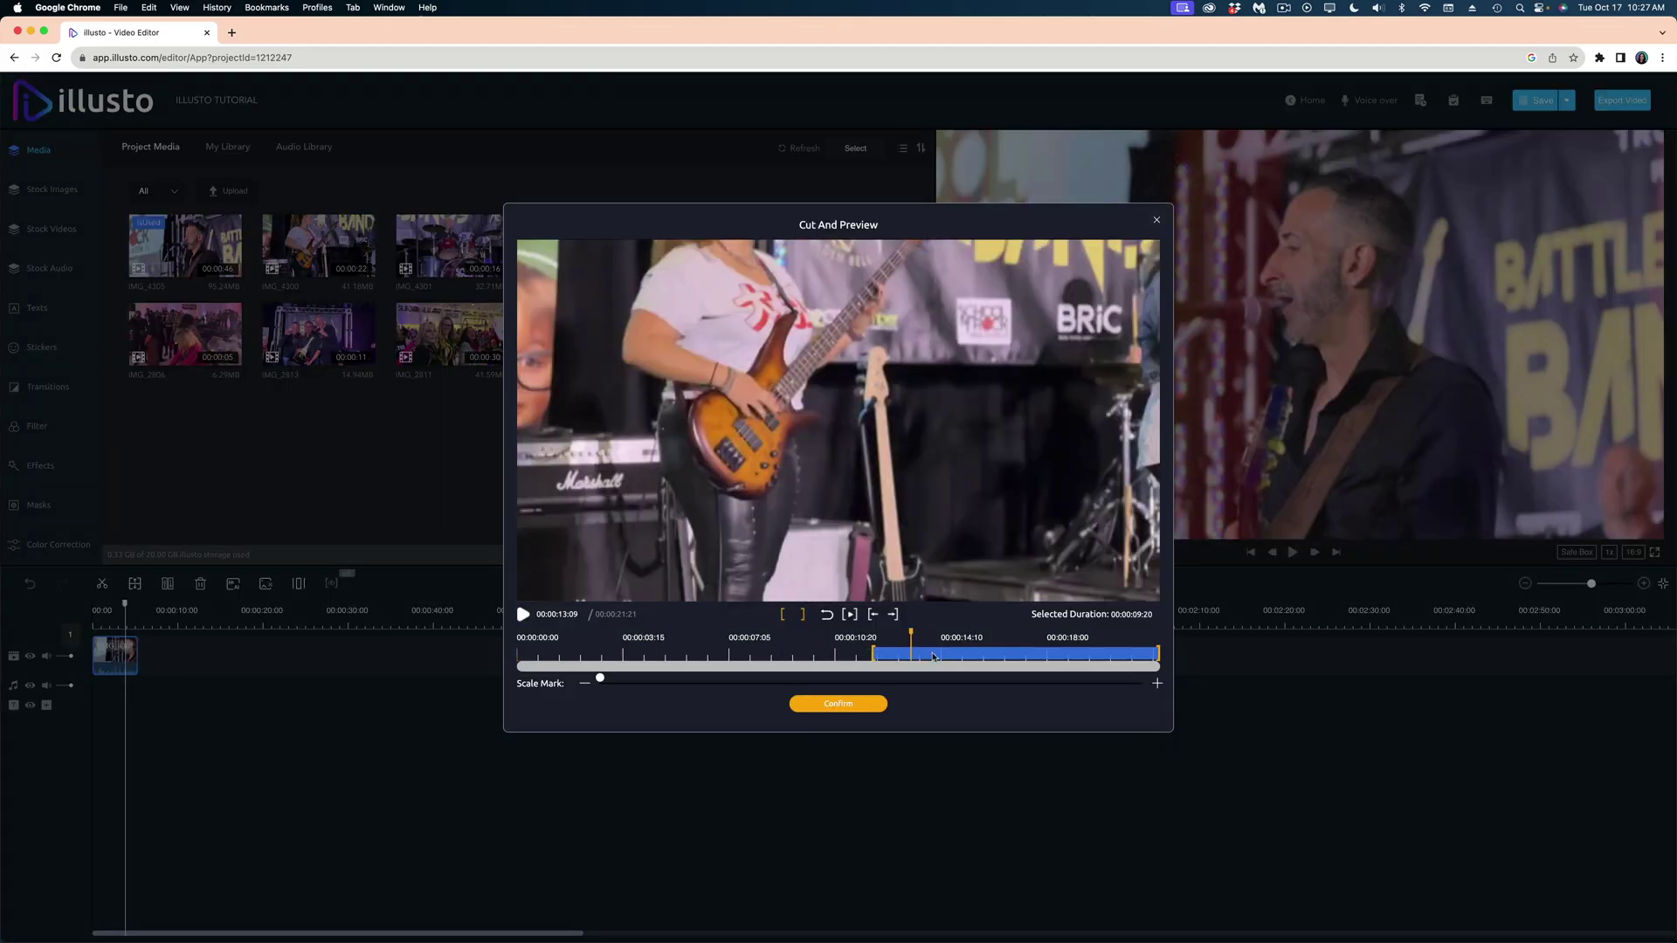
# Add the trimmed IMG_4300 bass clip after IMG_4305 and put the playhead near 6 seconds.
pyautogui.click(838, 703)
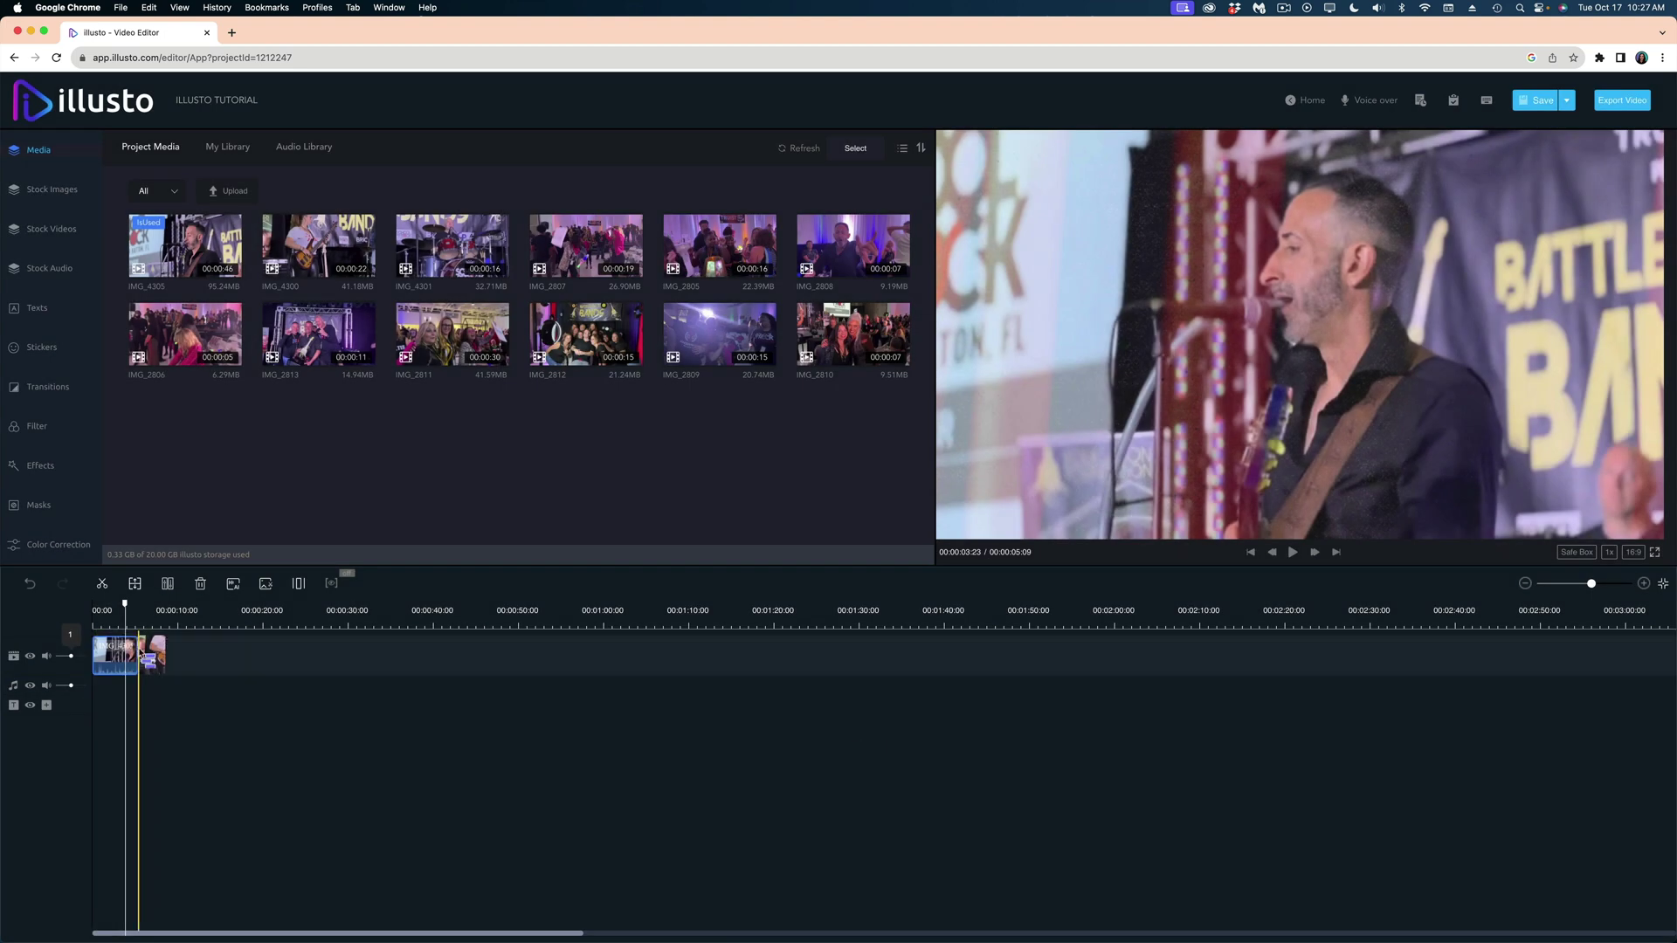
pyautogui.click(147, 618)
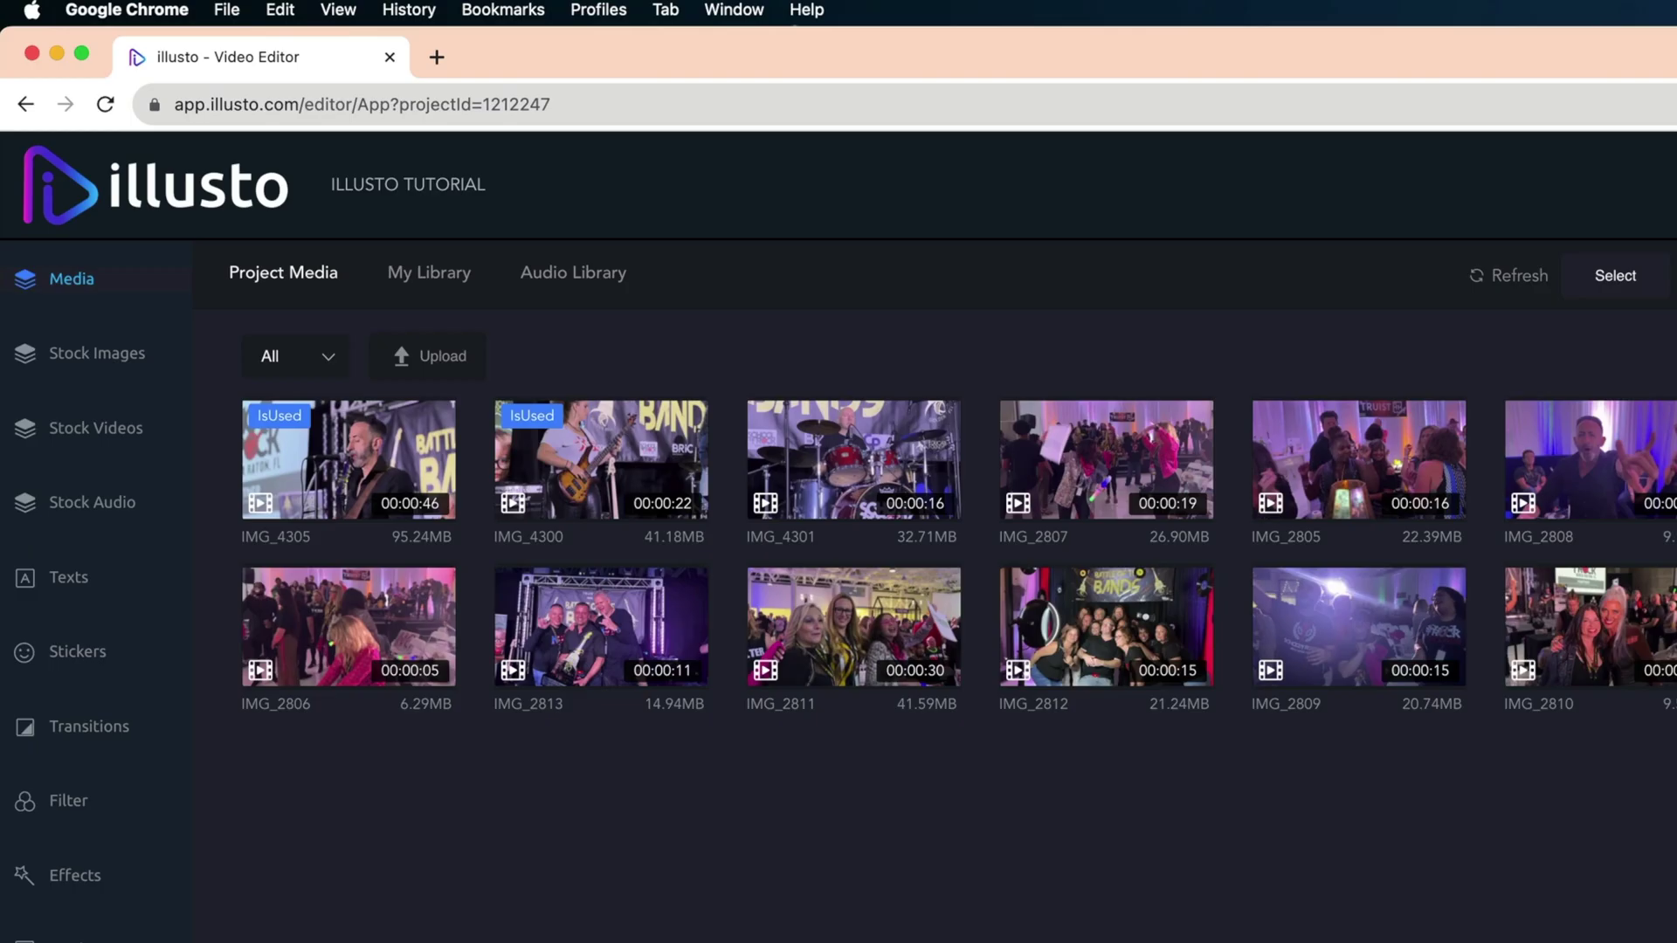
pyautogui.click(90, 732)
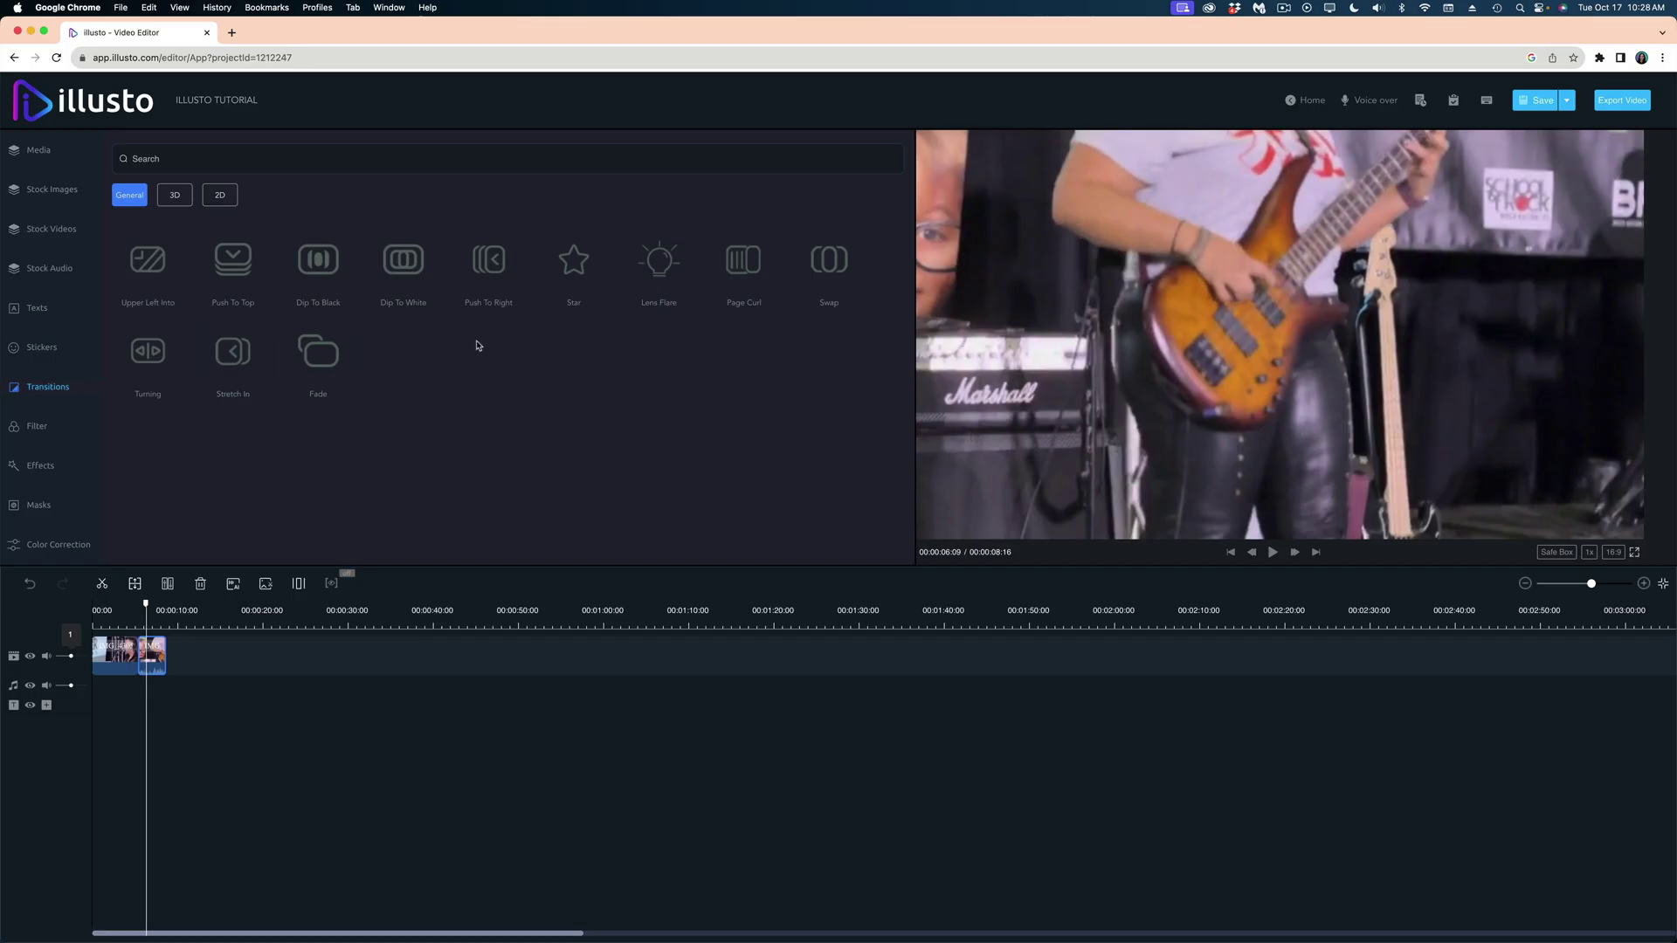
# Place a Lens Flare transition between the two clips with a 0.8-second duration.
pyautogui.click(664, 258)
pyautogui.moveTo(609, 296); pyautogui.dragTo(141, 662)
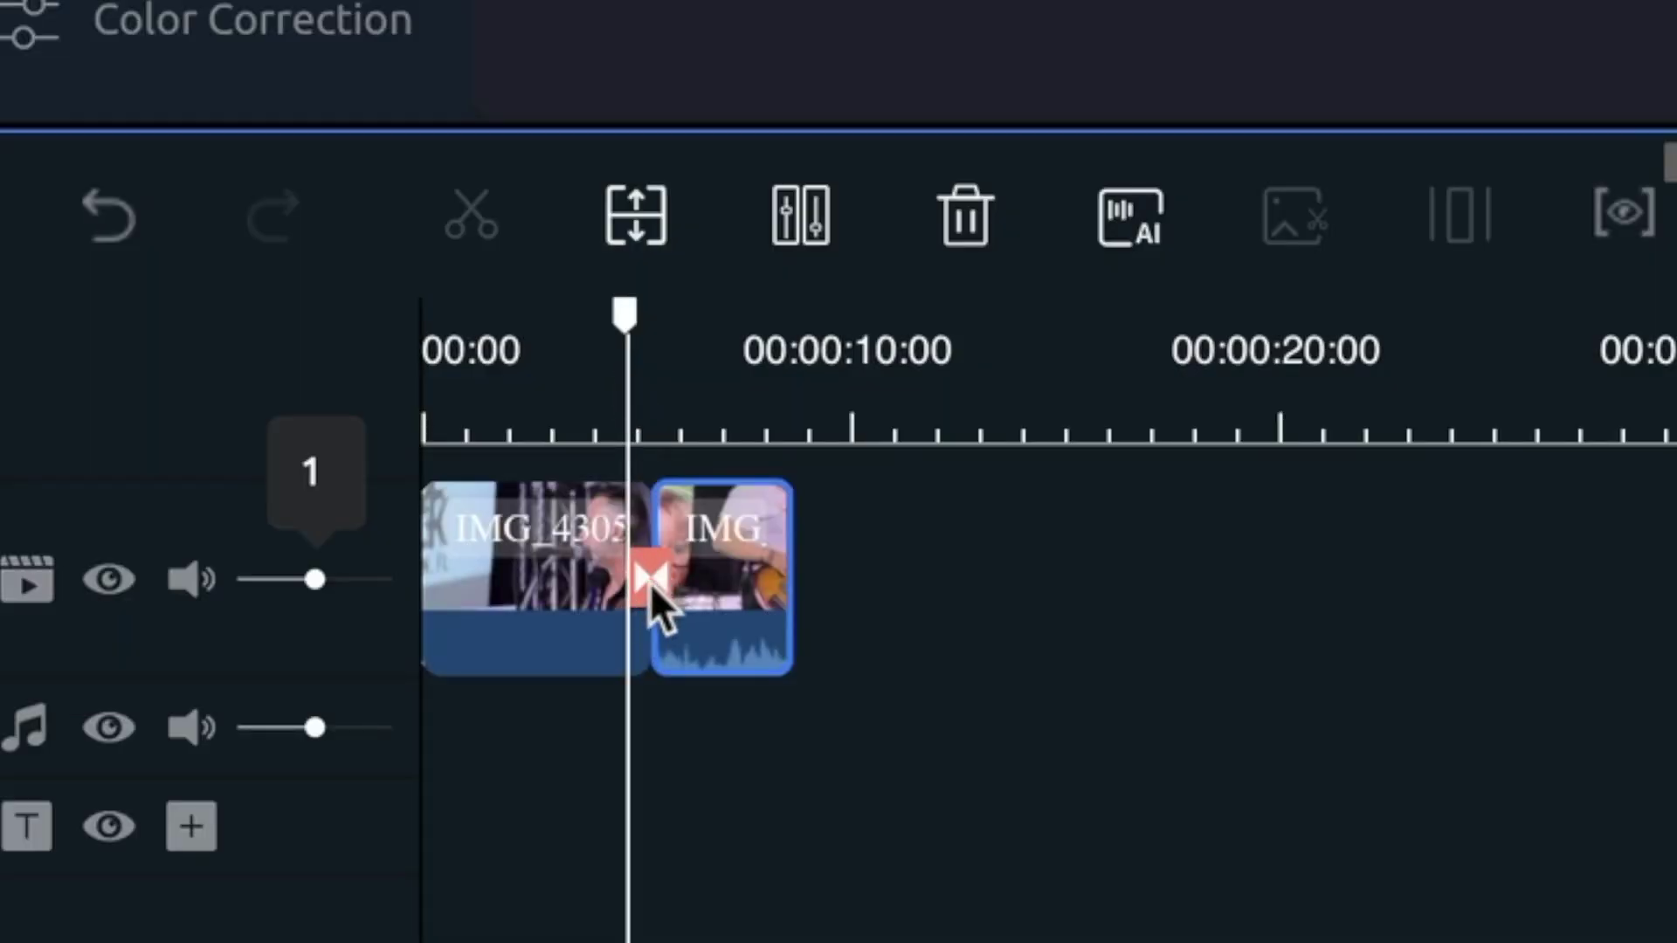
pyautogui.click(655, 579)
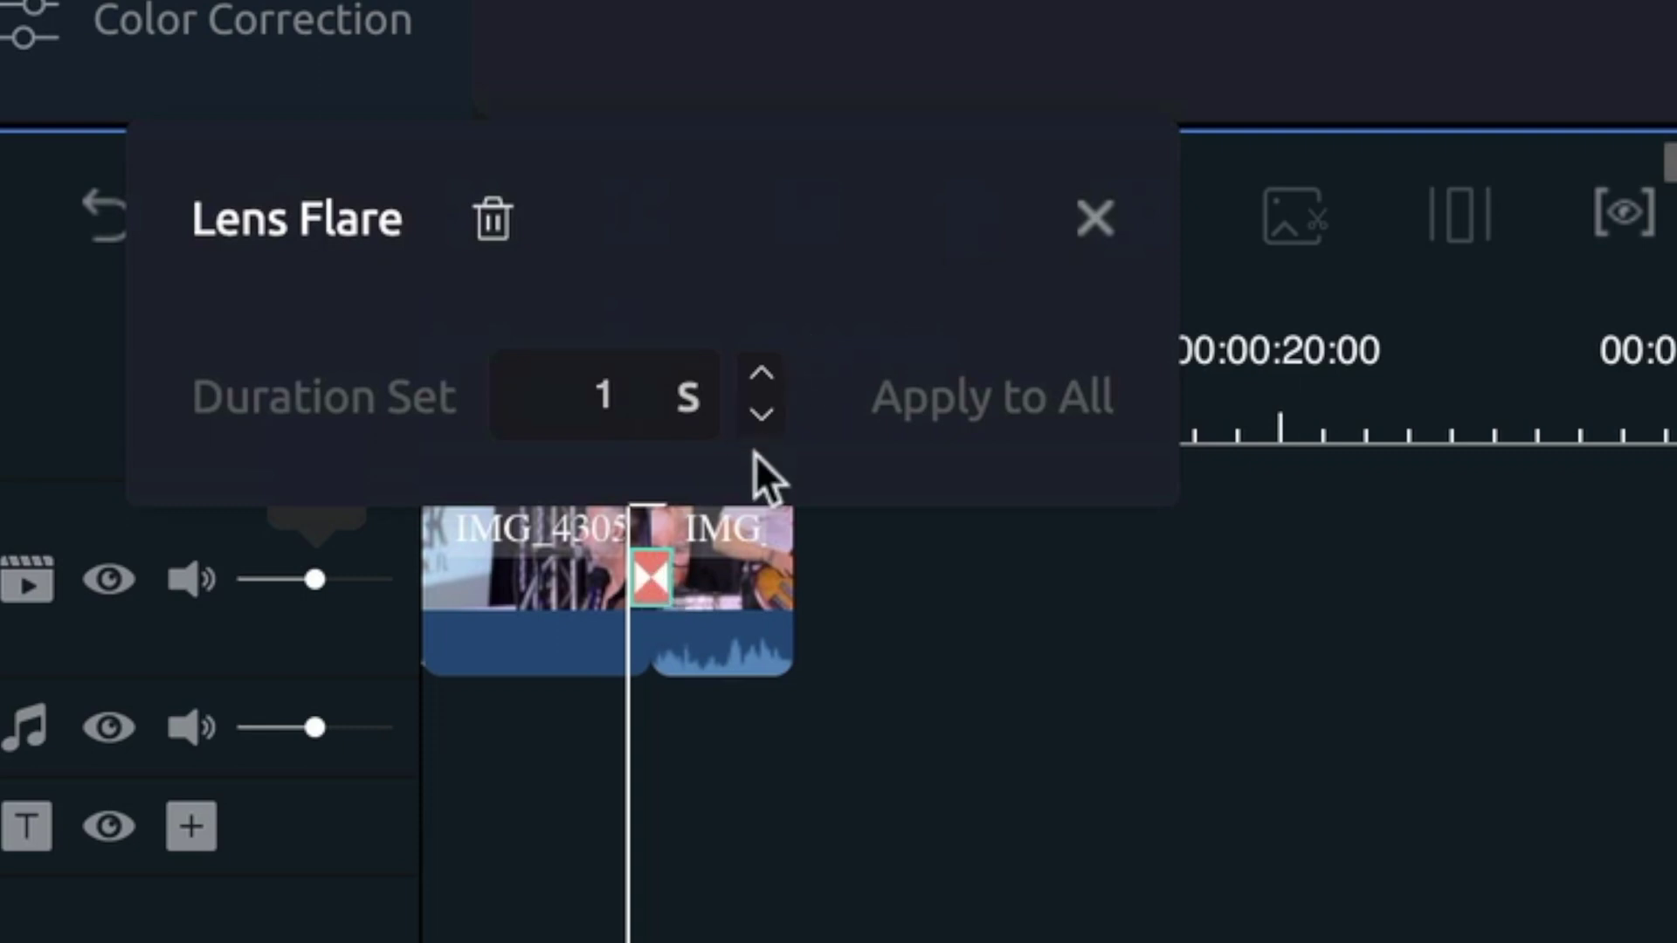
pyautogui.click(760, 428)
pyautogui.click(760, 428)
pyautogui.click(760, 428)
pyautogui.click(760, 428)
pyautogui.click(762, 414)
pyautogui.click(761, 414)
pyautogui.doubleClick(604, 396)
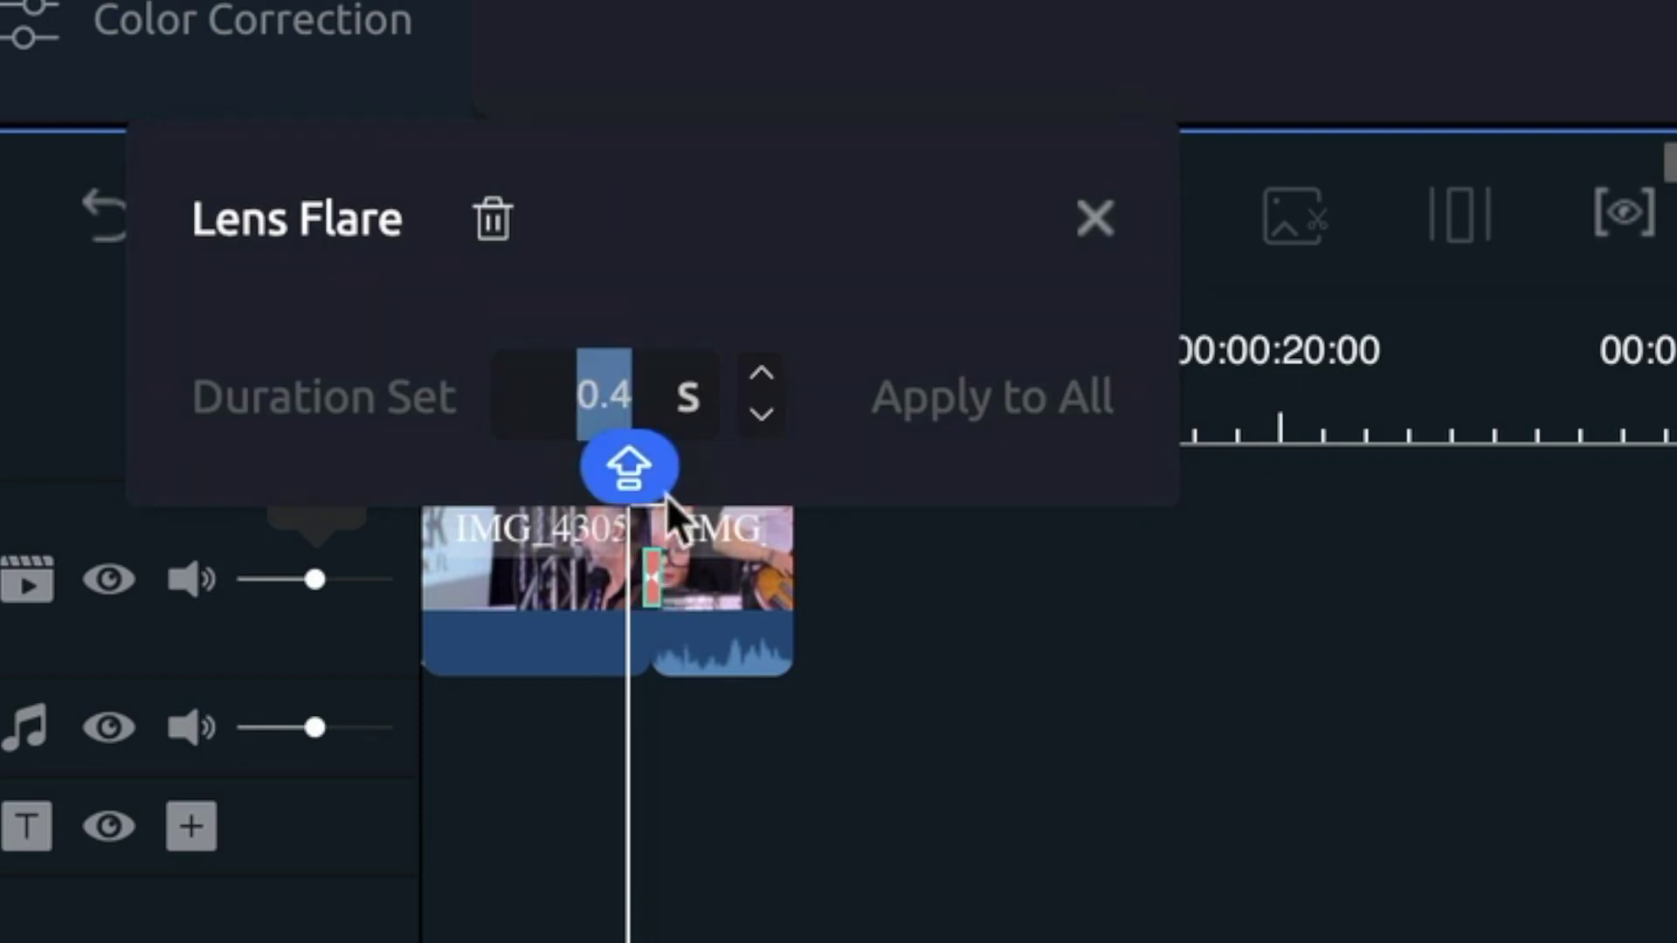
pyautogui.click(761, 376)
pyautogui.click(762, 375)
pyautogui.click(761, 376)
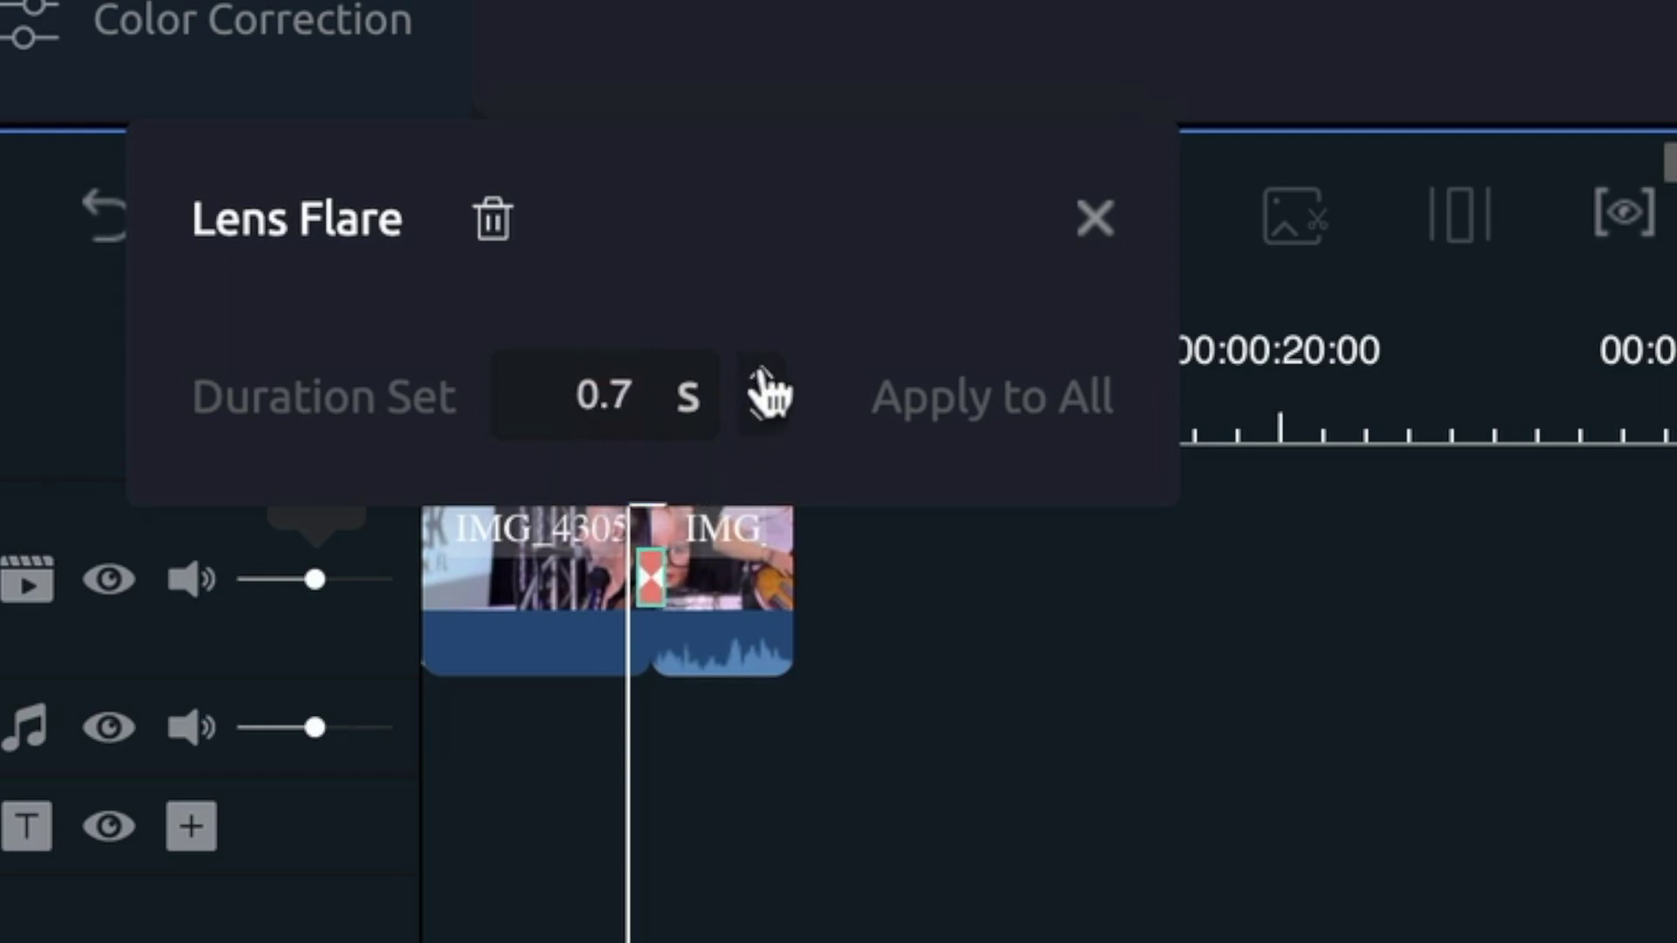
pyautogui.click(761, 376)
pyautogui.click(562, 393)
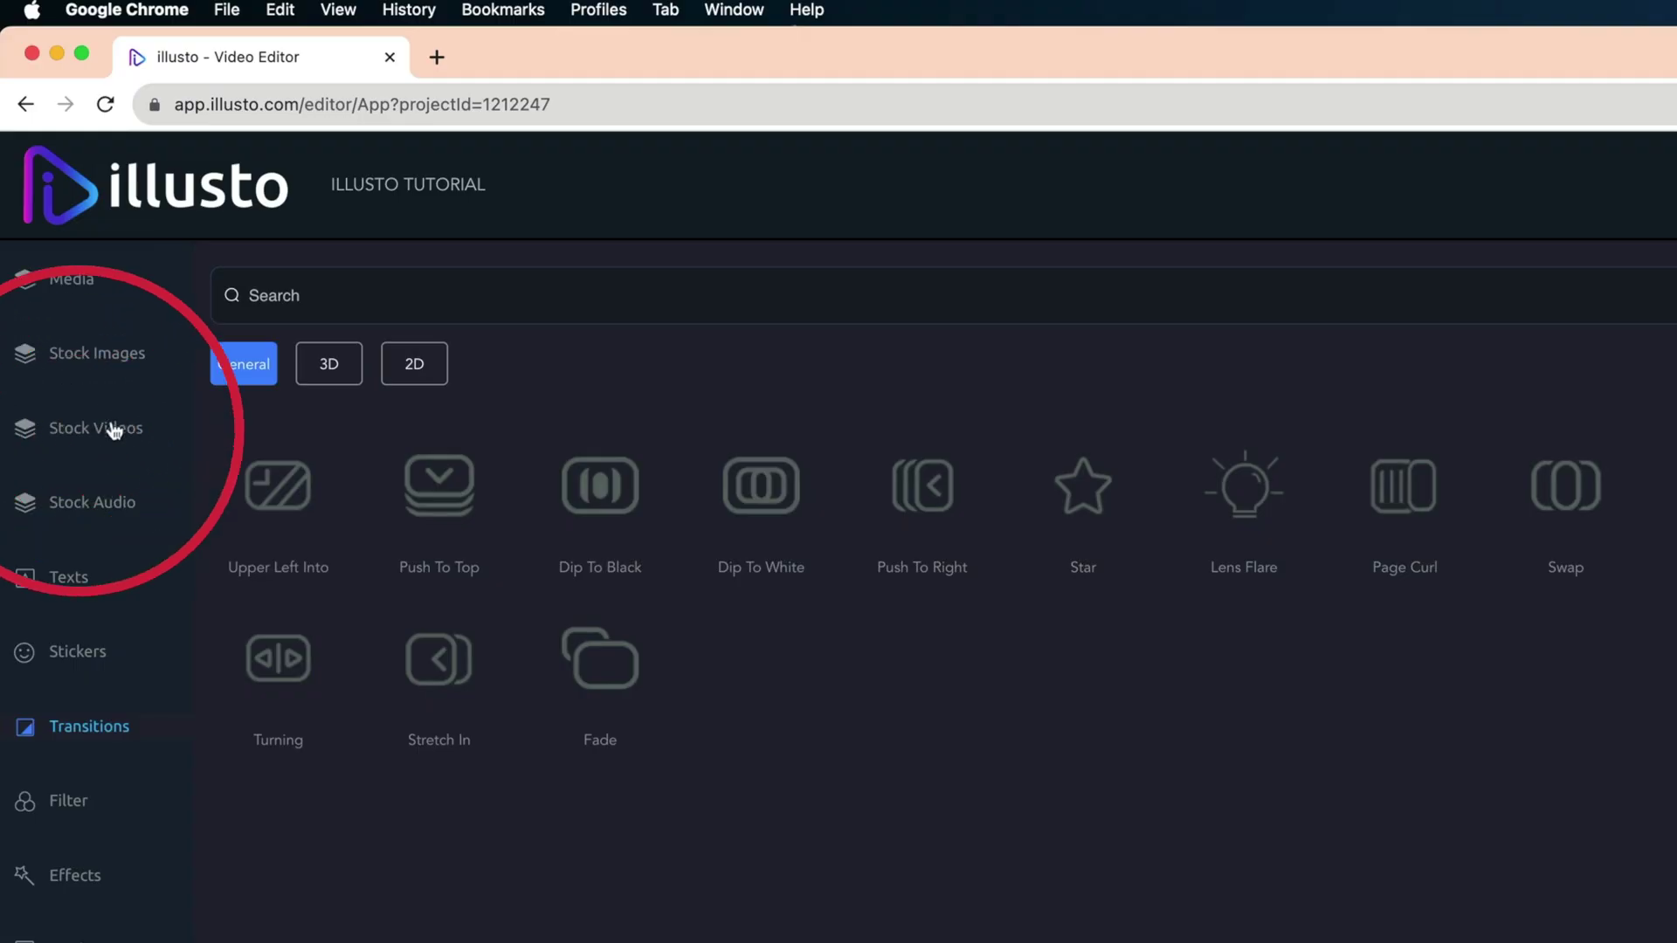
pyautogui.click(114, 435)
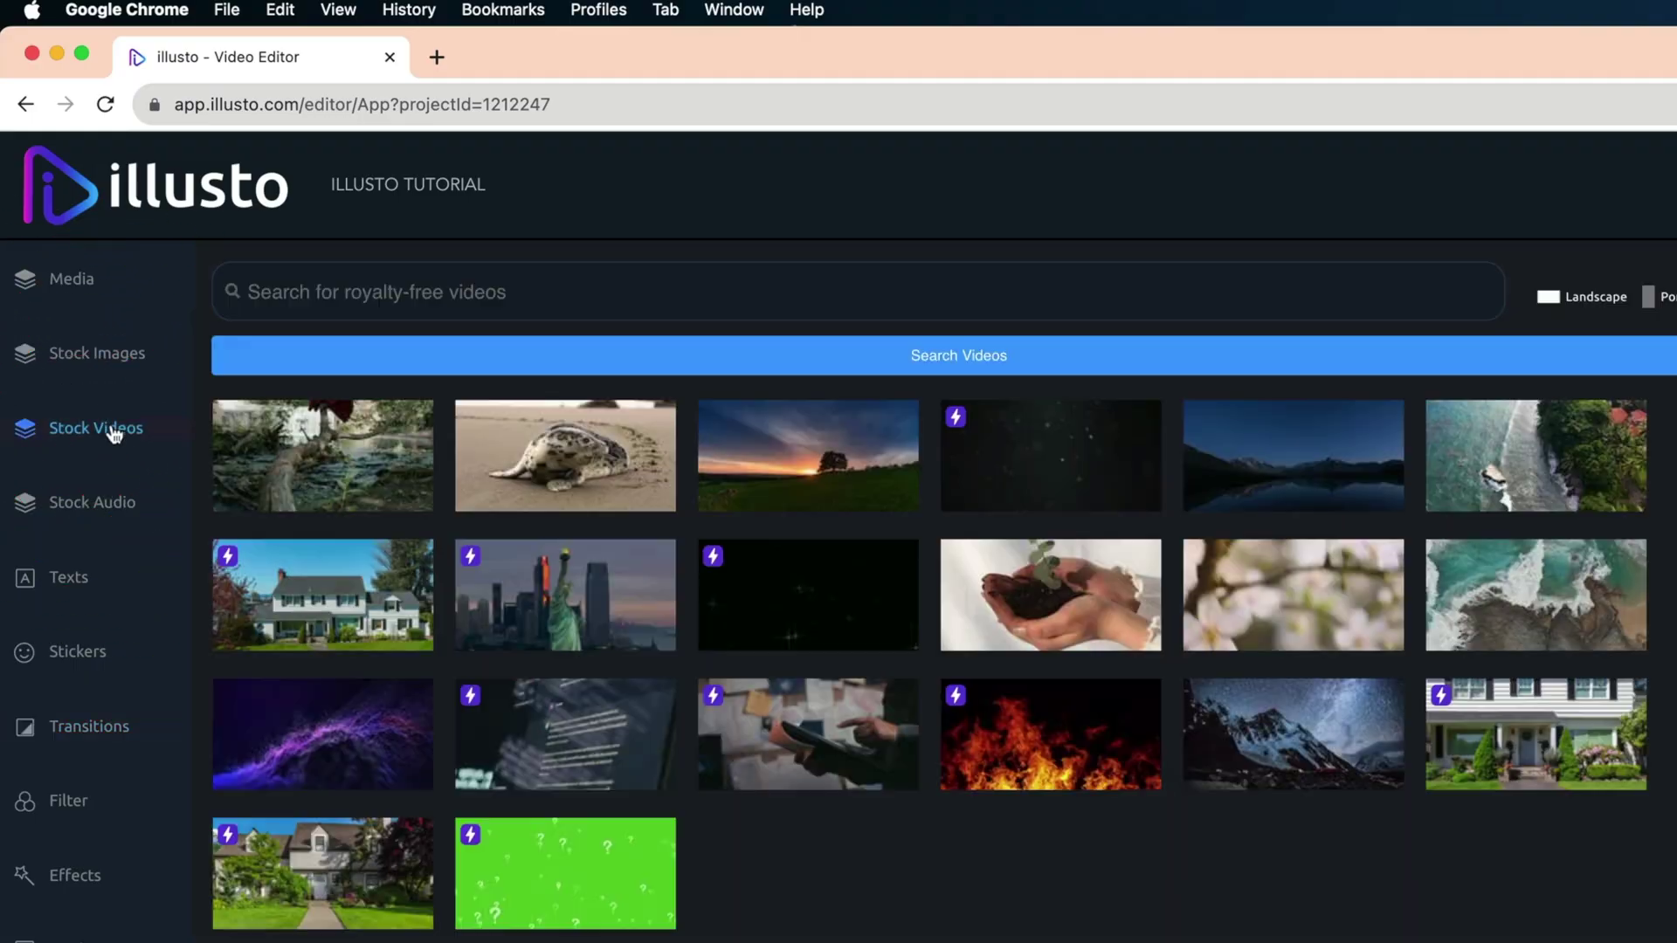
# Search landscape stock videos for 'CONCERT CROWD'.
pyautogui.click(342, 291)
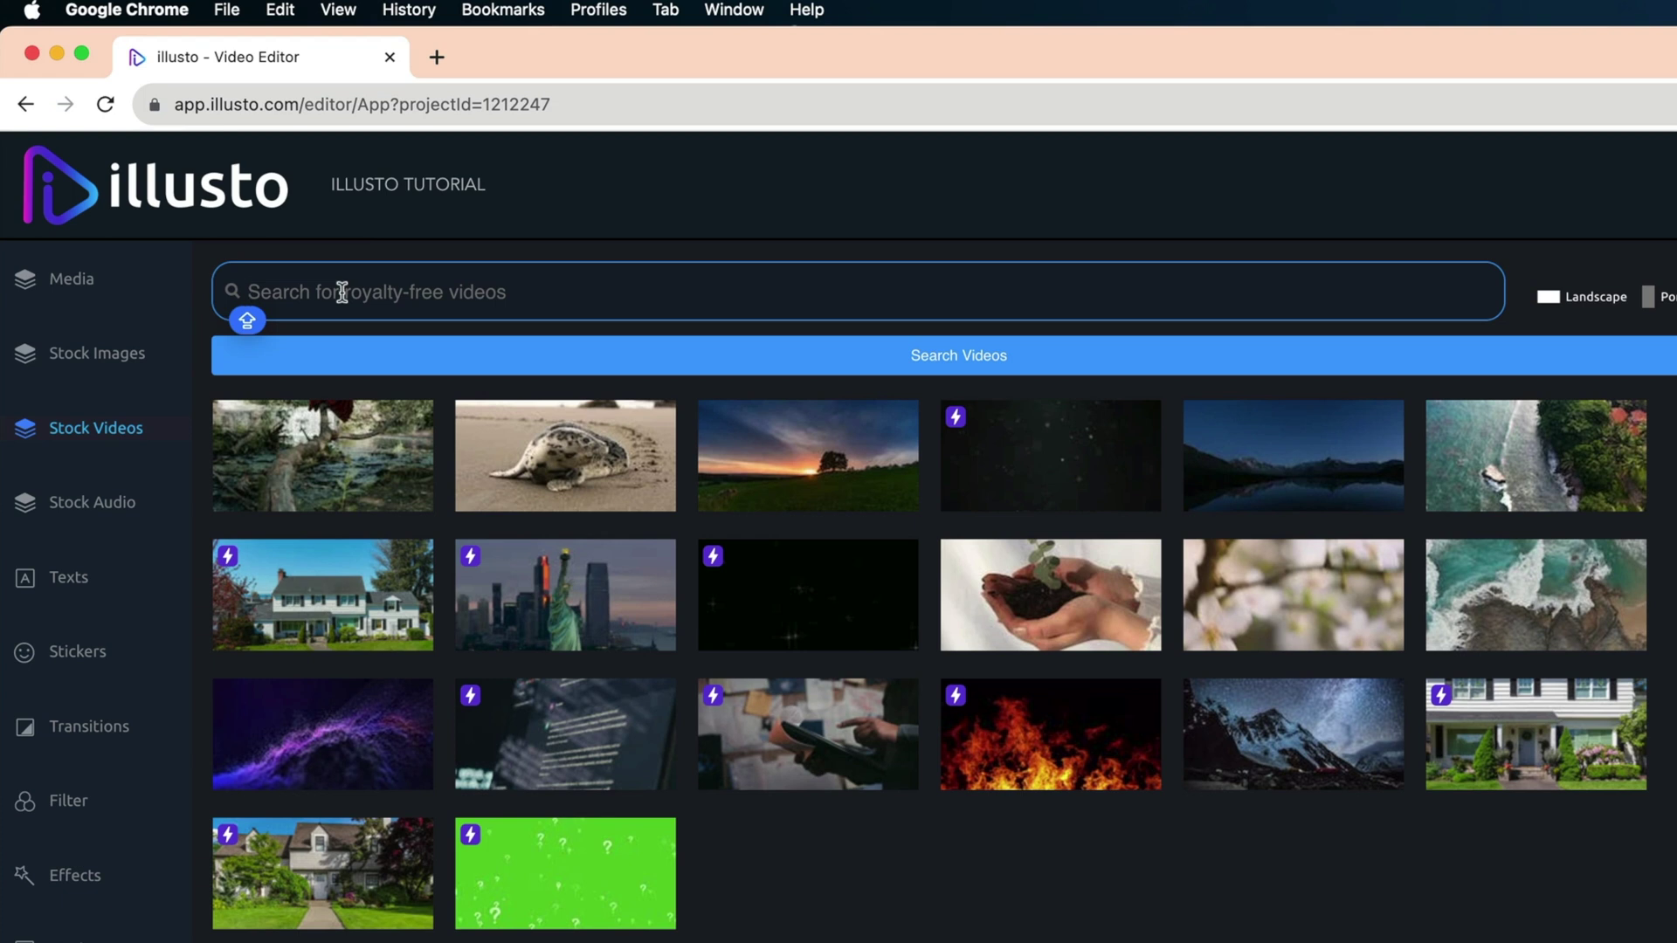
pyautogui.write('C')
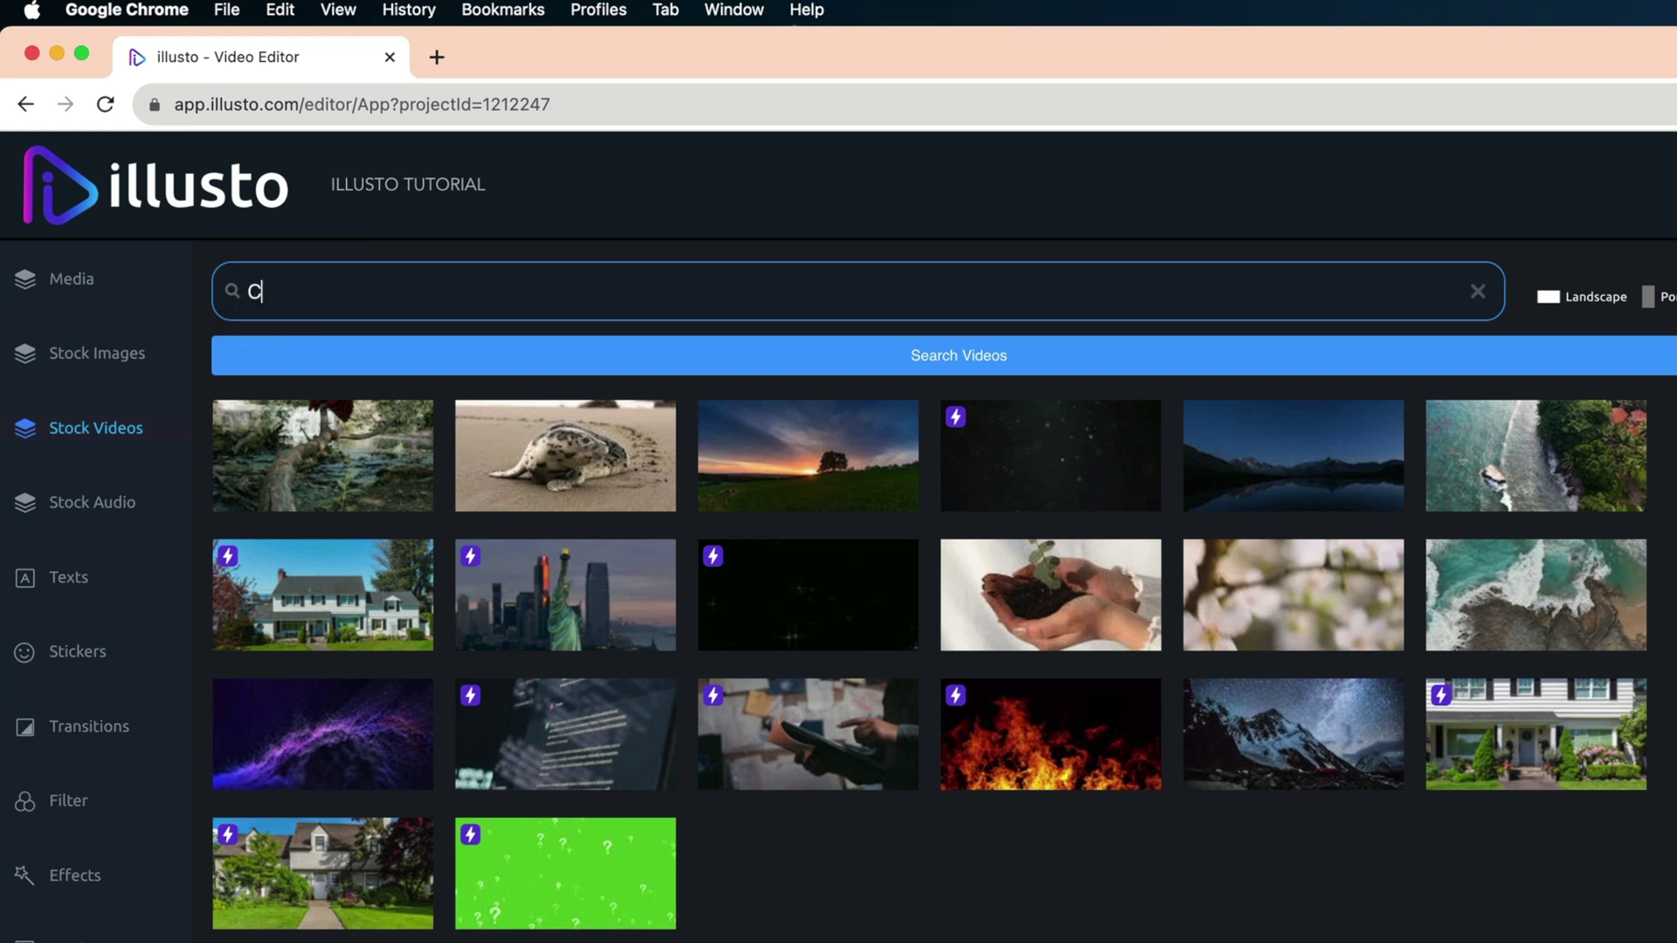
pyautogui.write('ONCERT CROWD')
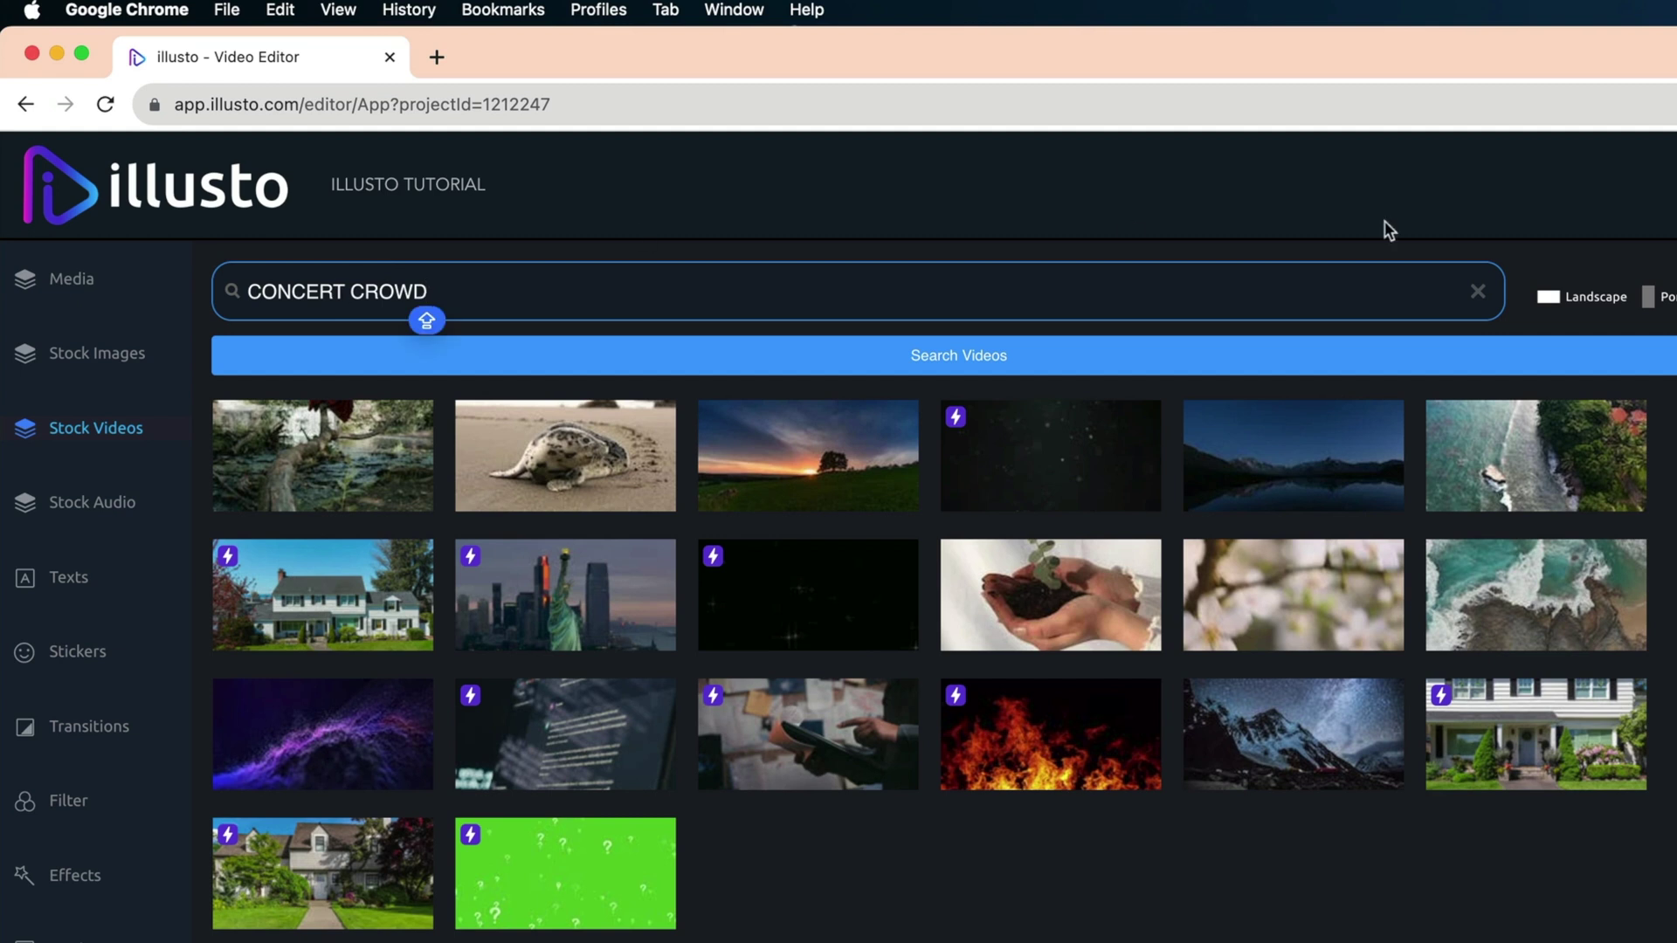
pyautogui.click(1550, 297)
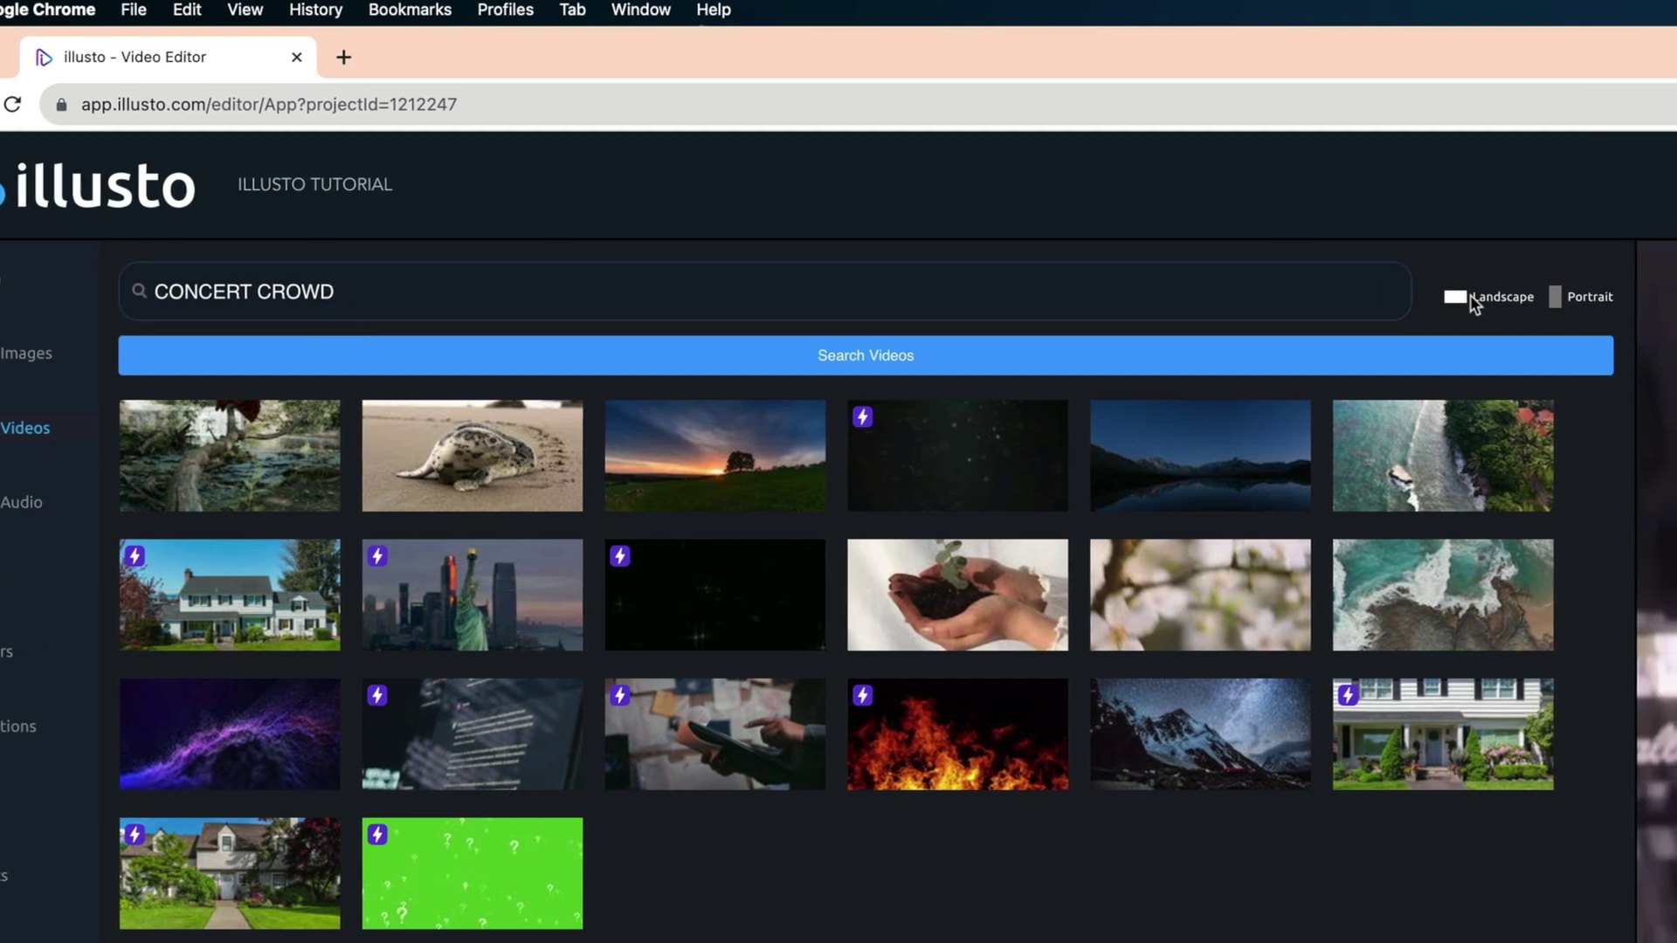
pyautogui.click(1285, 289)
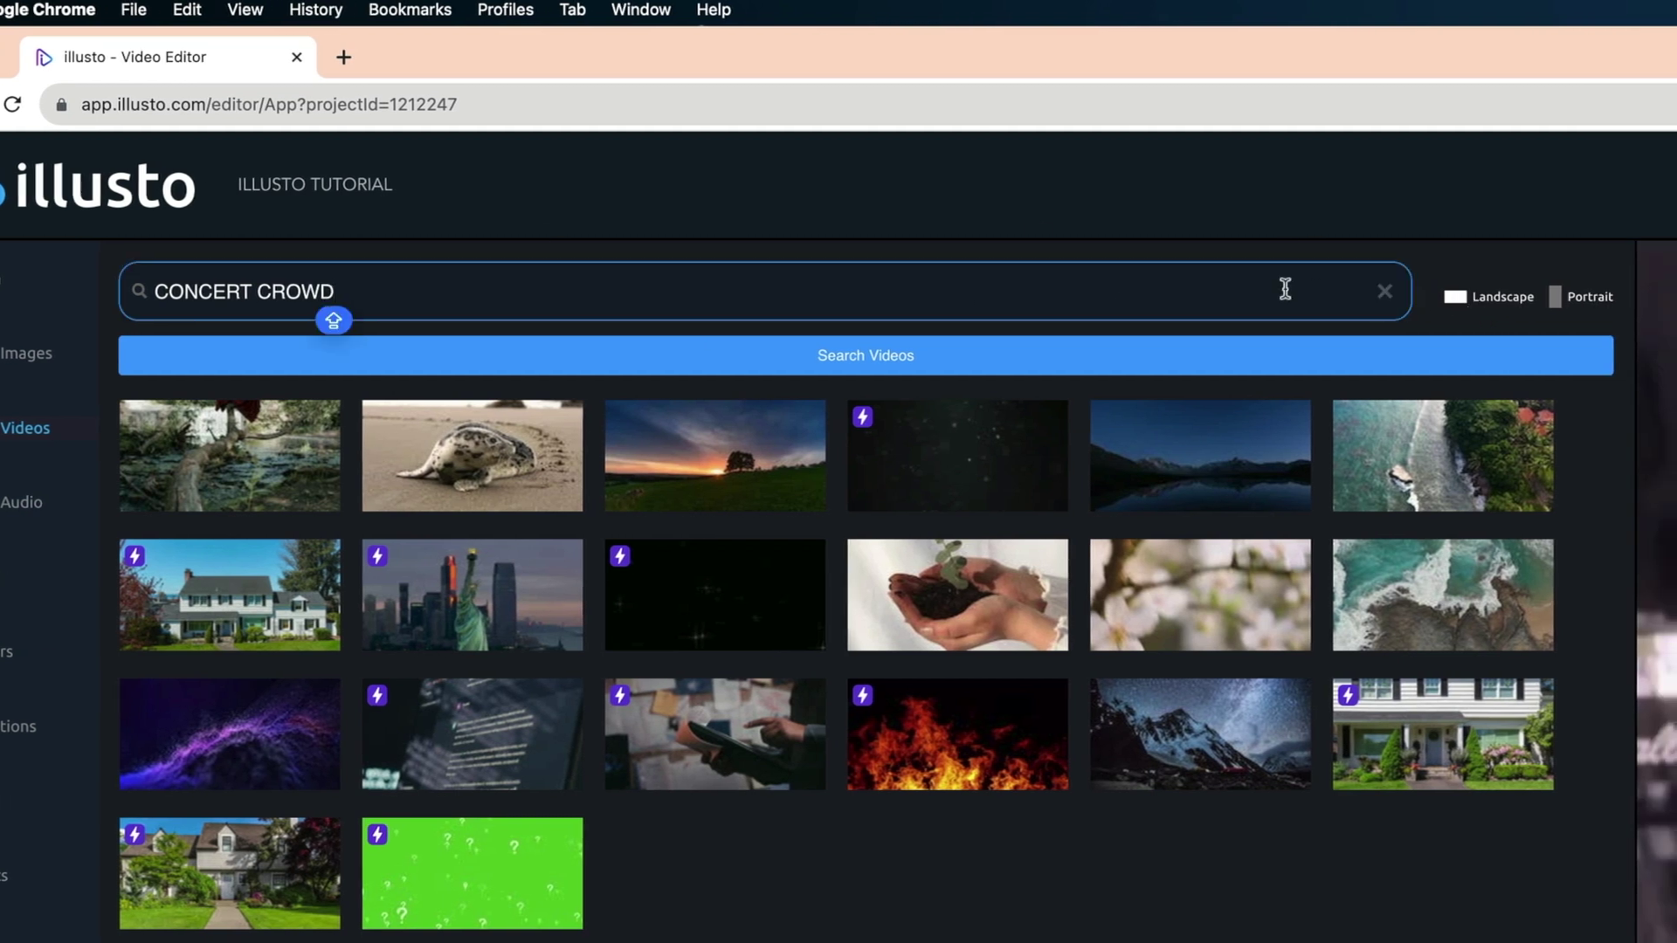
pyautogui.press('Return')
# Add the heart-shaped hands crowd clip and open it from Project Media.
pyautogui.scroll(-5, 959, 779)
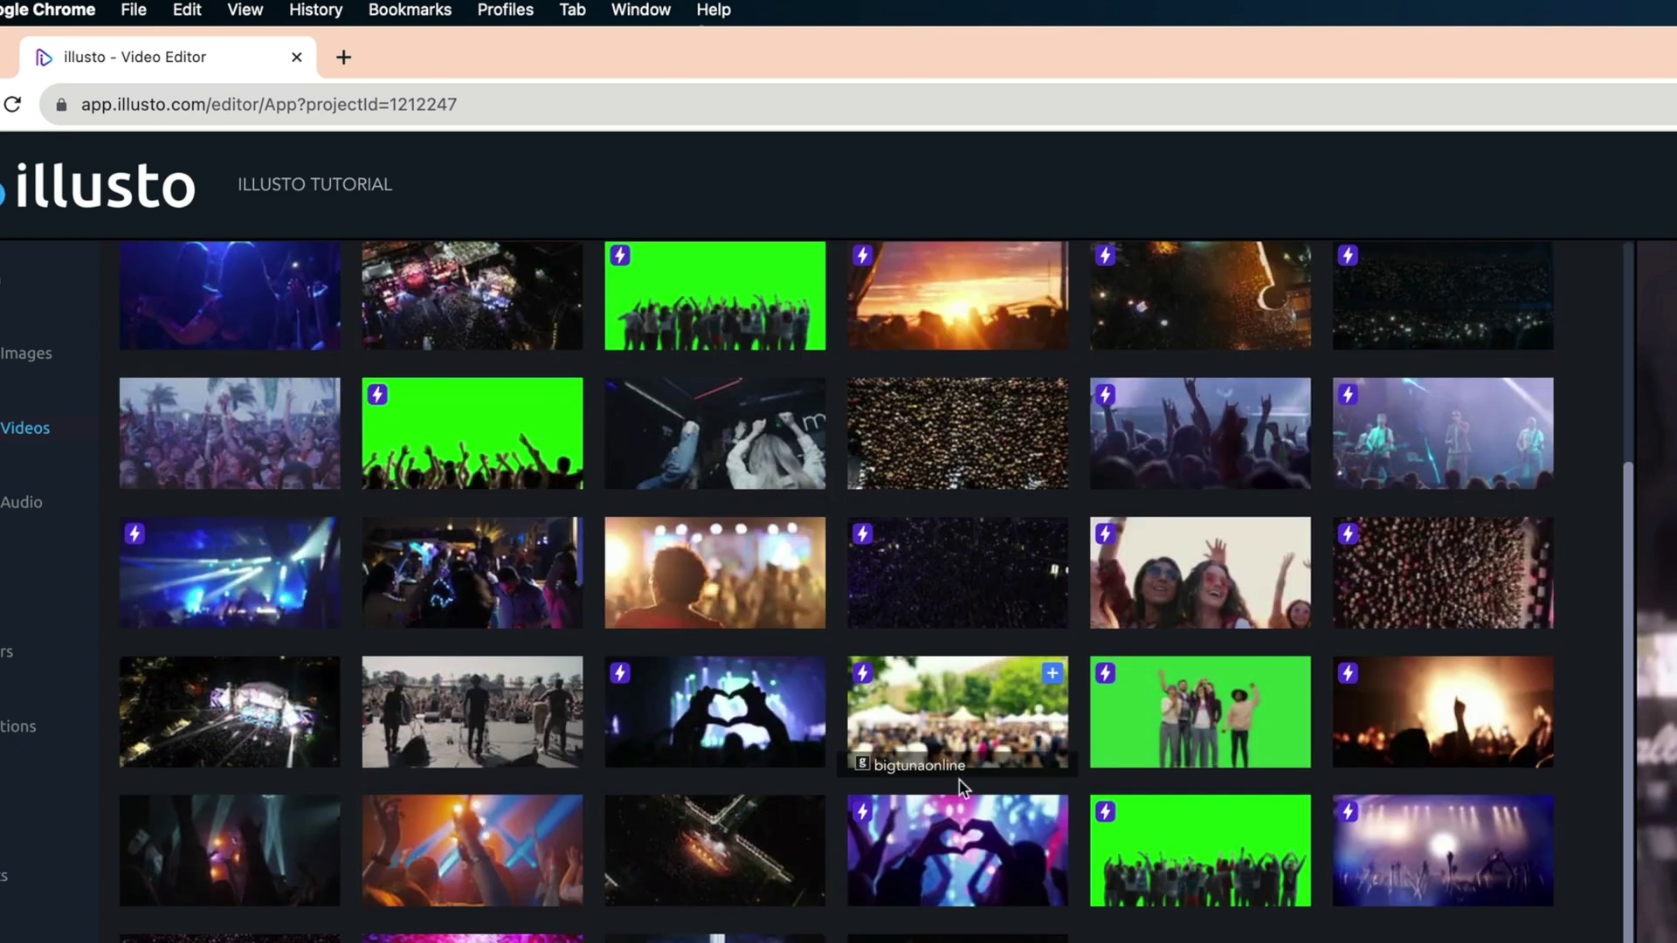
pyautogui.click(980, 856)
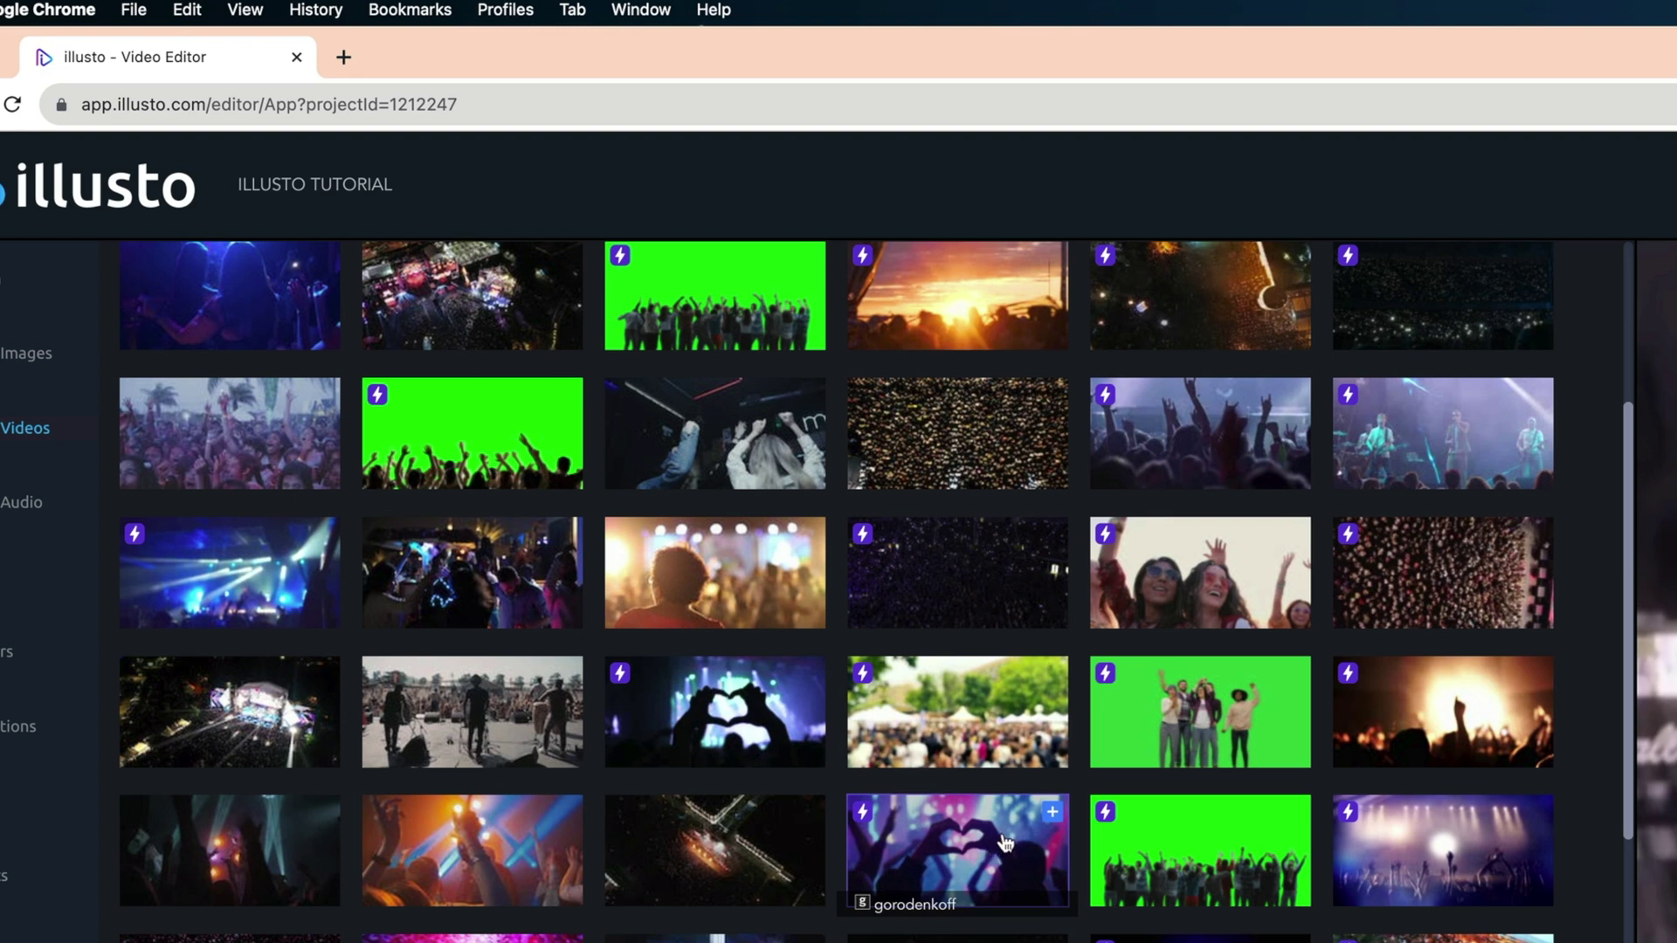
pyautogui.click(1051, 812)
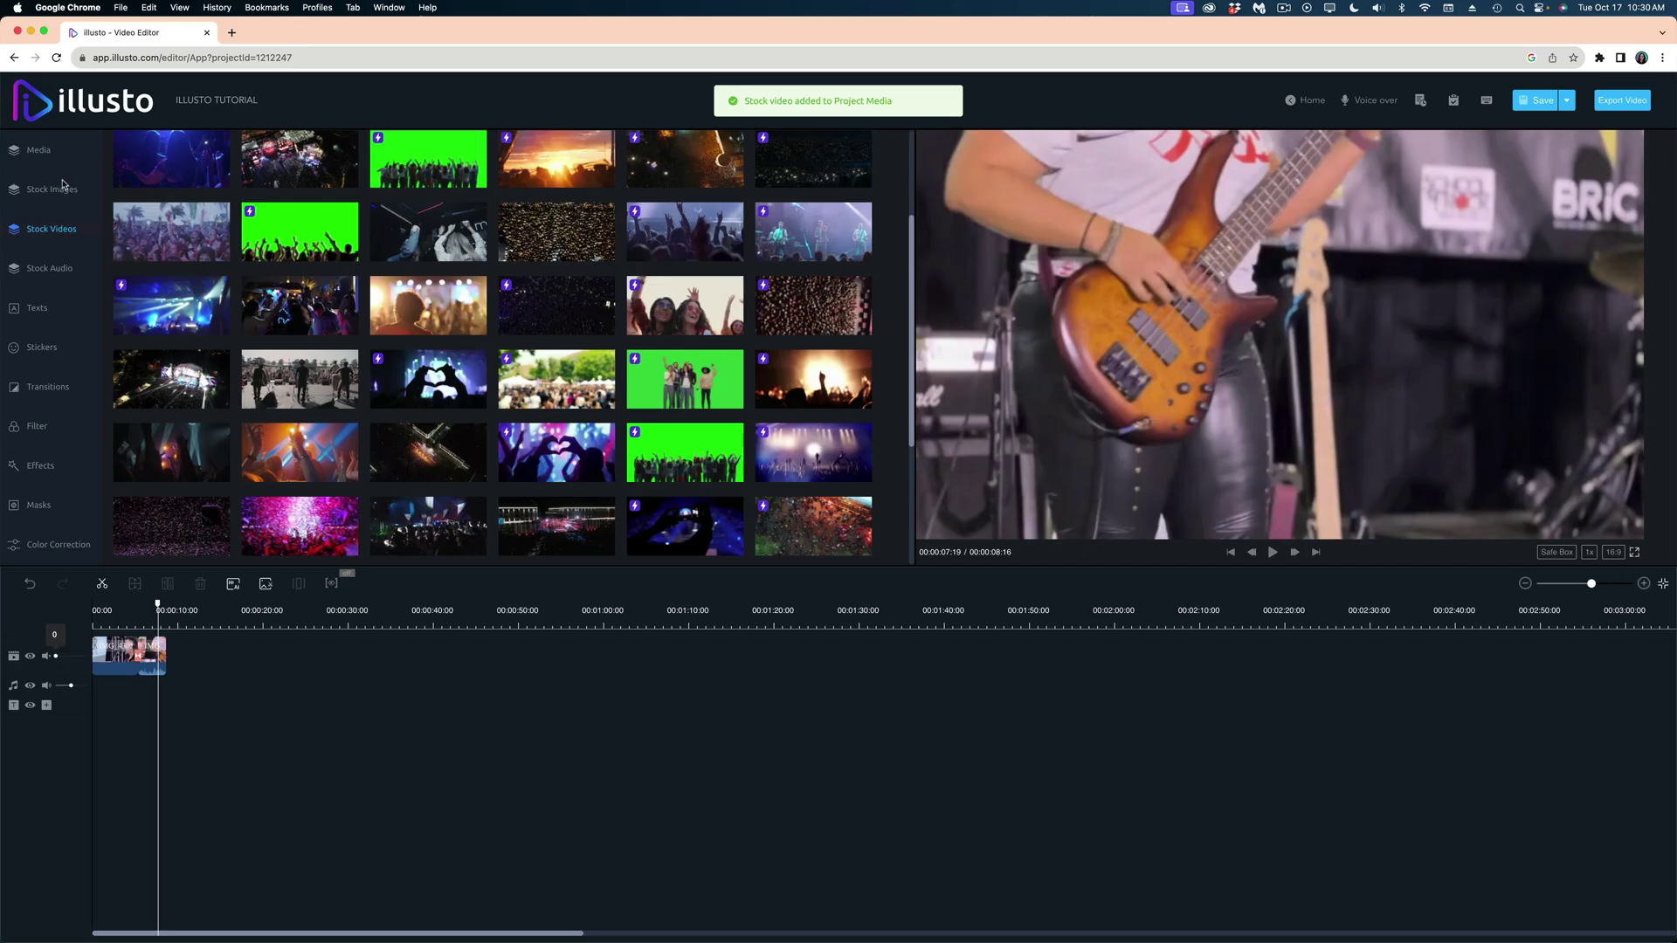
pyautogui.click(38, 152)
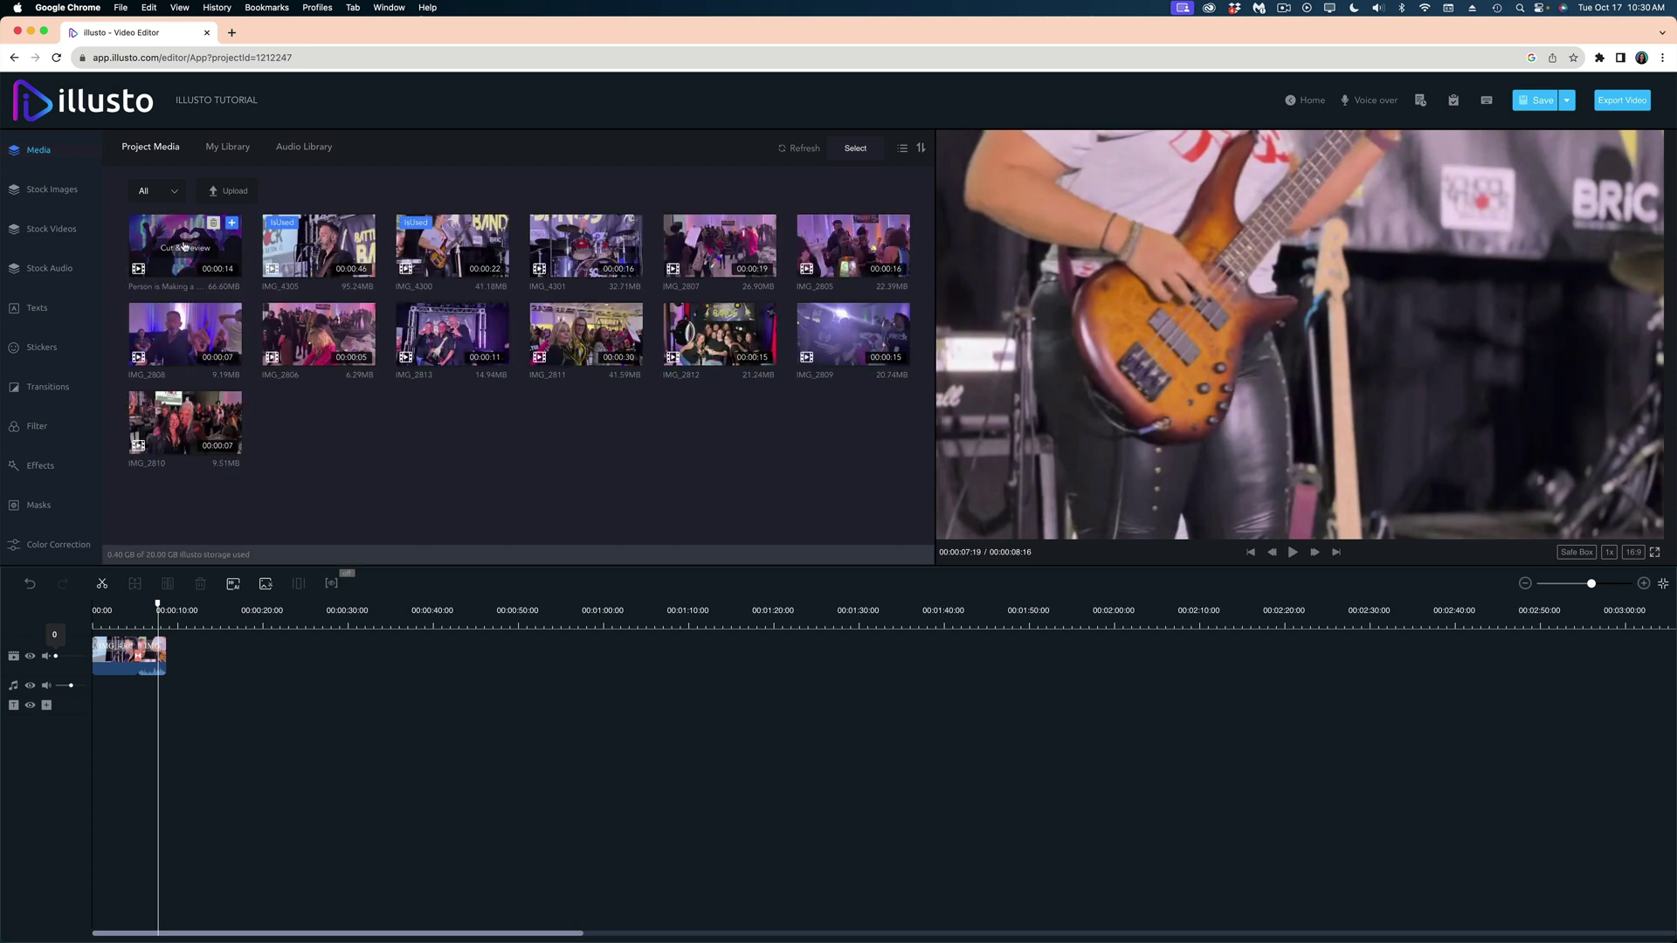
pyautogui.click(184, 247)
# Trim the heart-hands crowd clip to roughly its 2–4 s section and confirm it onto the timeline.
pyautogui.moveTo(521, 650); pyautogui.dragTo(660, 652)
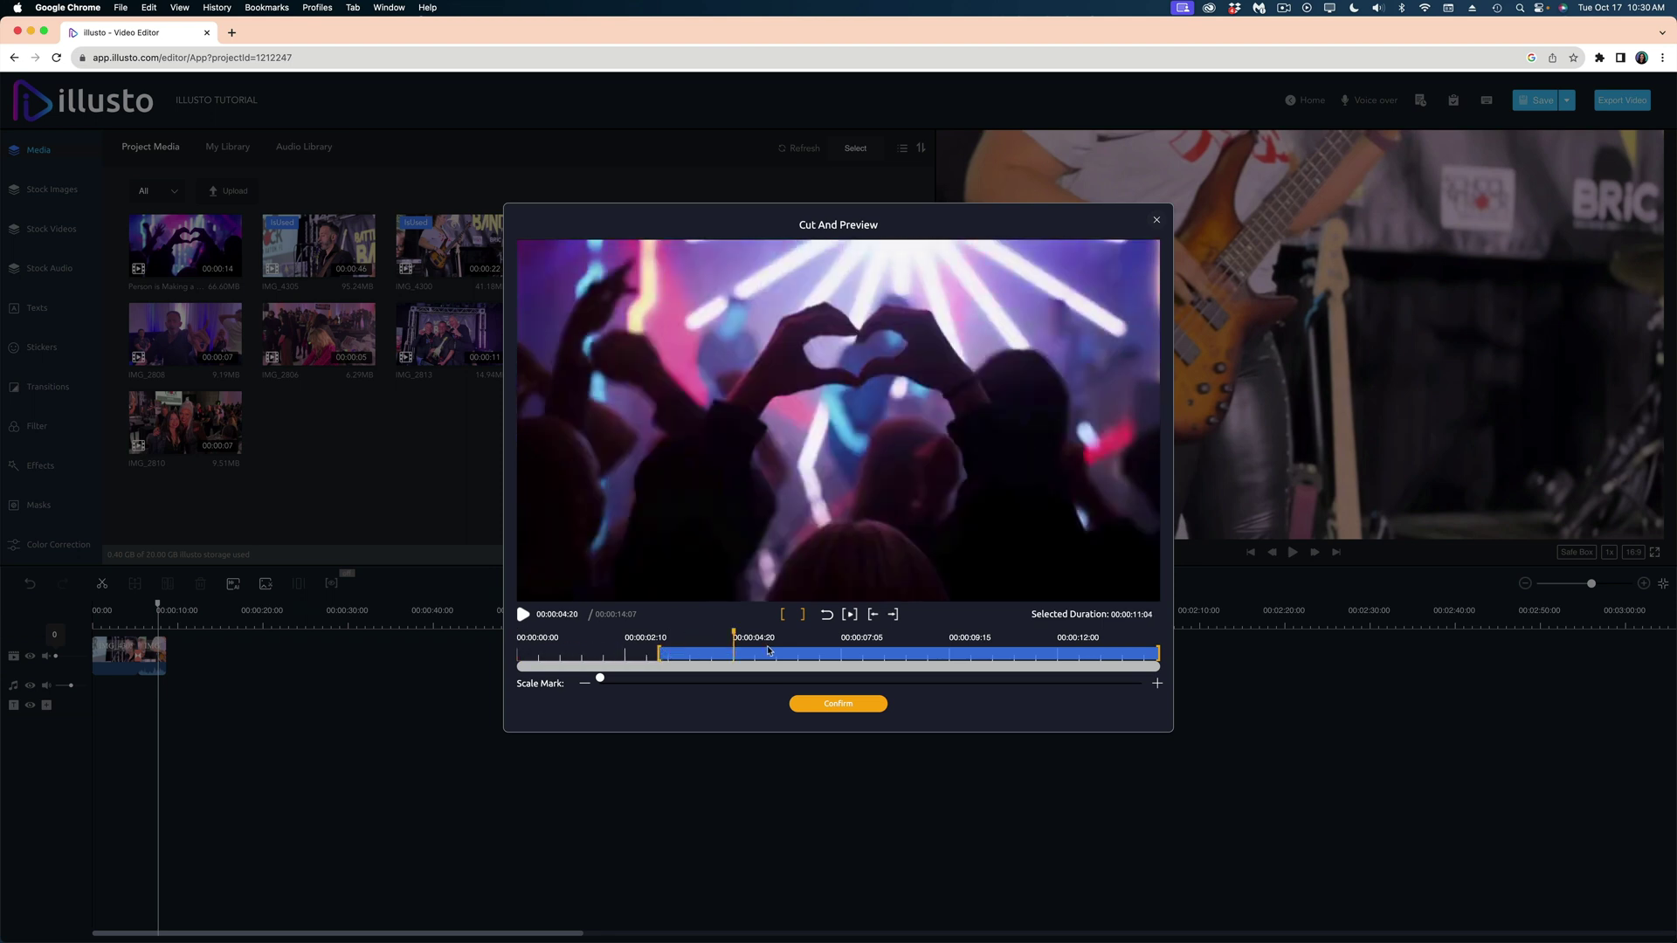
pyautogui.moveTo(1159, 652); pyautogui.dragTo(756, 652)
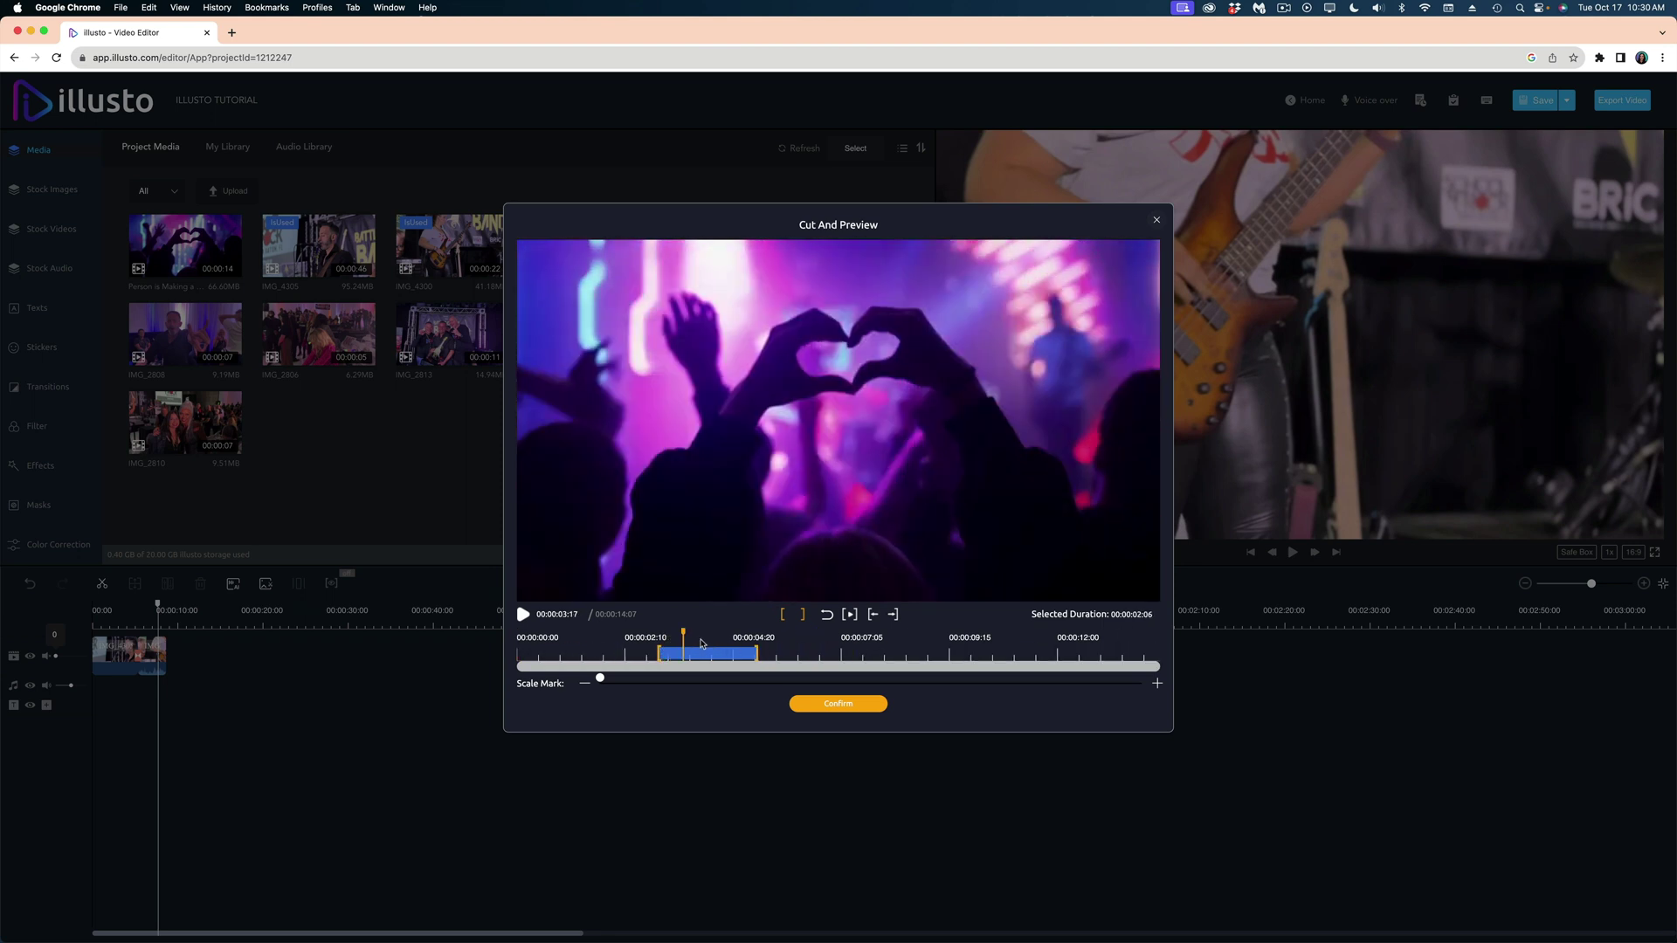
pyautogui.click(838, 704)
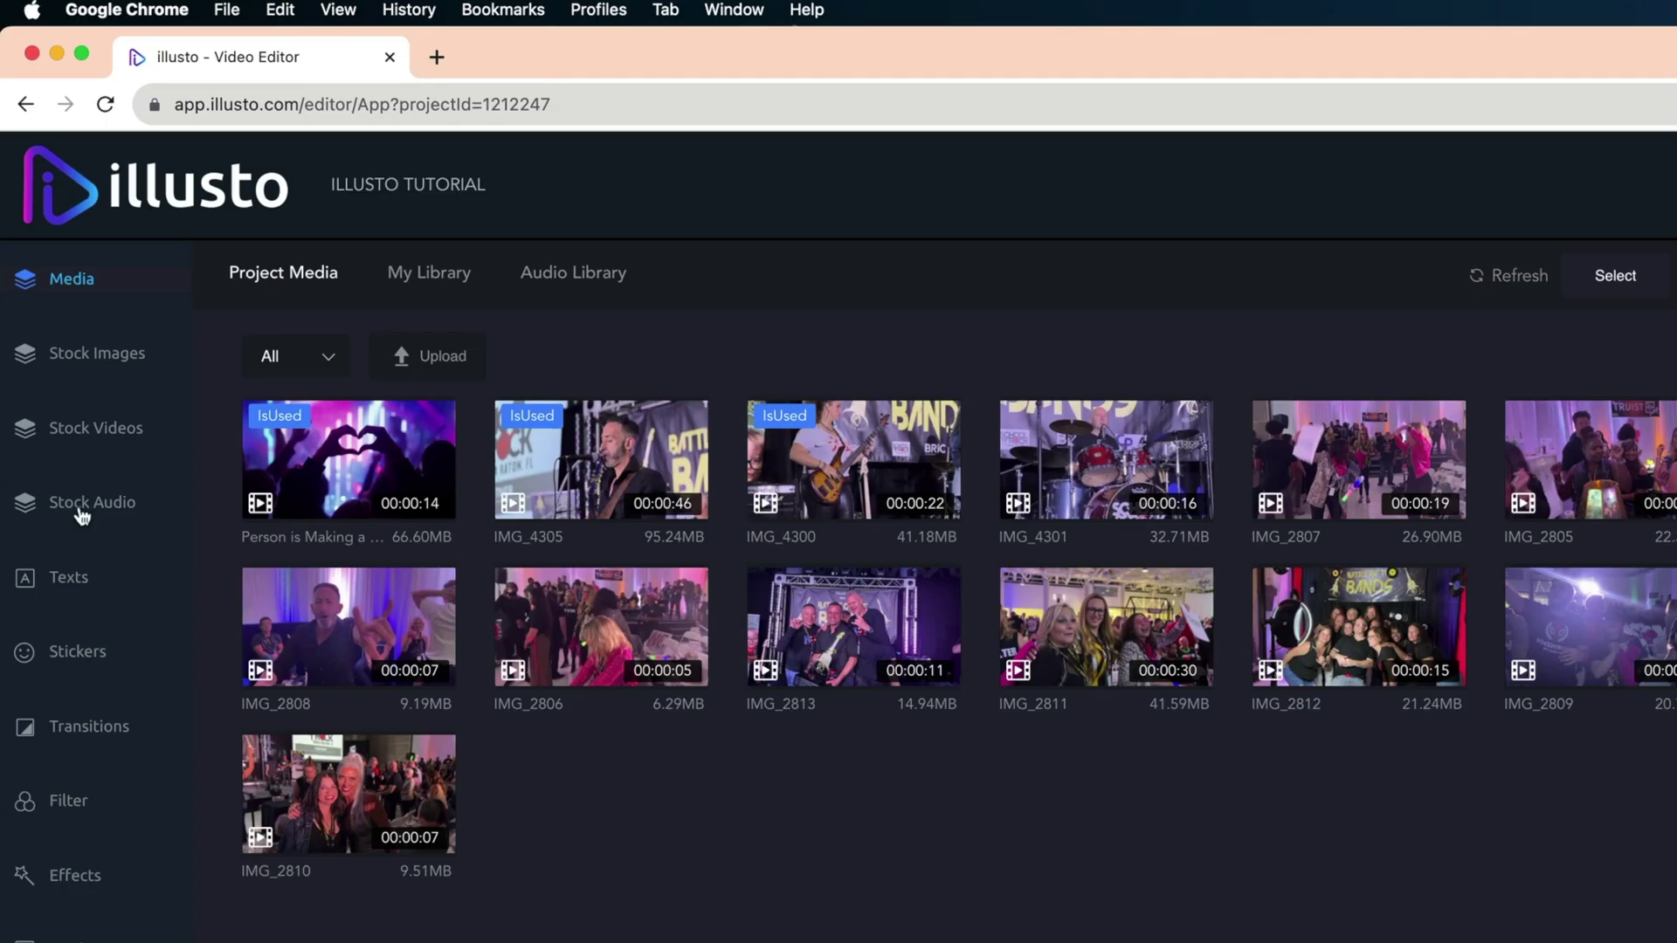
# Search Stock Audio for ROCK, preview Go Hard, and add it to project media.
pyautogui.click(41, 276)
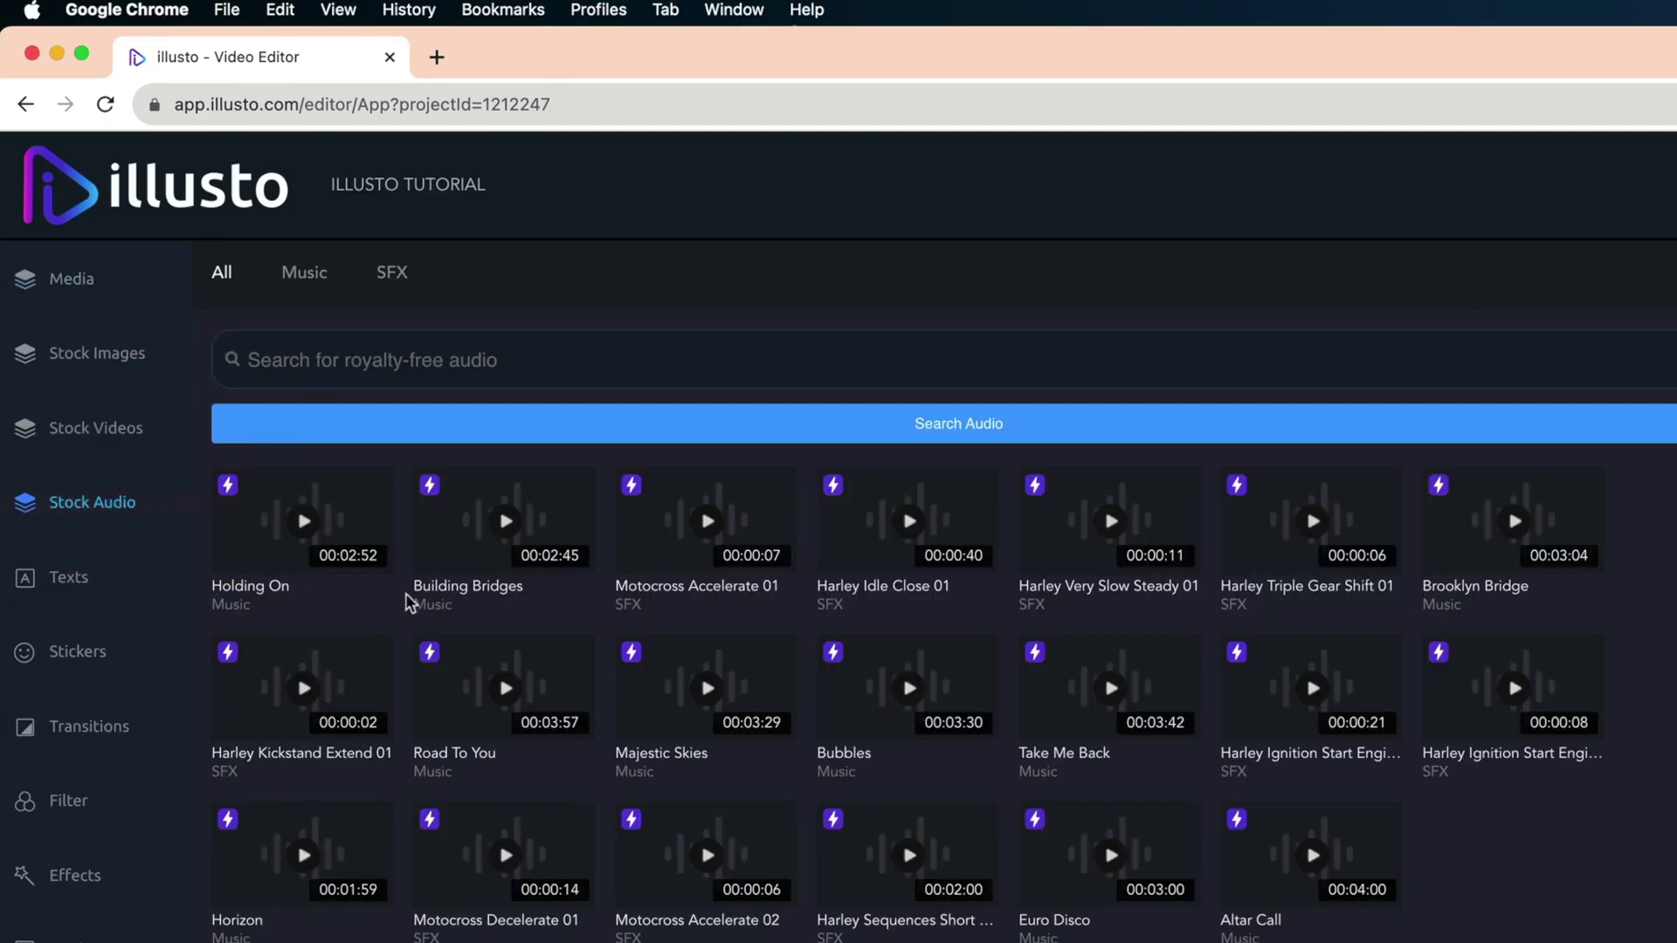
pyautogui.moveTo(694, 690)
pyautogui.click(515, 360)
pyautogui.write('ROCK')
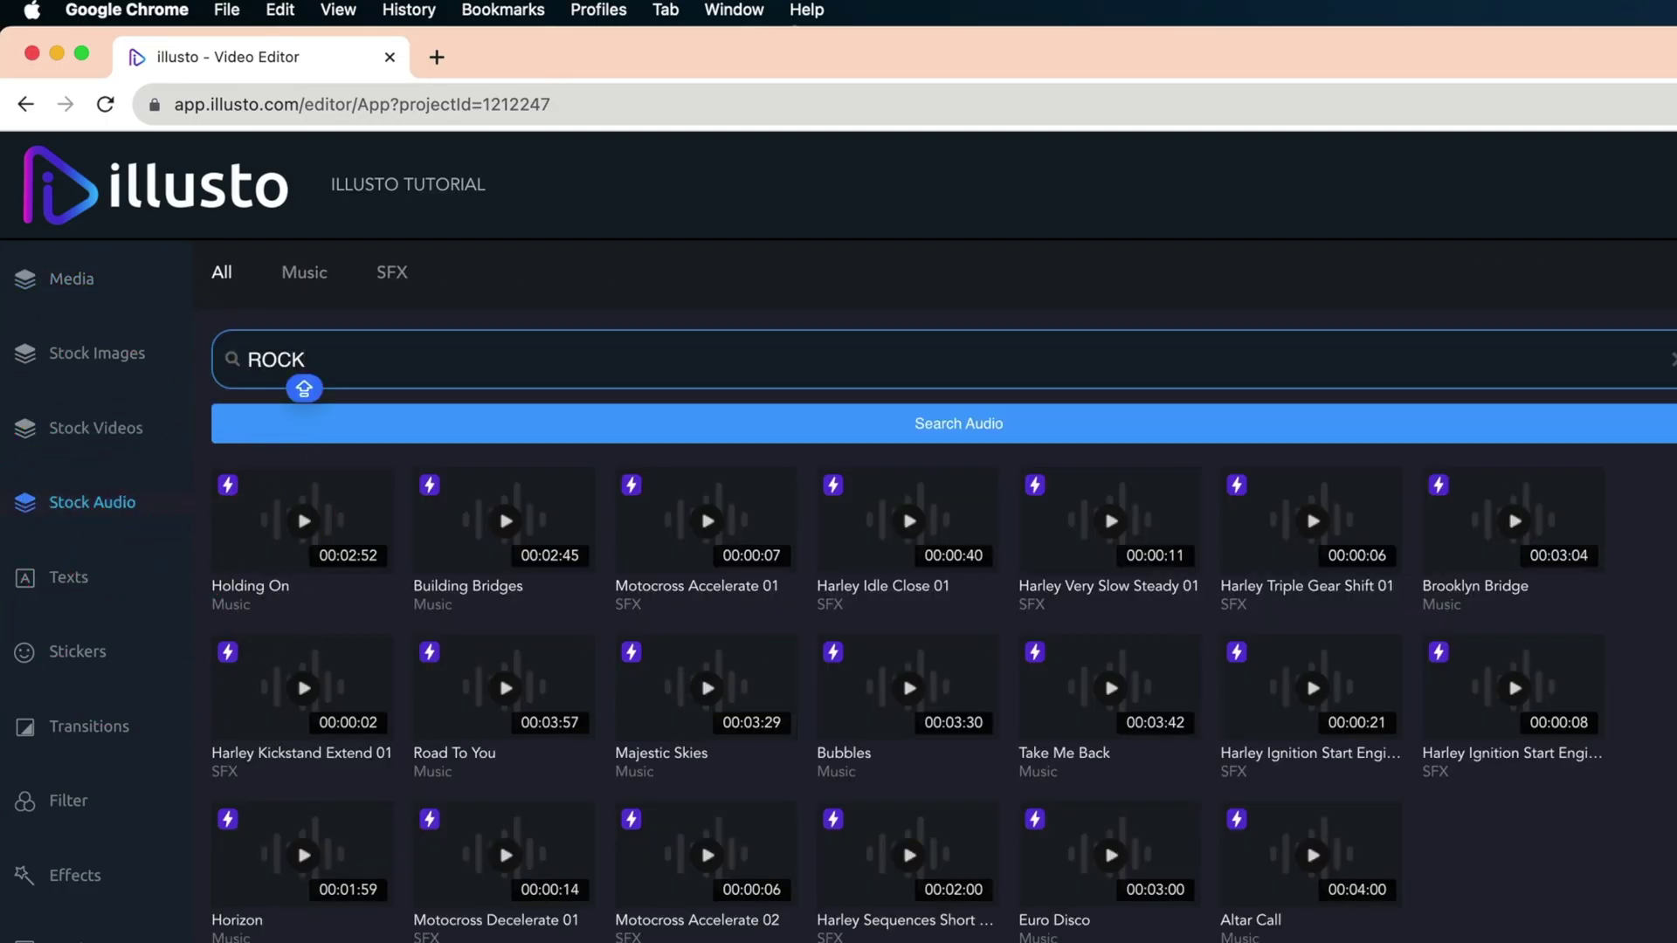
pyautogui.press('Return')
pyautogui.click(304, 521)
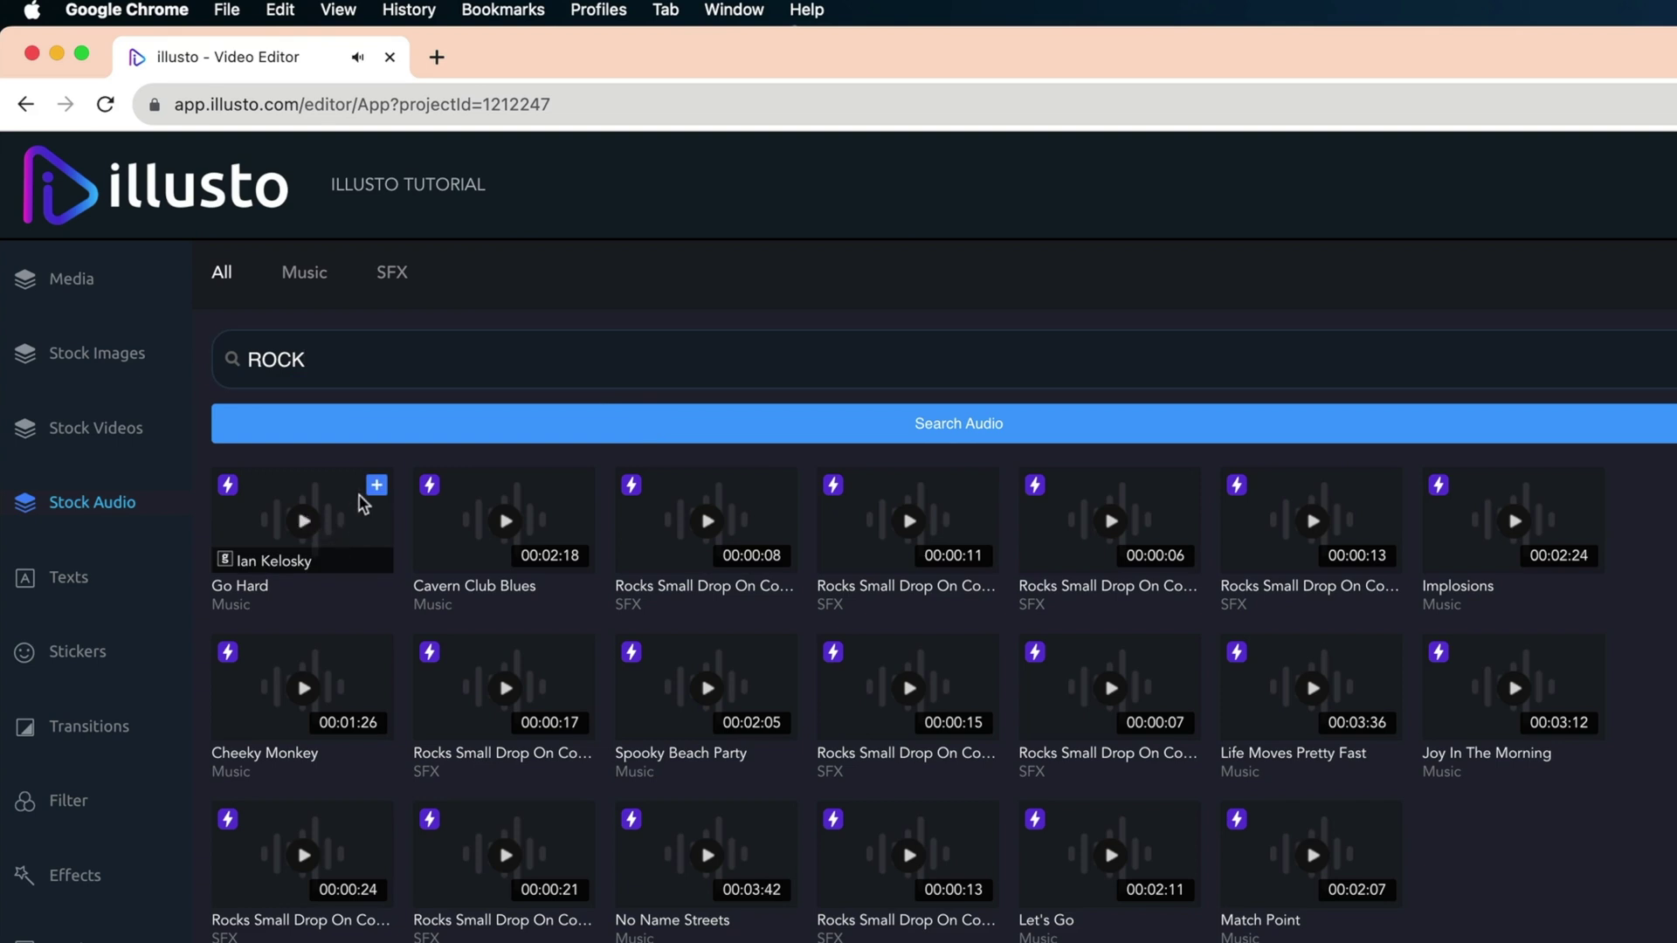
pyautogui.click(377, 487)
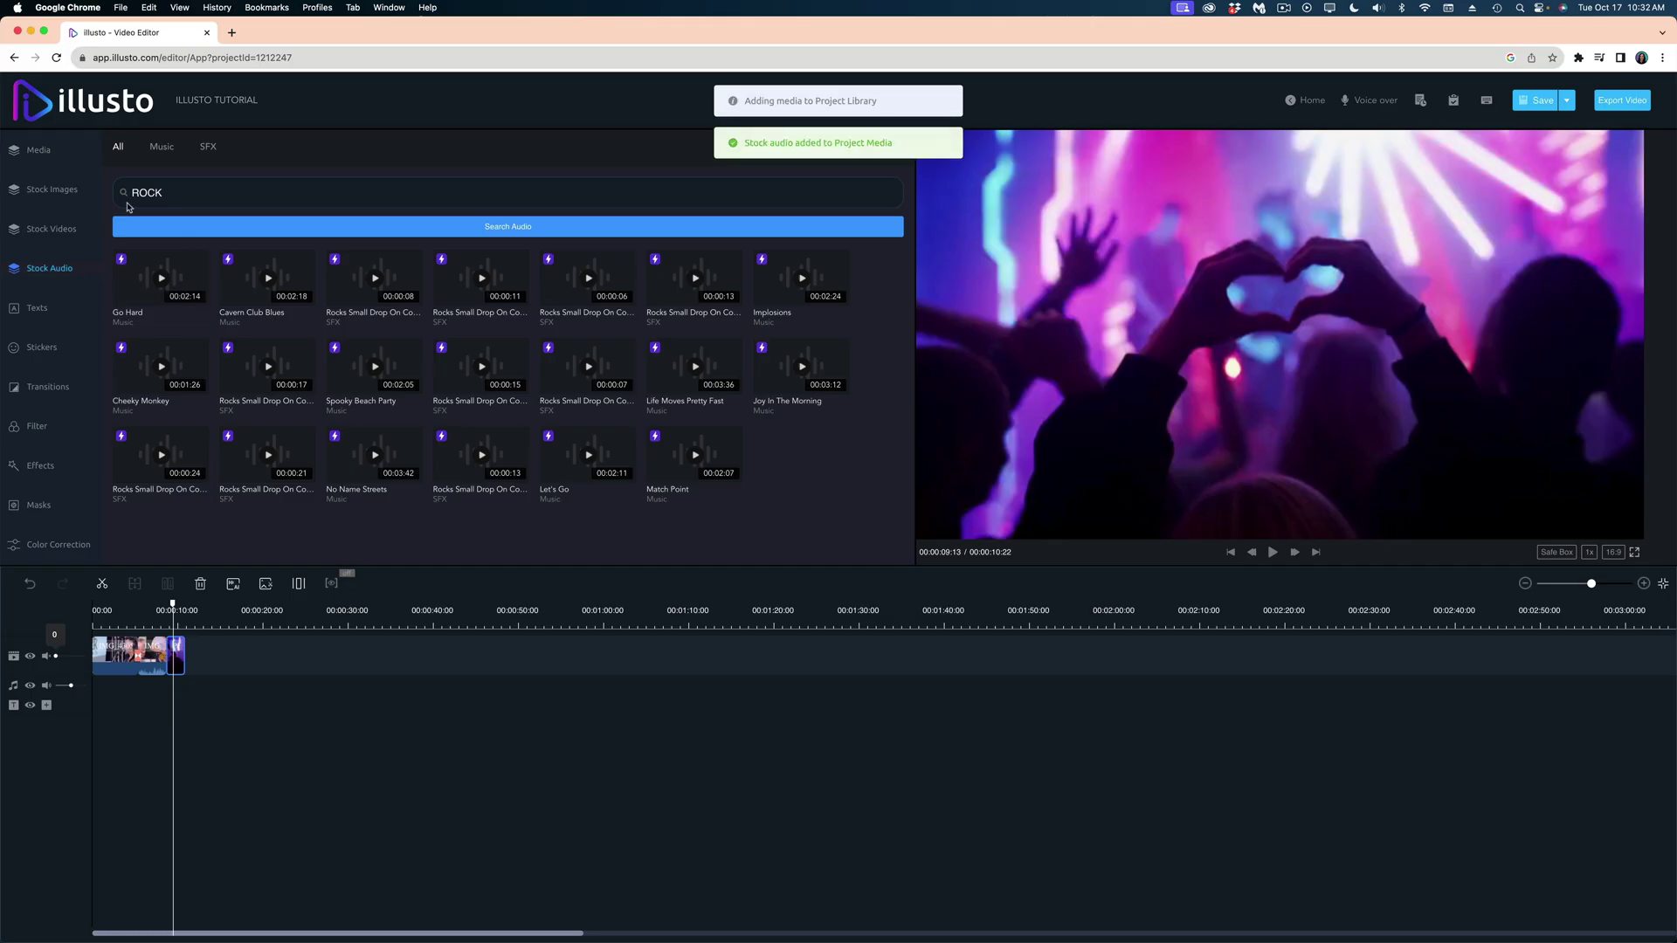
# Put Go Hard on the audio track, trim it to the ~10 s video, and add a 2.1 s fade-out.
pyautogui.moveTo(176, 253)
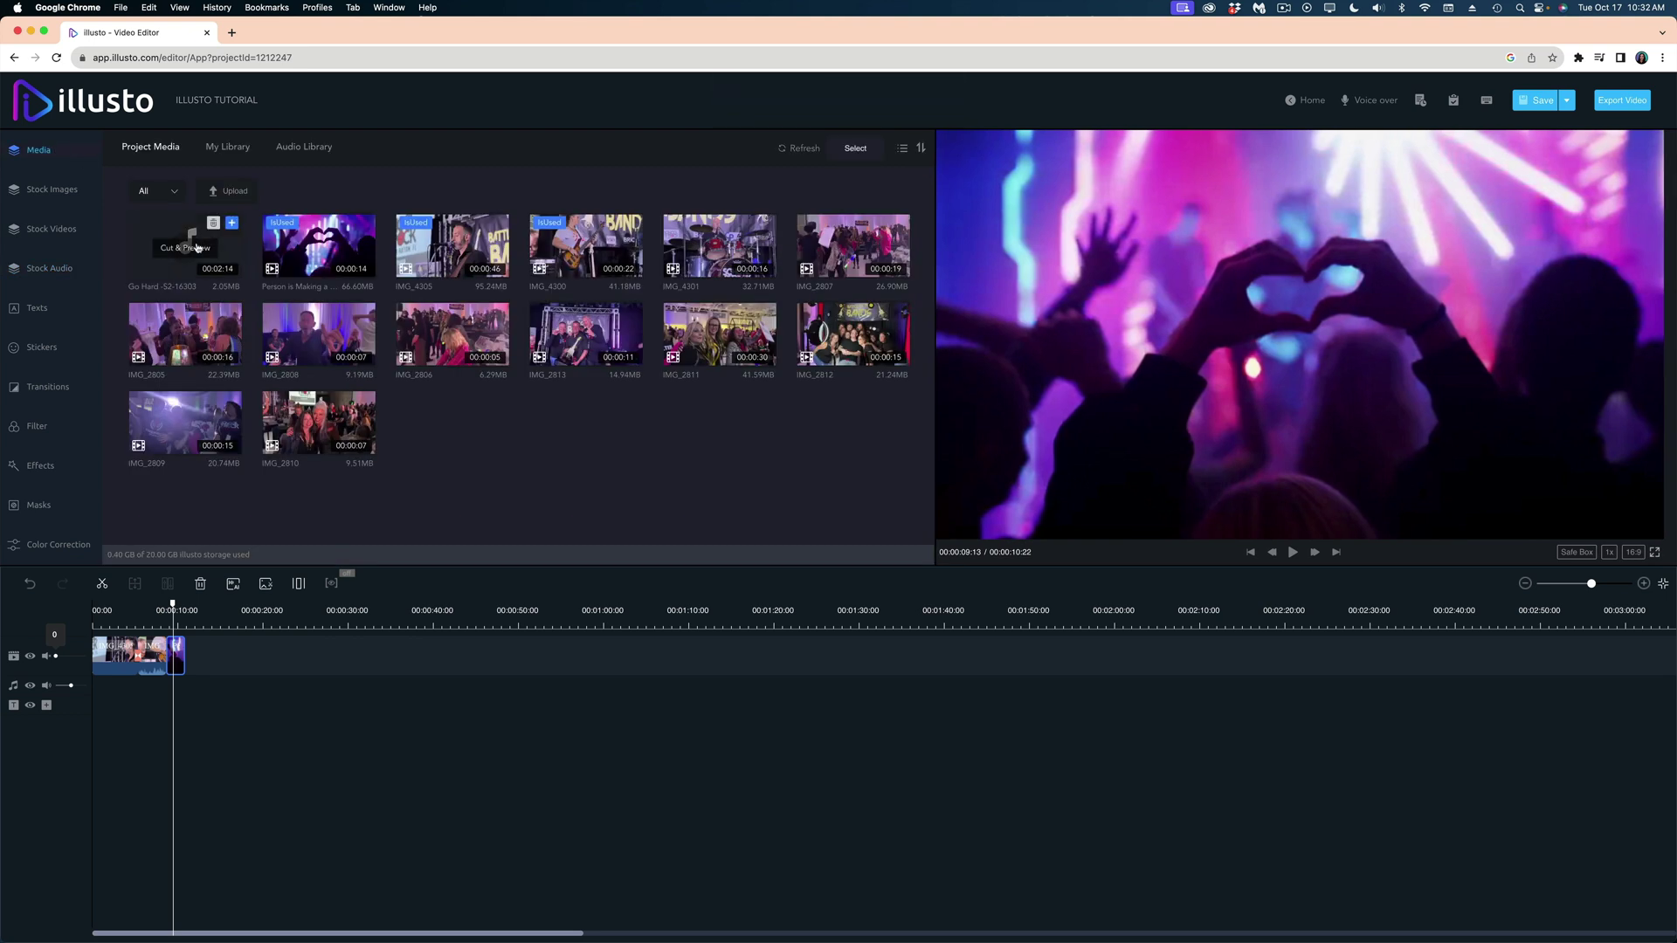
pyautogui.click(192, 248)
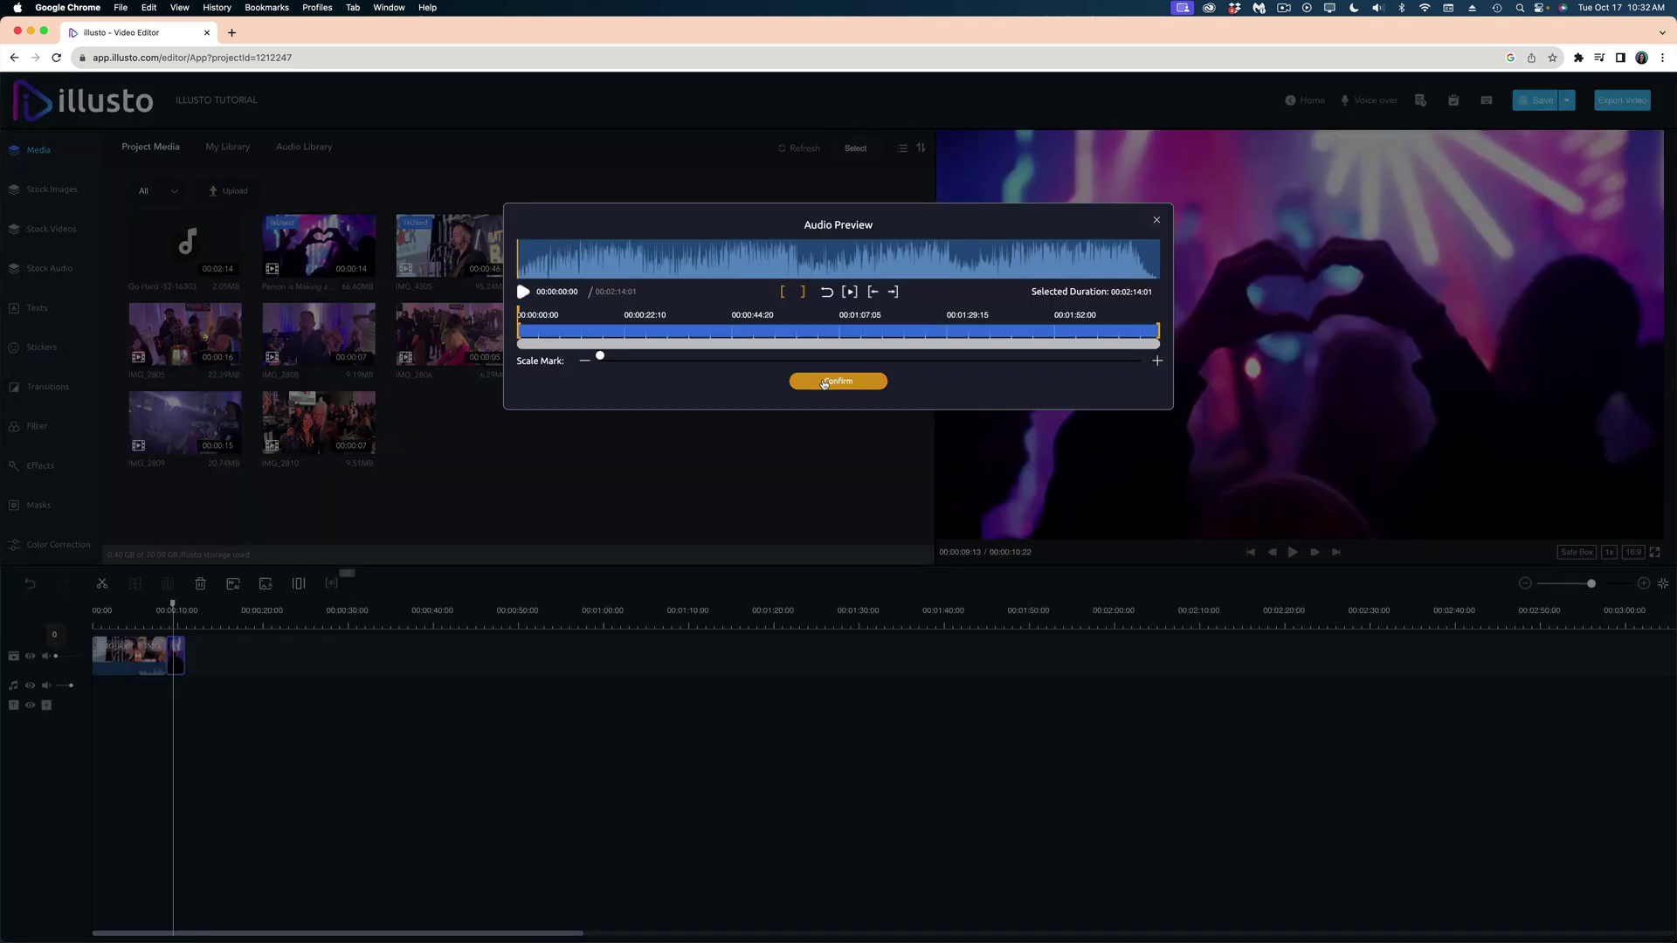
pyautogui.click(822, 382)
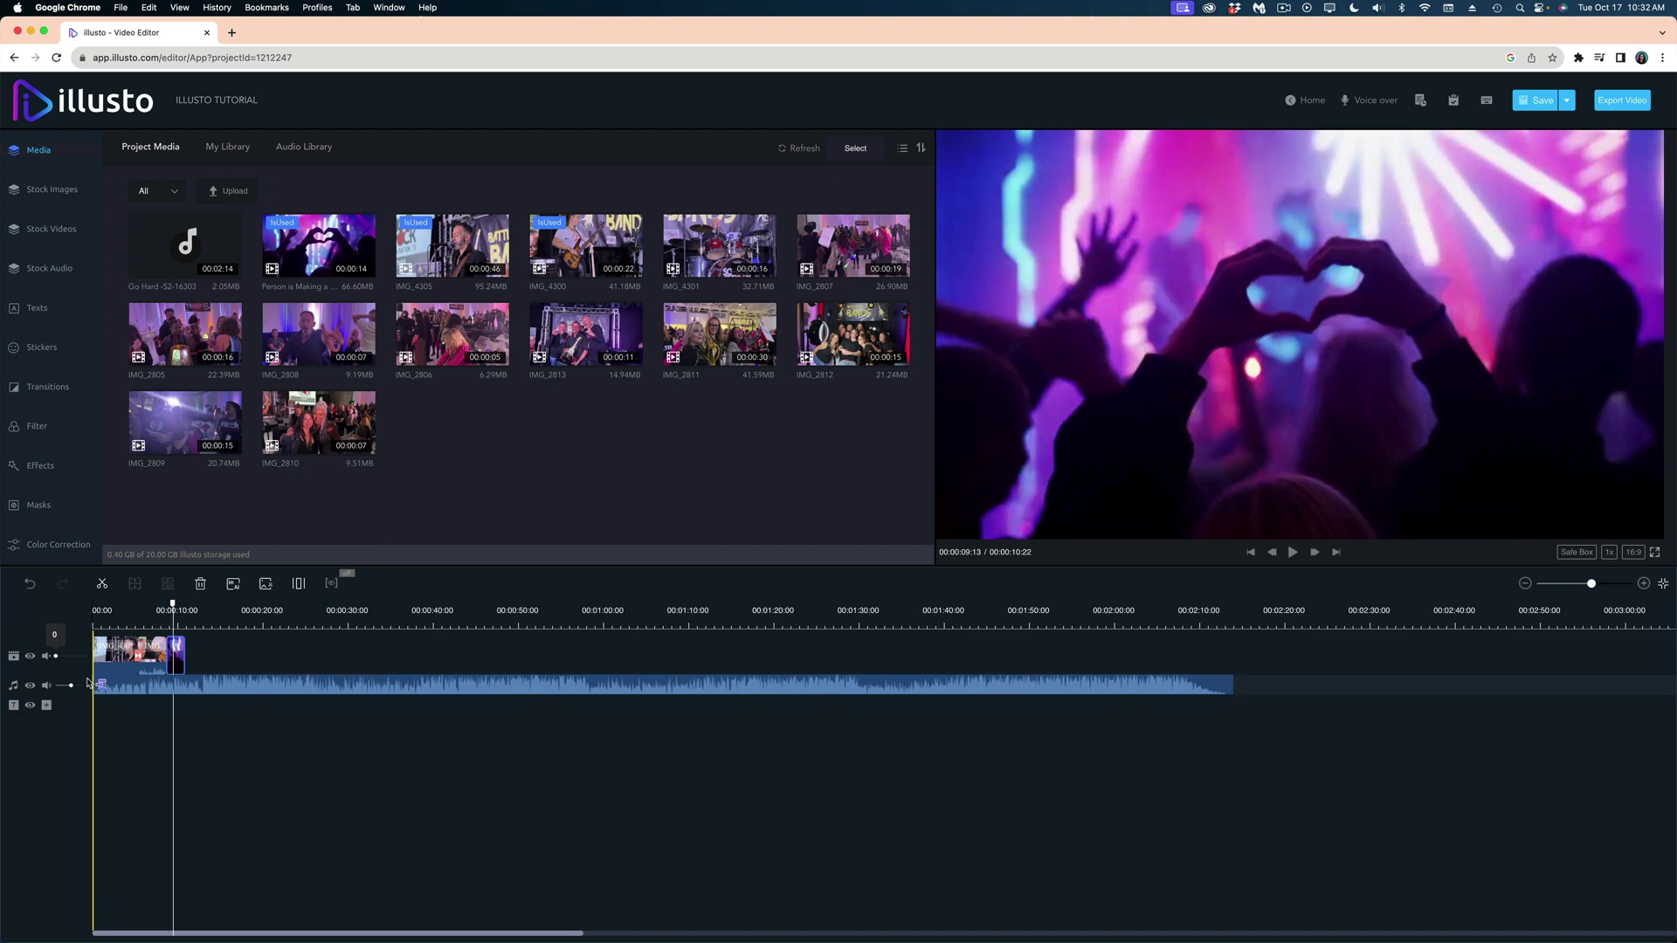
pyautogui.moveTo(1232, 680); pyautogui.dragTo(182, 680)
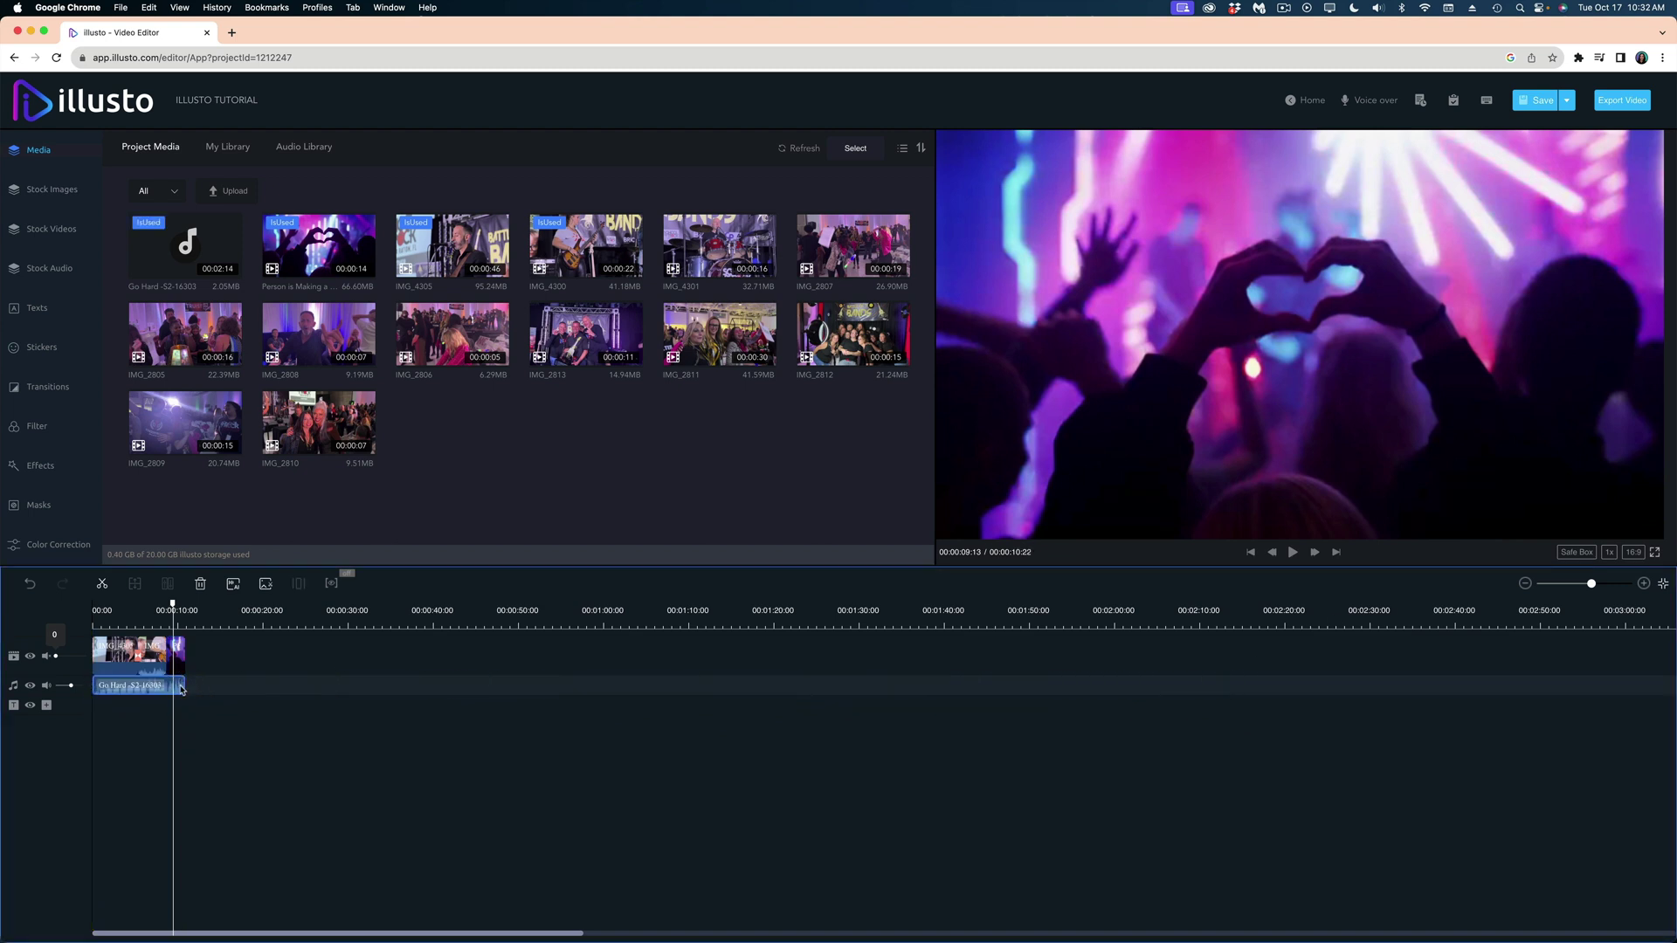
pyautogui.doubleClick(179, 685)
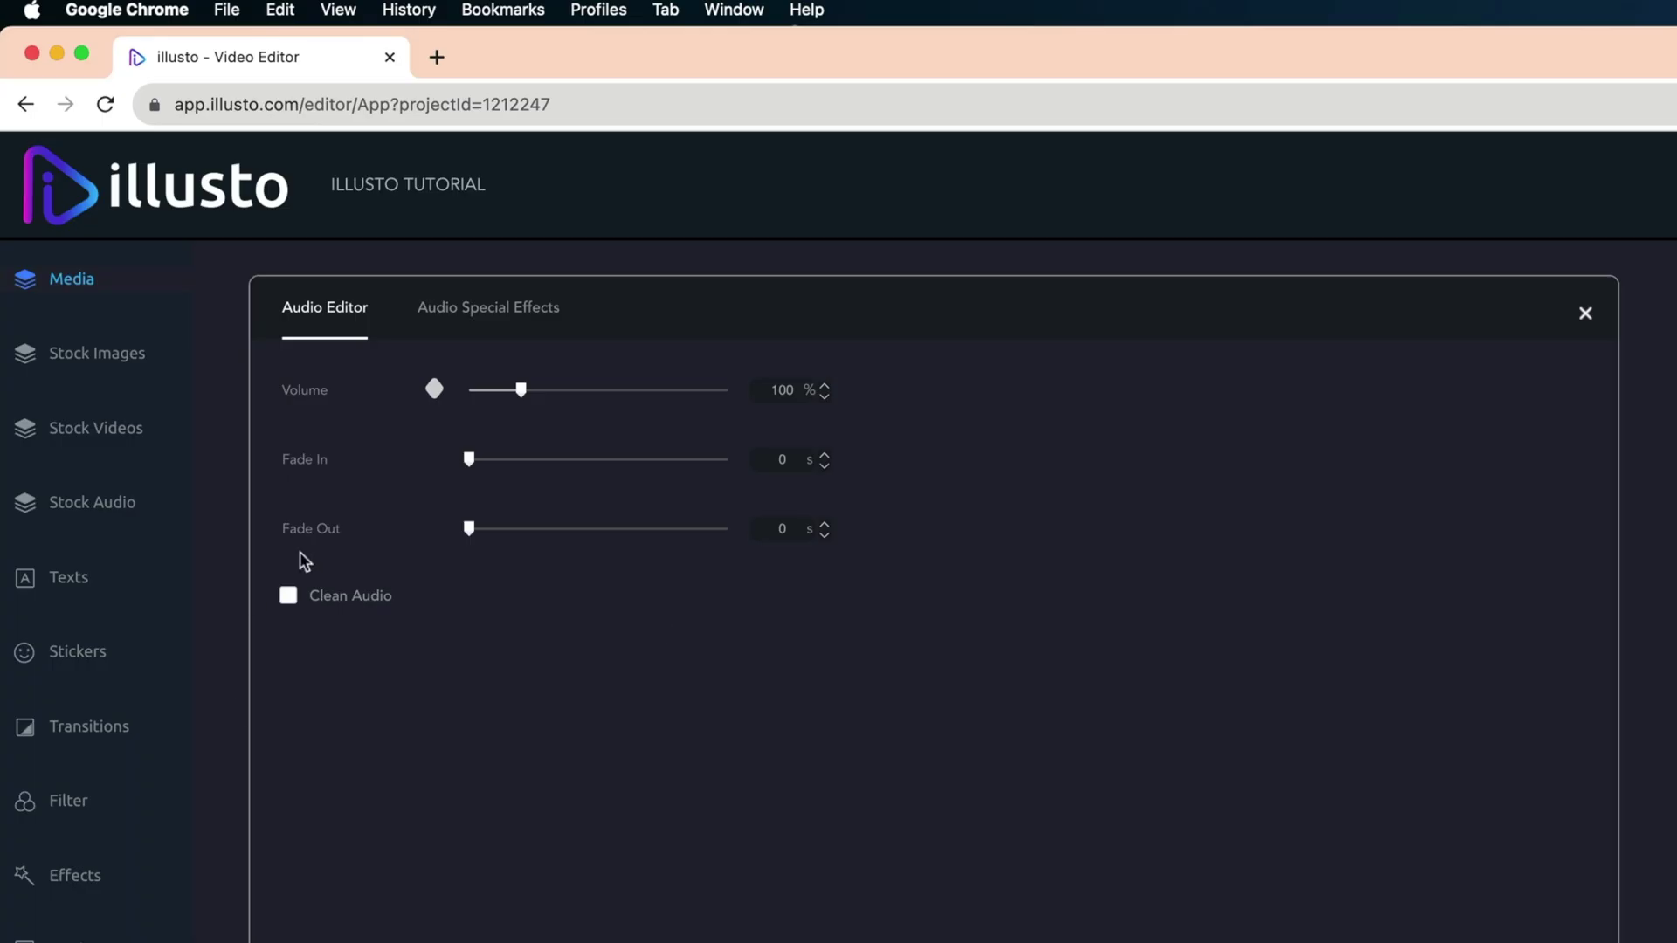
pyautogui.moveTo(470, 529); pyautogui.dragTo(589, 532)
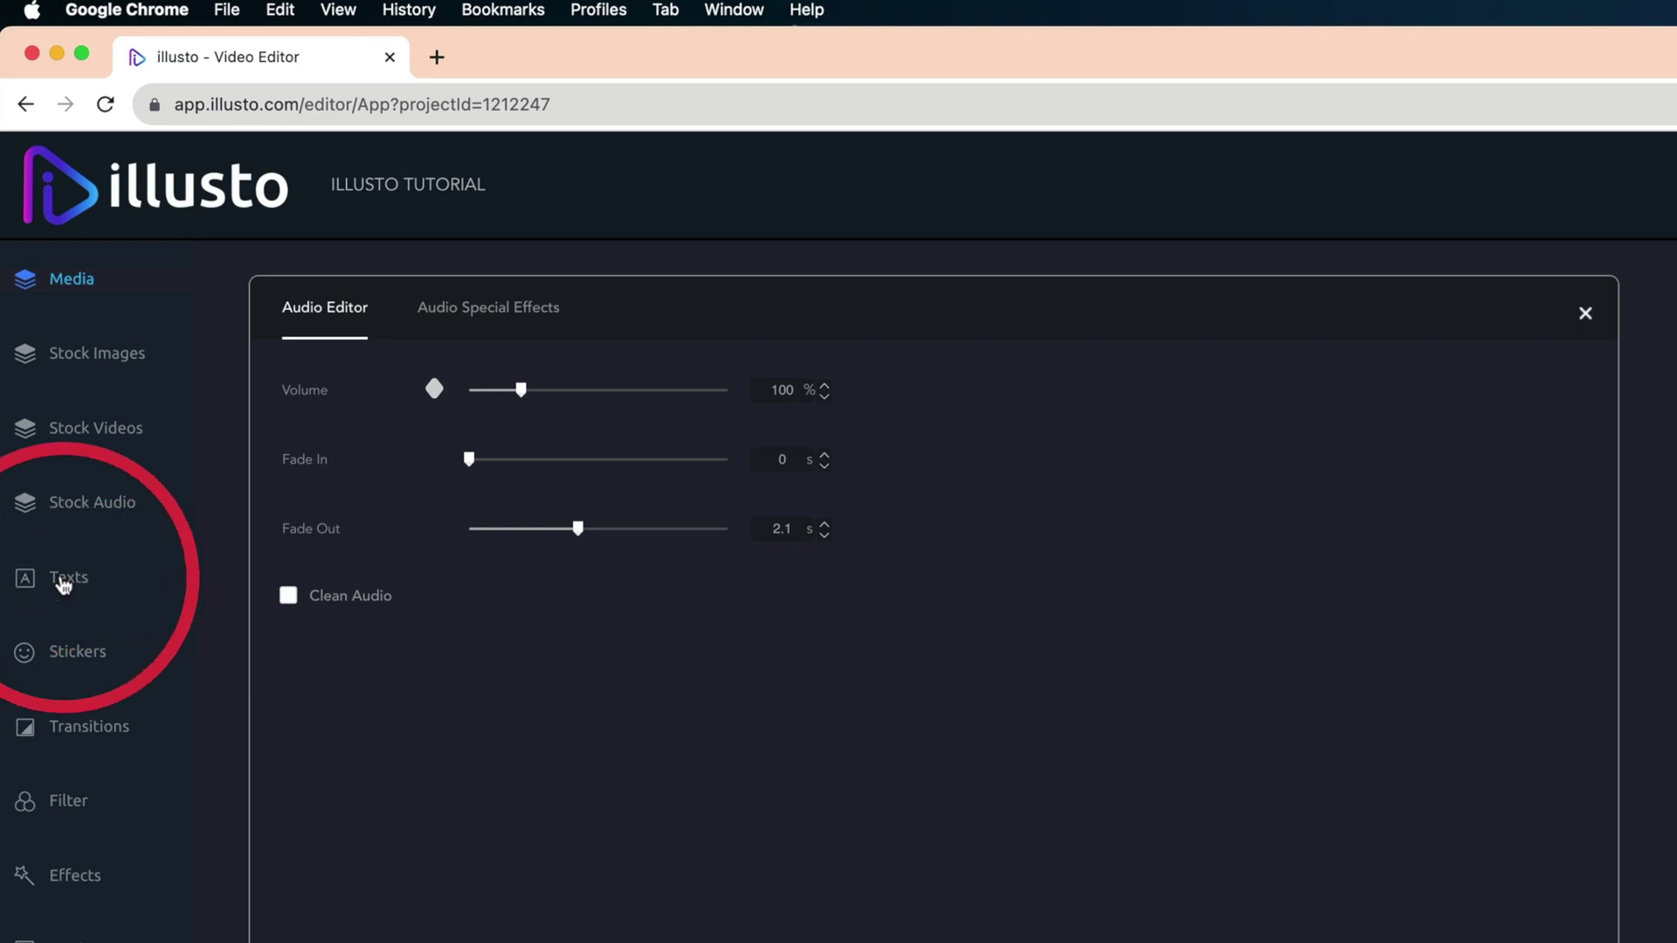
pyautogui.click(63, 582)
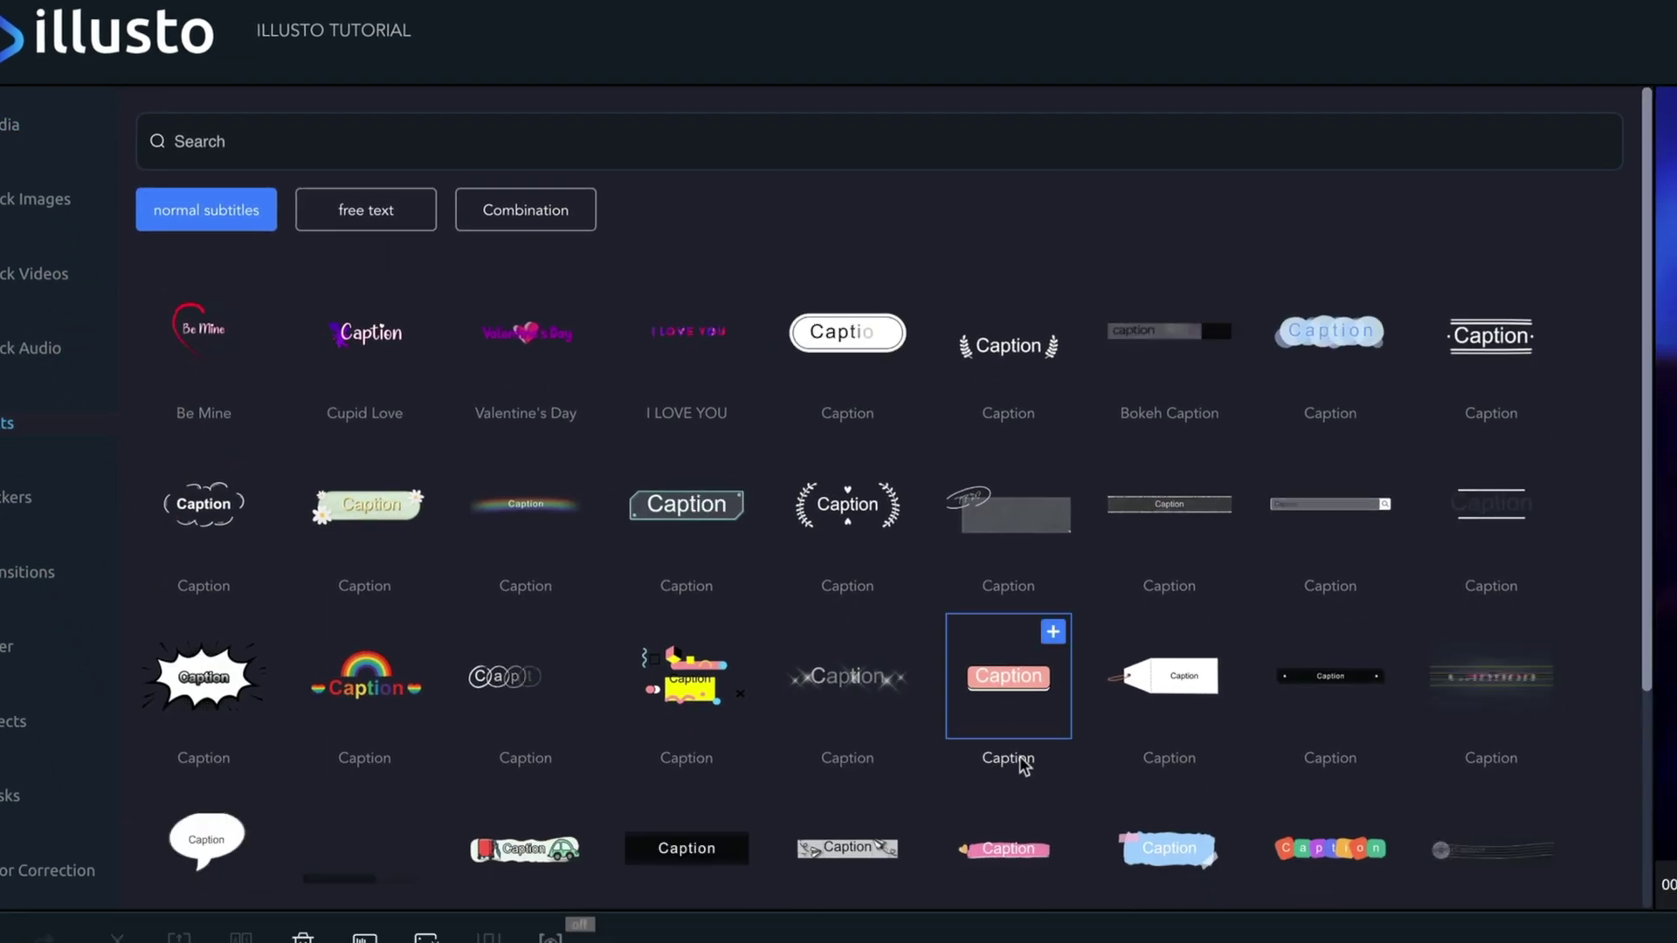
# Preview the I LOVE YOU caption template and add it to a text track.
pyautogui.scroll(-3, 1022, 768)
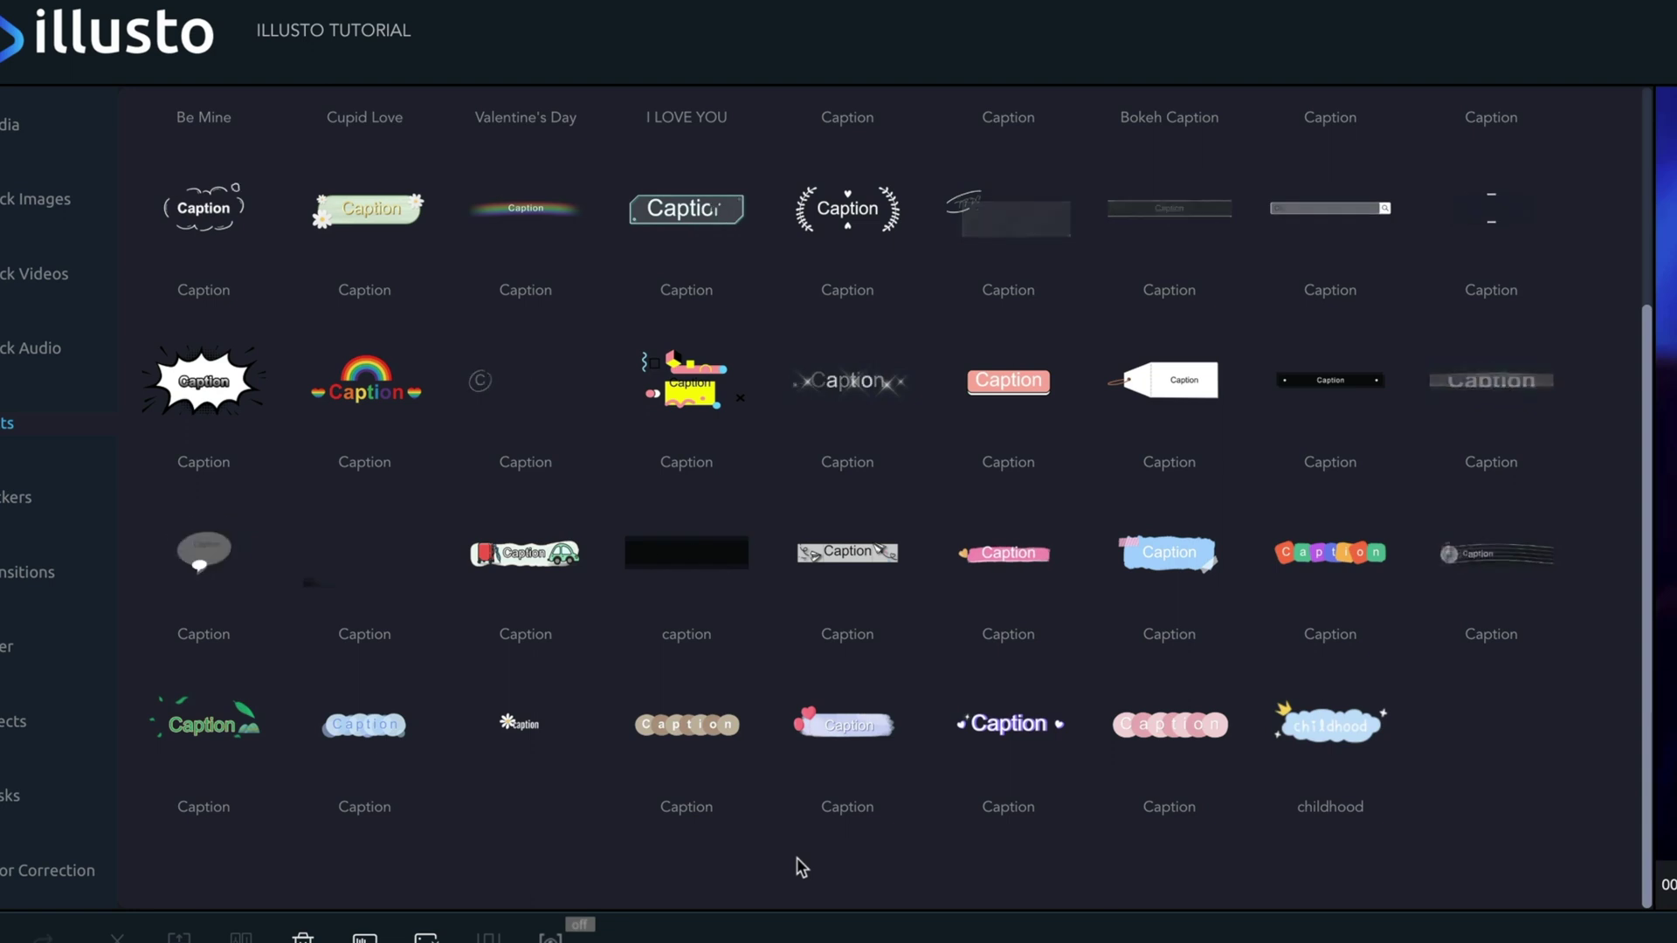
pyautogui.scroll(2, 799, 851)
pyautogui.scroll(2, 800, 846)
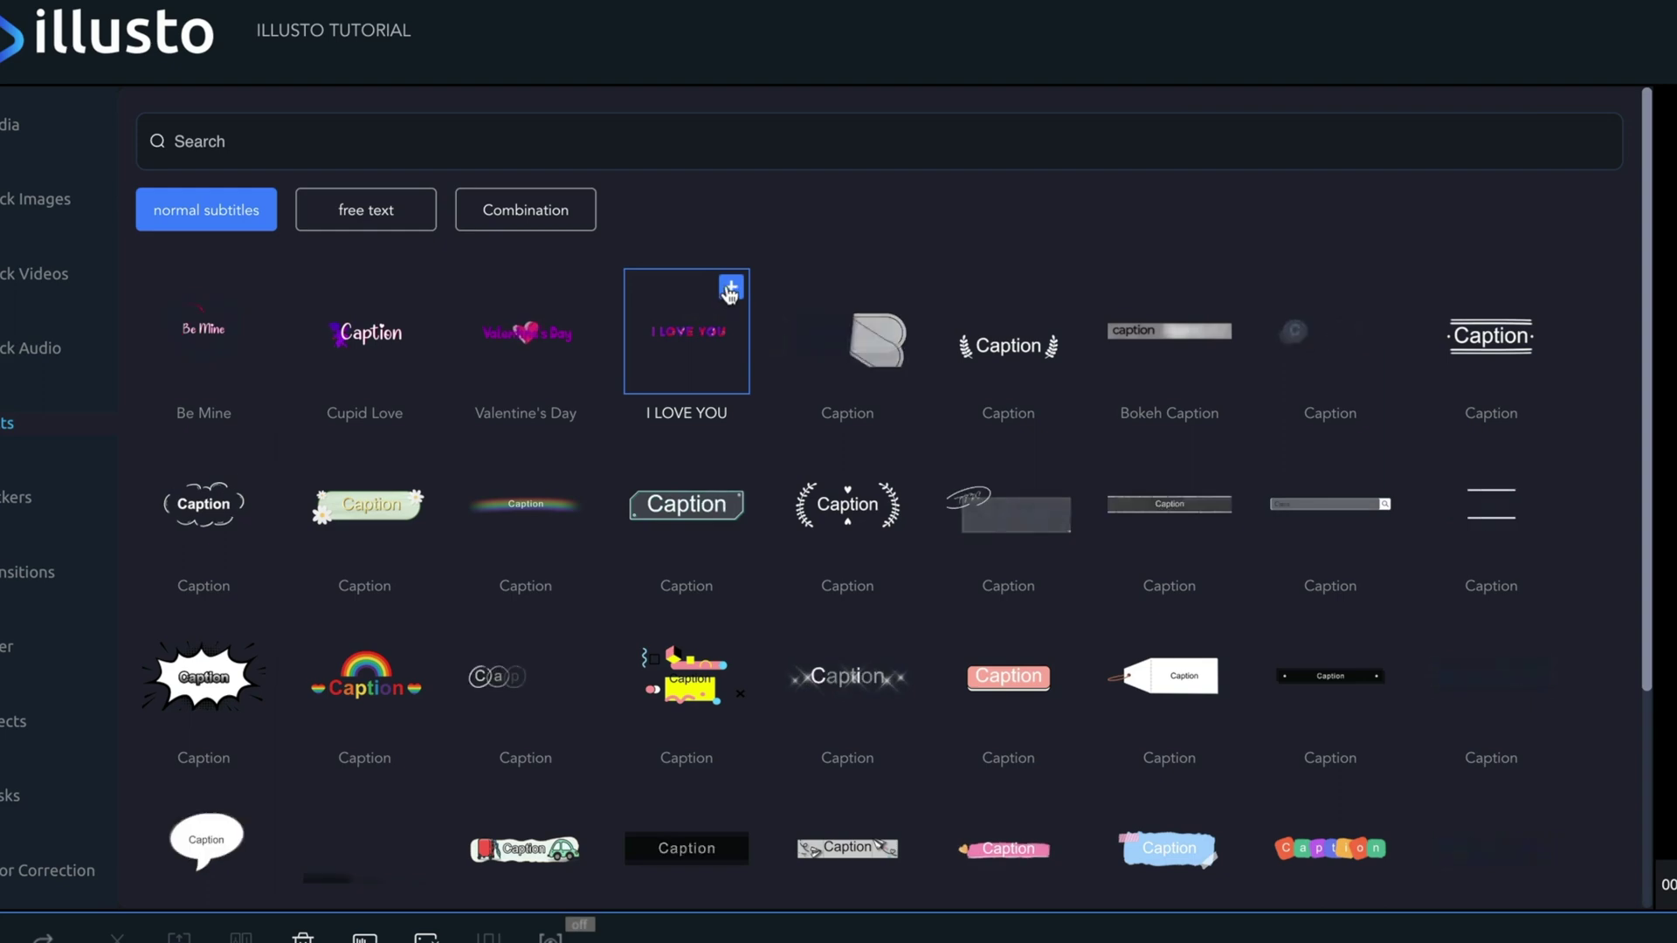
pyautogui.click(731, 288)
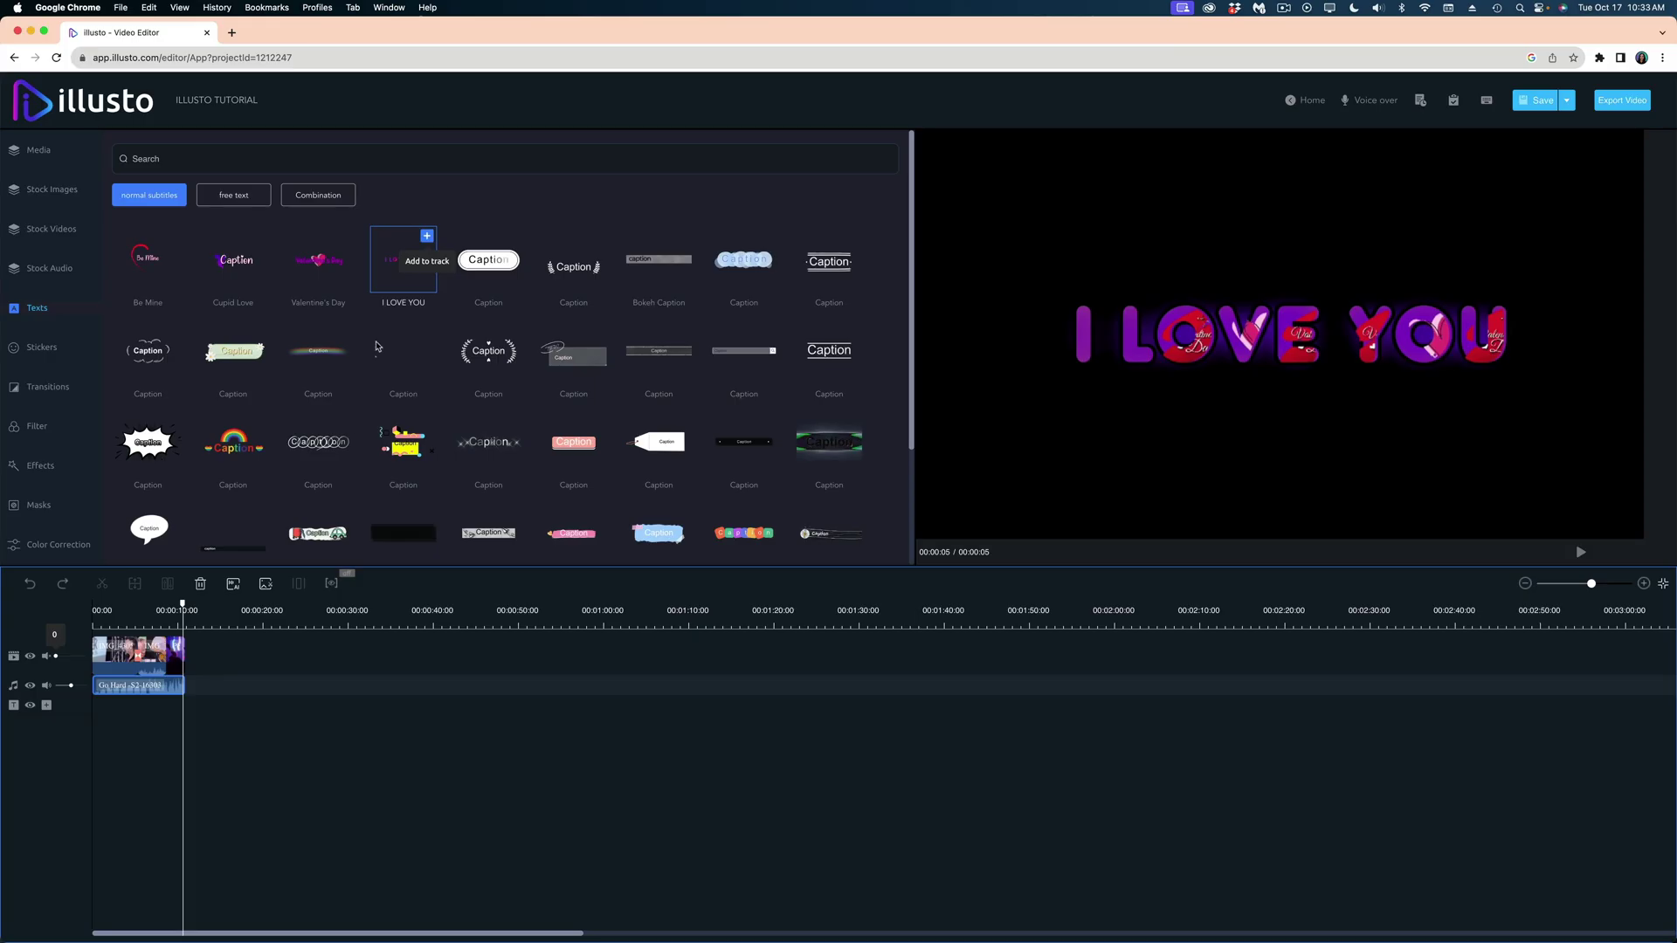
pyautogui.click(184, 606)
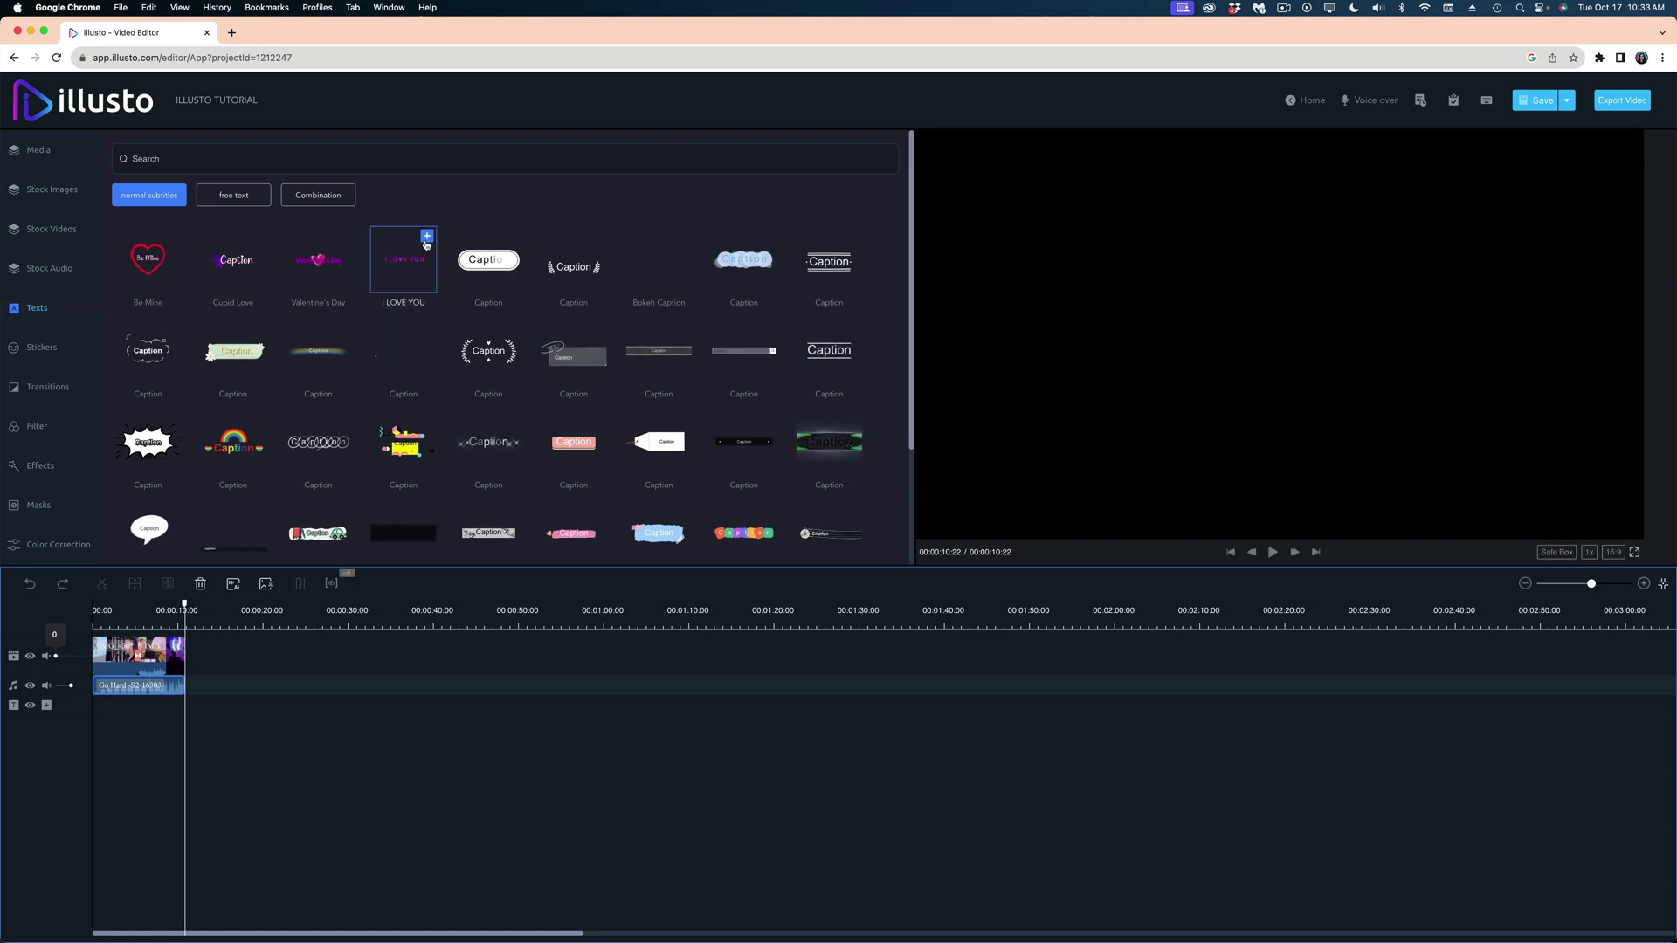
pyautogui.click(427, 244)
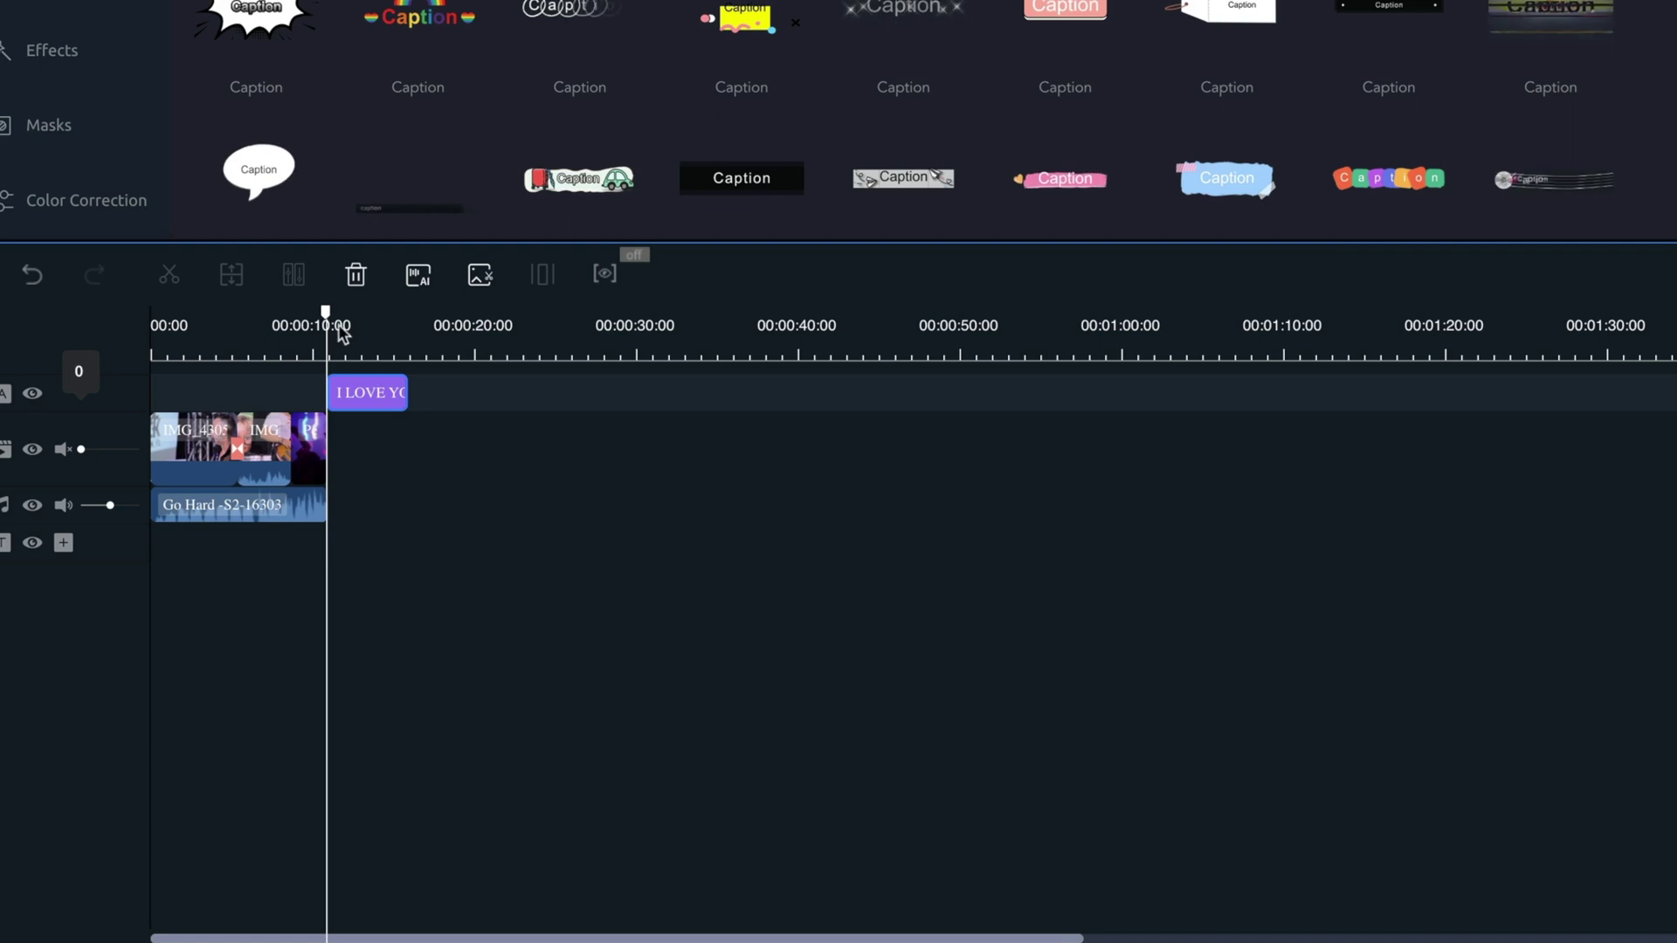
# Drag the I LOVE YOU text clip to the very start of the timeline.
pyautogui.moveTo(338, 324); pyautogui.dragTo(377, 334)
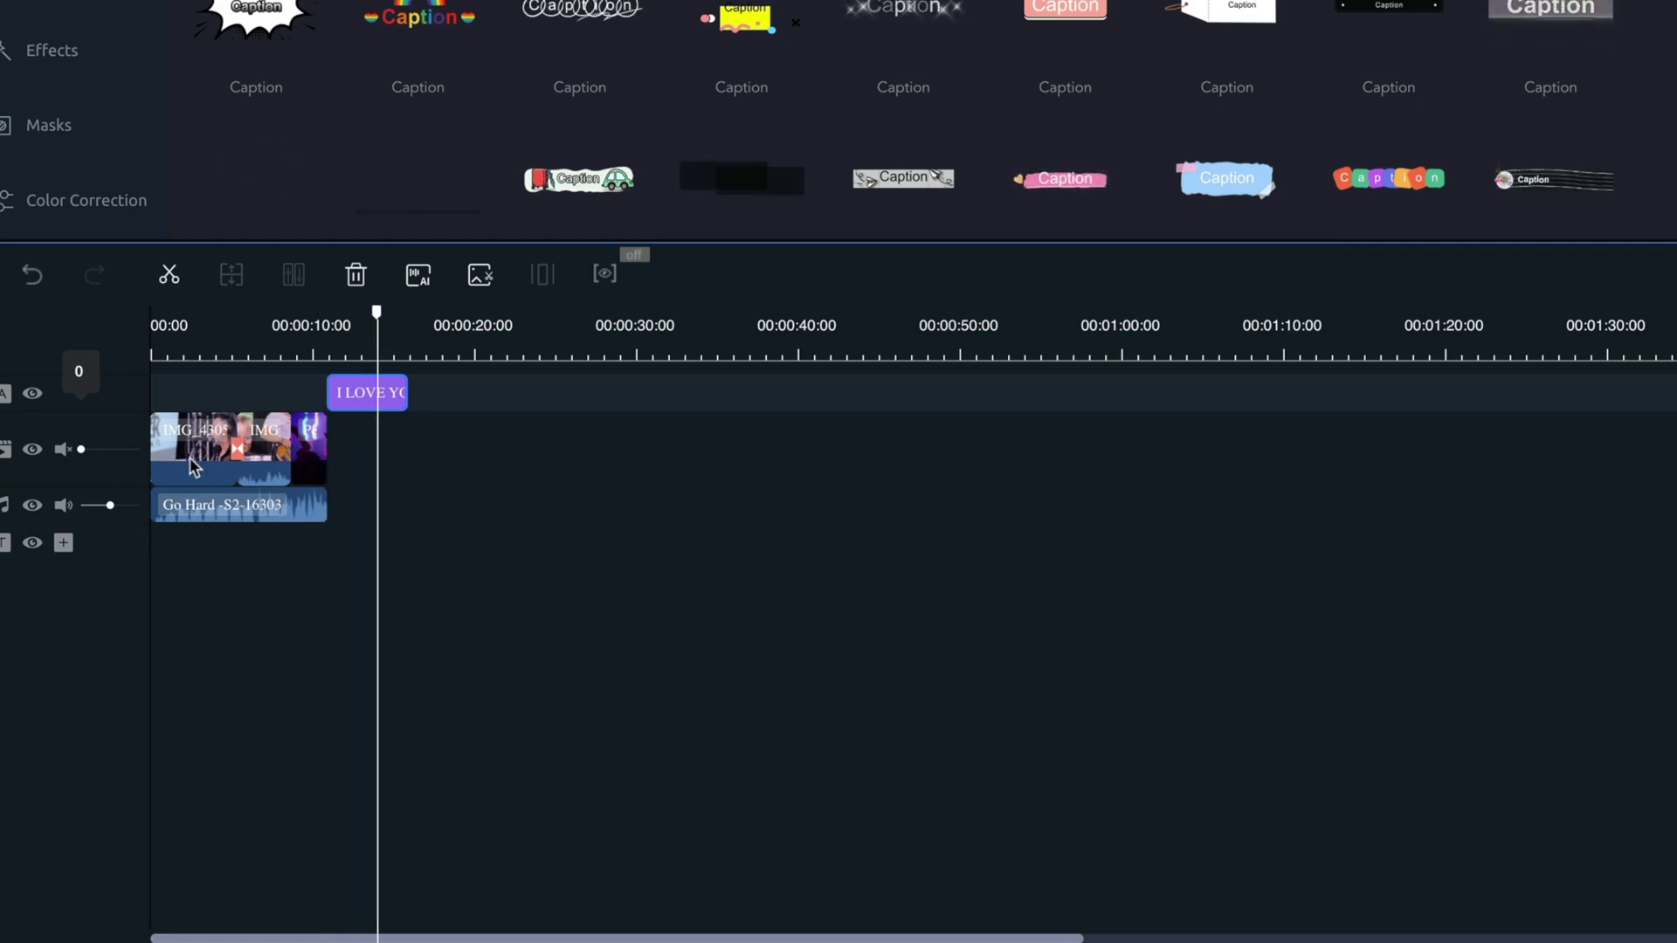
pyautogui.moveTo(374, 390); pyautogui.dragTo(209, 373)
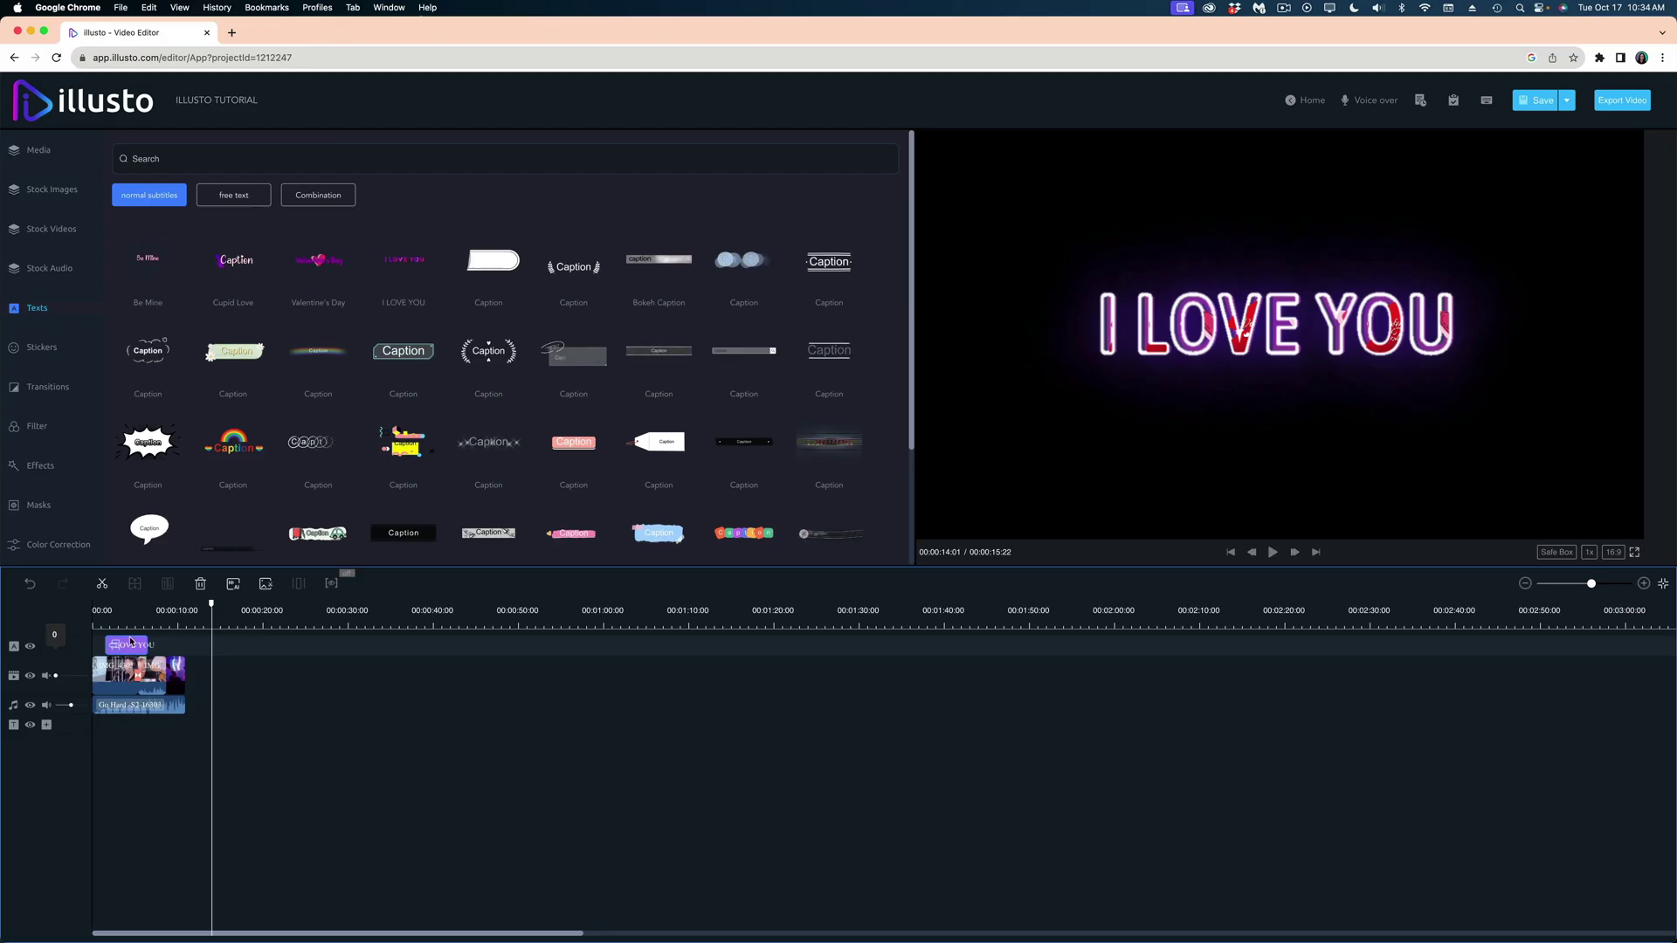
pyautogui.moveTo(130, 642)
pyautogui.mouseDown()
pyautogui.moveTo(150, 622)
pyautogui.moveTo(118, 618)
pyautogui.mouseUp()
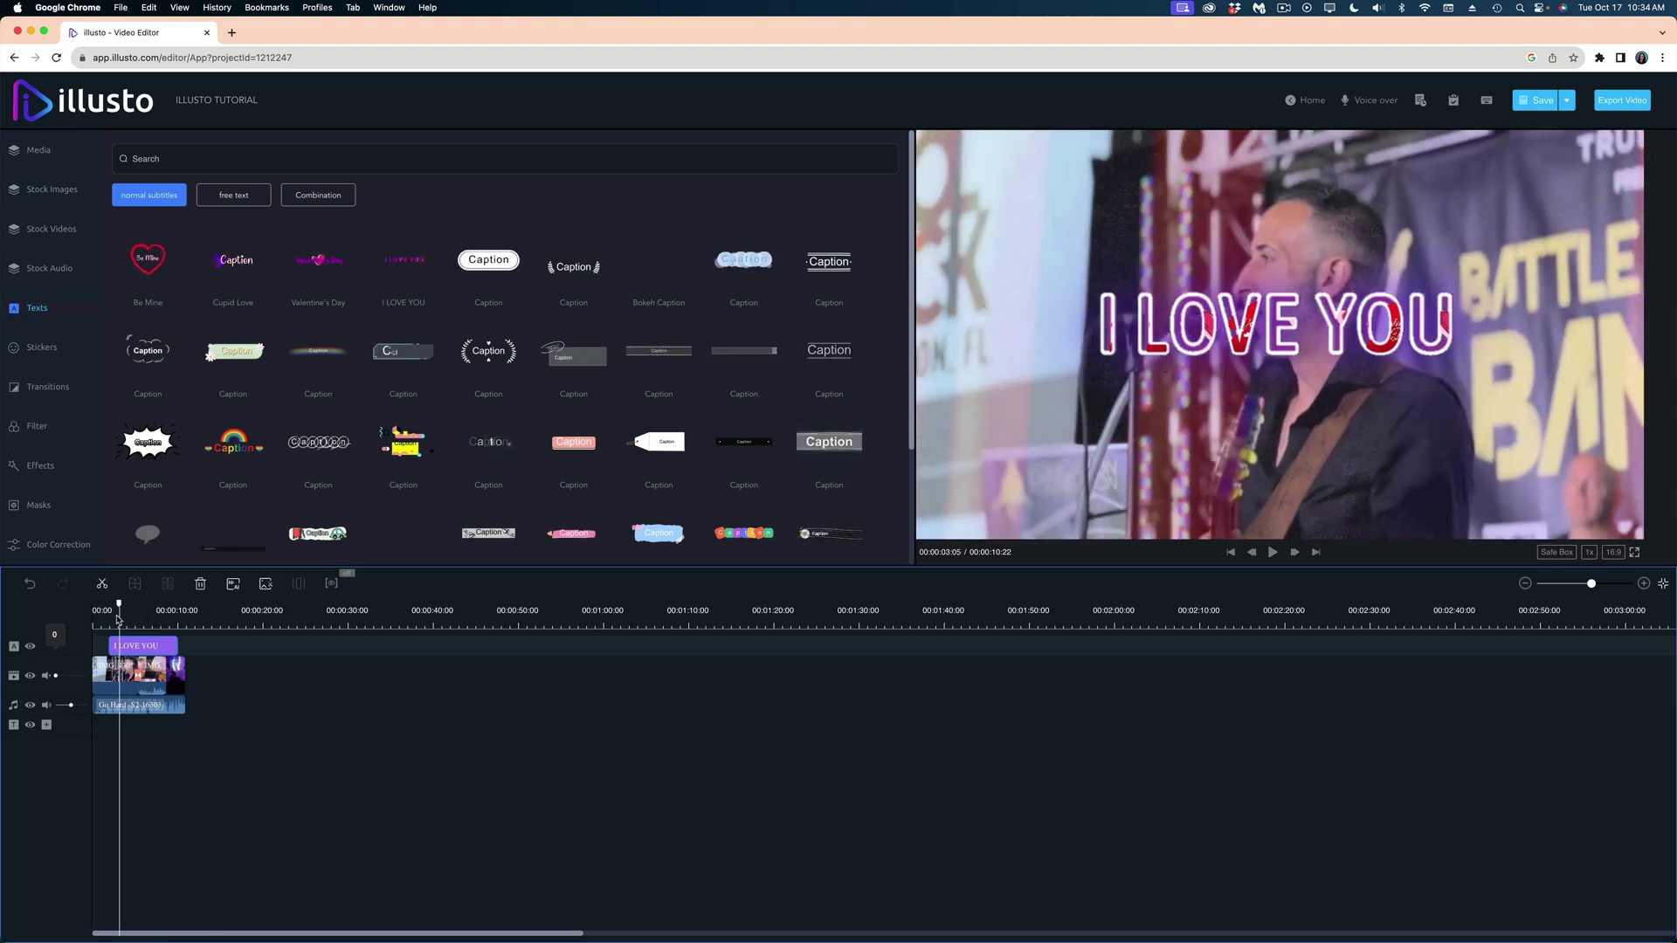
# Replace the caption text with 'ROCK SHOW' and 'NEXT SATURDAY!' on two lines.
pyautogui.doubleClick(136, 645)
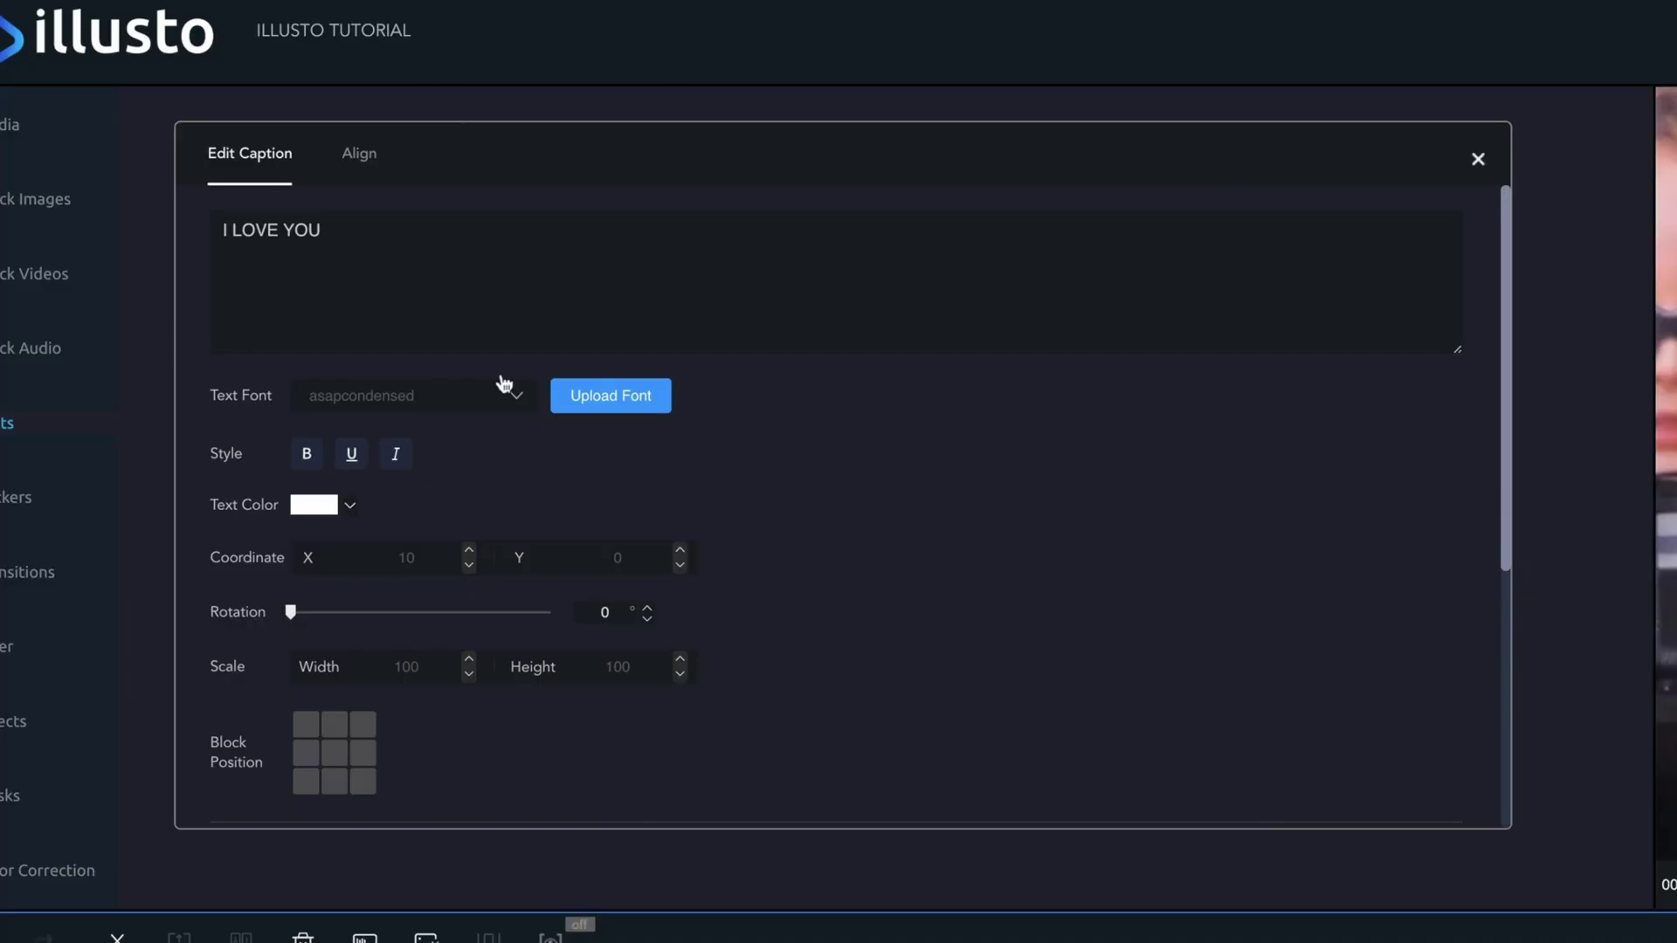
pyautogui.moveTo(328, 231); pyautogui.dragTo(200, 226)
pyautogui.write('ROCK')
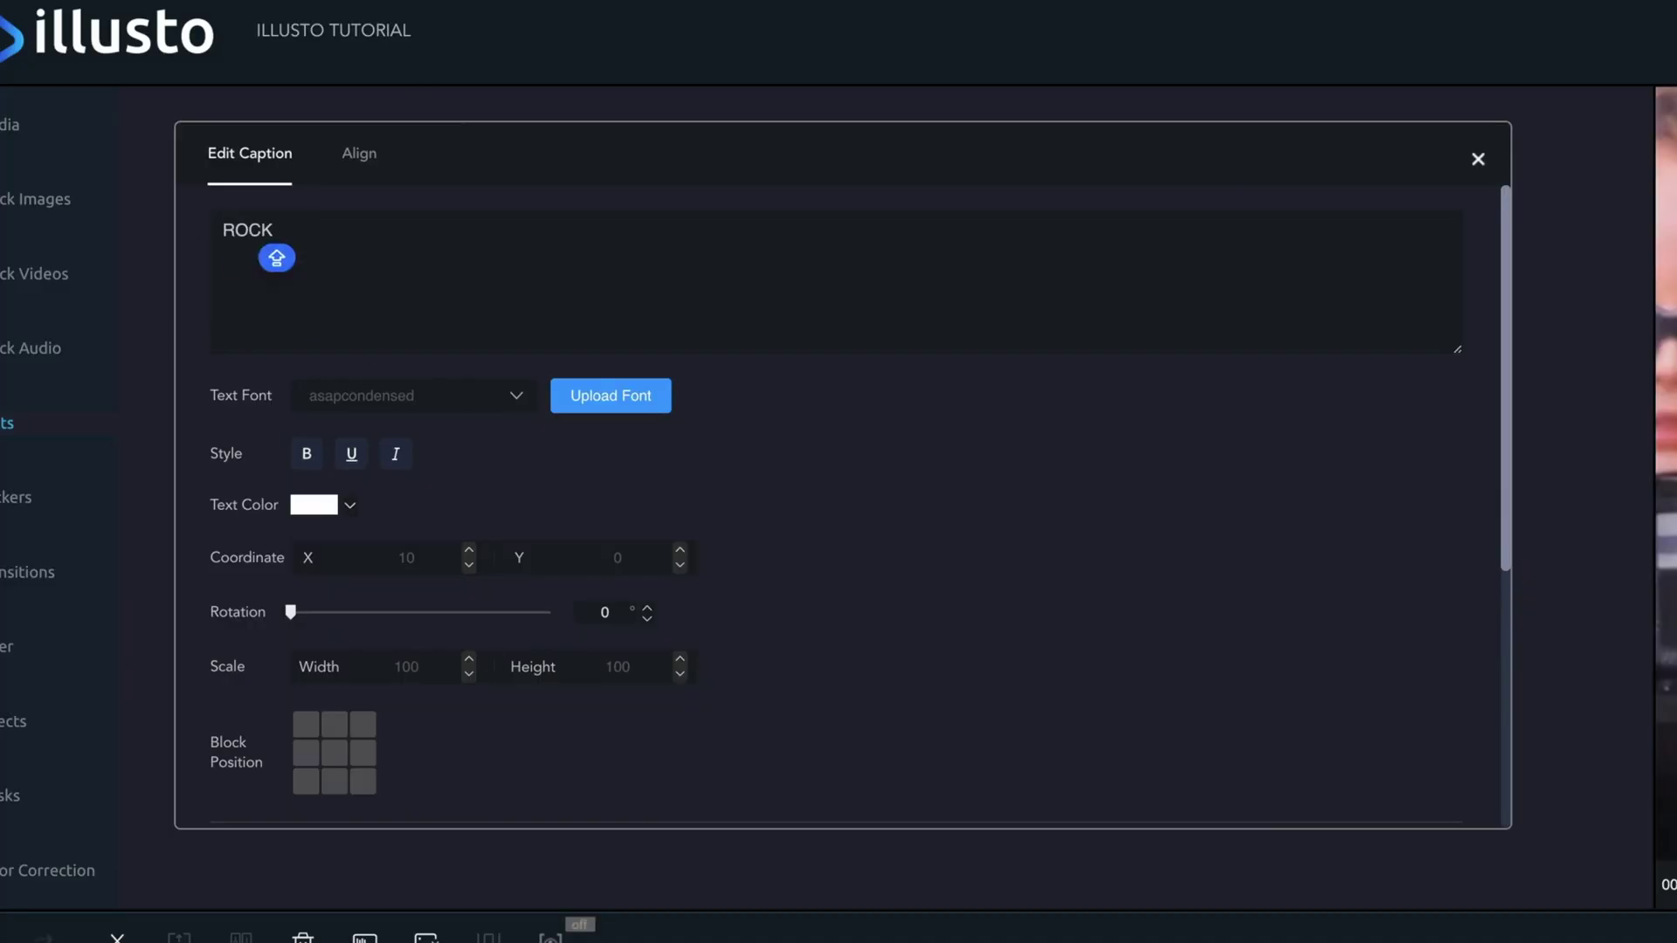
pyautogui.write(' SHOW')
pyautogui.press('Return')
pyautogui.write('NEXT SATURDAY!')
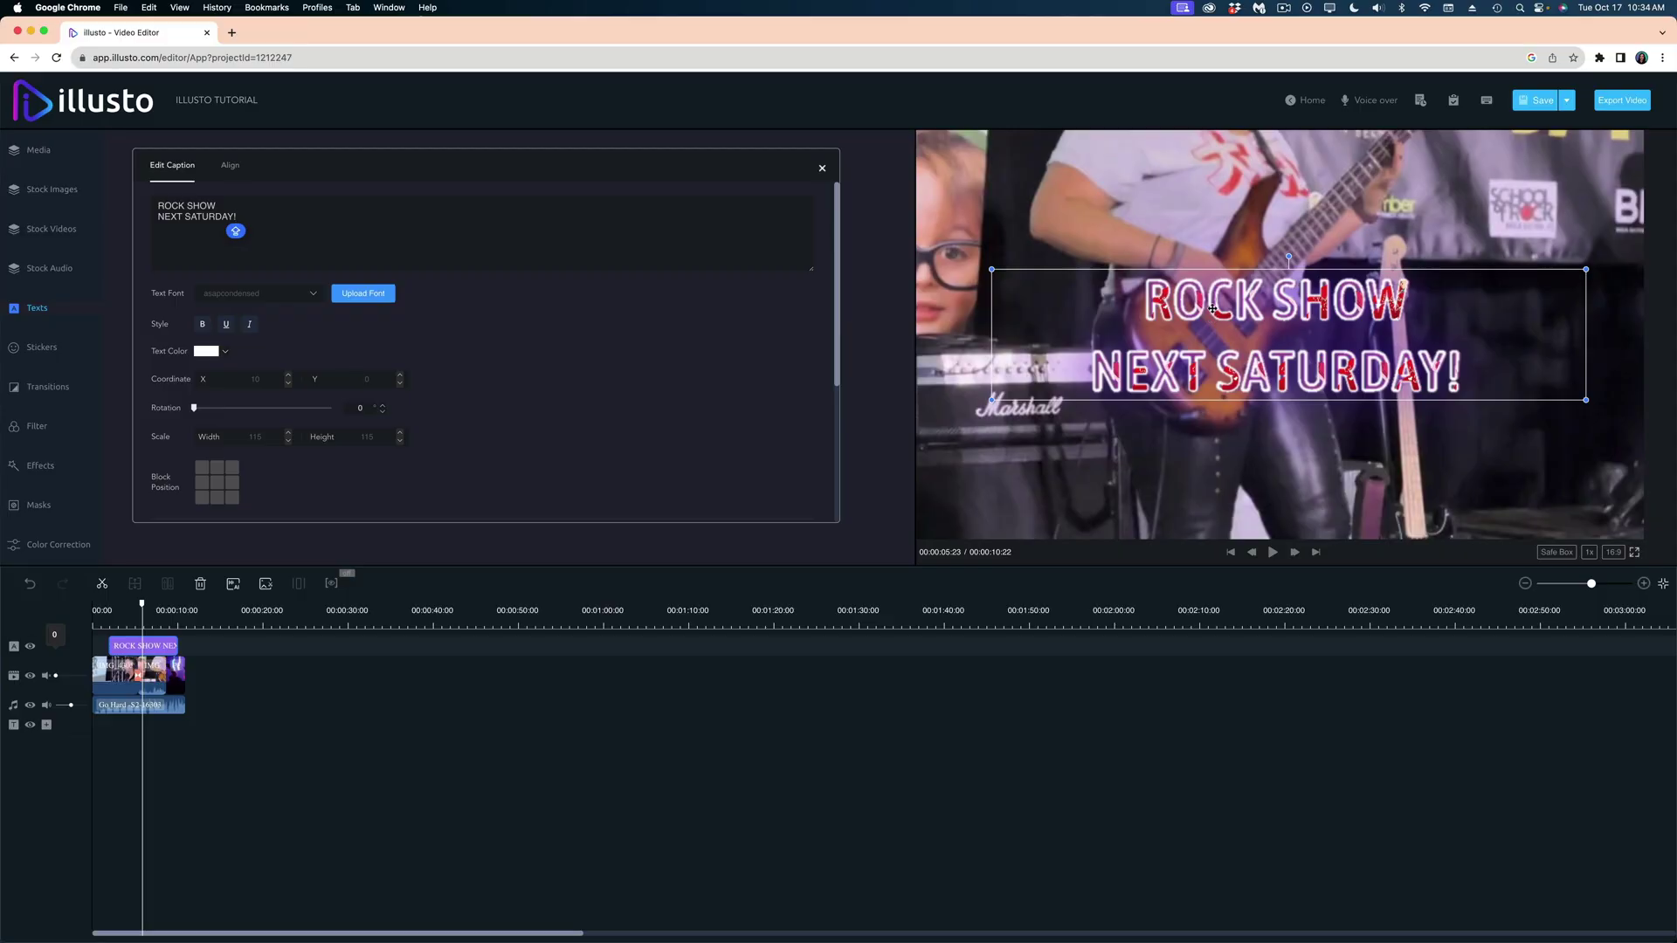
# Move the caption lower in the video frame, keeping the current font.
pyautogui.moveTo(1213, 309); pyautogui.dragTo(1224, 425)
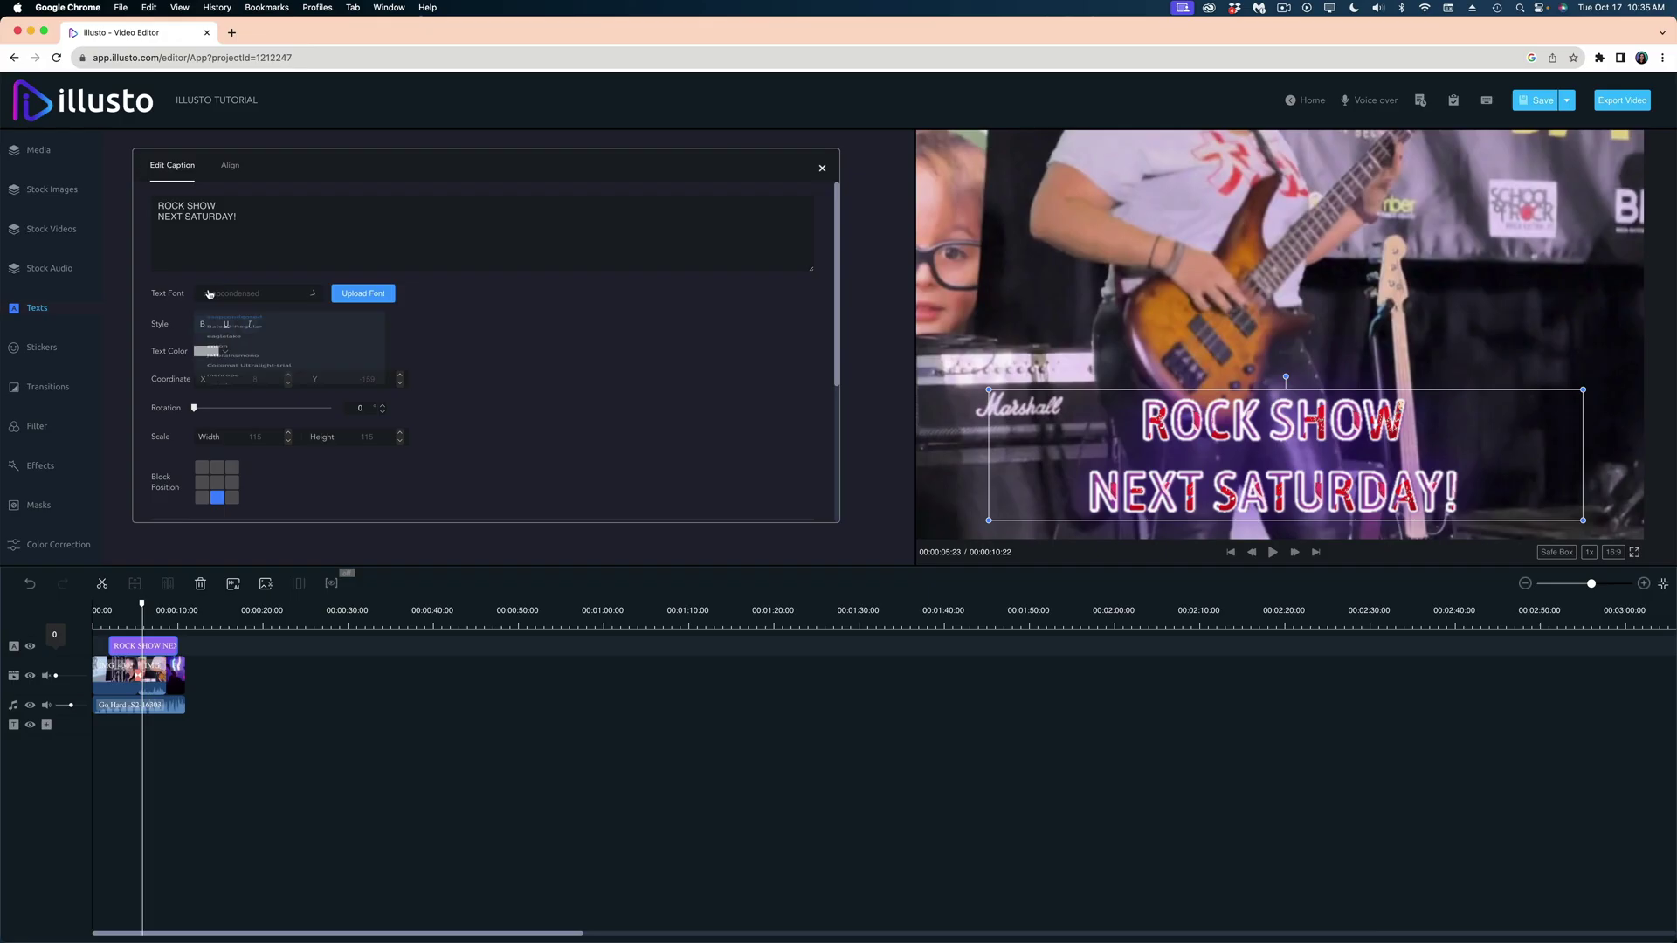
pyautogui.click(227, 295)
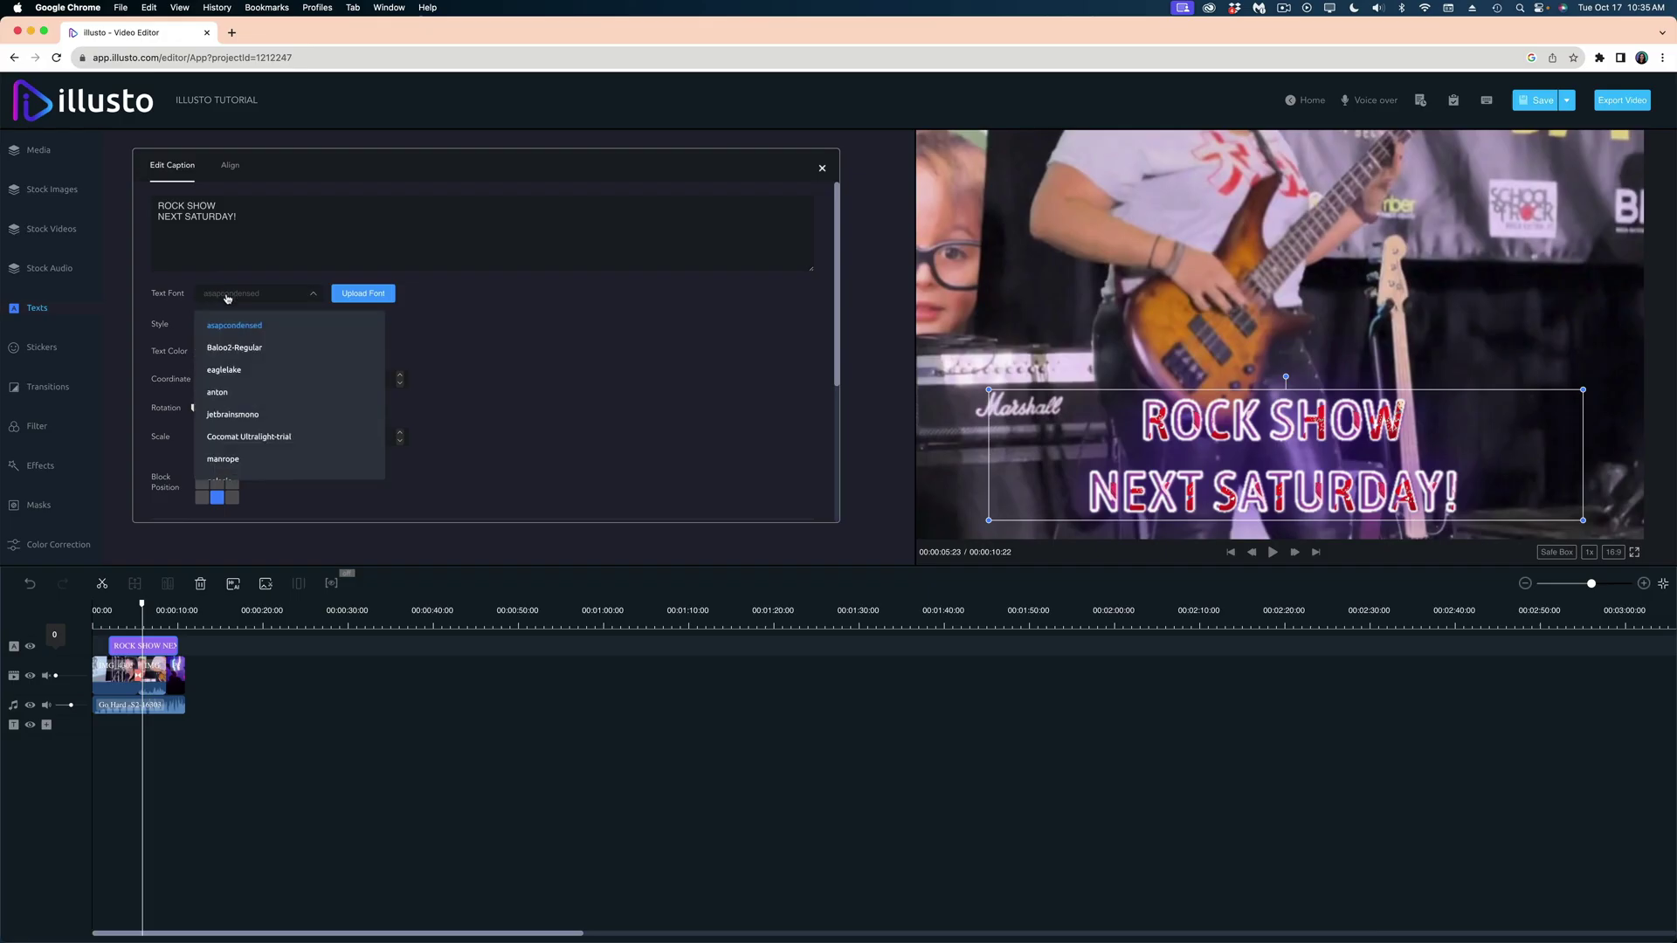
pyautogui.scroll(-8, 288, 390)
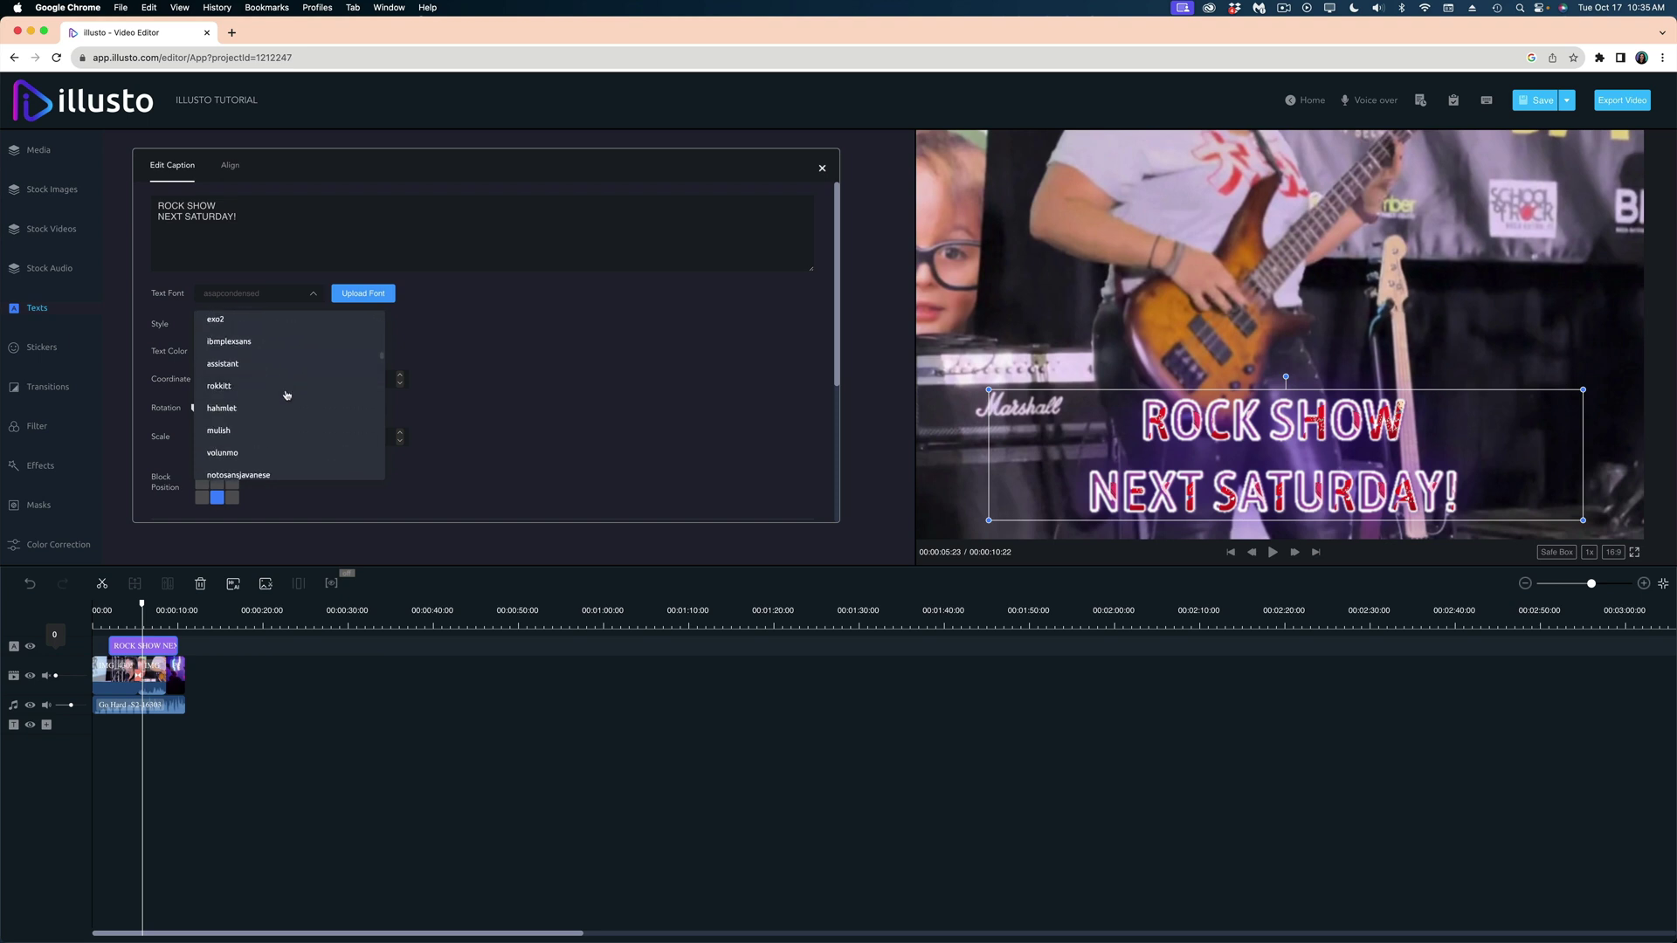
pyautogui.scroll(-4, 288, 397)
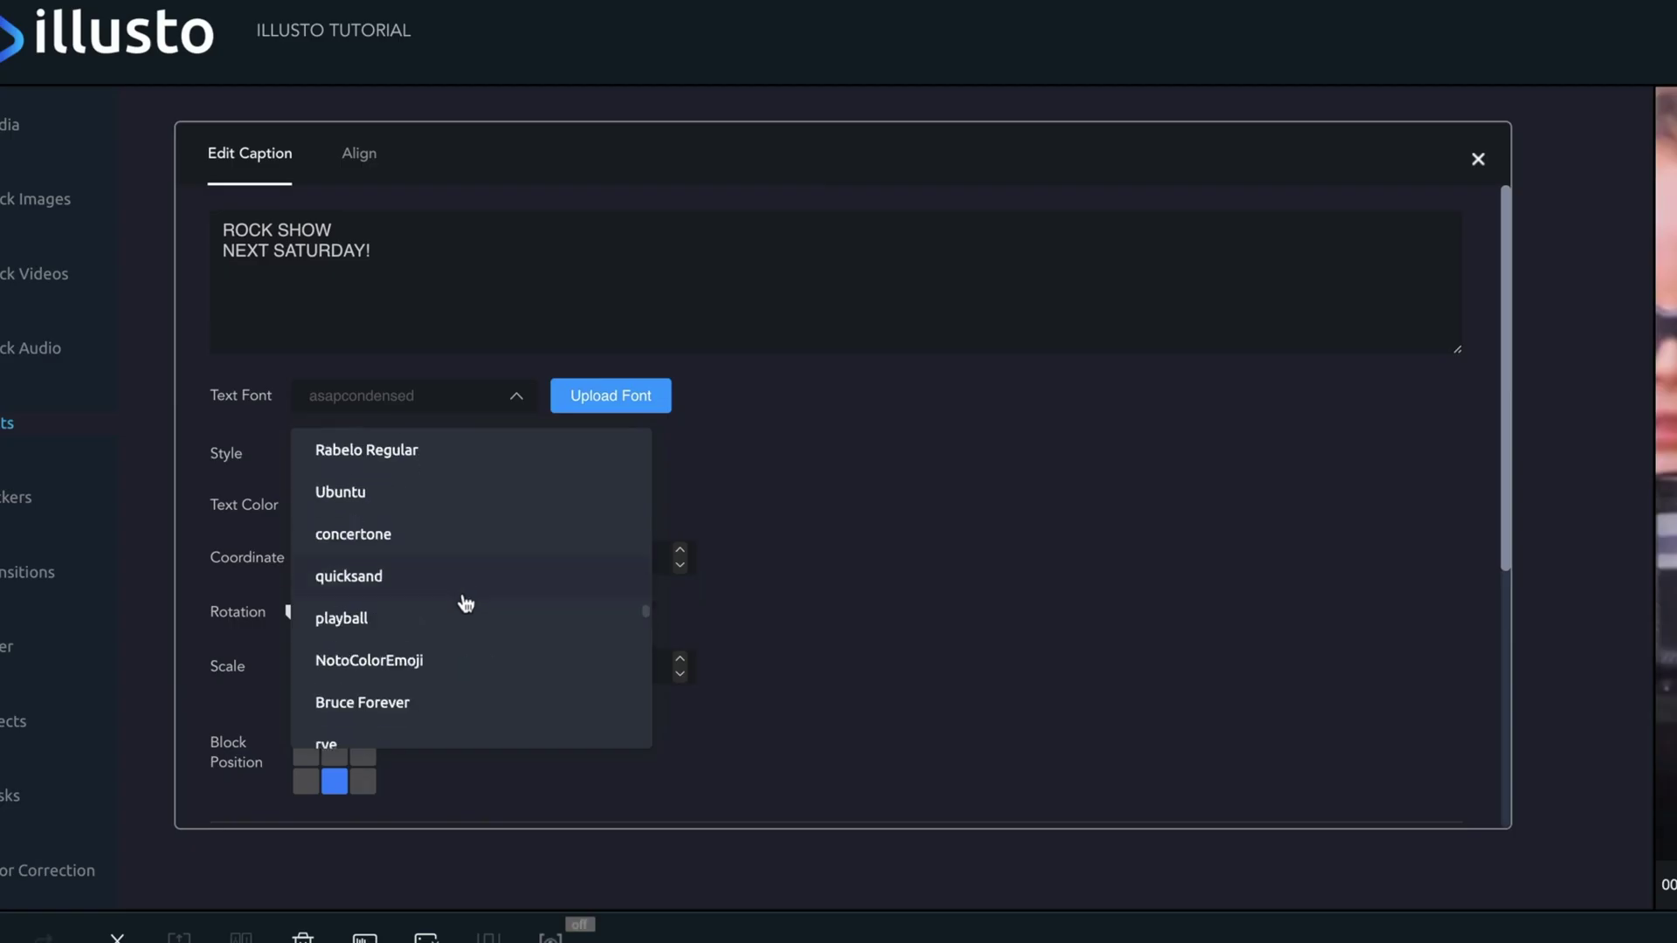
pyautogui.scroll(-4, 465, 604)
pyautogui.click(869, 476)
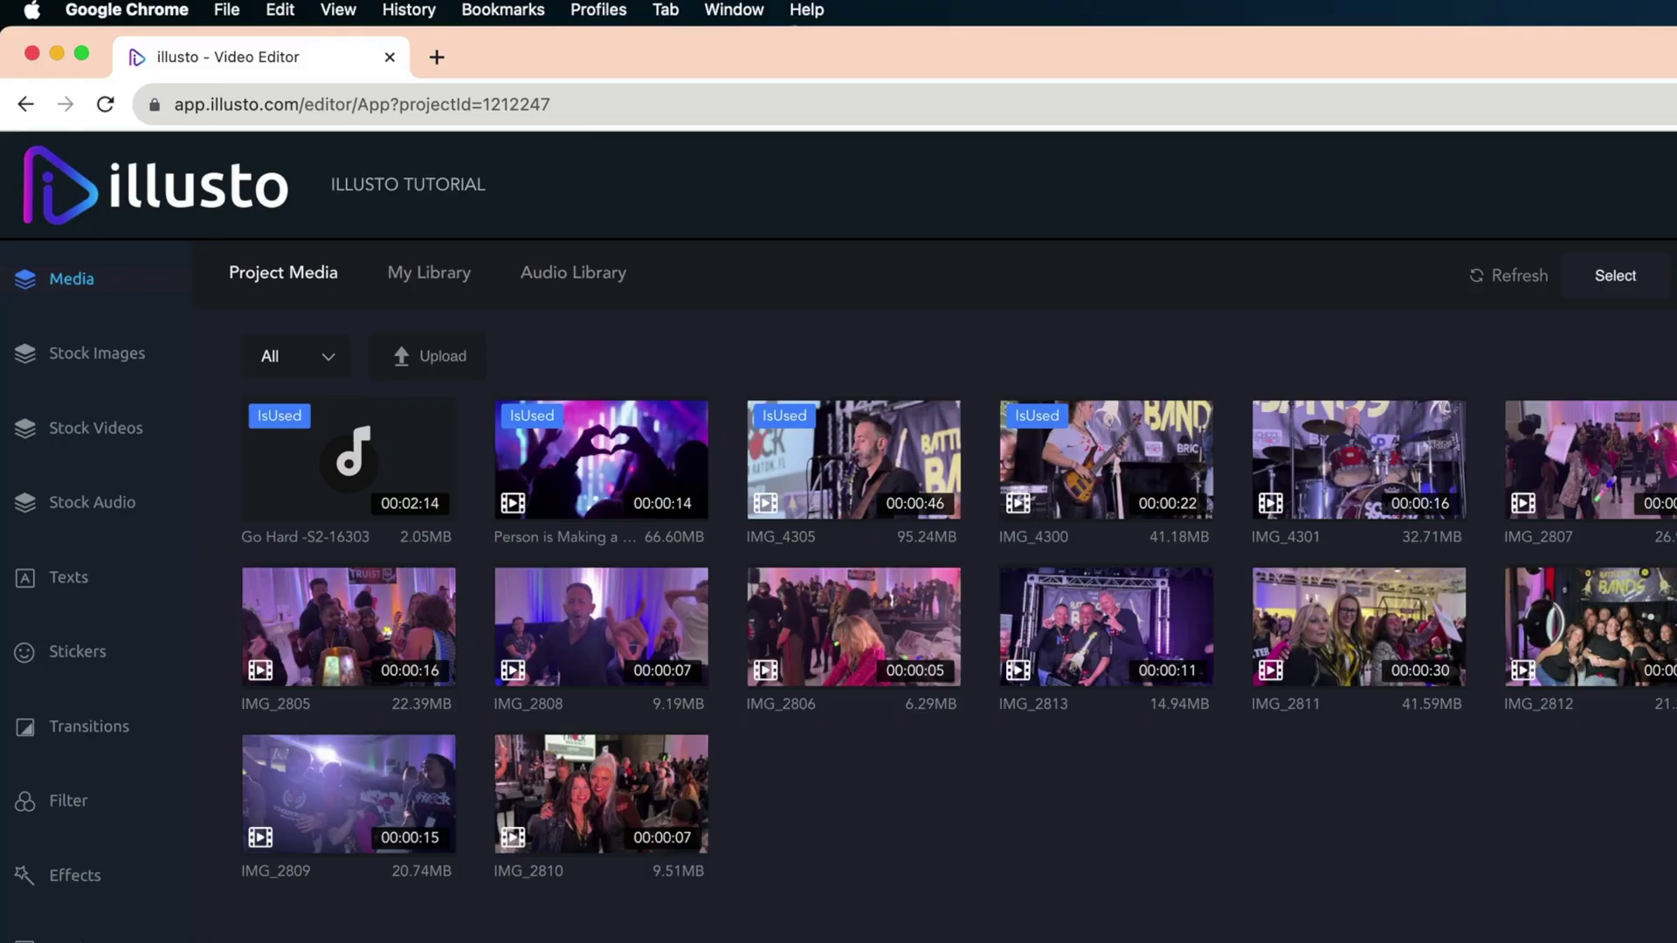
pyautogui.click(96, 353)
# Generate AI images for 'A GROUP OF FIVE ROCK MUSICIANS WEARING BLACK AND WHITE FACE PAINT'.
pyautogui.click(406, 272)
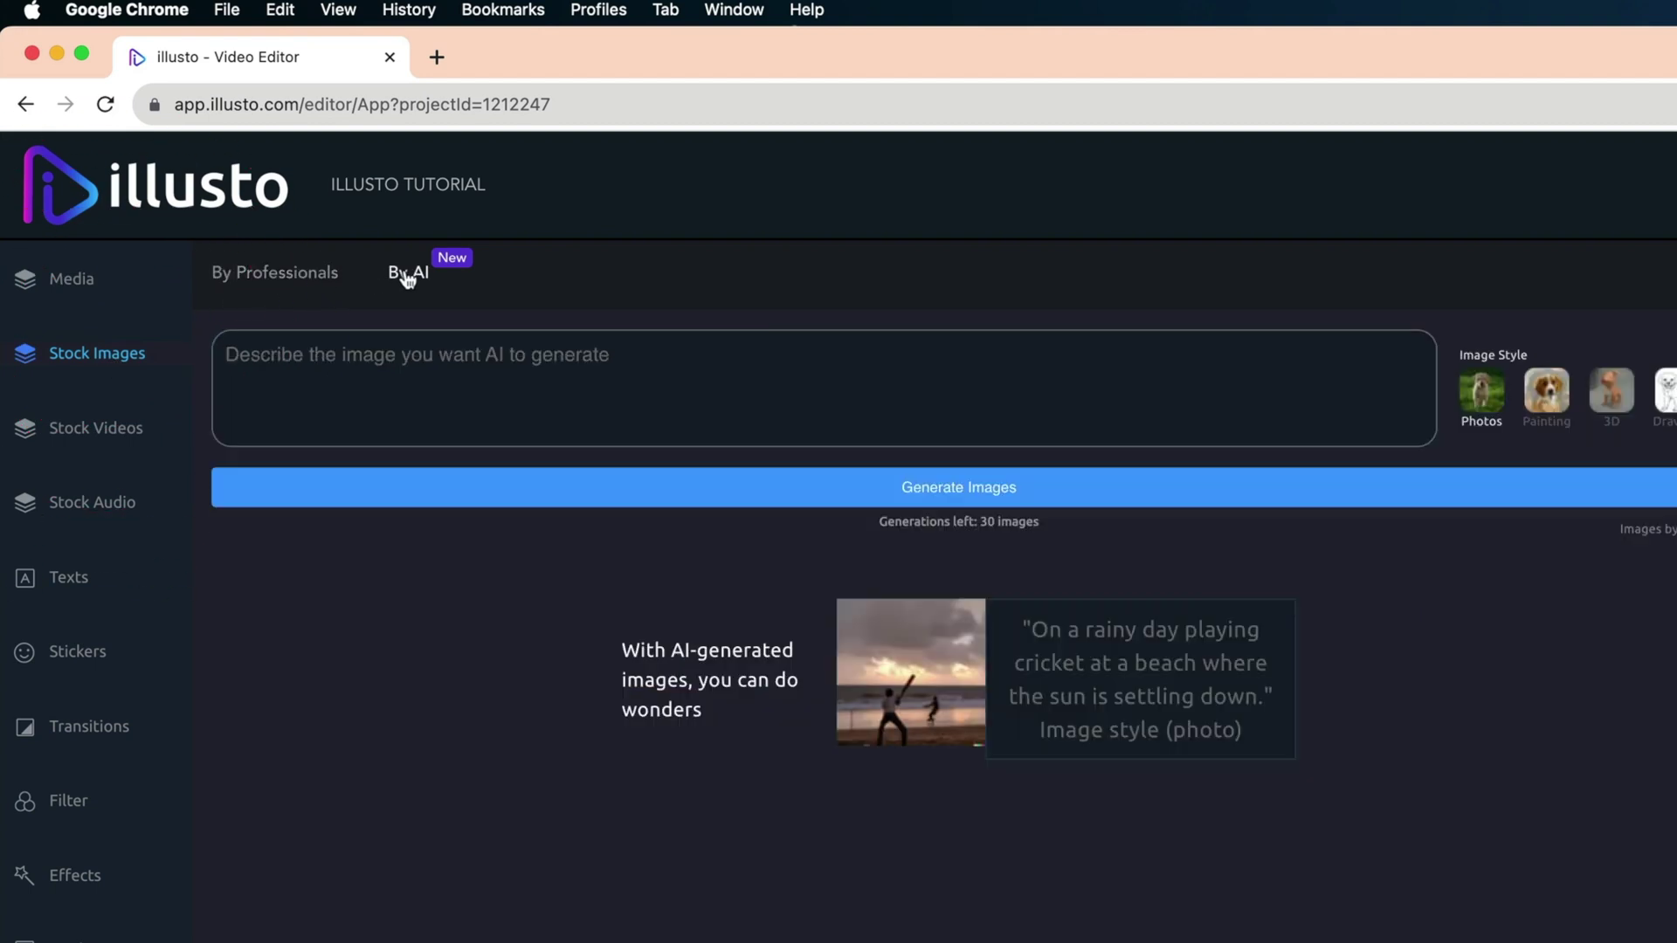
pyautogui.click(333, 373)
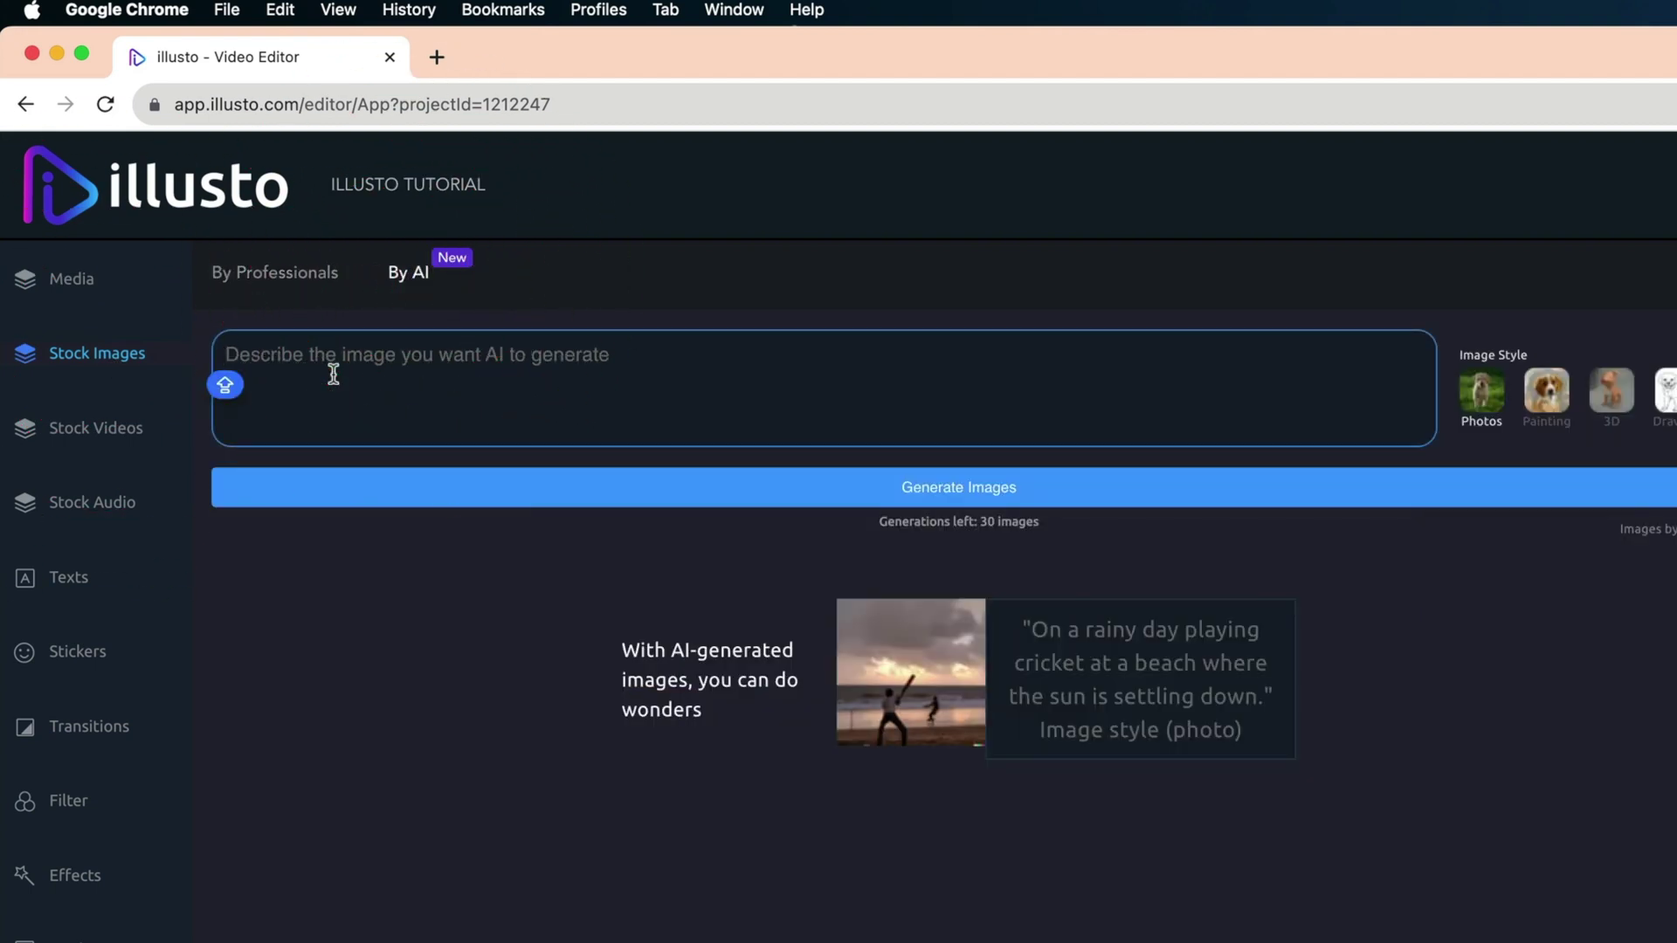
pyautogui.write('A GROUP O')
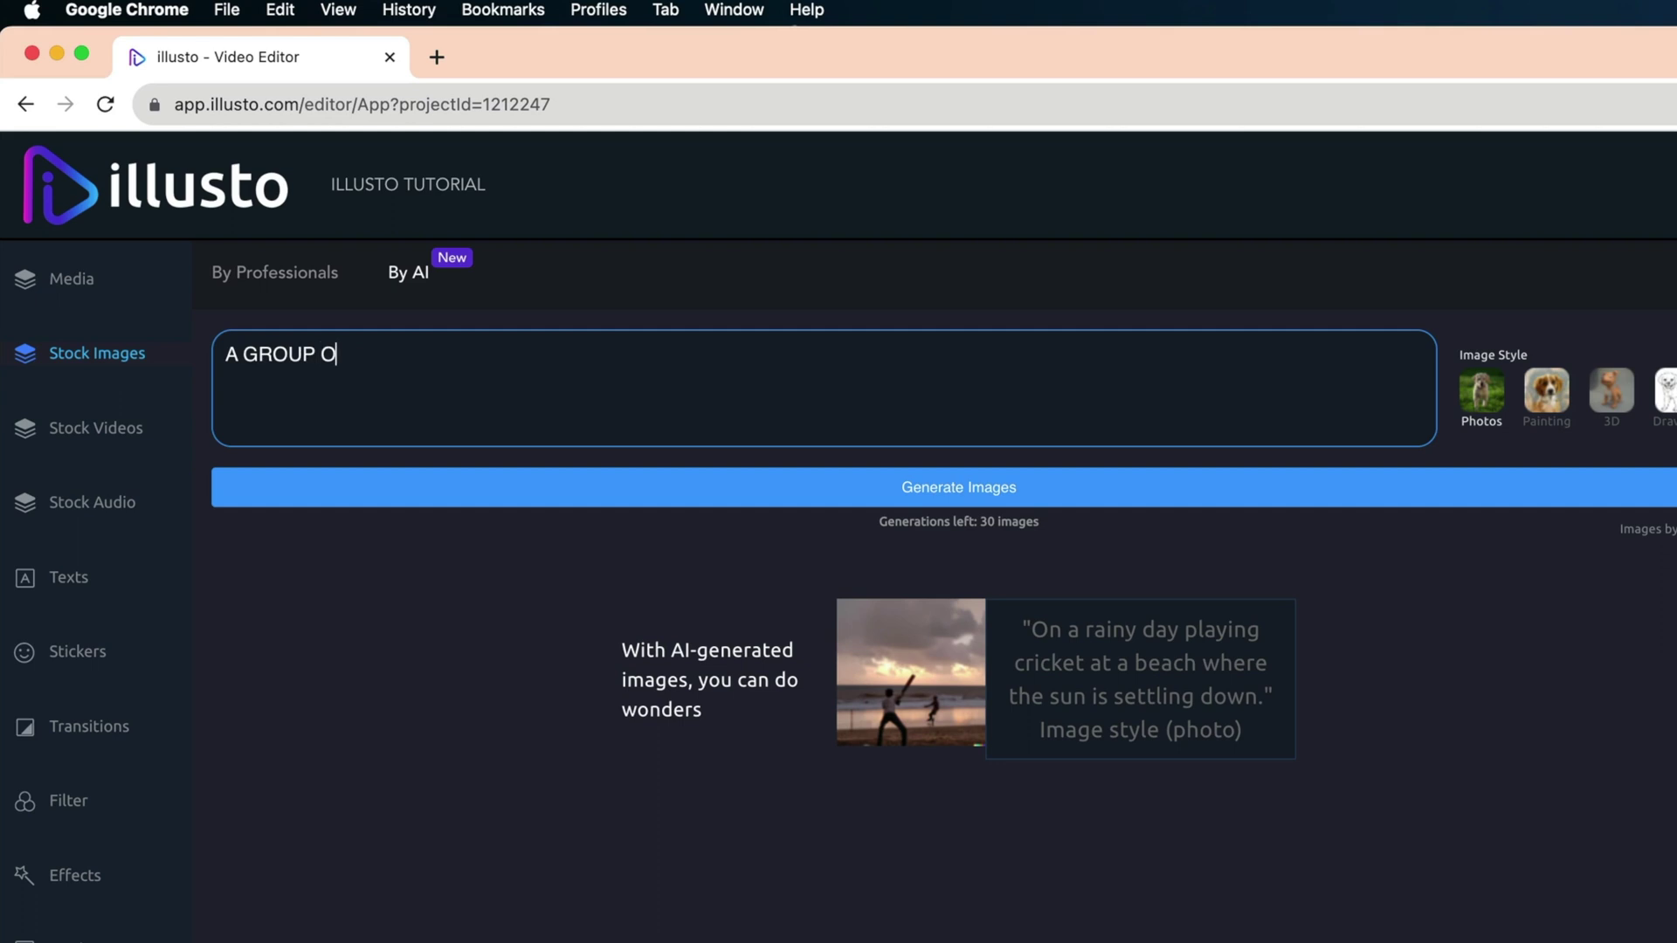
pyautogui.write('F FIVE ROCK MUSICIANS WEARING FACE PAINT')
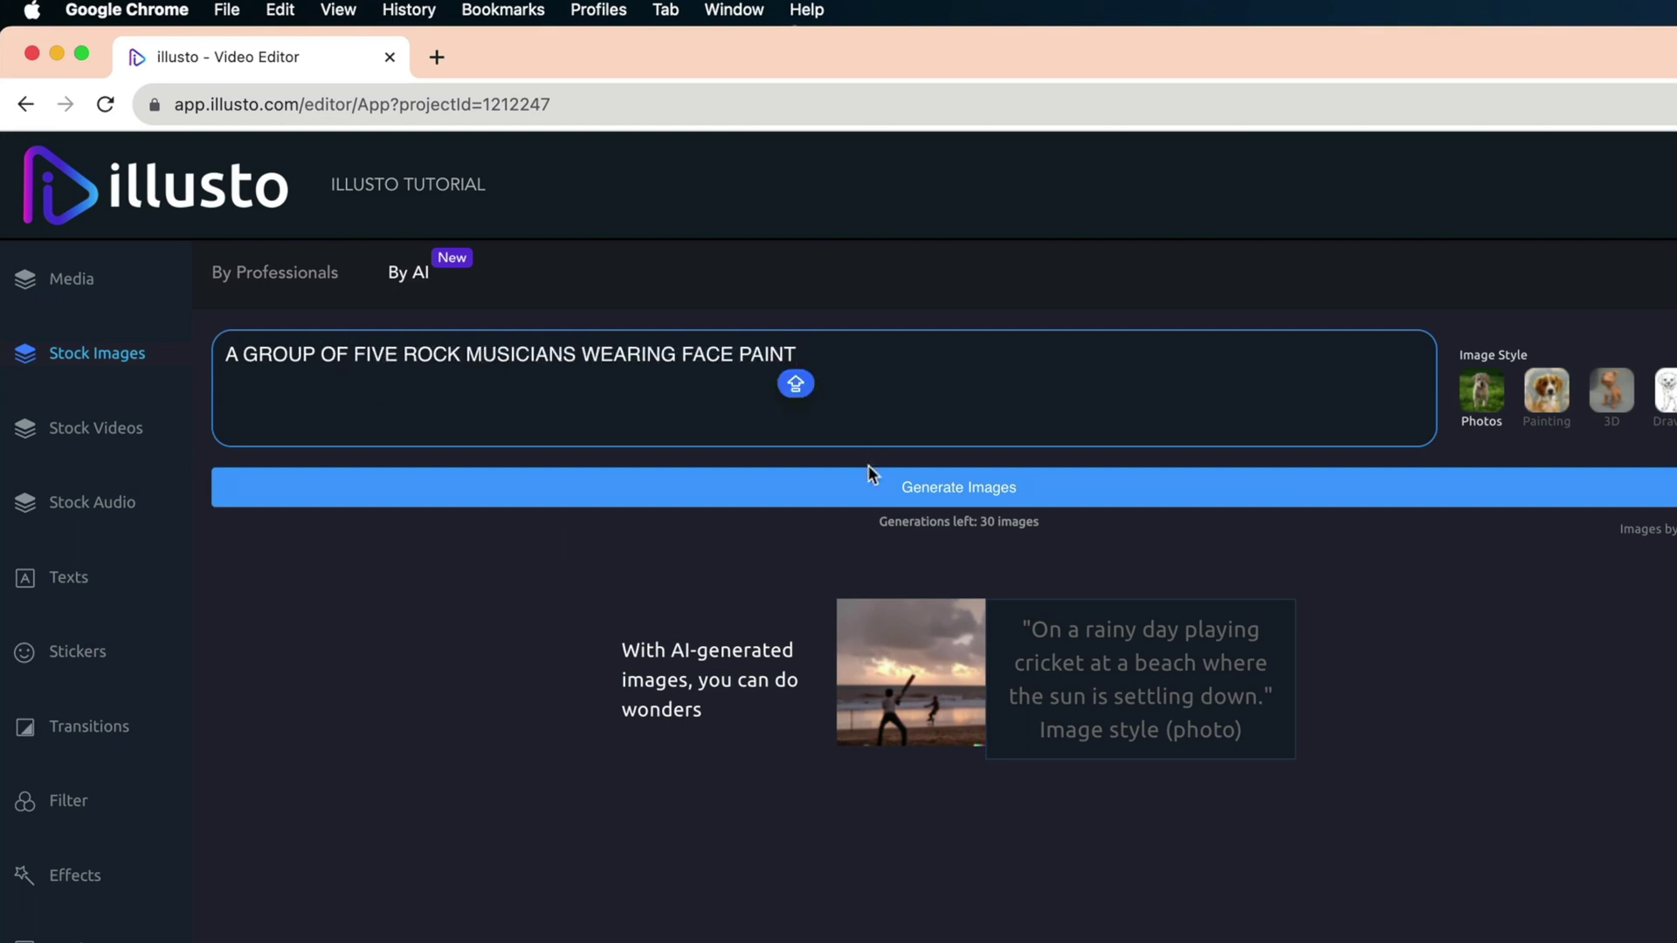
pyautogui.click(872, 487)
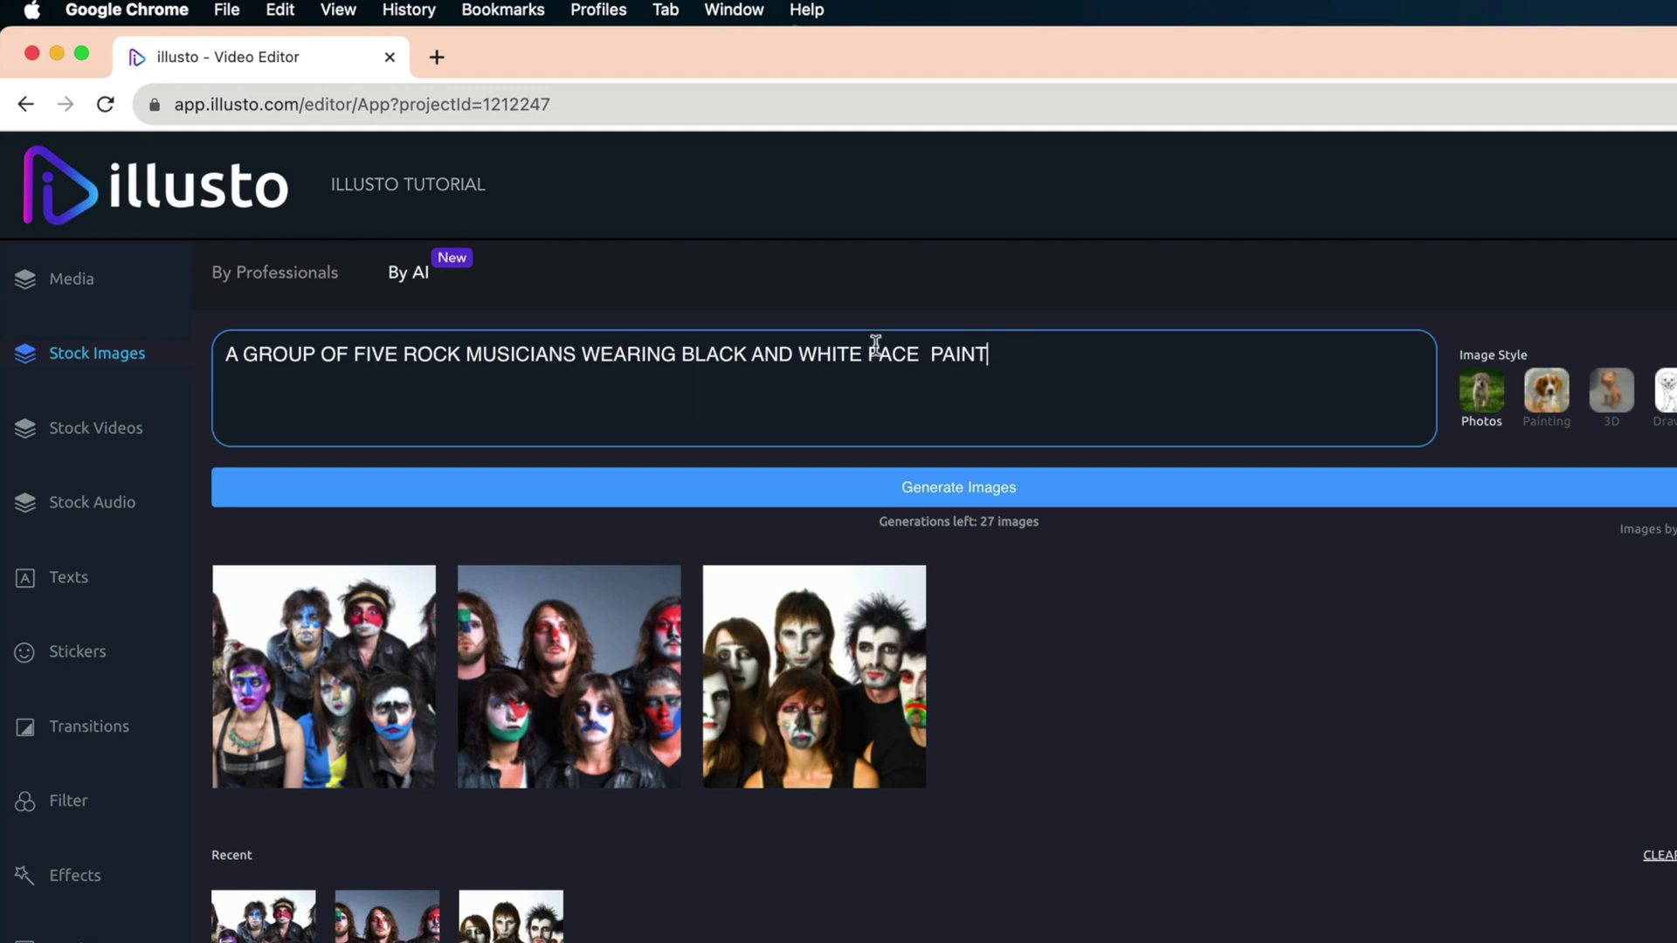
pyautogui.tripleClick(883, 356)
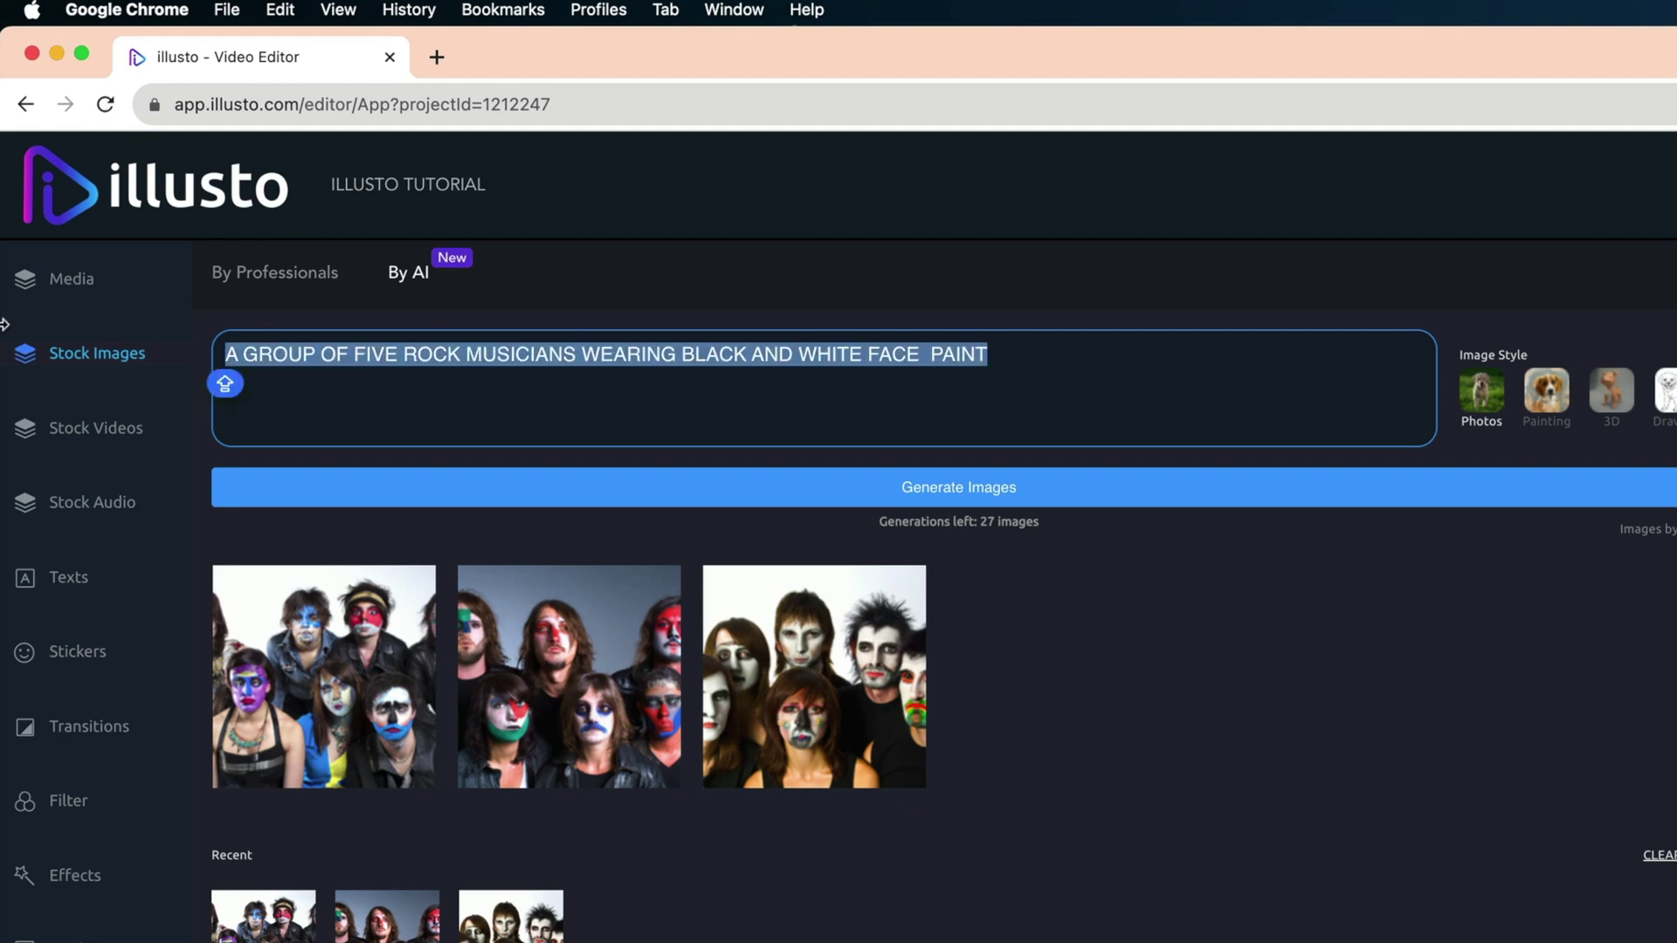
pyautogui.write('A')
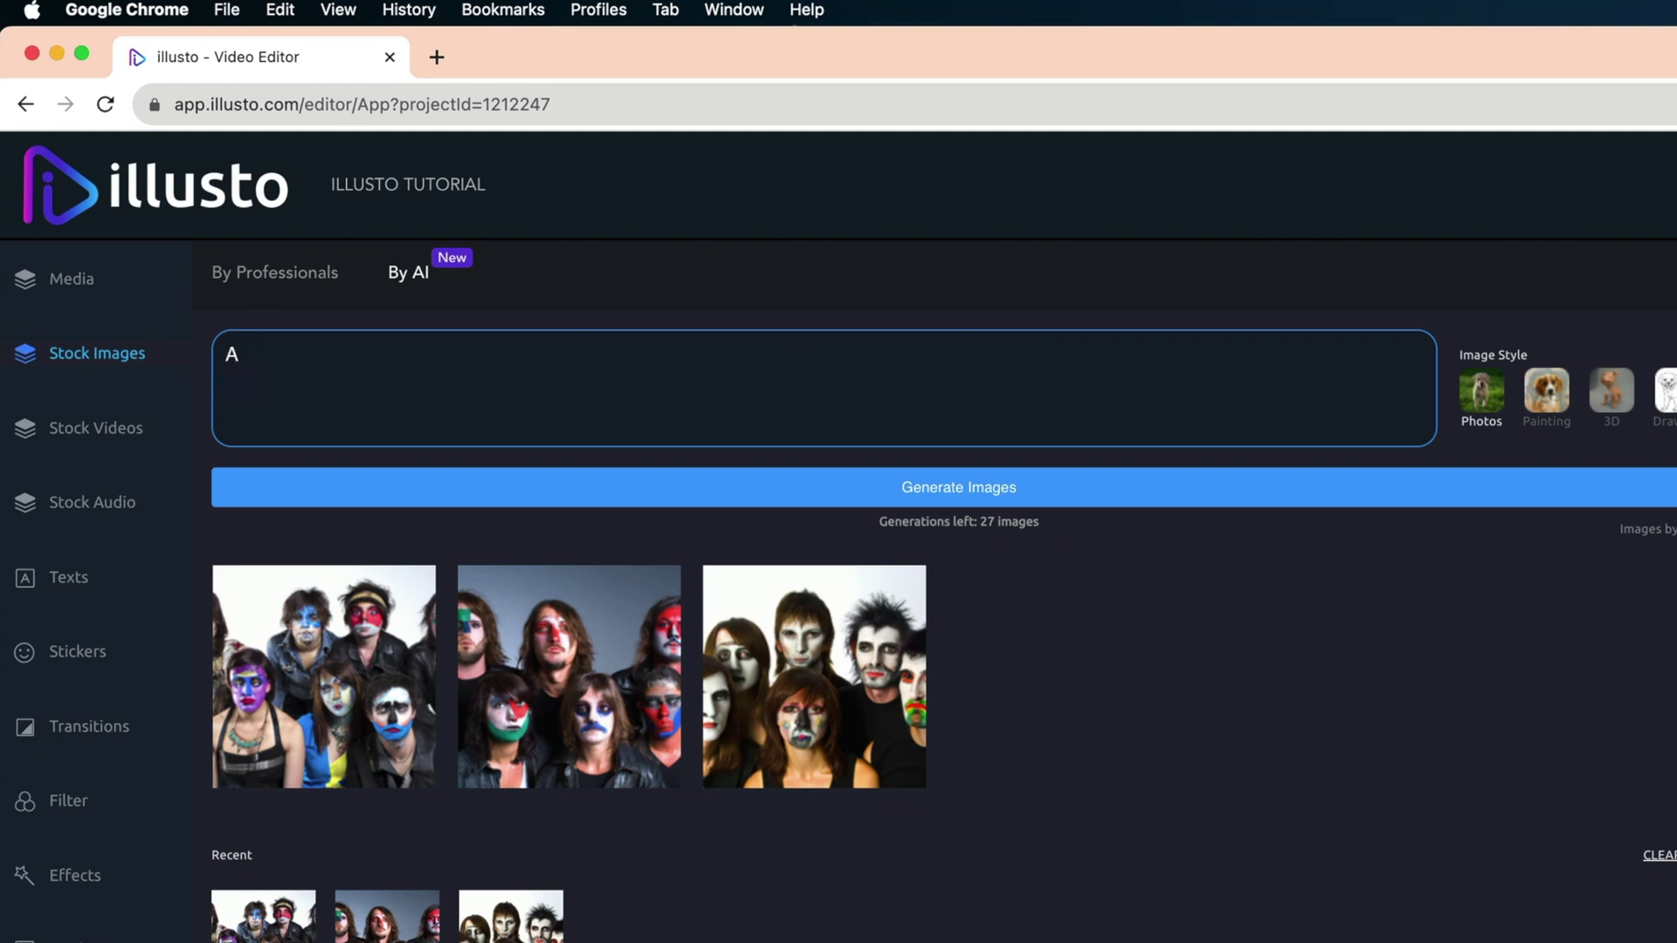
pyautogui.write(' GROUP OF FIVE ROCK MUSICIANS WEARING BLACK AND WHITE FACE PAINT')
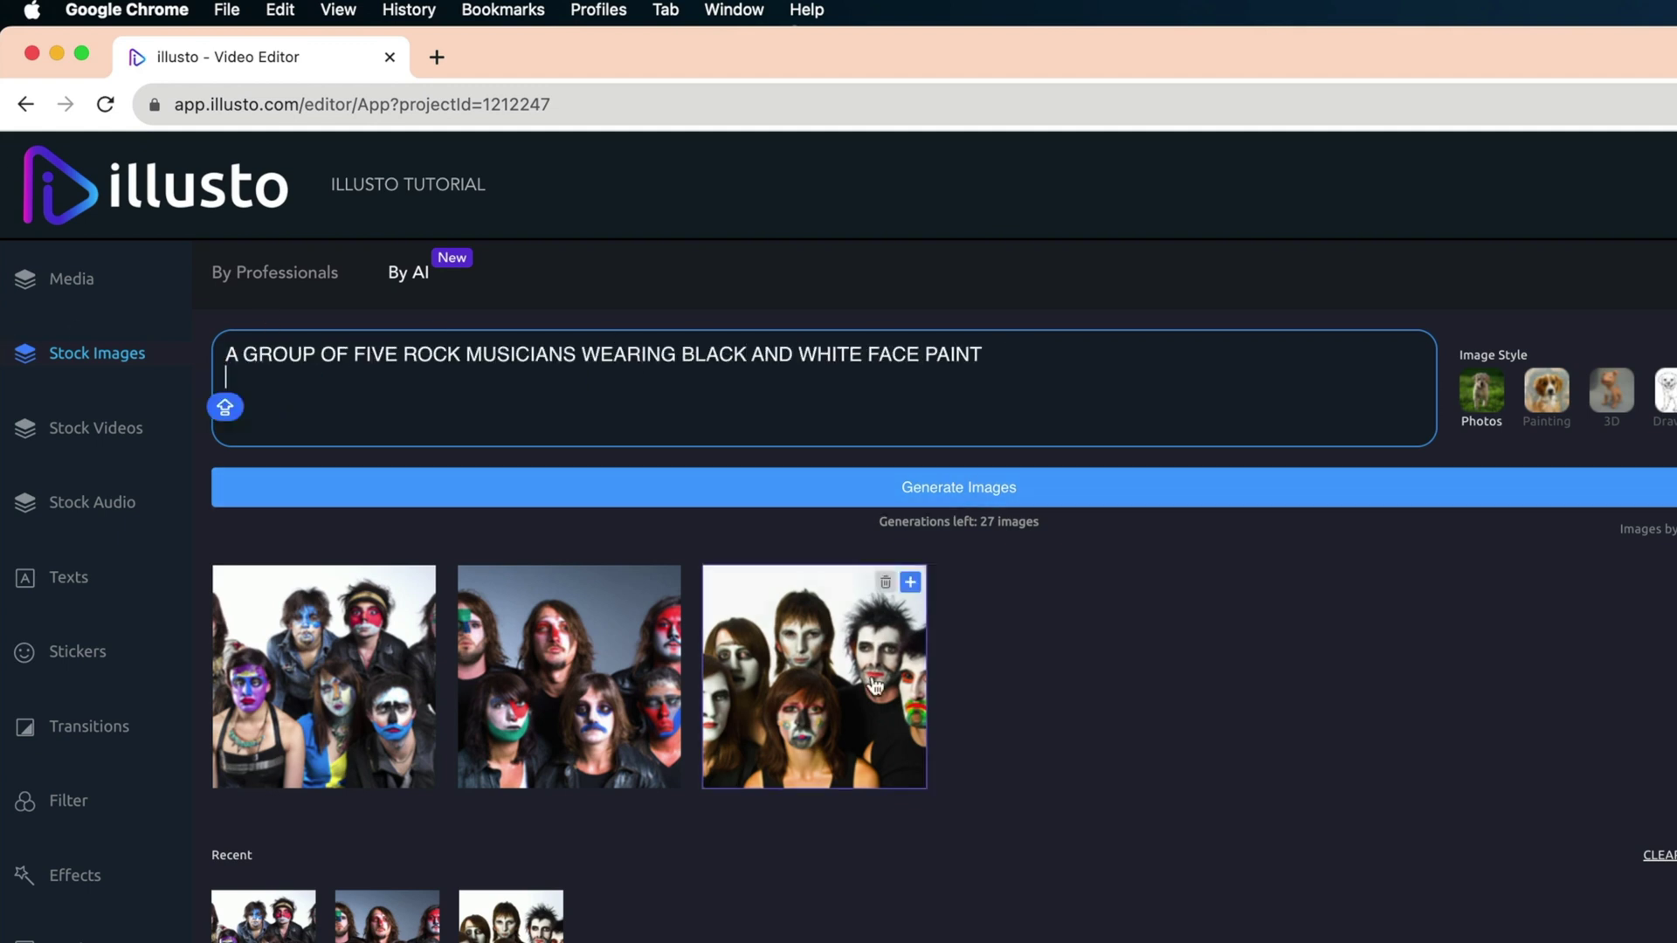
pyautogui.click(827, 476)
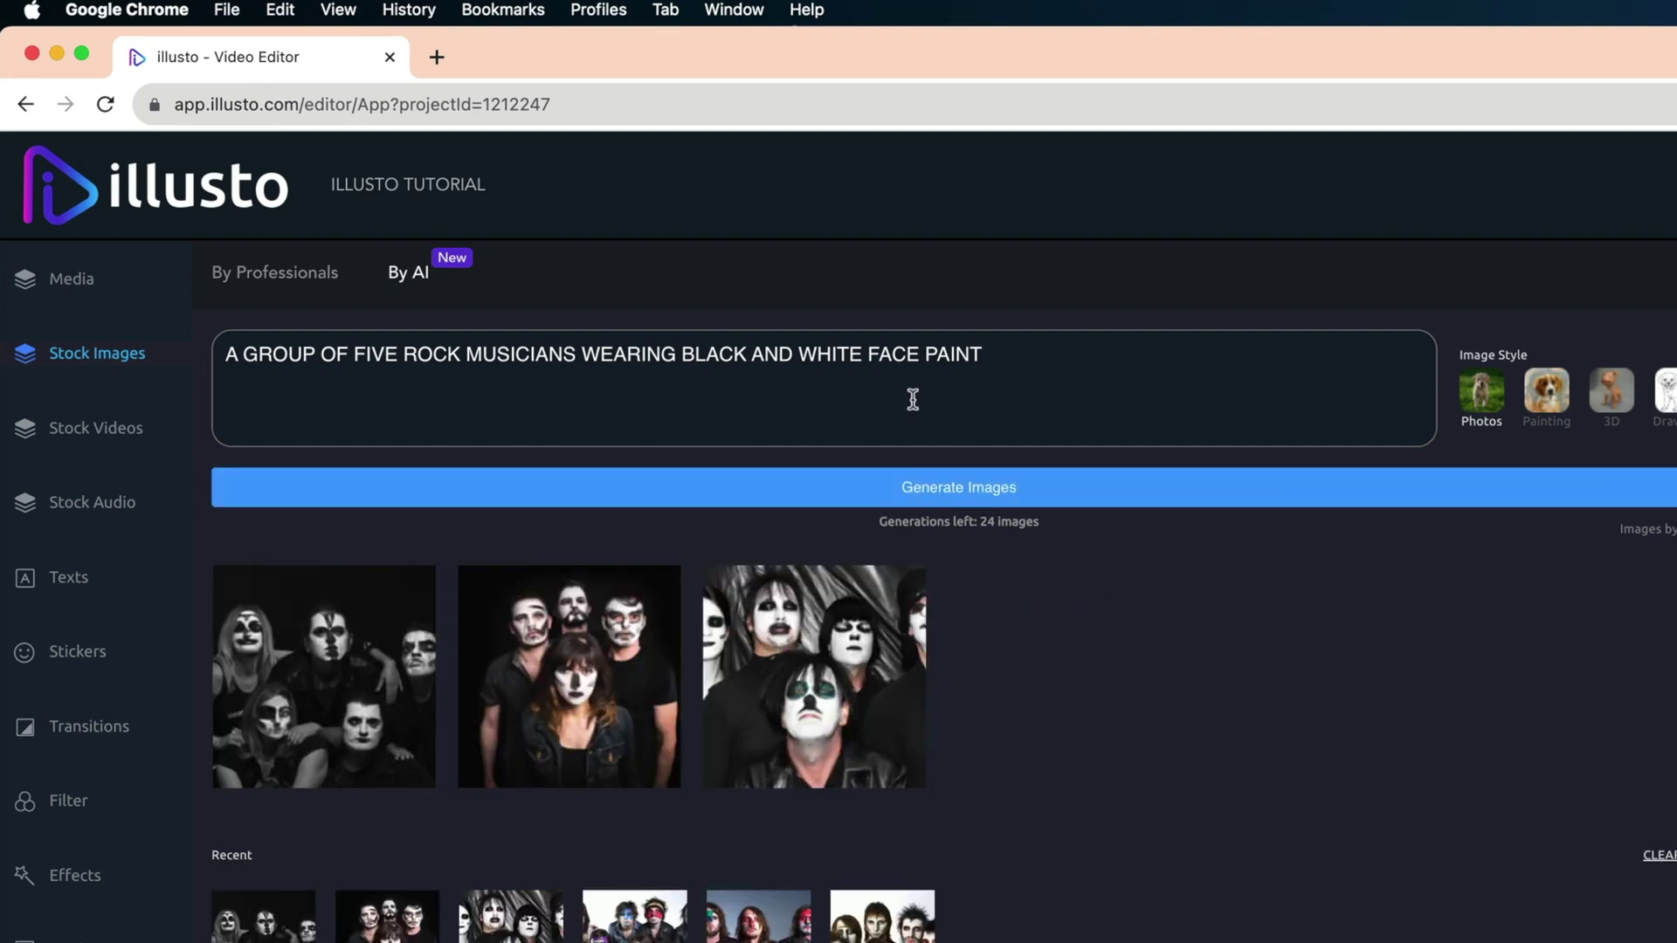
# Add a face-paint photo to media, place it after the clips, and extend the music over it.
pyautogui.moveTo(551, 713)
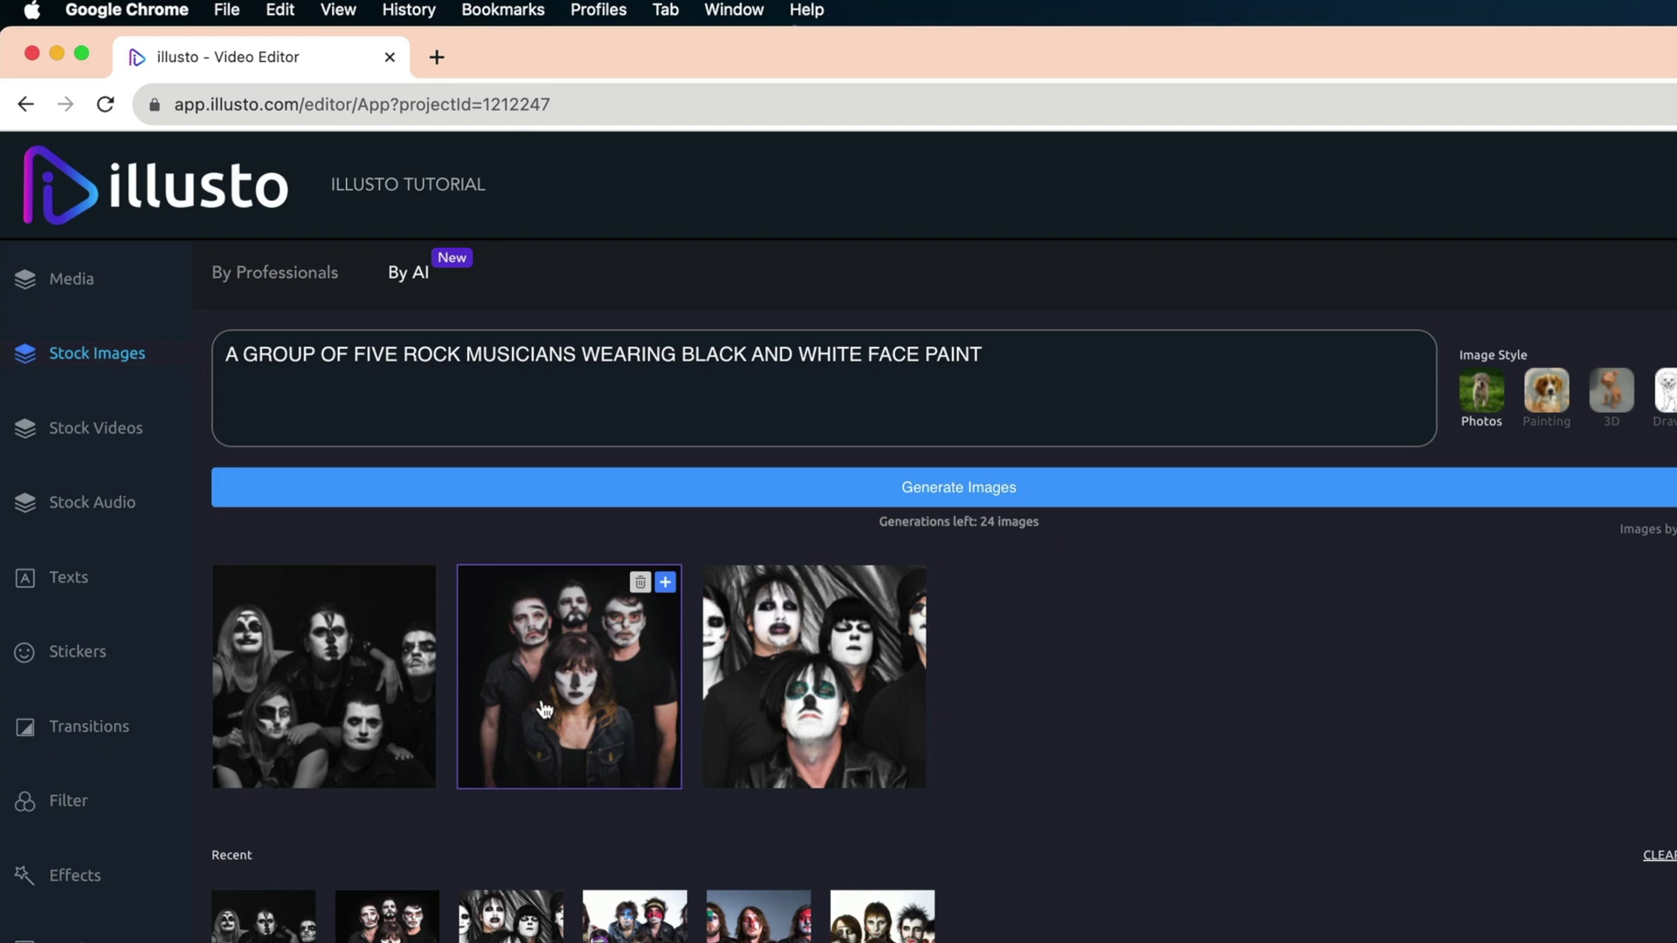
pyautogui.click(666, 583)
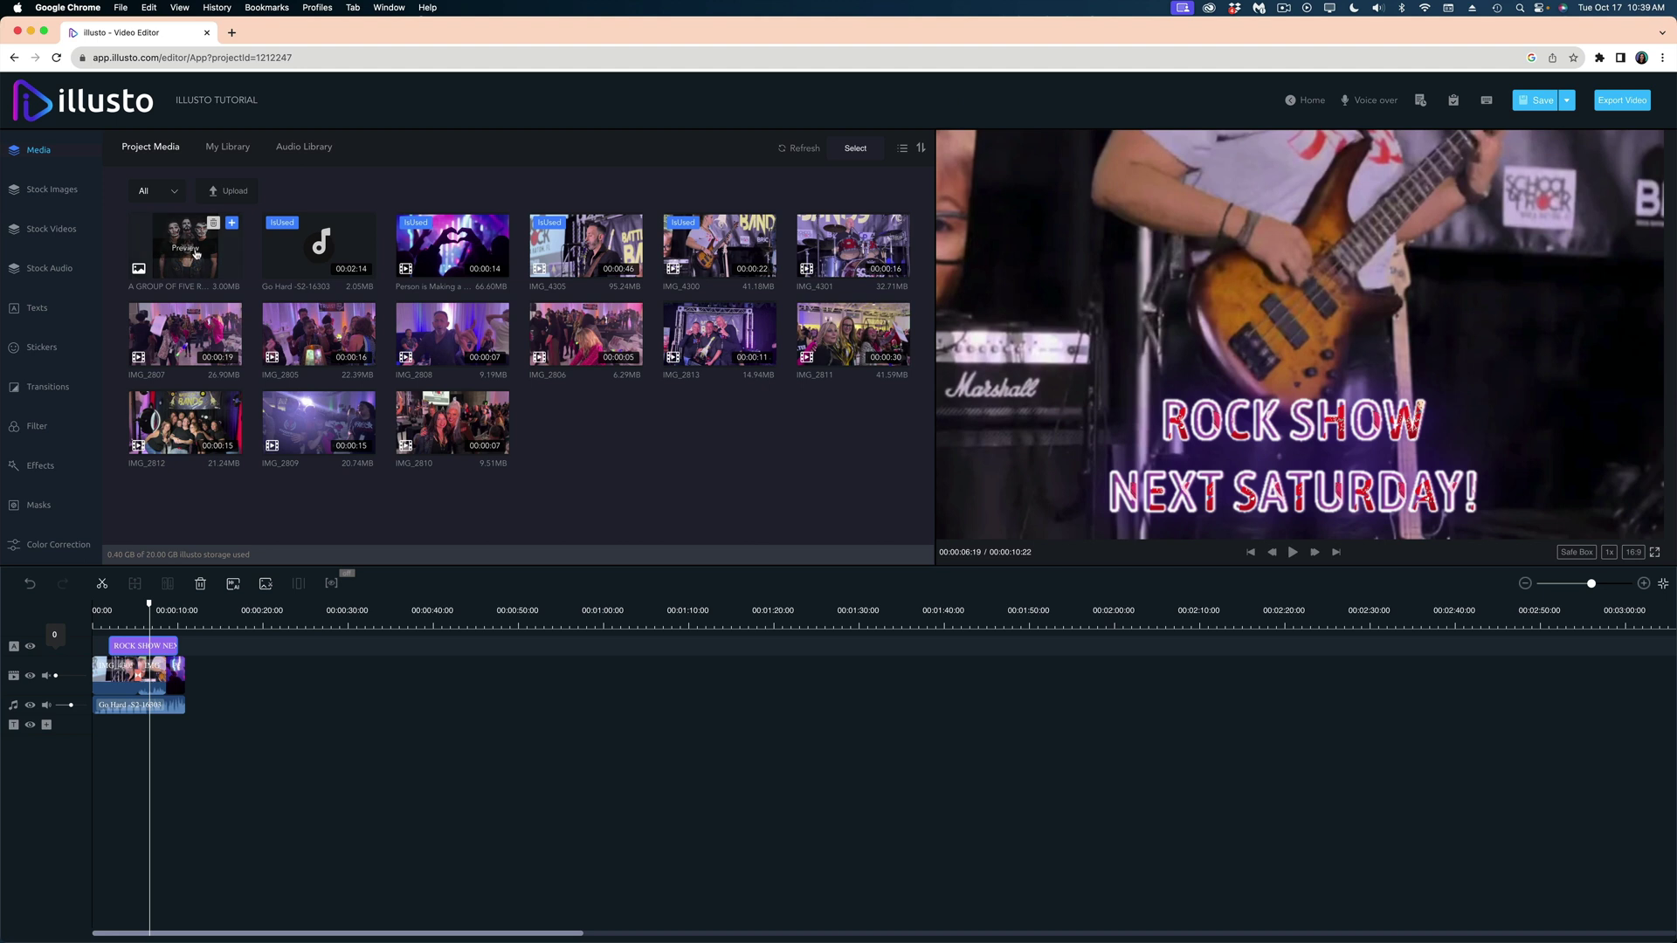
pyautogui.moveTo(200, 268); pyautogui.dragTo(214, 671)
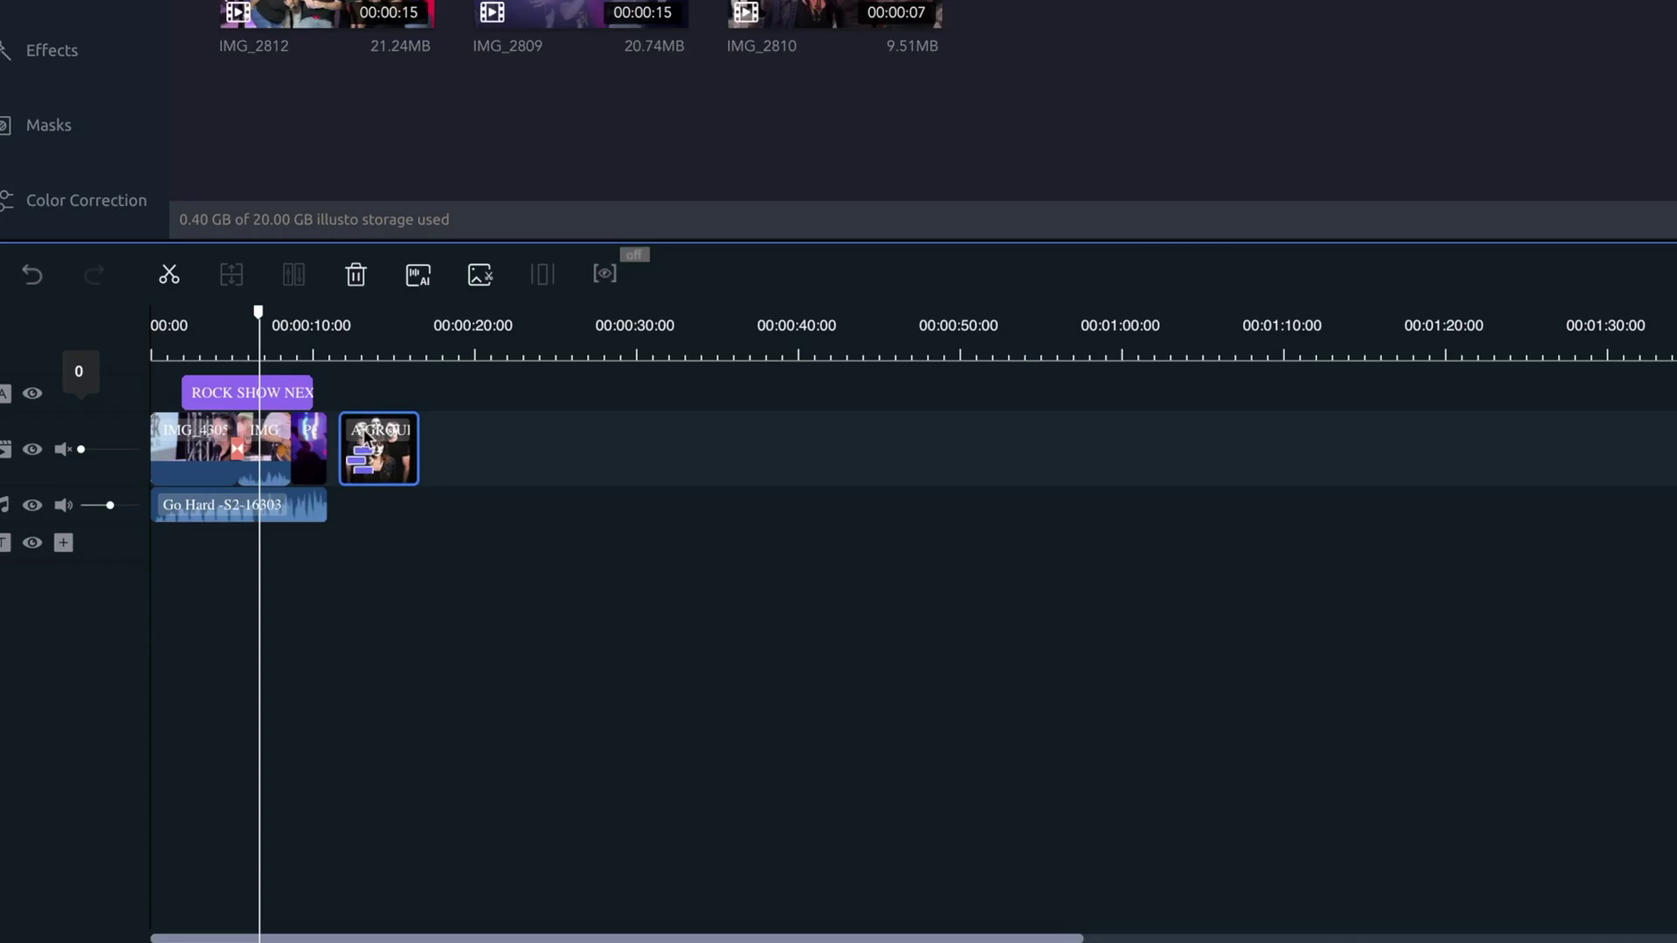
pyautogui.click(355, 371)
pyautogui.moveTo(356, 339); pyautogui.dragTo(408, 401)
pyautogui.click(312, 511)
pyautogui.moveTo(323, 502); pyautogui.dragTo(401, 501)
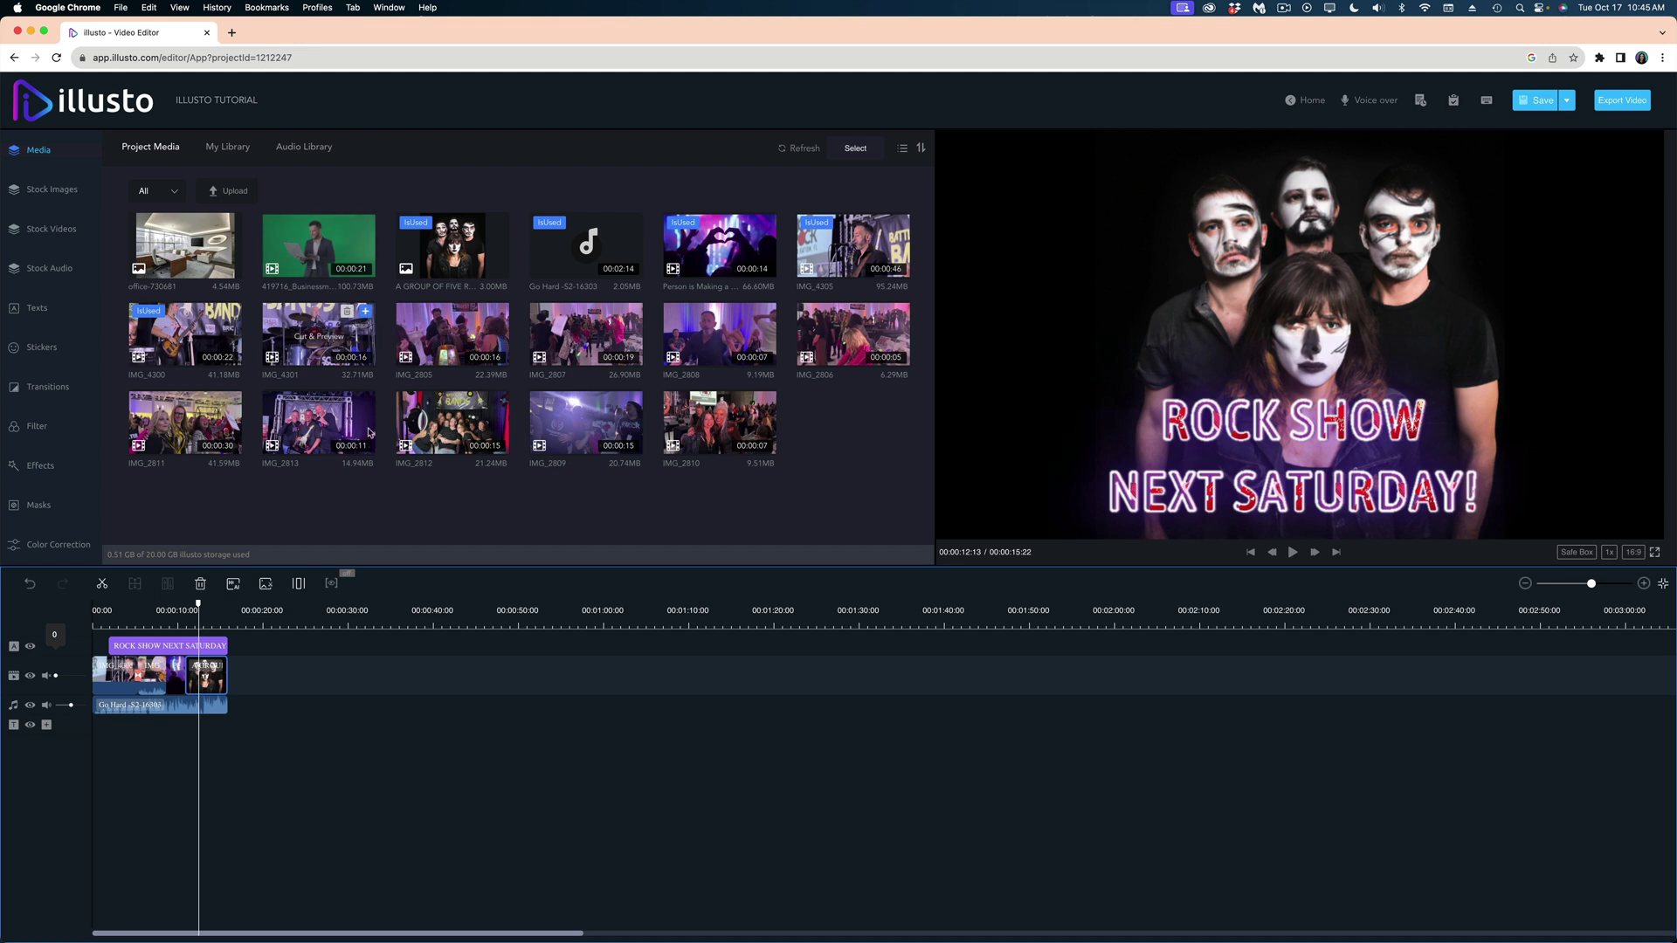
# Place the green-screen businessman clip on the timeline and select it.
pyautogui.moveTo(307, 247)
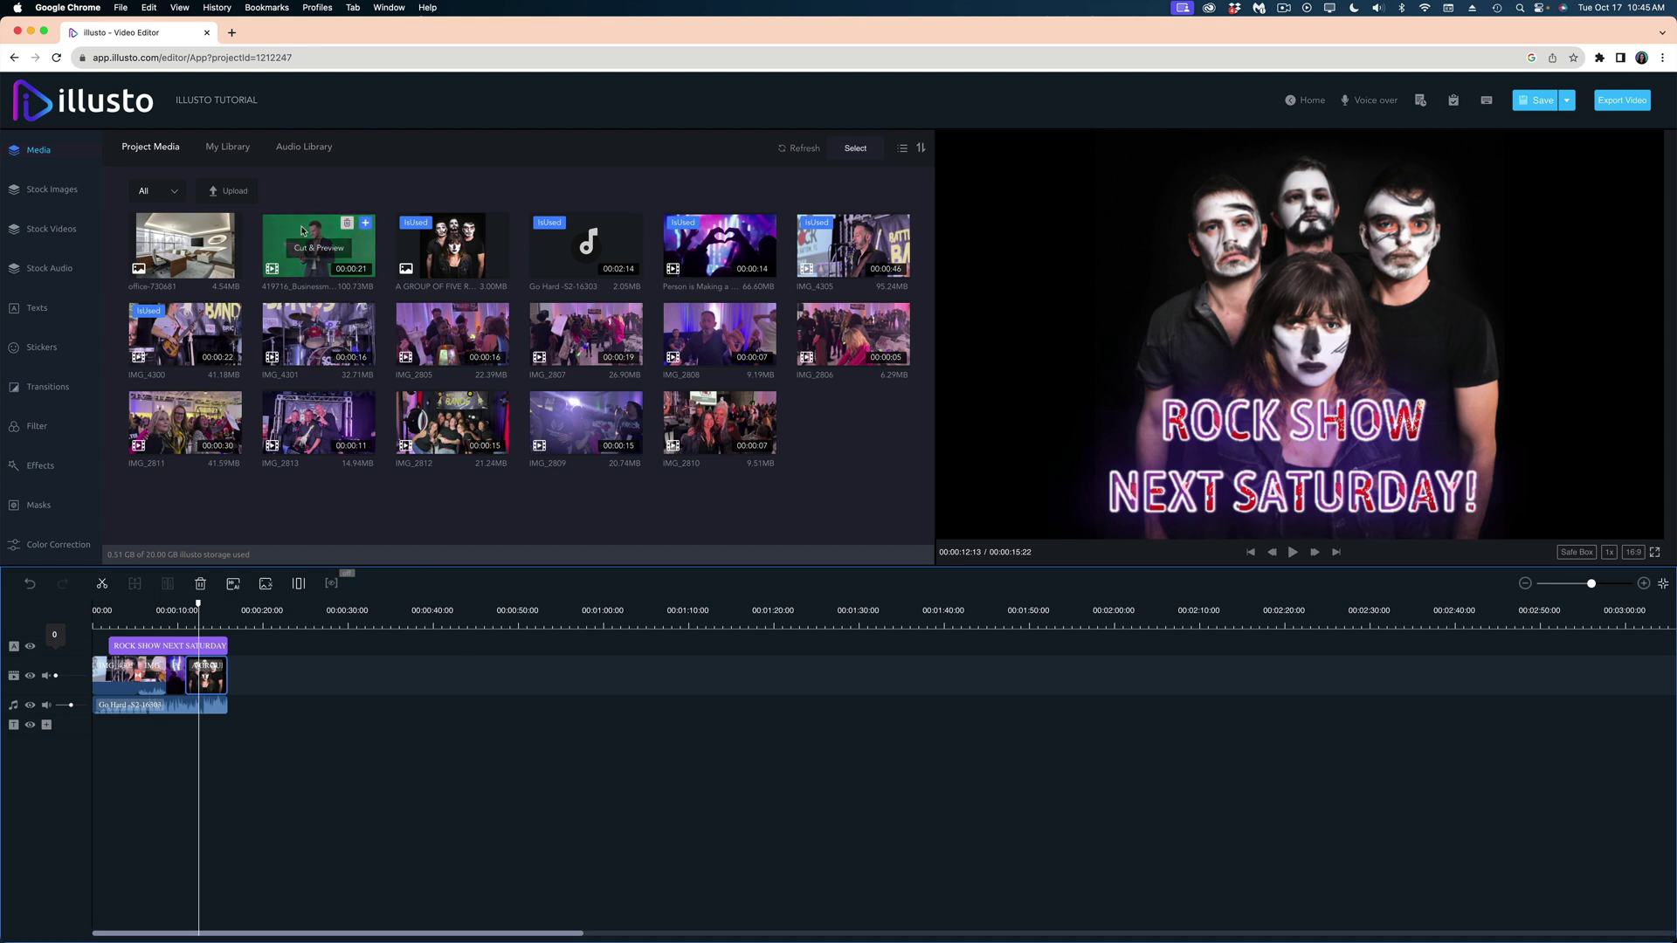
pyautogui.moveTo(303, 233); pyautogui.dragTo(483, 683)
pyautogui.moveTo(528, 629); pyautogui.dragTo(561, 629)
pyautogui.click(553, 692)
# Key out the green background with Master Key's Pen and raise Shrink Intensity.
pyautogui.doubleClick(554, 689)
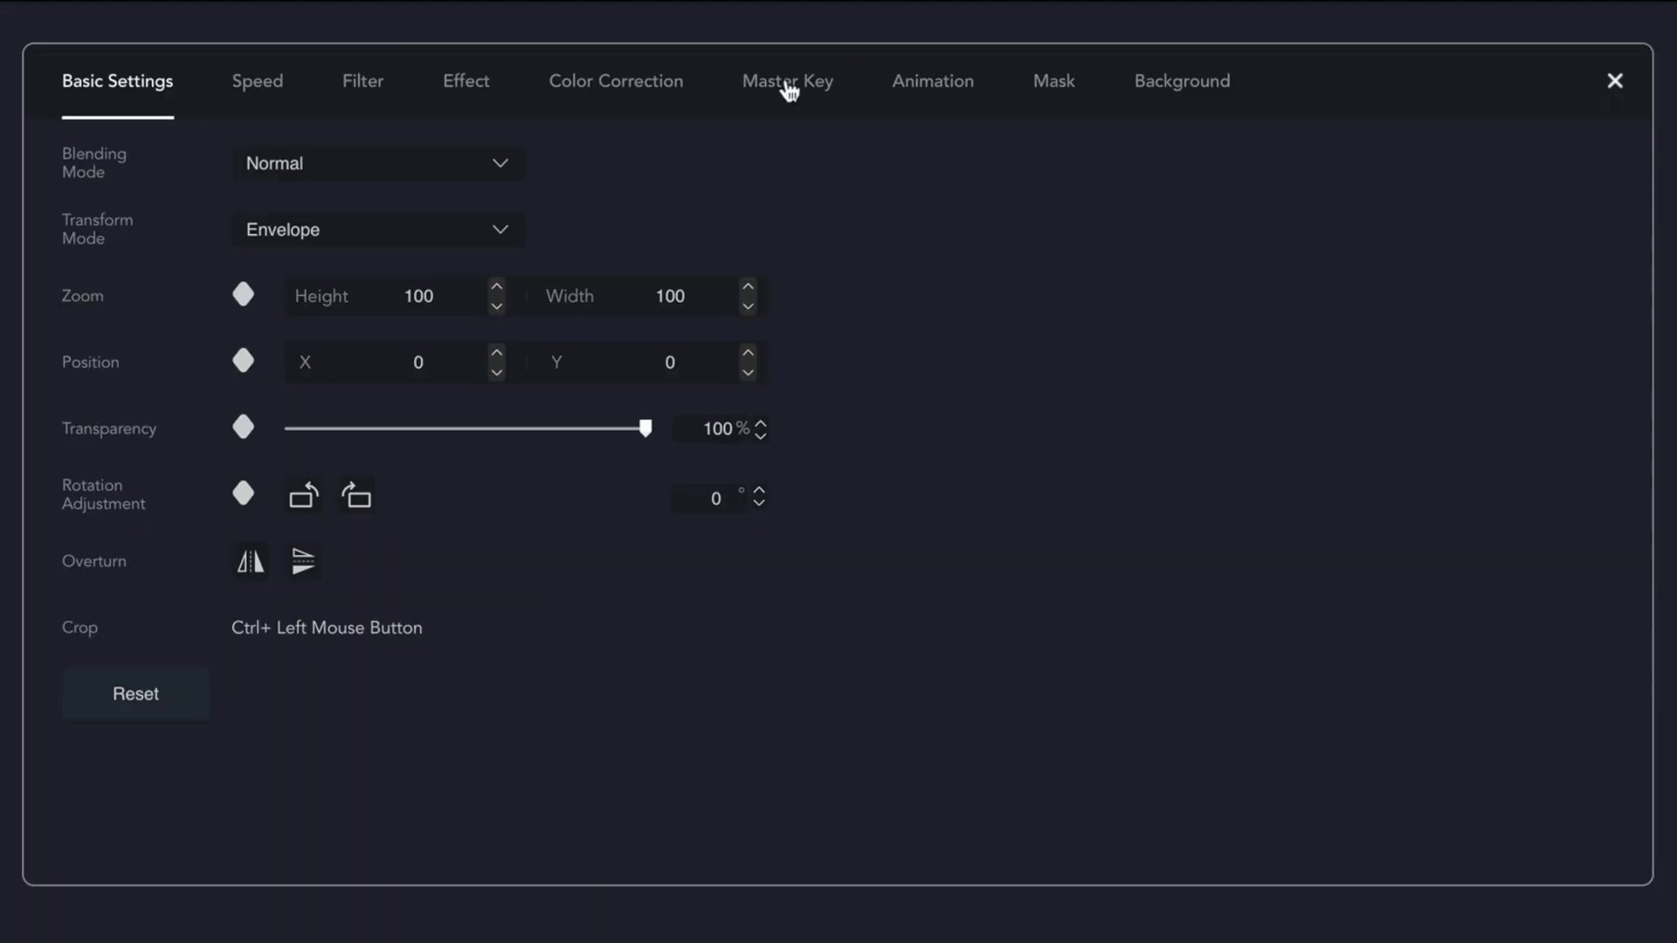
pyautogui.click(788, 87)
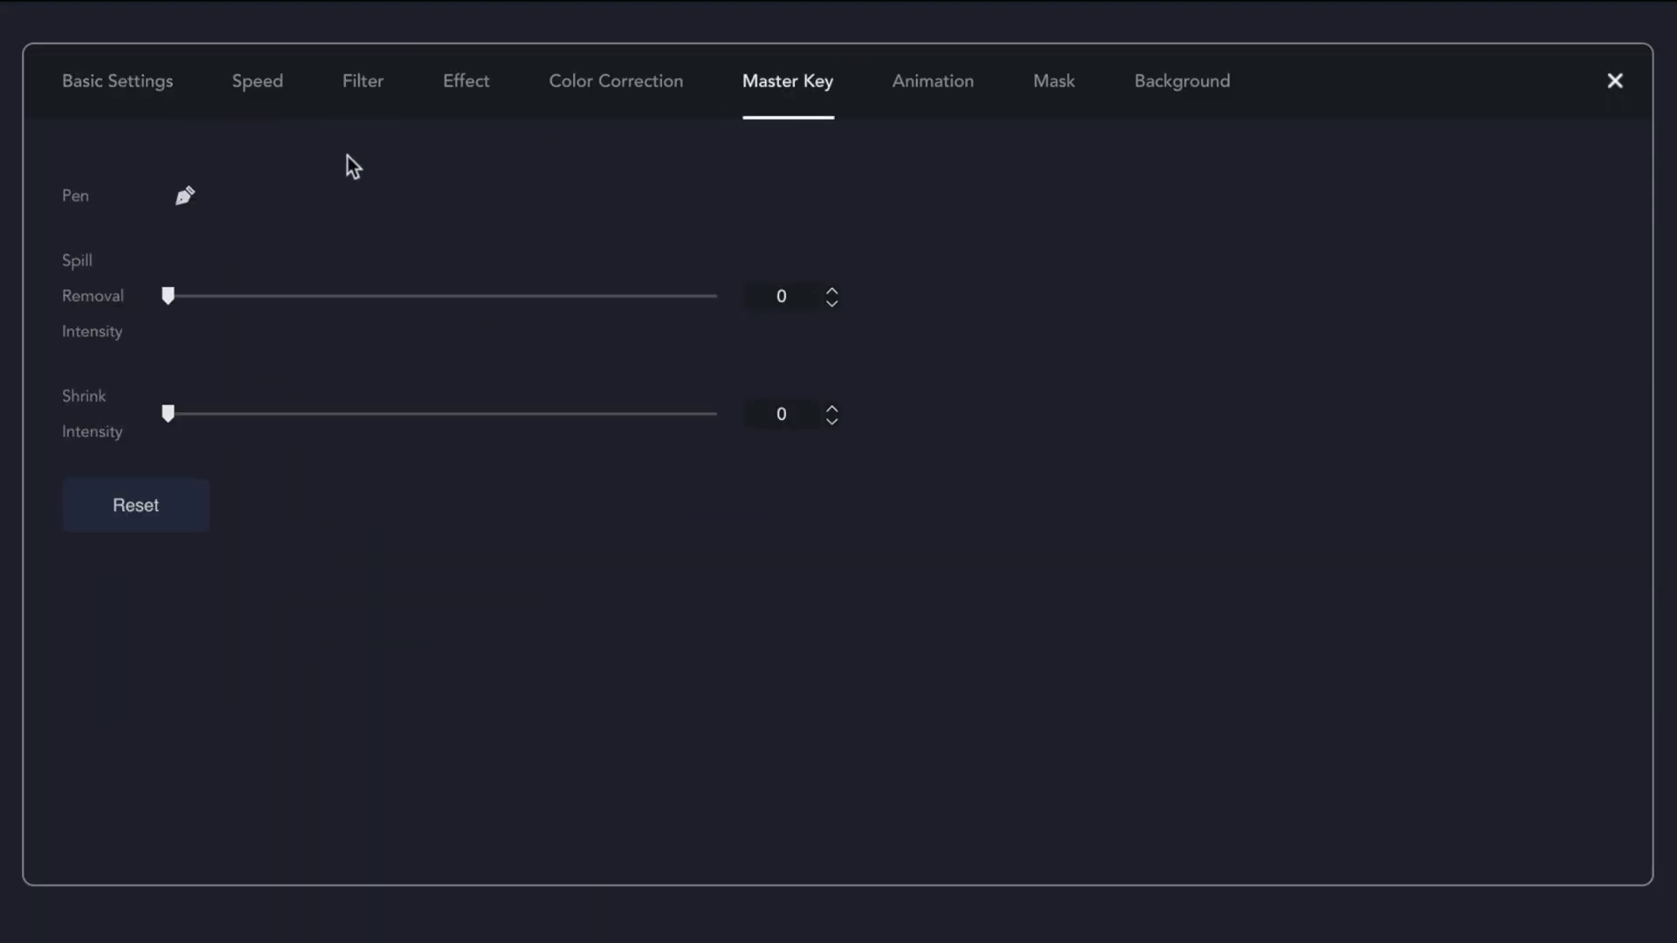
pyautogui.click(184, 197)
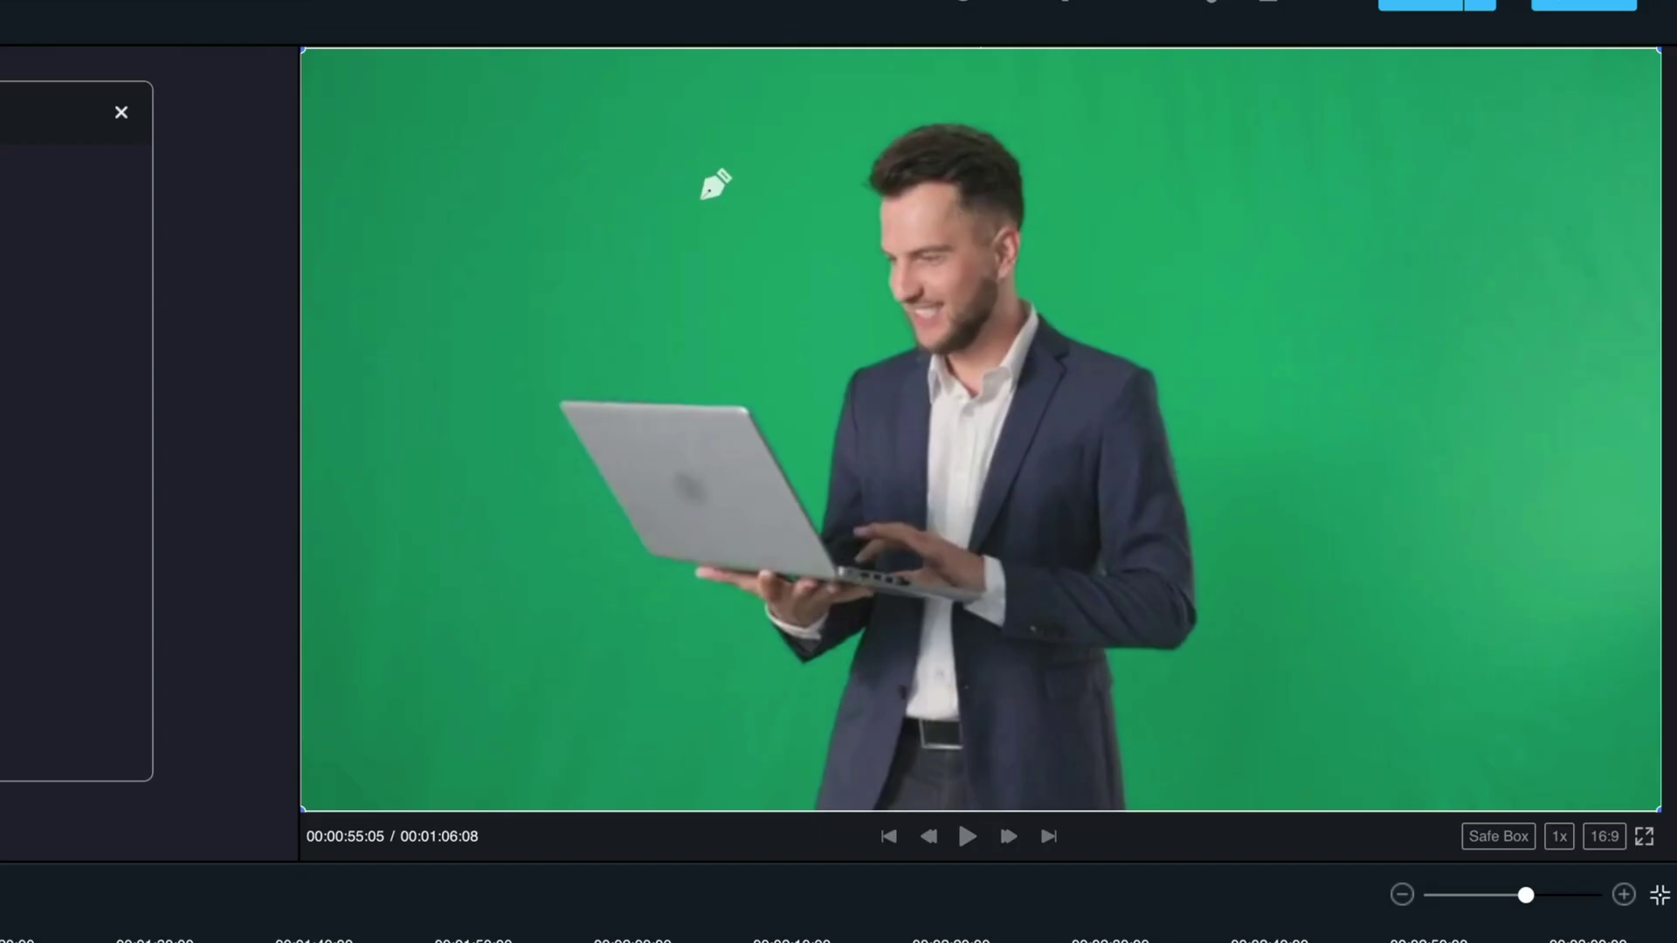
pyautogui.click(702, 196)
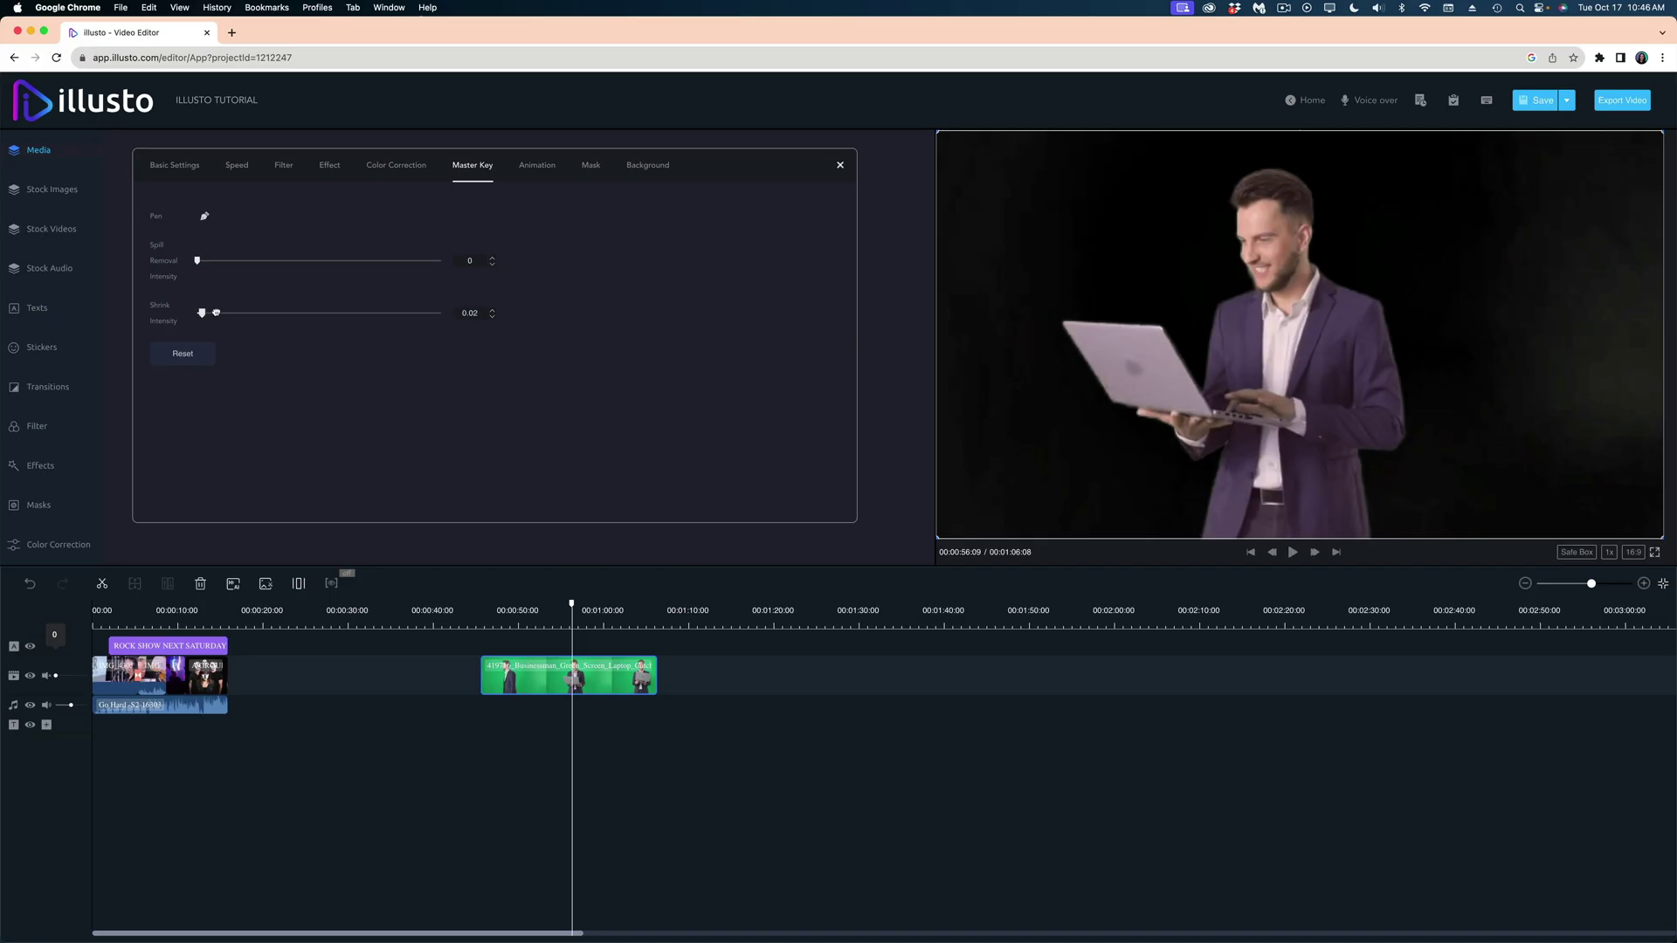
pyautogui.moveTo(200, 312); pyautogui.dragTo(305, 322)
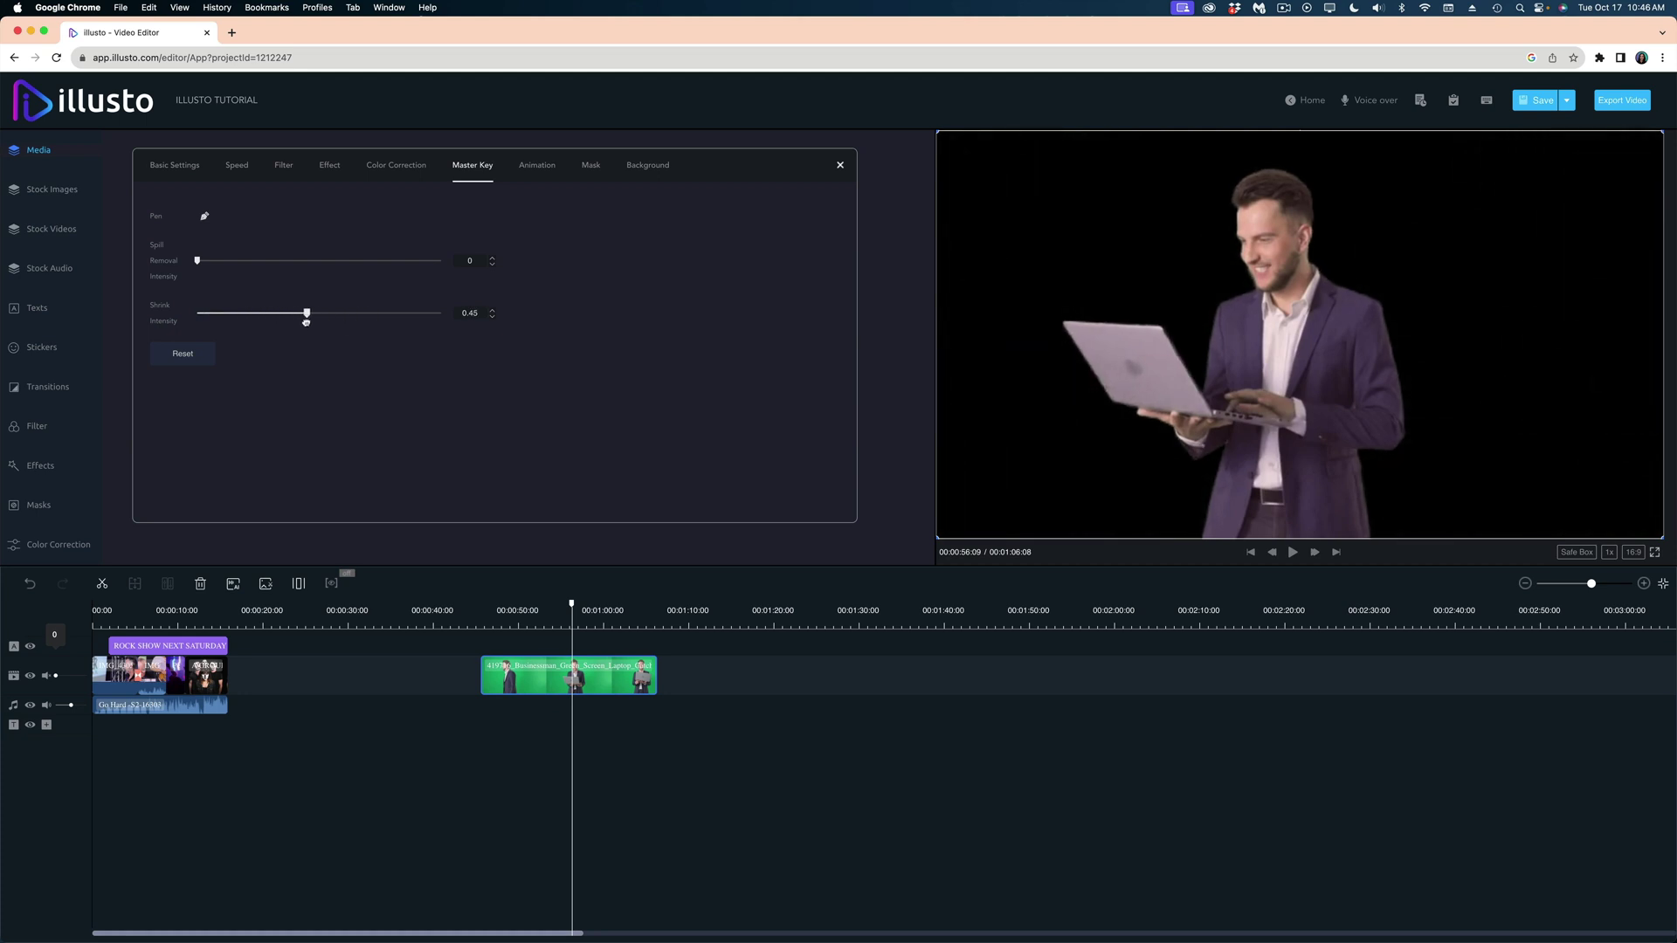
pyautogui.click(63, 159)
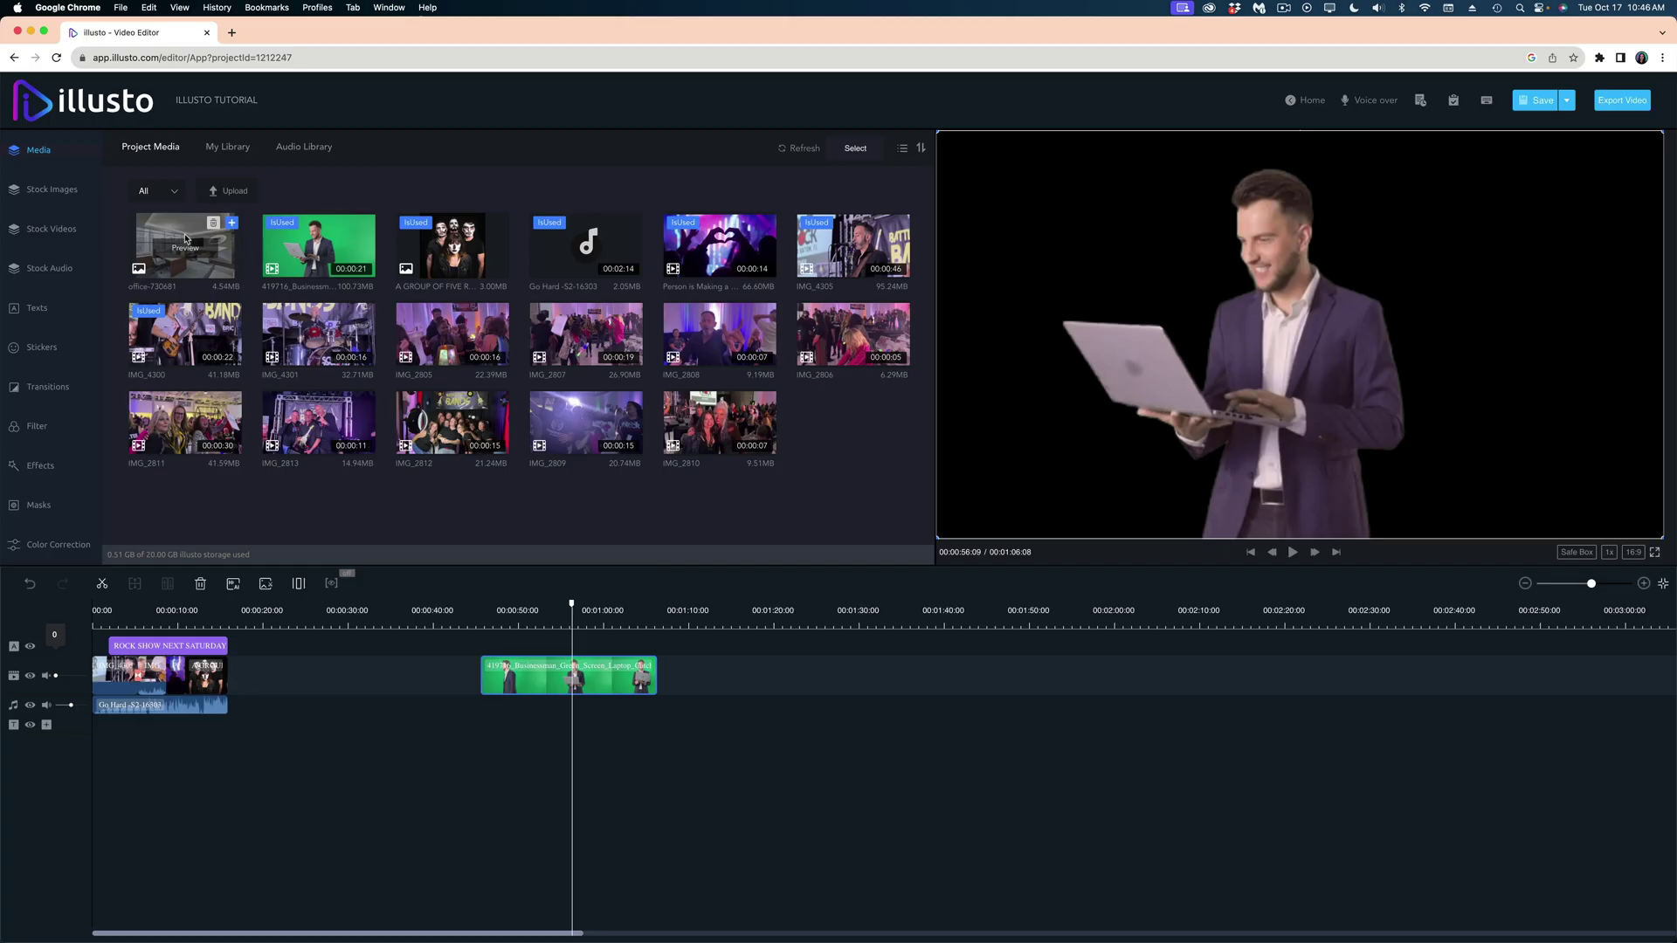
# Place the office-730681 photo on the track beneath the keyed businessman clip.
pyautogui.moveTo(371, 454); pyautogui.dragTo(485, 714)
pyautogui.click(534, 608)
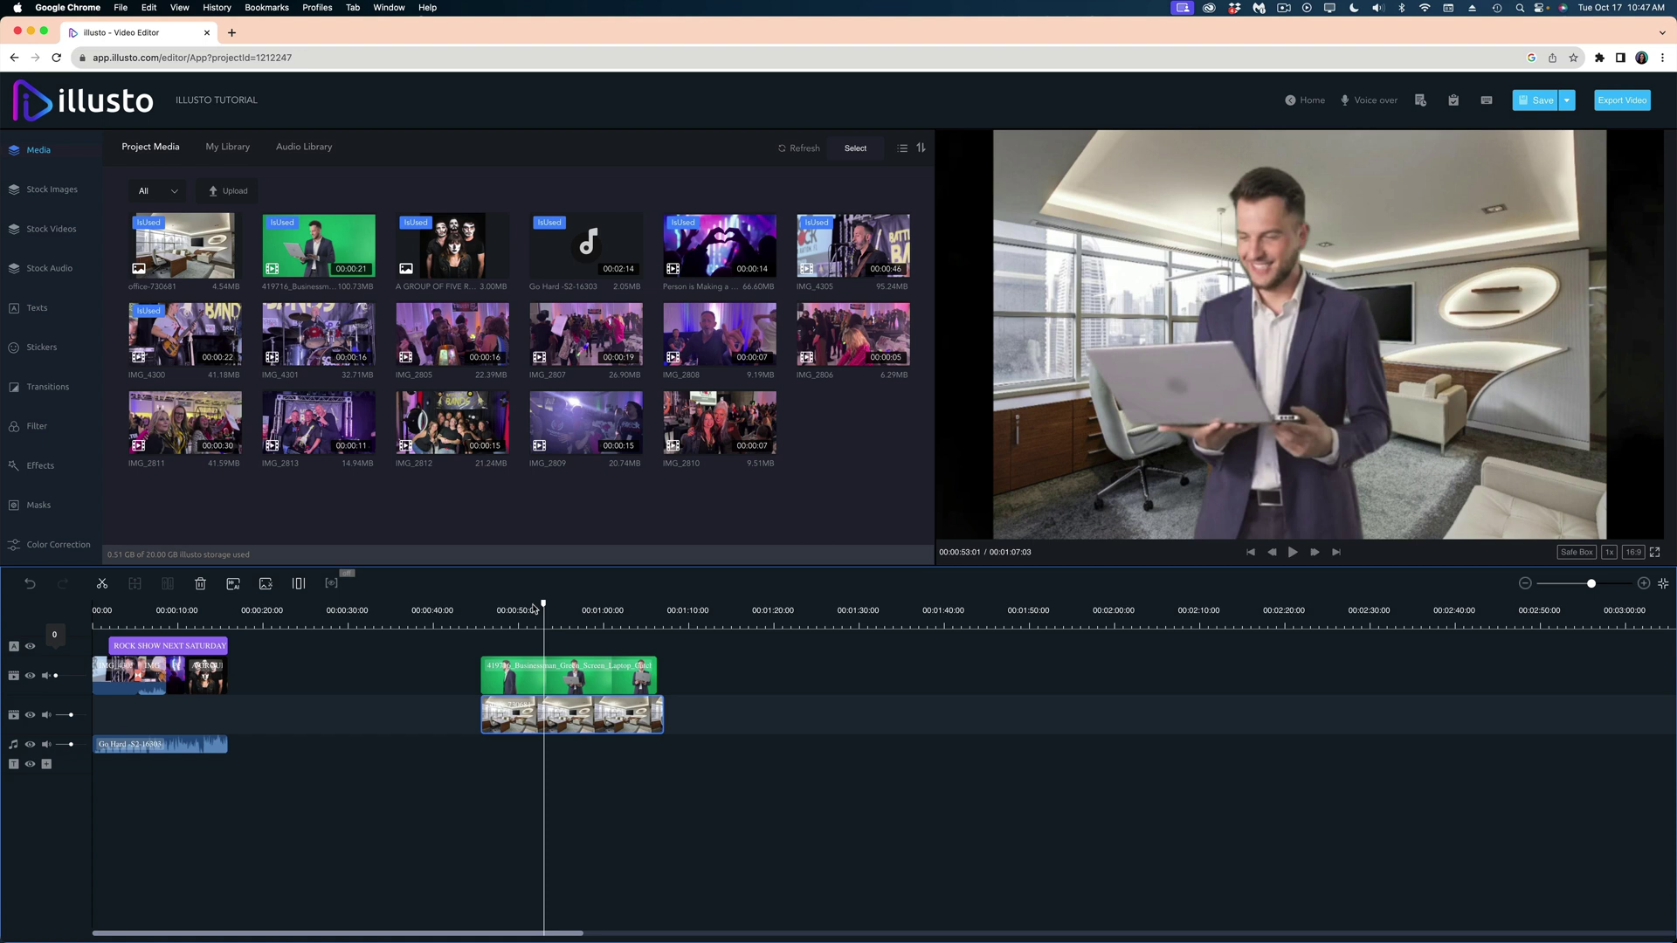
pyautogui.moveTo(537, 610); pyautogui.dragTo(580, 613)
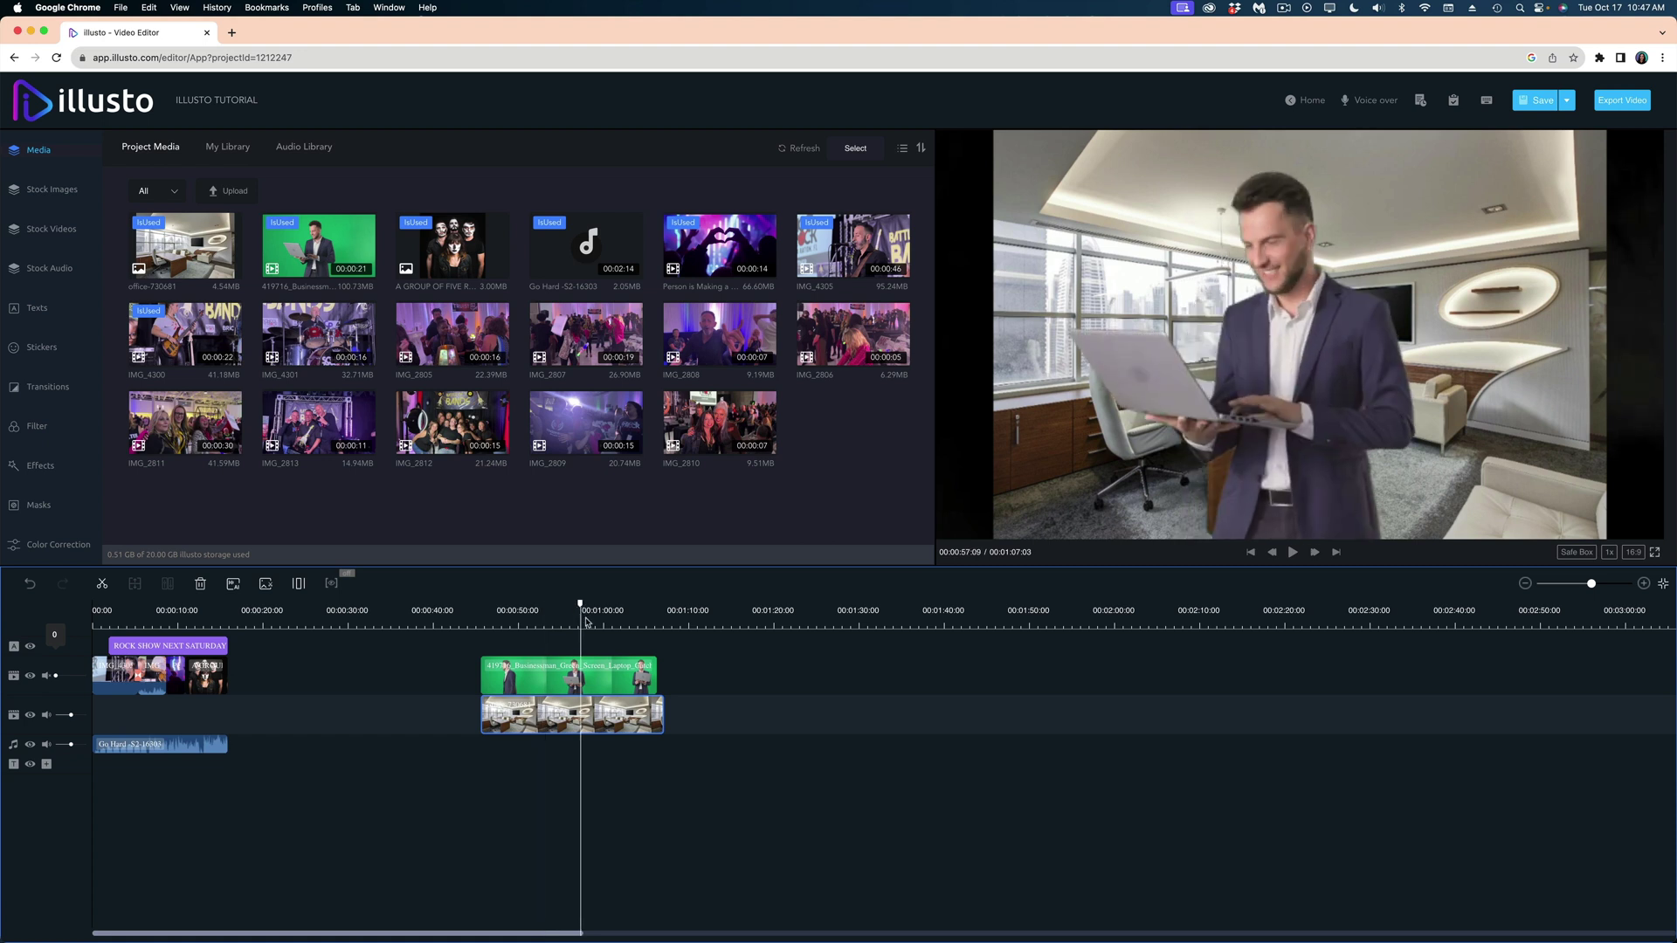
# Scale the office background's Zoom Height and Width up to 127%.
pyautogui.doubleClick(578, 723)
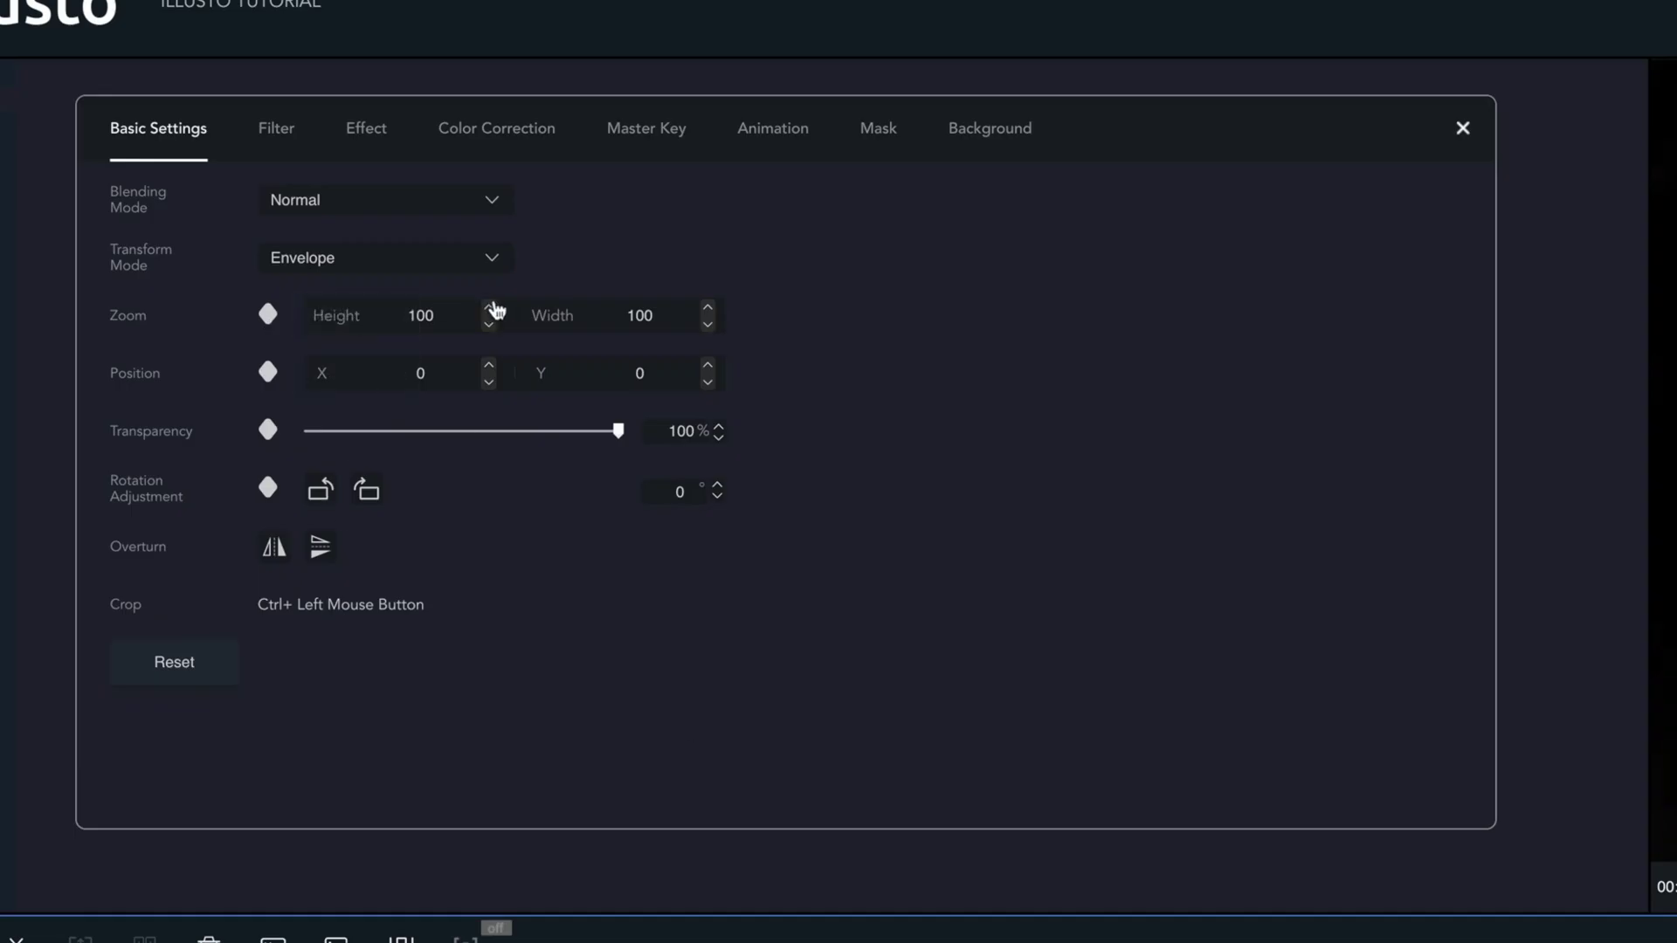
pyautogui.moveTo(490, 308); pyautogui.dragTo(490, 309)
pyautogui.click(344, 258)
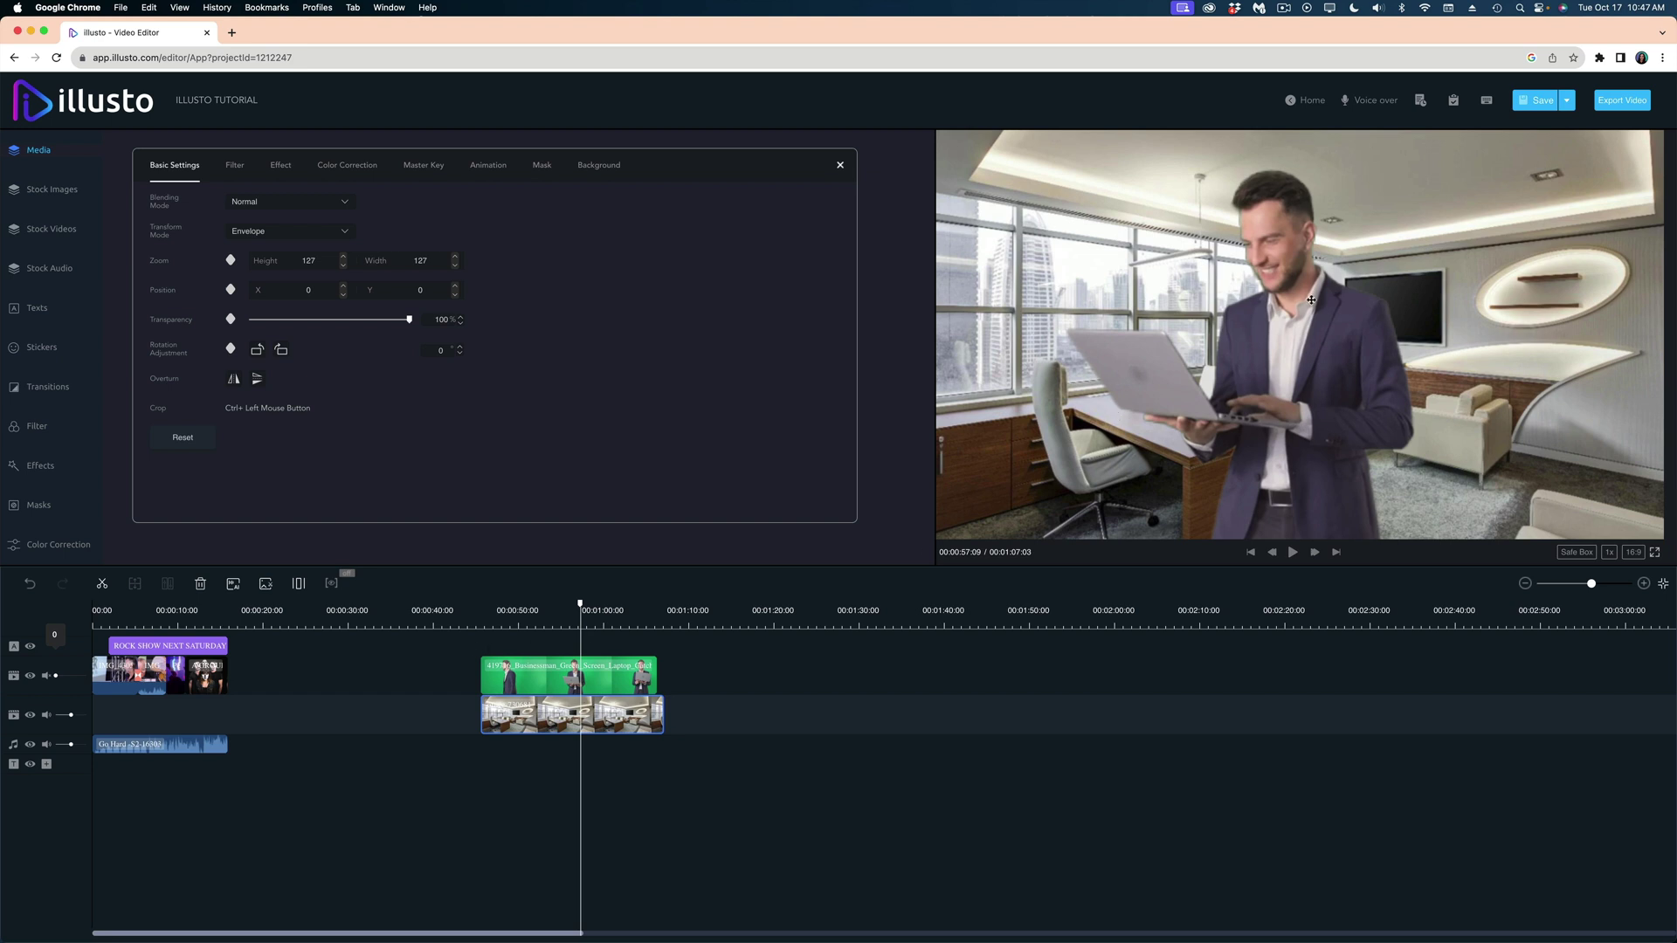
pyautogui.click(593, 680)
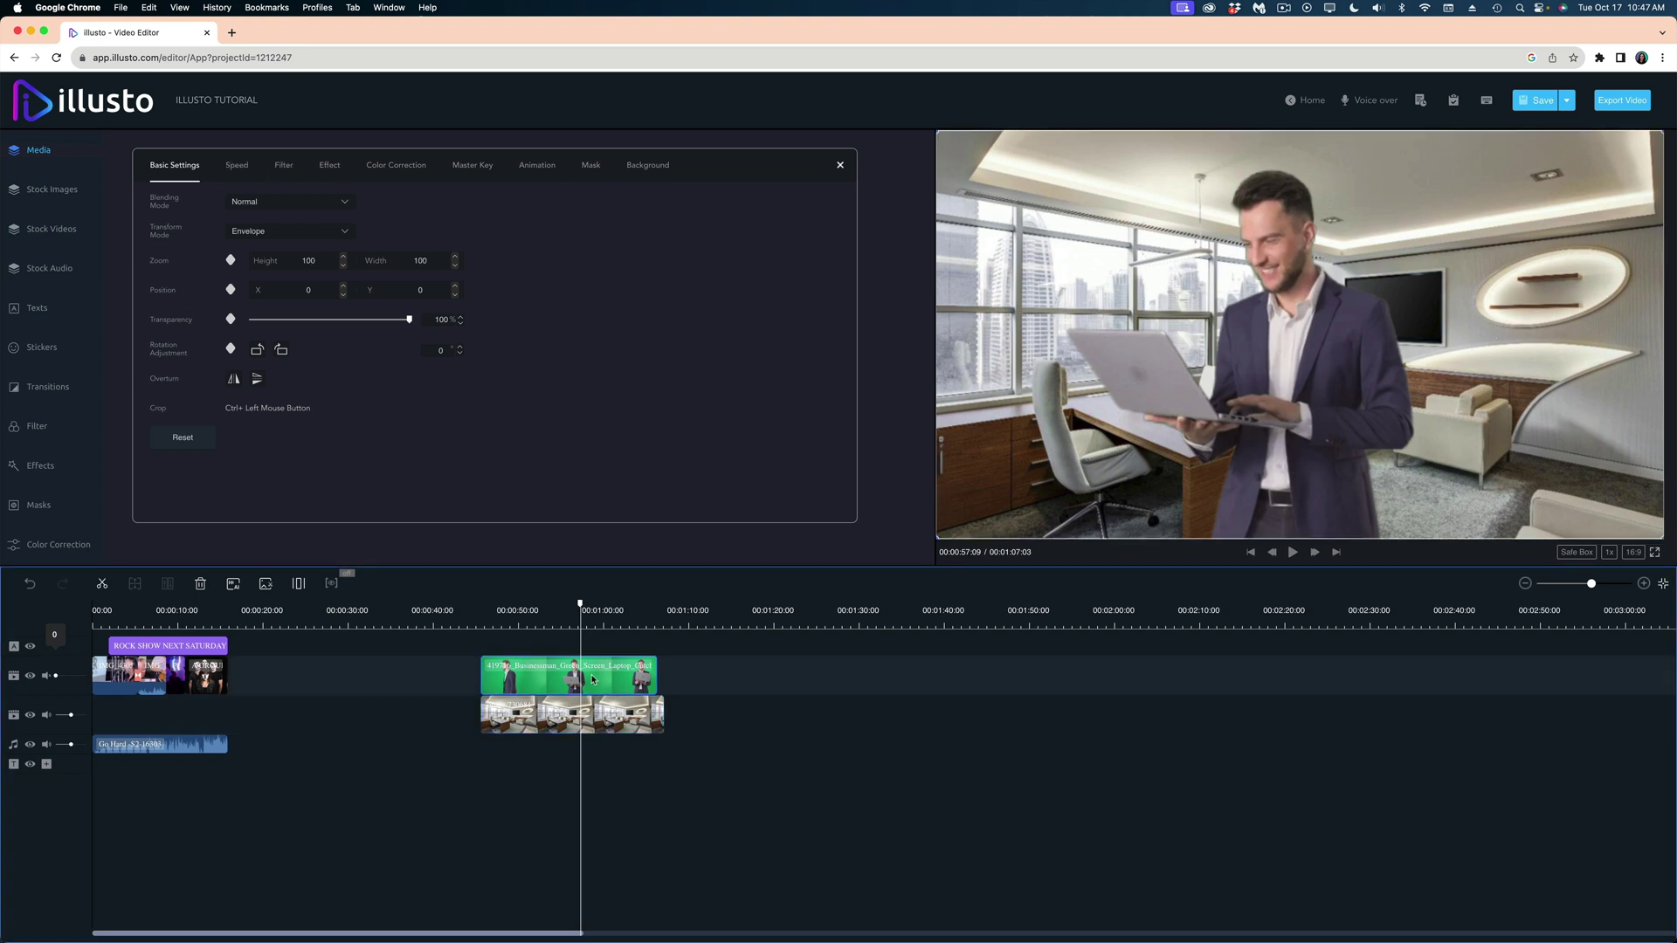
pyautogui.click(308, 290)
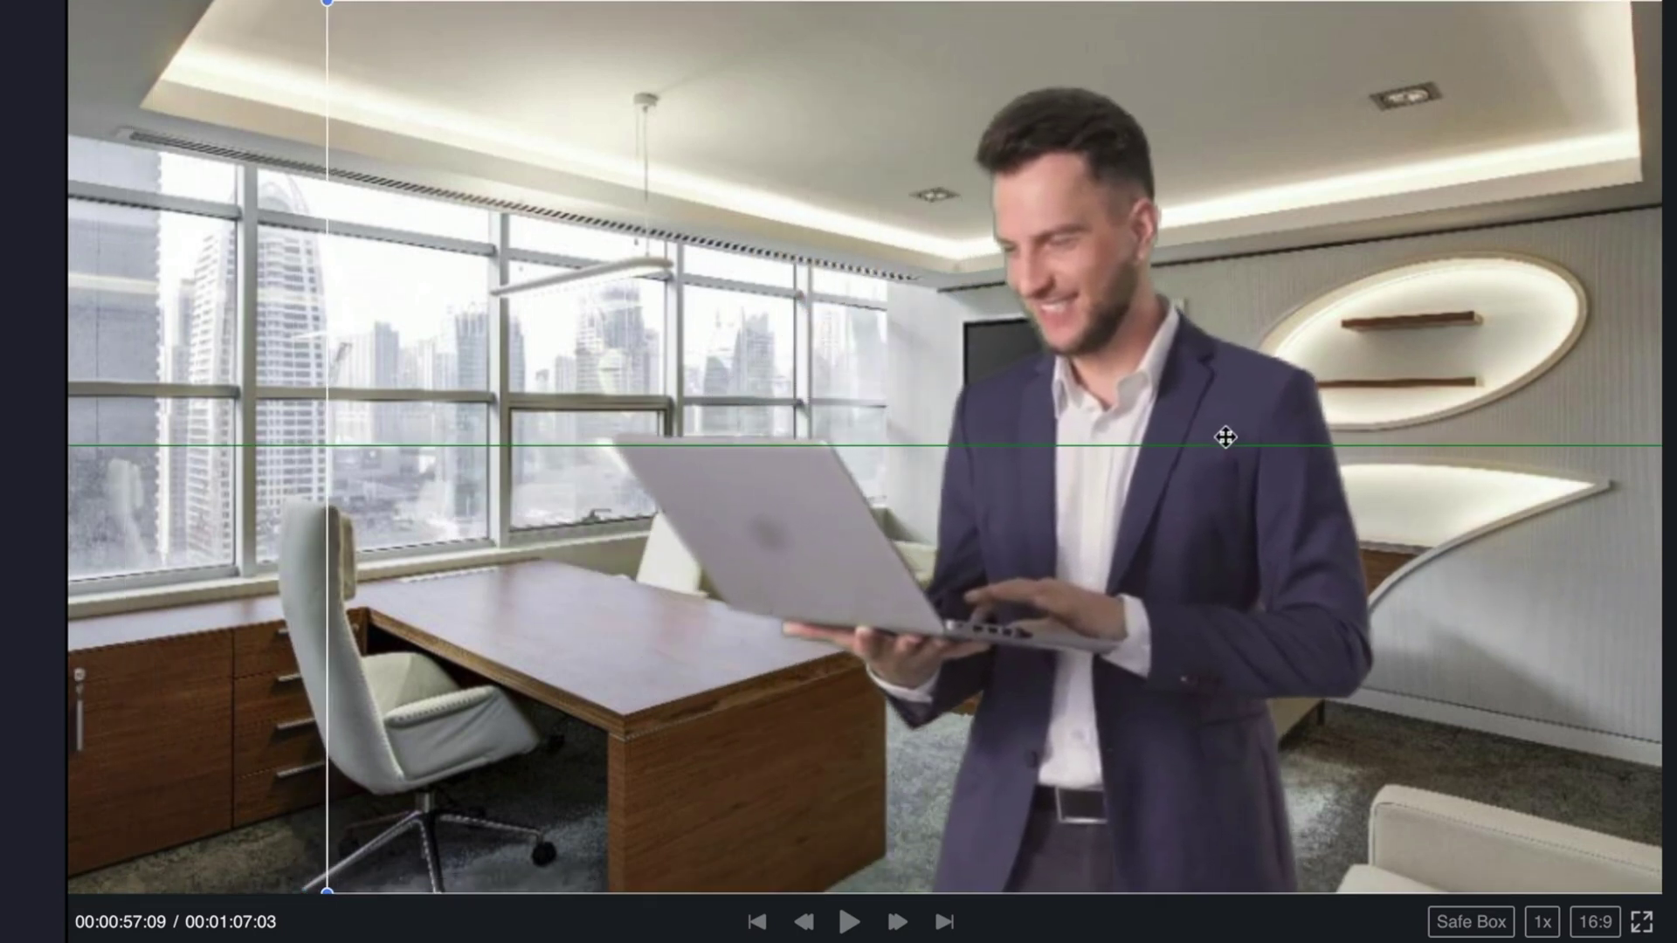
# Trim IMG_2813 to about a two-second cut and confirm it onto the timeline.
pyautogui.click(50, 157)
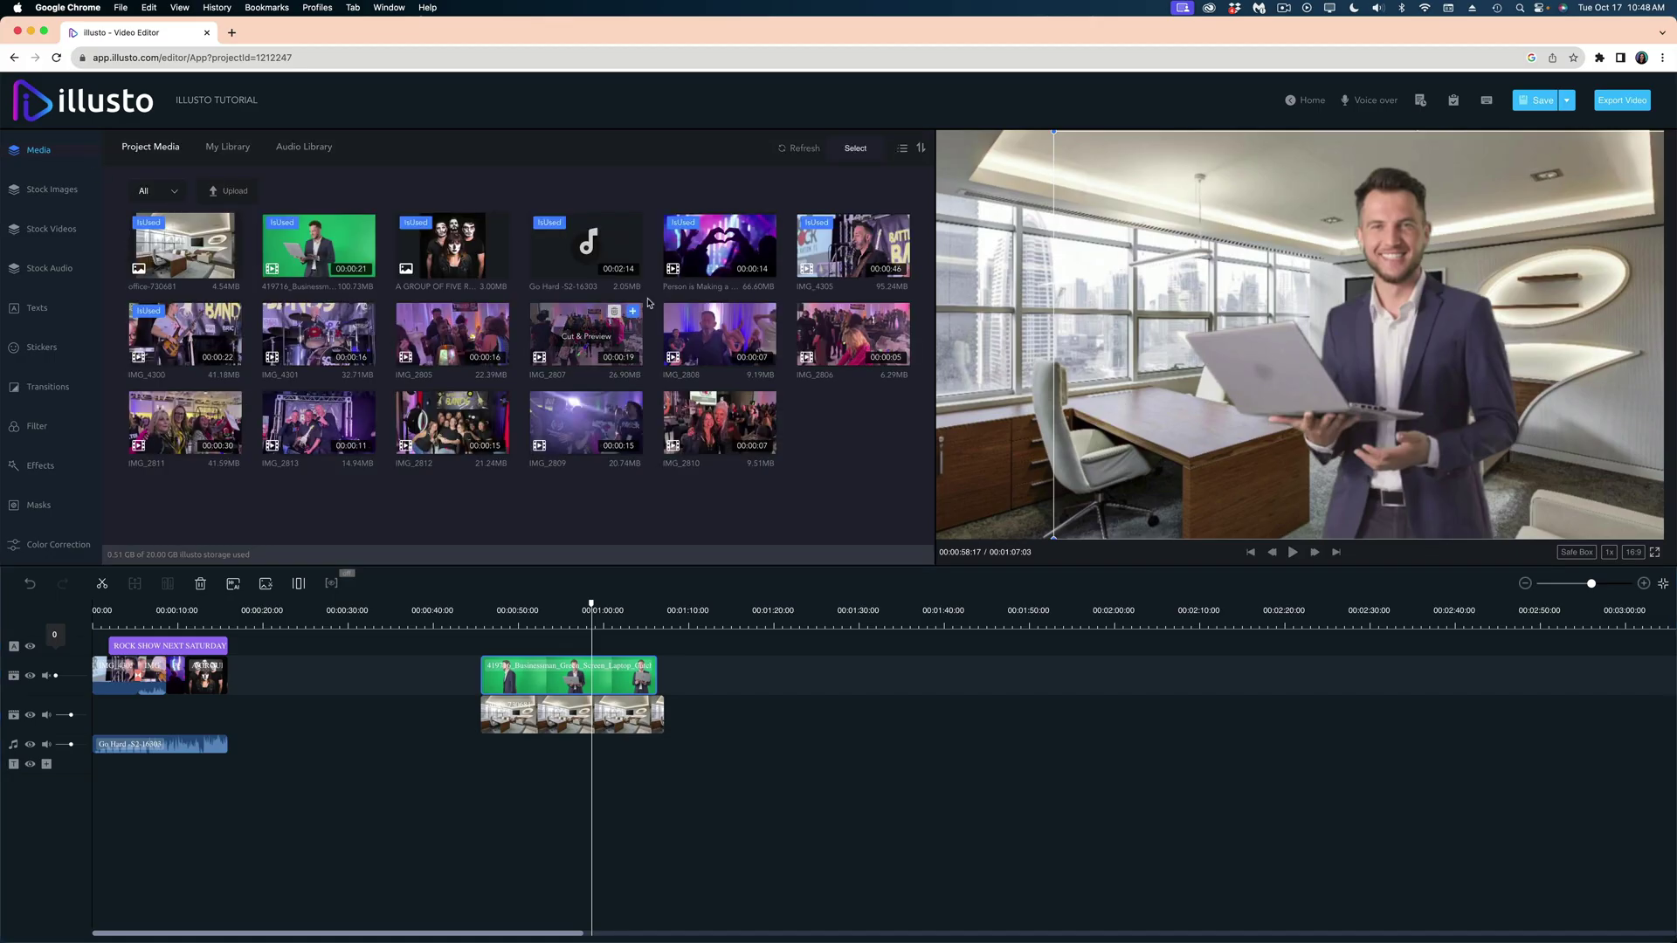
pyautogui.moveTo(686, 365)
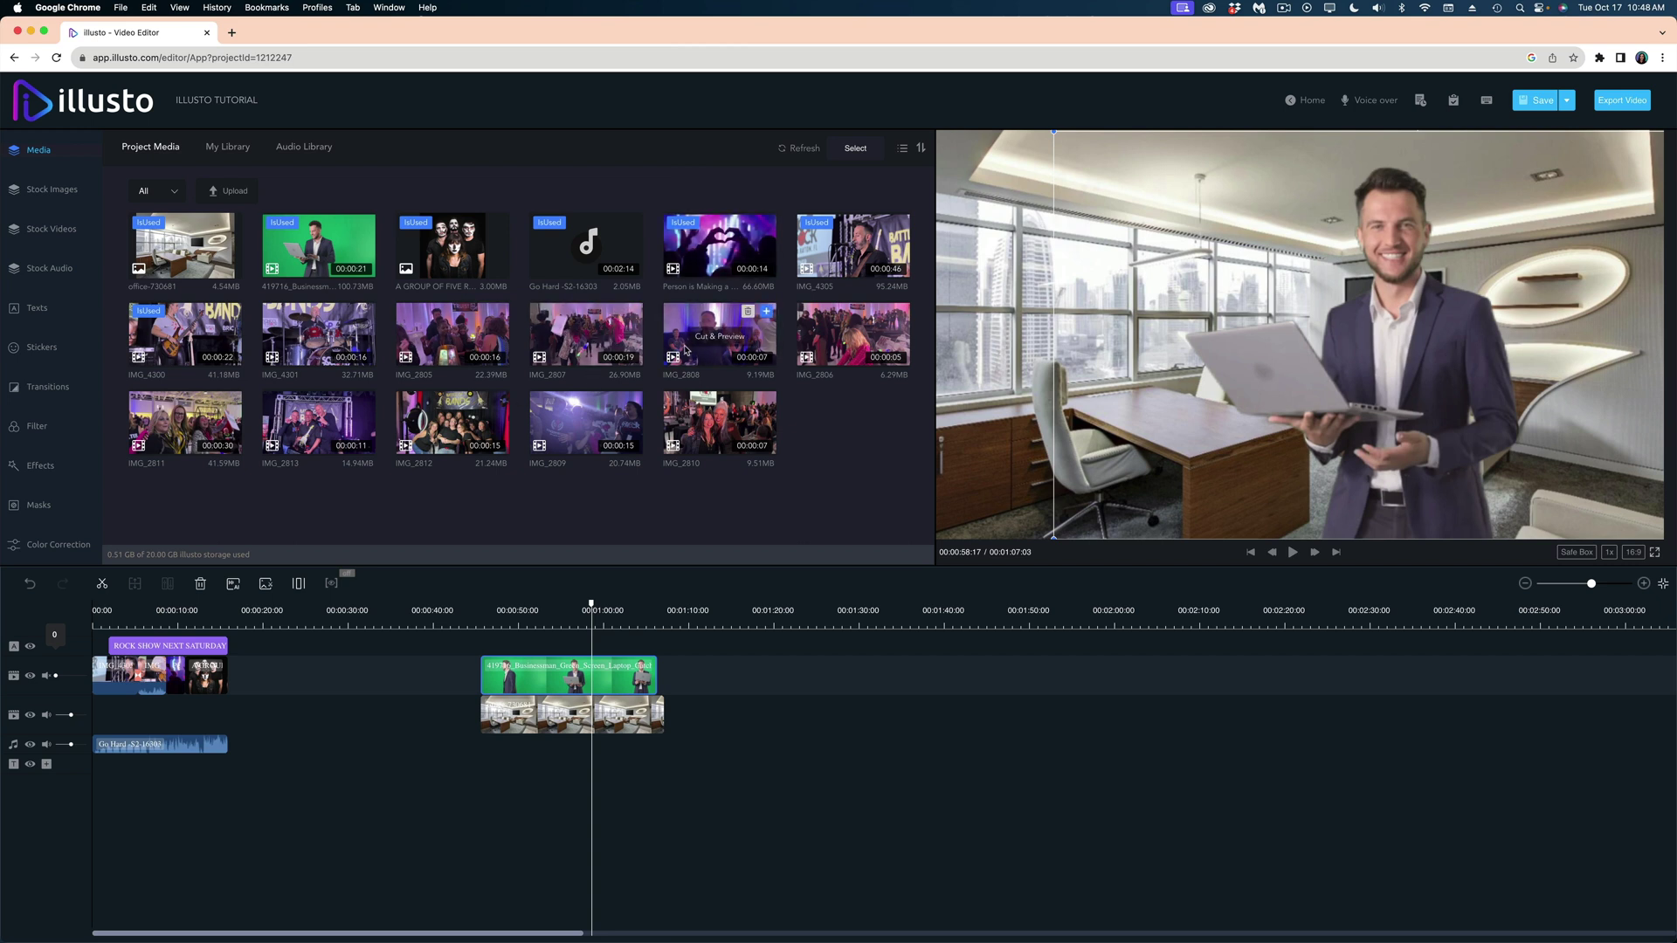
pyautogui.moveTo(578, 368)
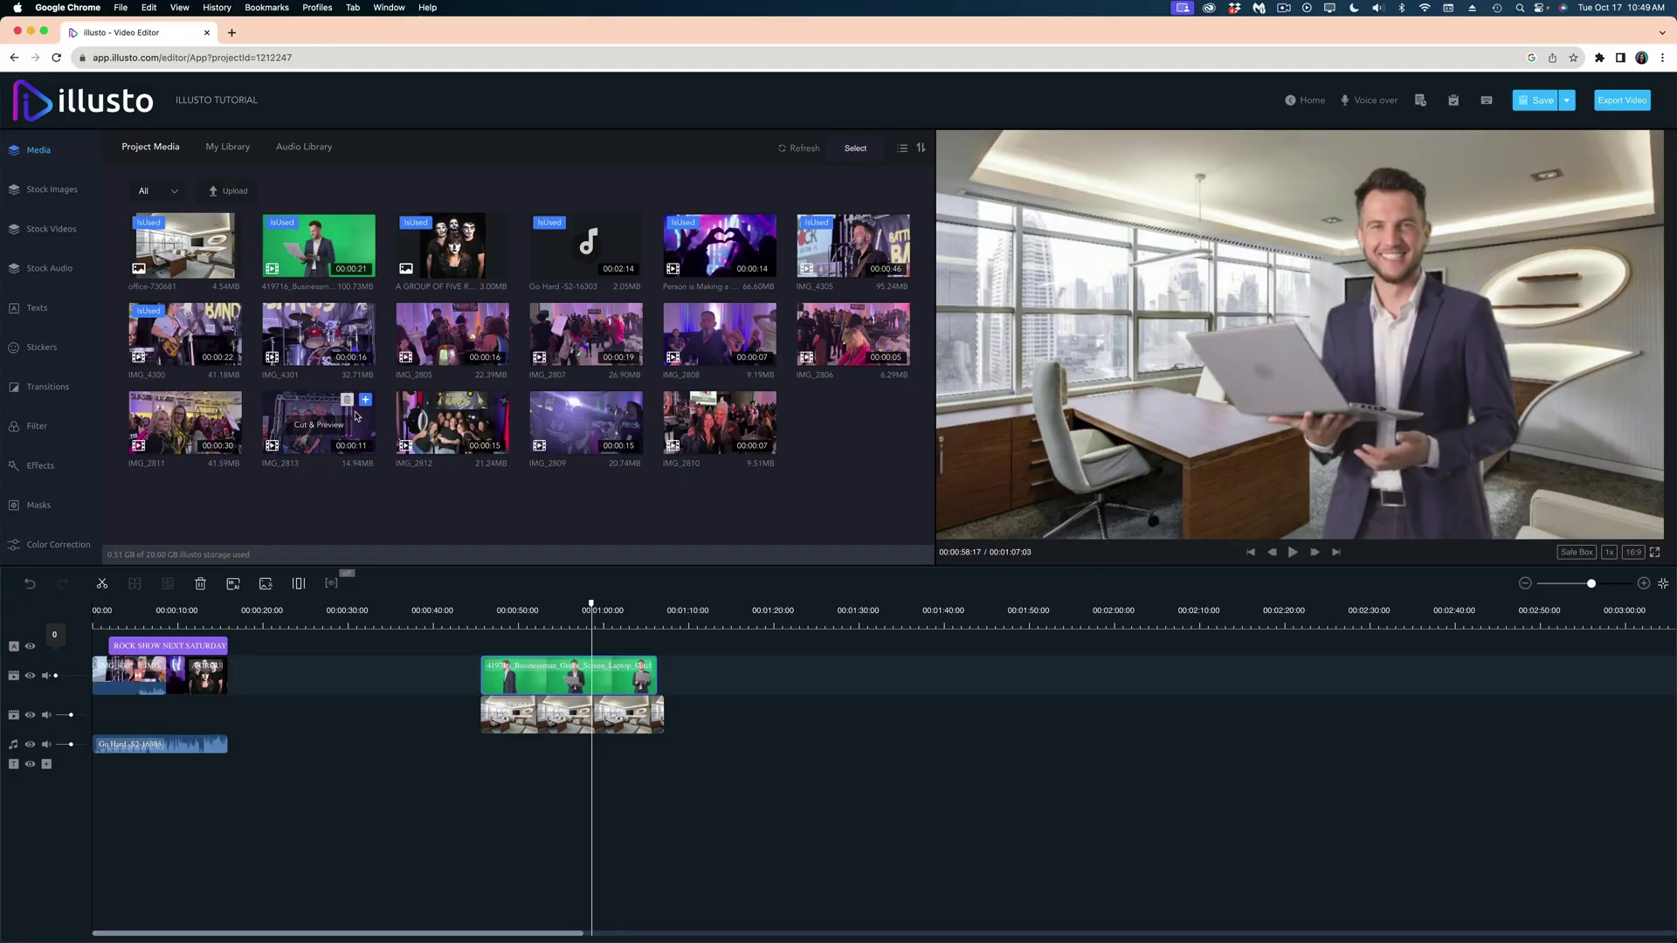
pyautogui.click(332, 428)
pyautogui.moveTo(576, 650); pyautogui.dragTo(628, 653)
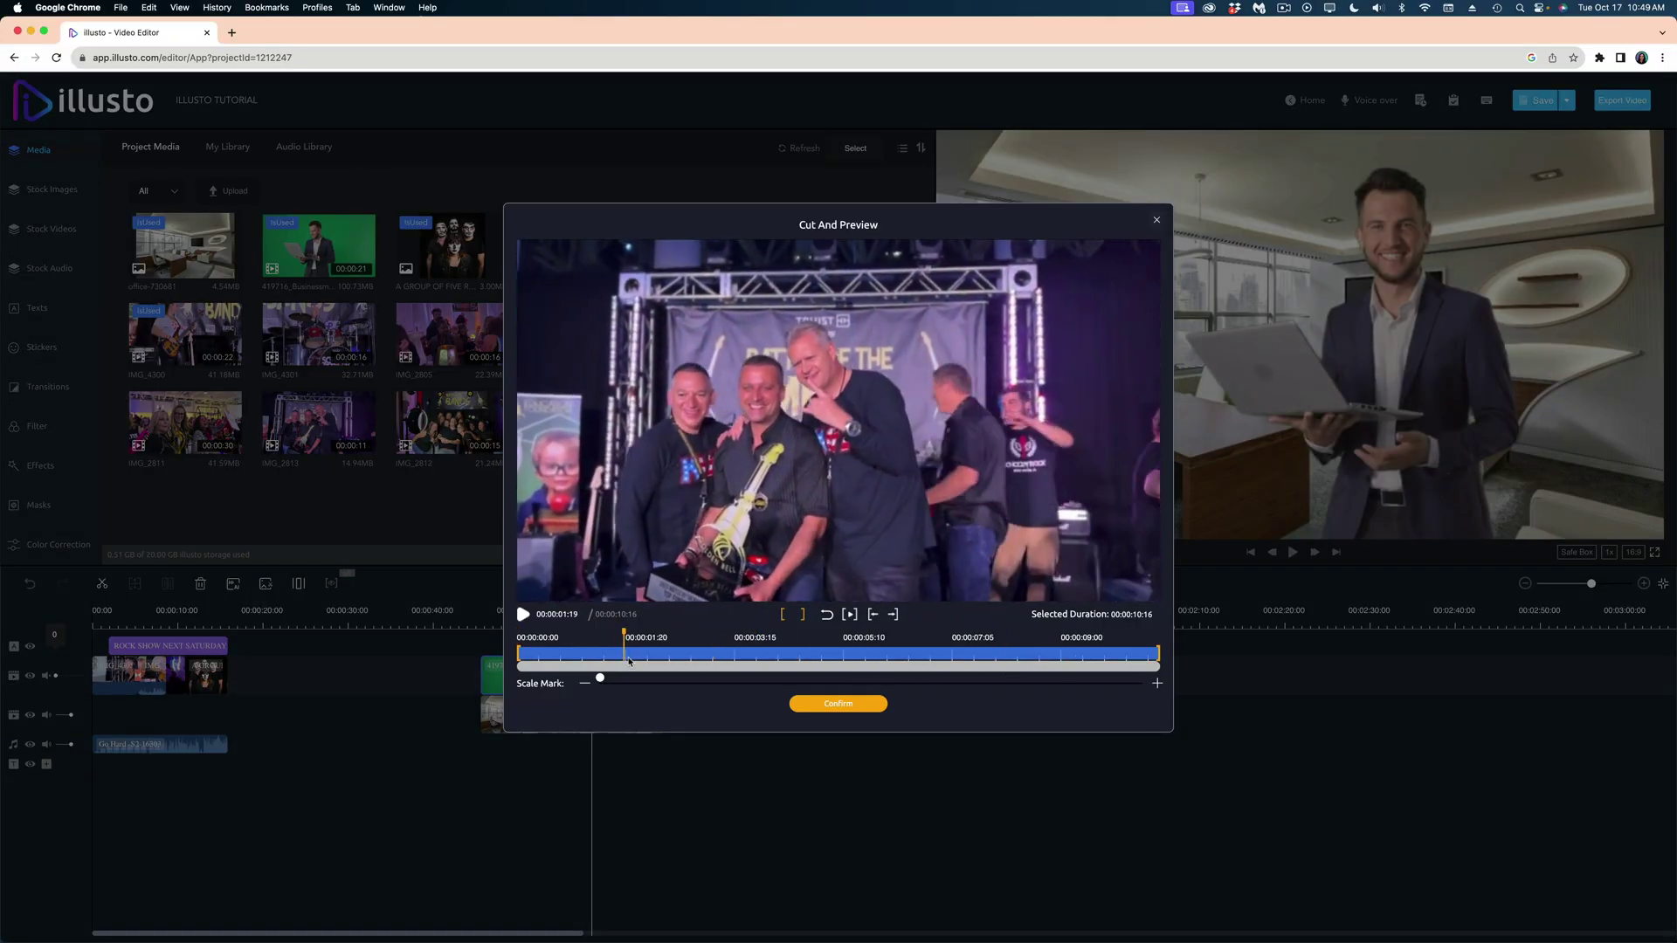
pyautogui.moveTo(518, 653); pyautogui.dragTo(669, 651)
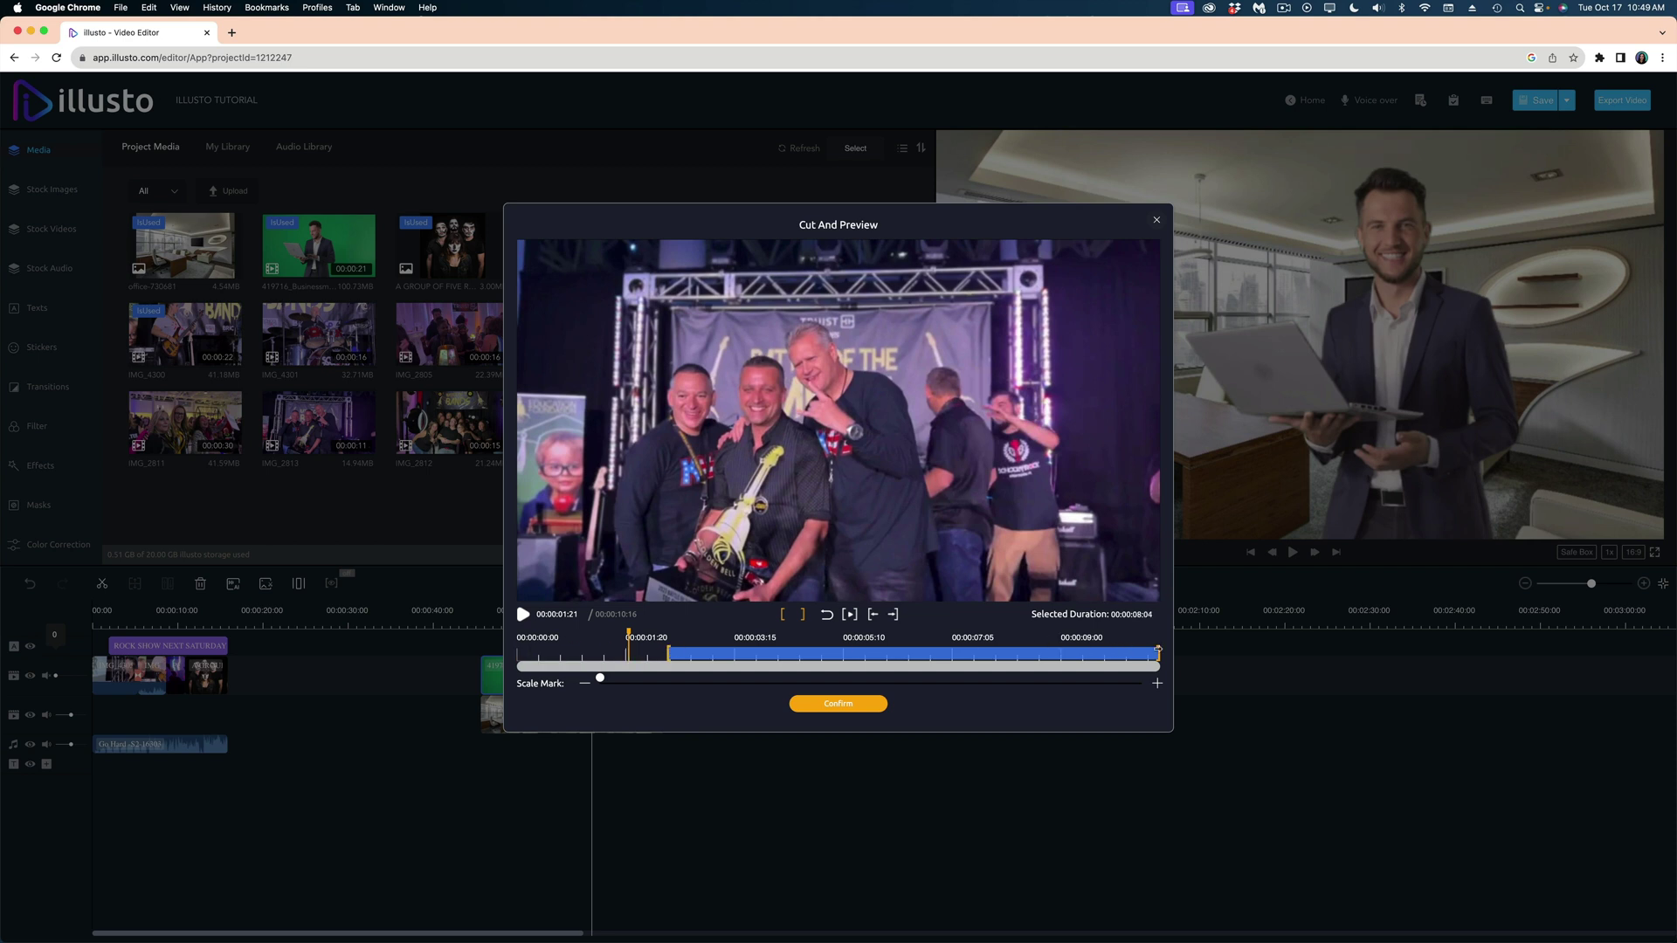
pyautogui.moveTo(1158, 651); pyautogui.dragTo(814, 657)
pyautogui.click(825, 699)
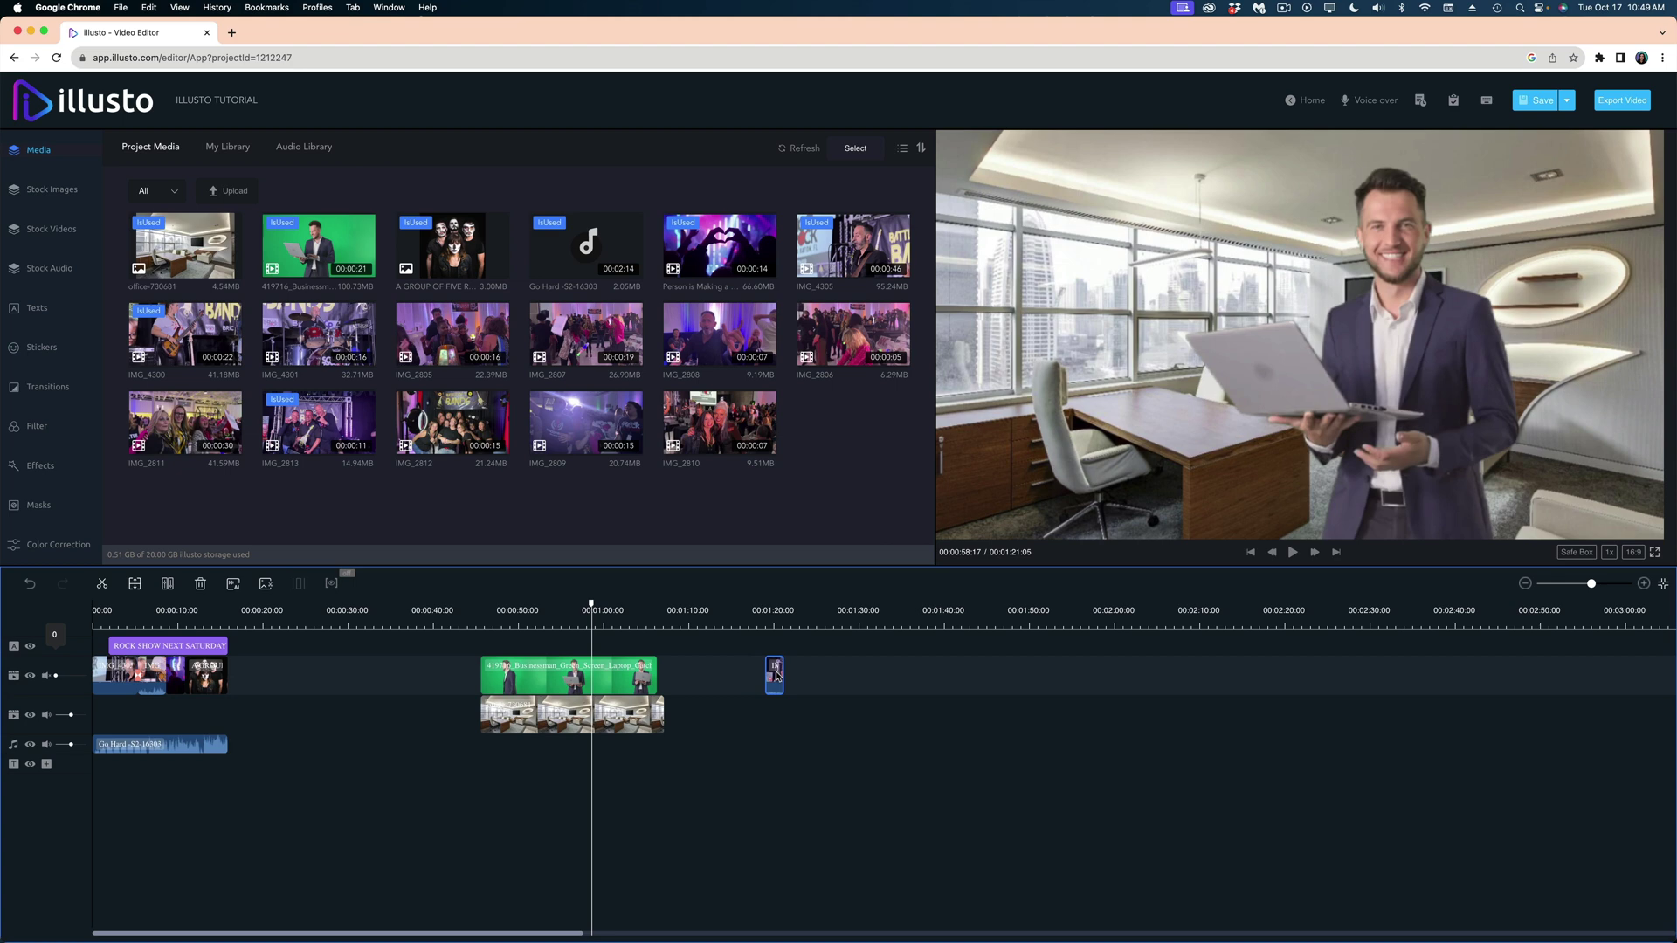
# Set two Zoom keyframes on the short band clip, at its start and later on.
pyautogui.click(776, 674)
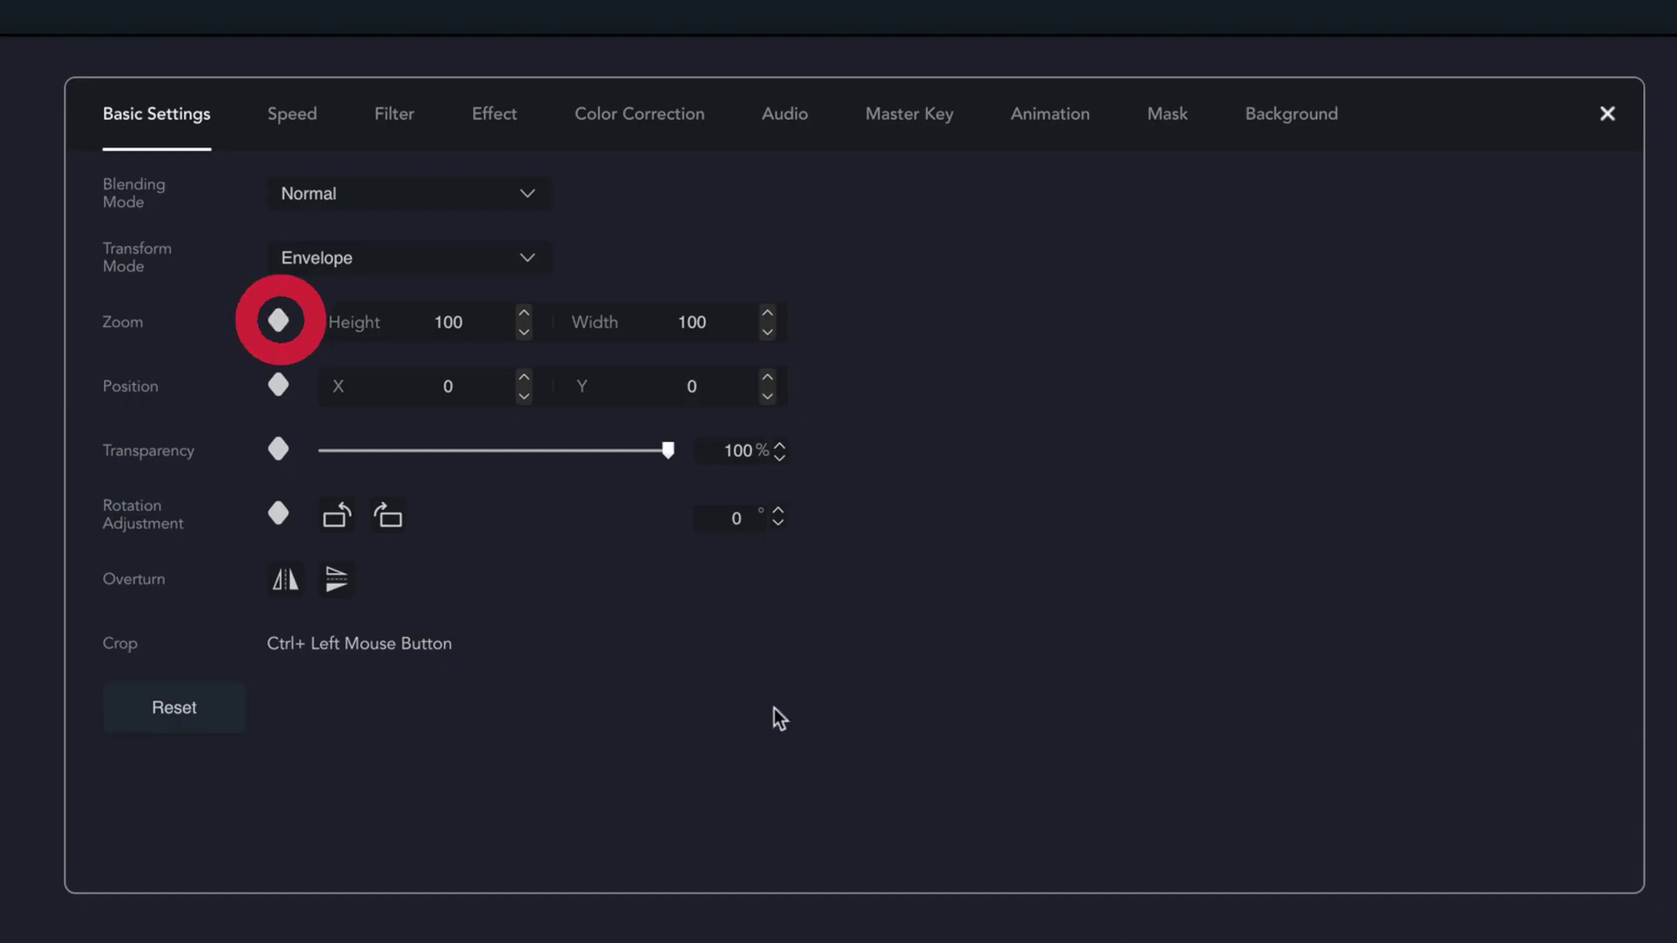
pyautogui.click(279, 320)
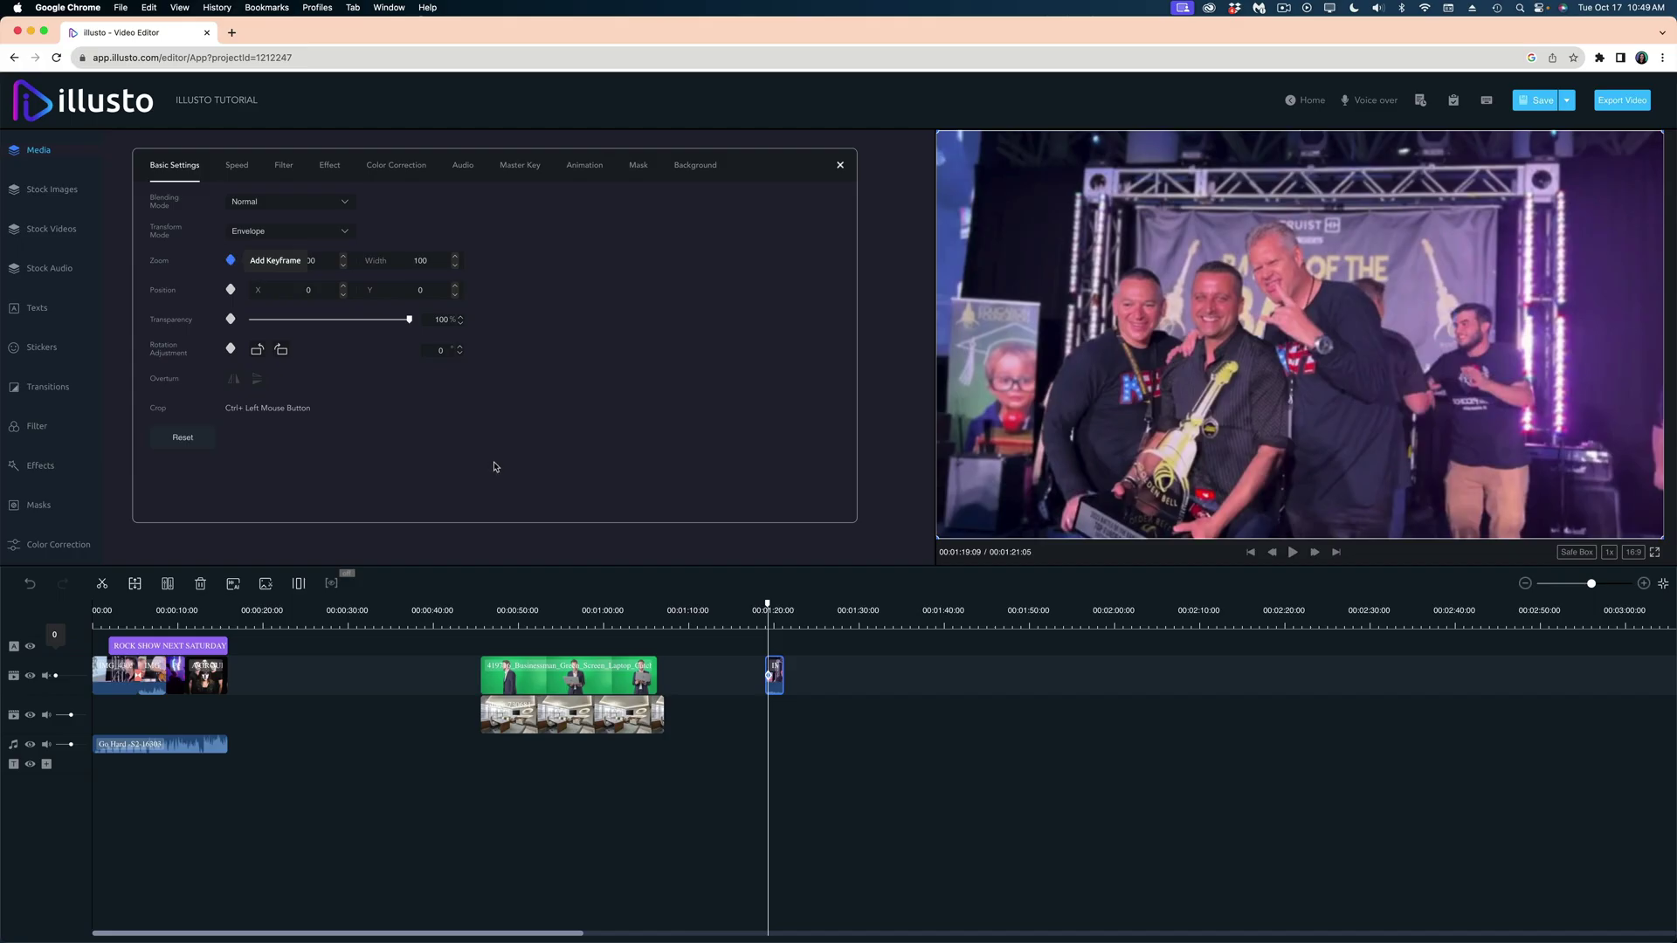
pyautogui.moveTo(765, 603); pyautogui.dragTo(783, 603)
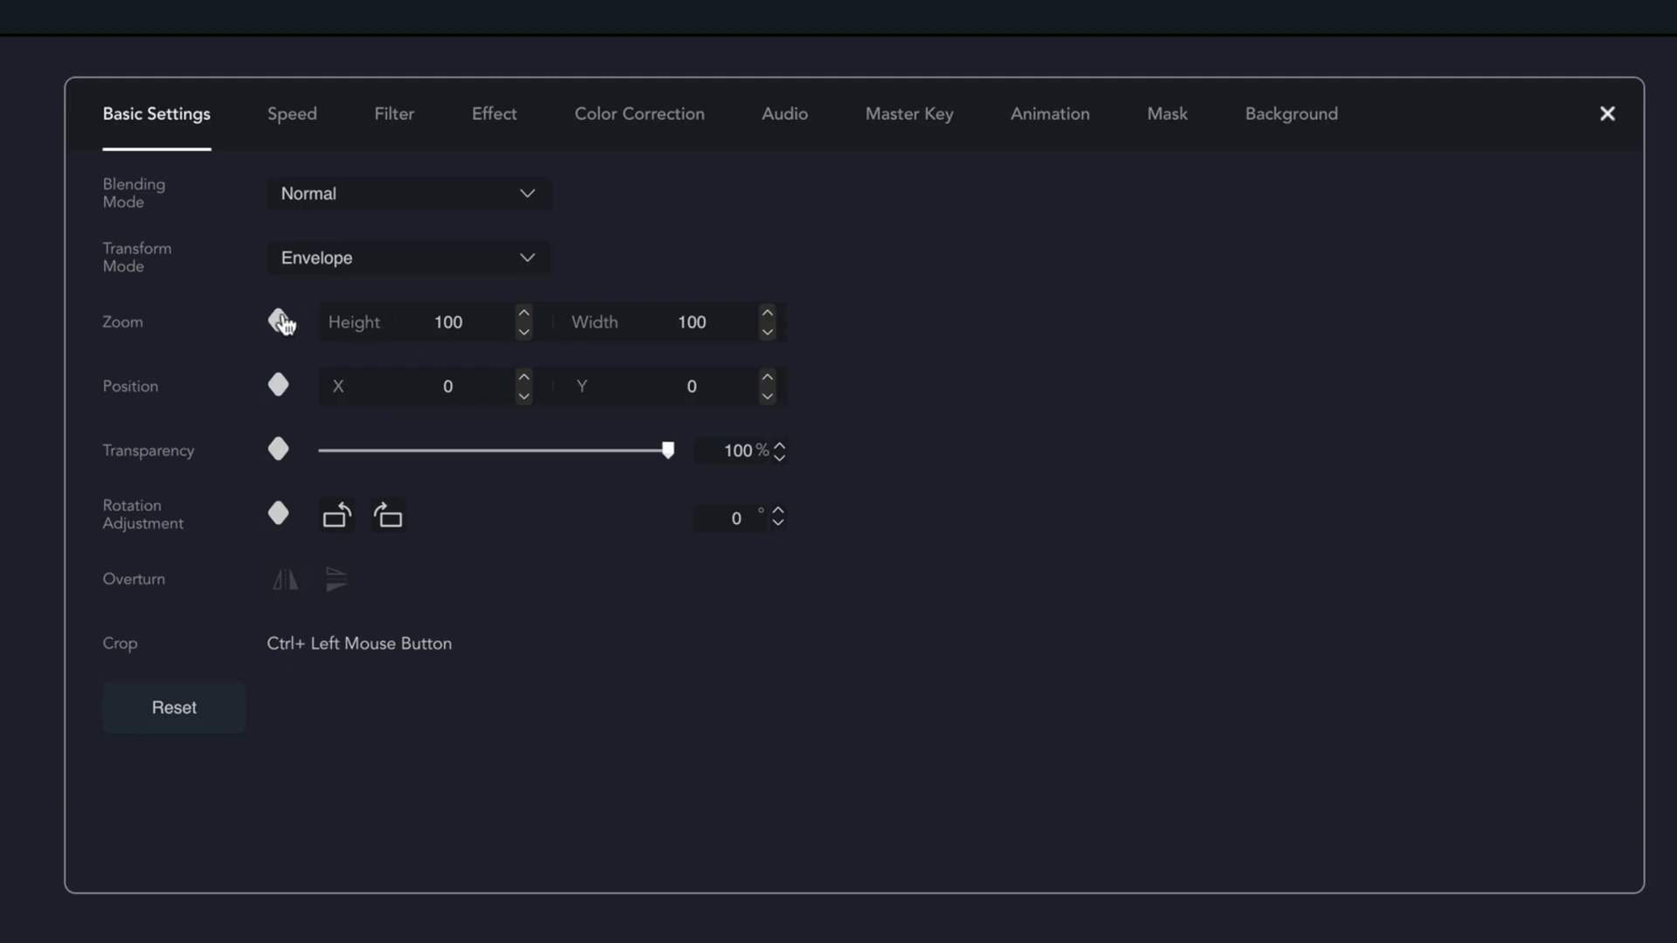
pyautogui.click(280, 321)
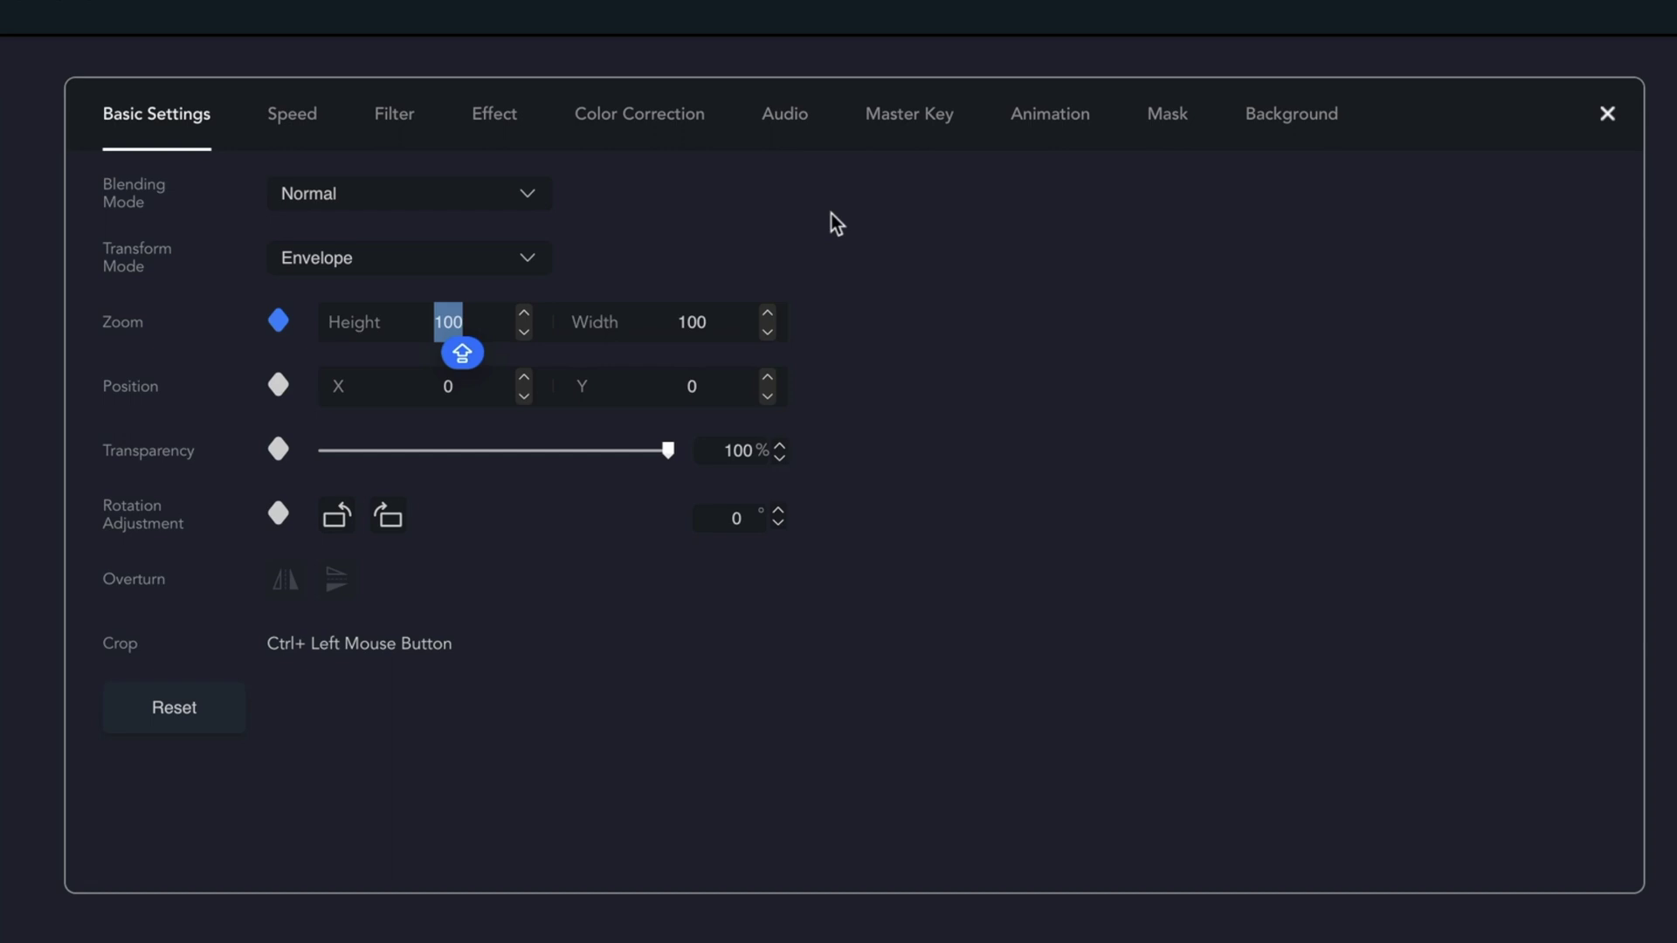
pyautogui.write('00')
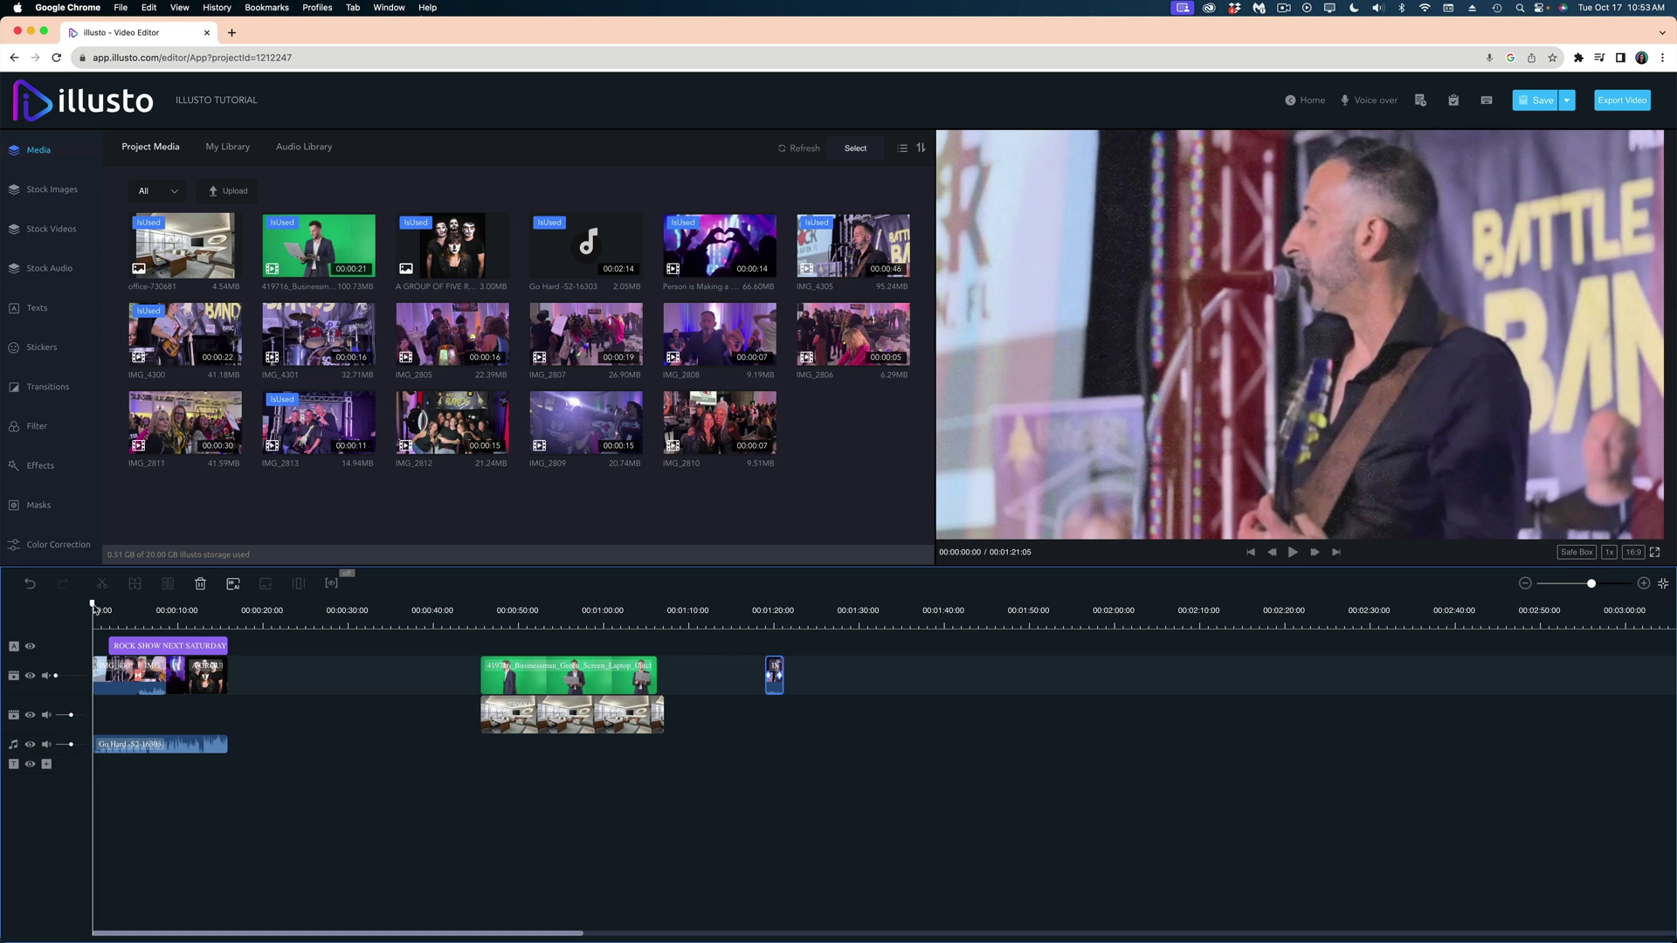
# Record a voice-over from the project start with the preview muted and add it to the timeline.
pyautogui.moveTo(95, 608); pyautogui.dragTo(54, 623)
pyautogui.click(1367, 100)
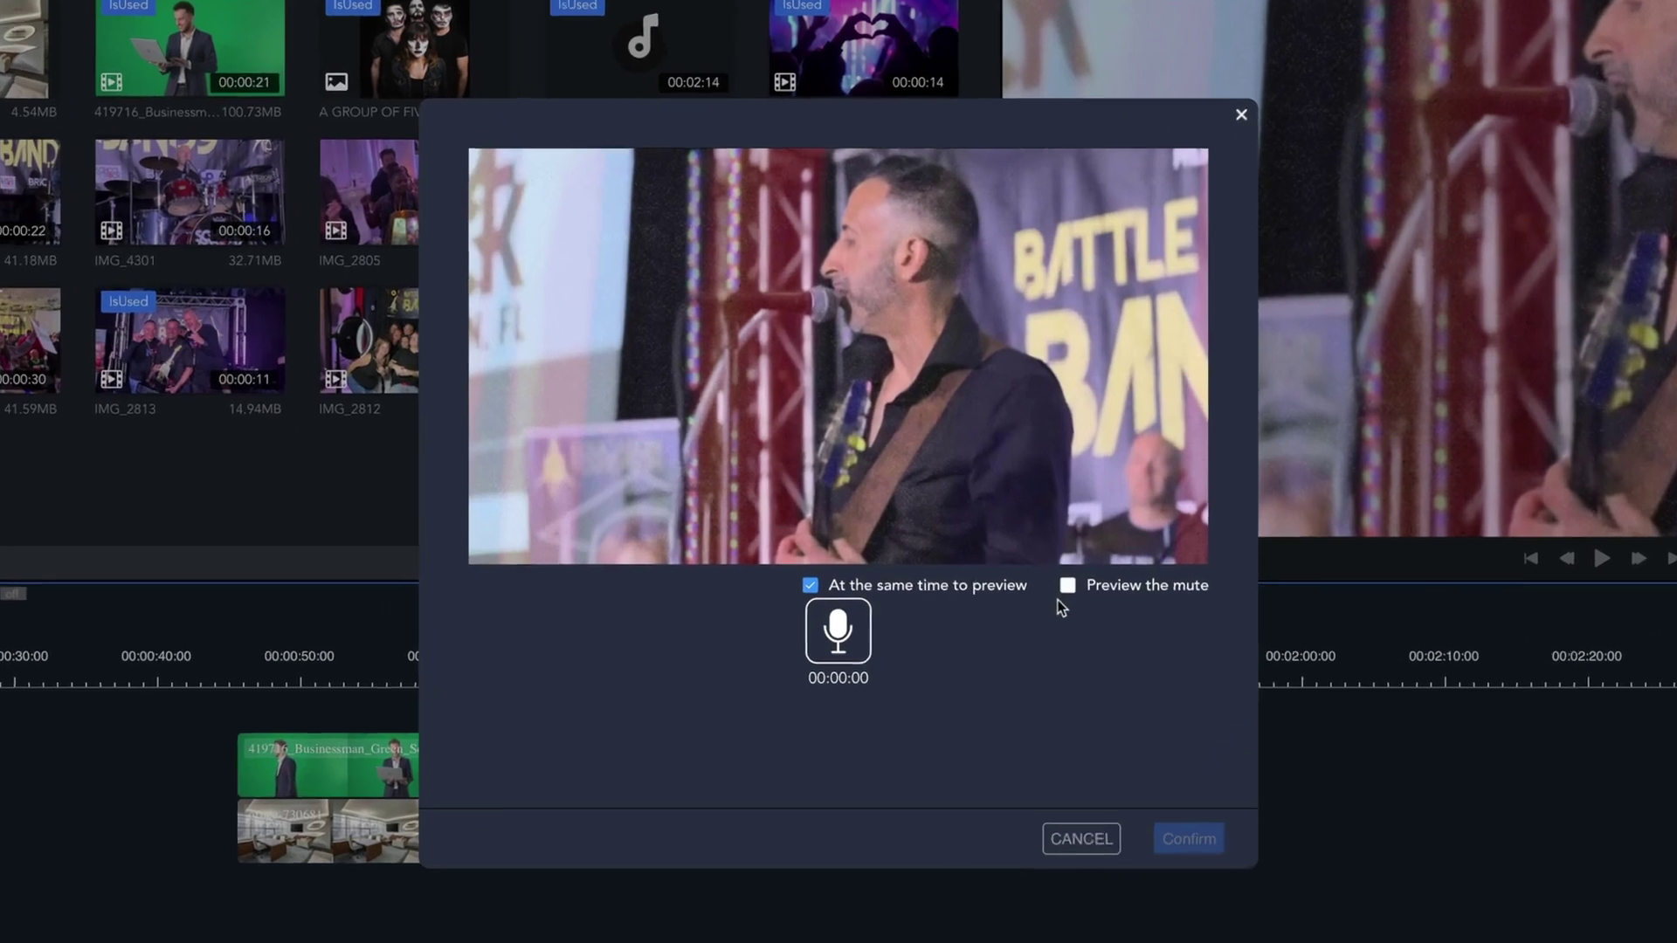
pyautogui.click(1068, 585)
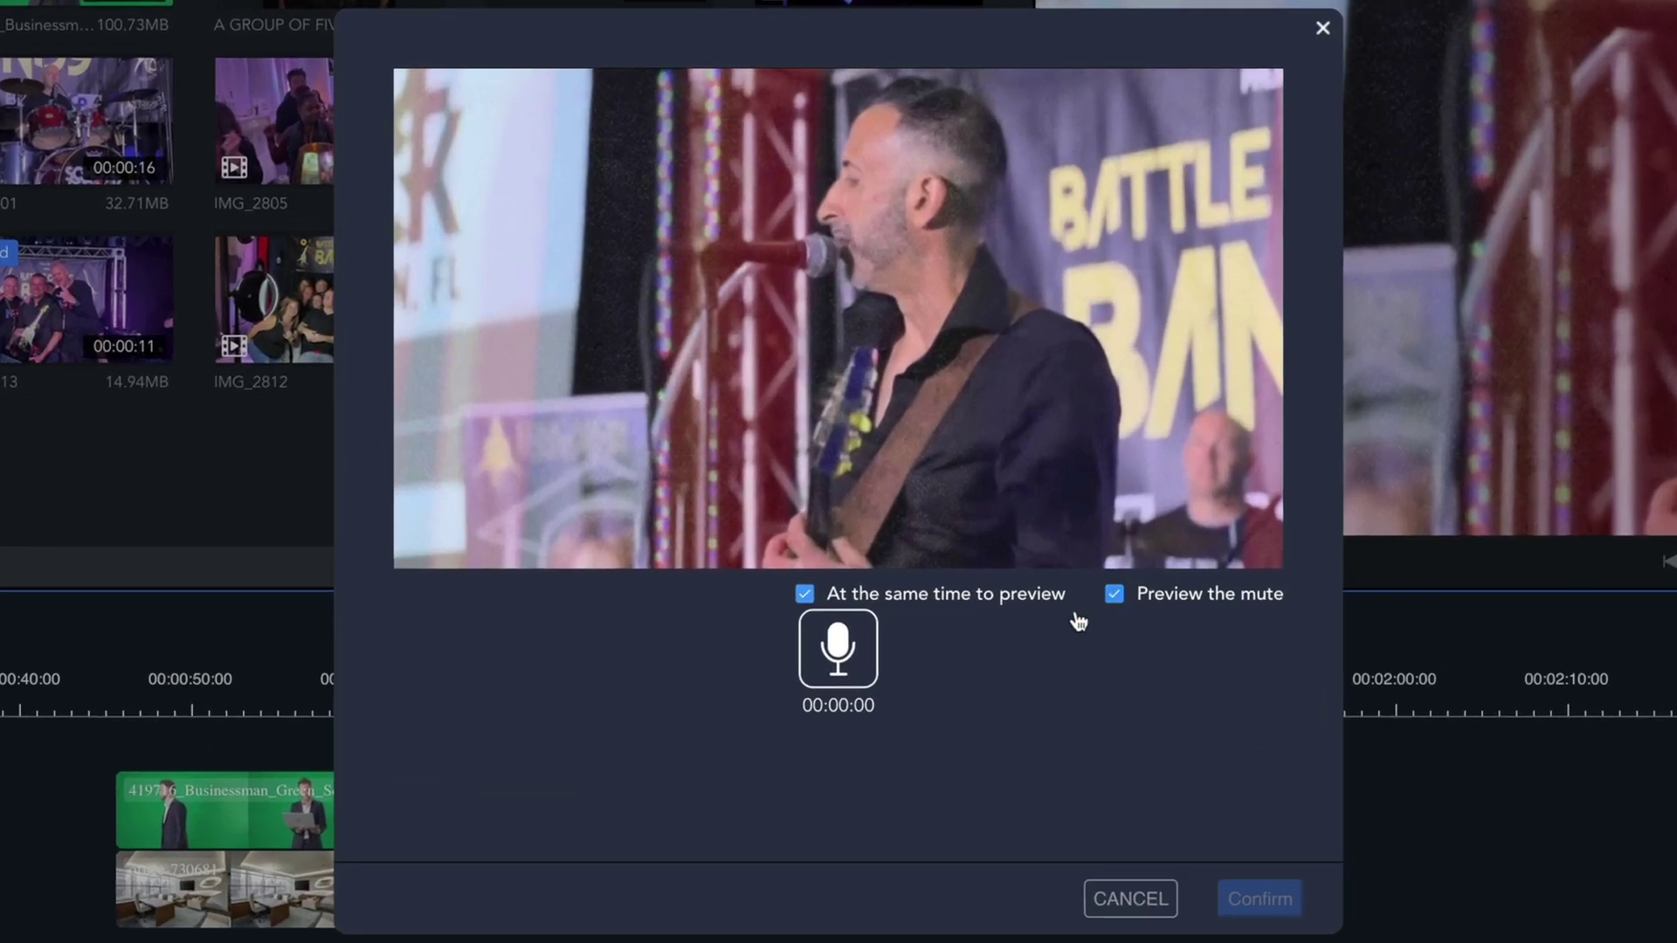
pyautogui.click(840, 648)
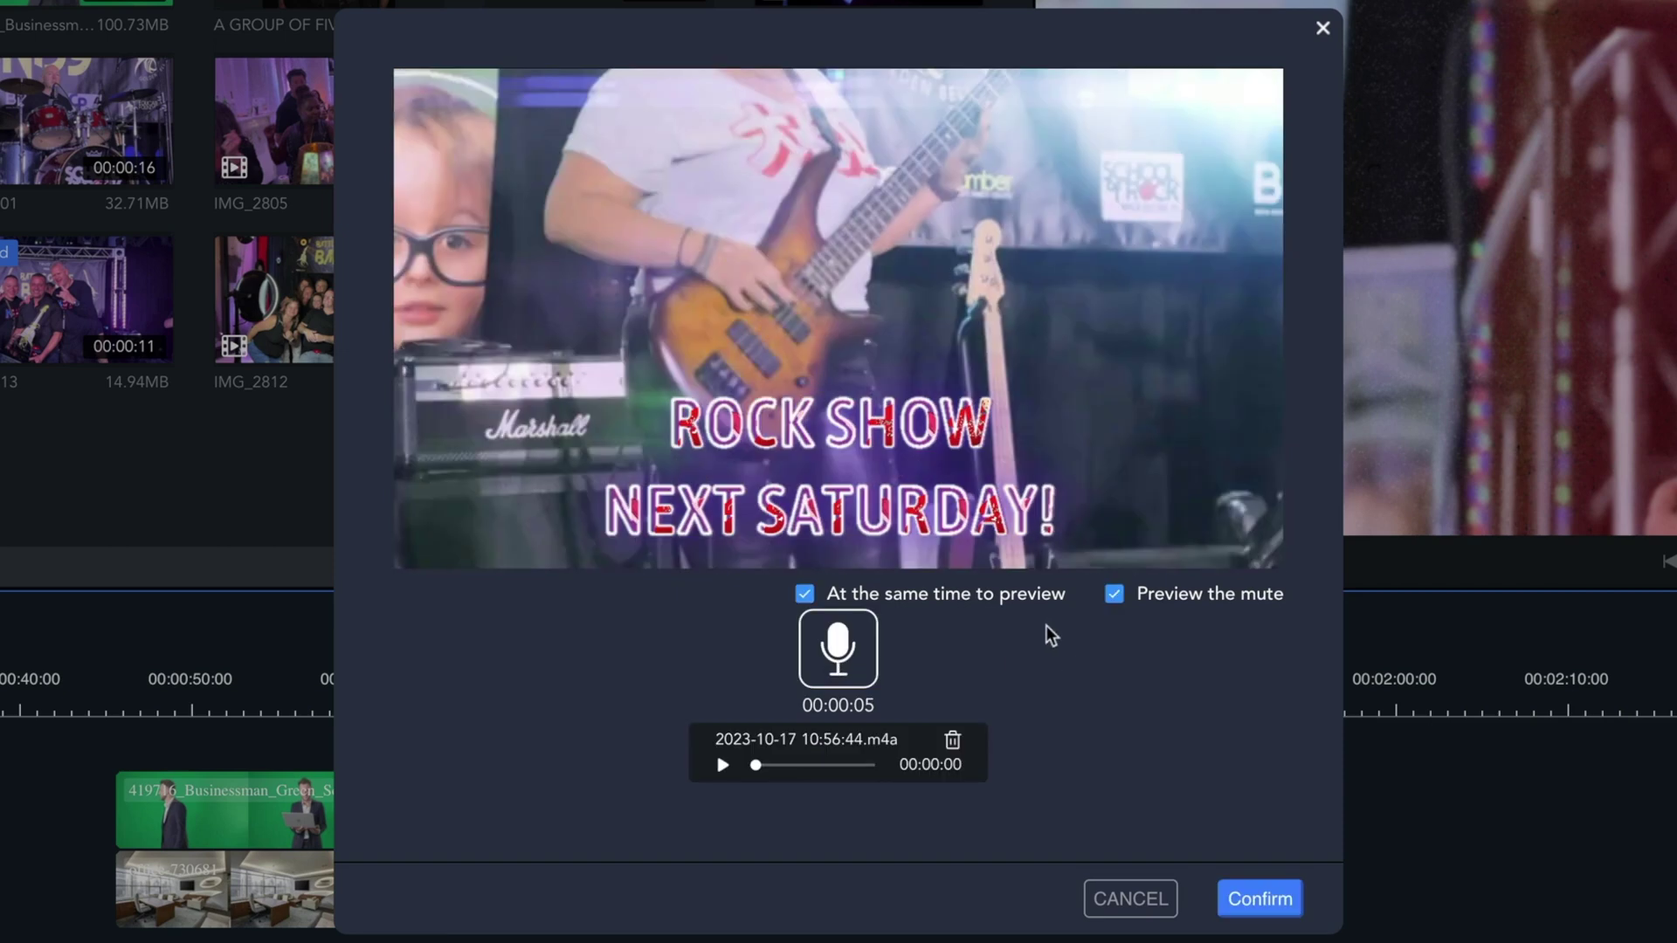
pyautogui.click(1261, 899)
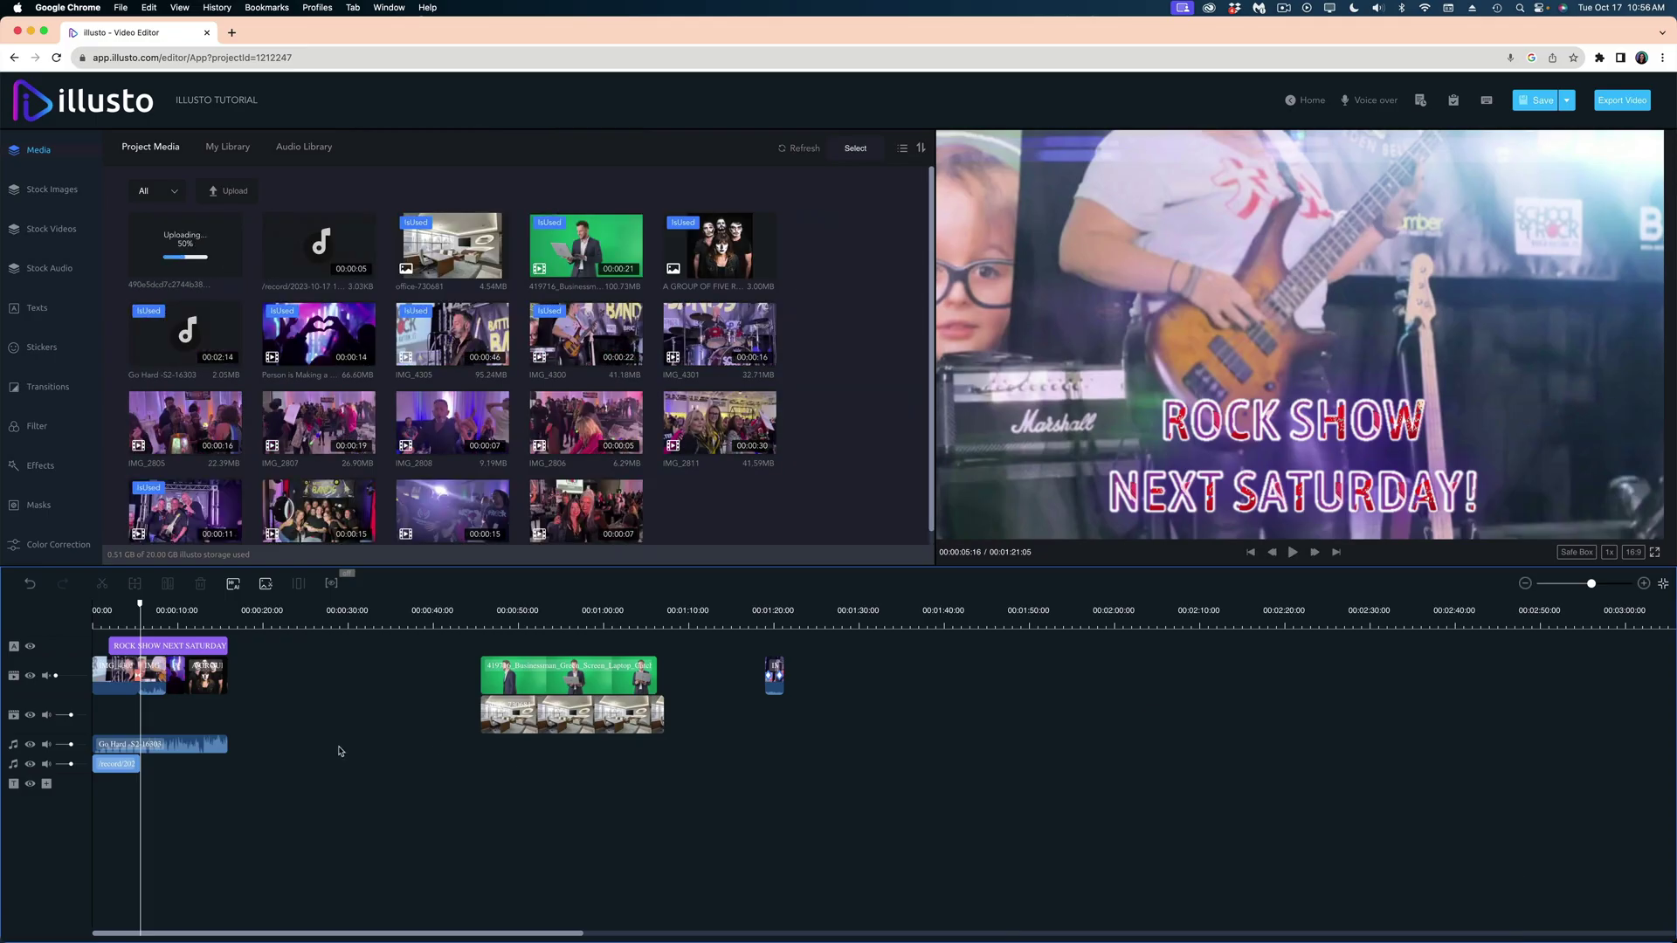
# Start the voice-over about 3 s in, lower Go Hard to 0.8, and max the voice-over volume.
pyautogui.click(121, 762)
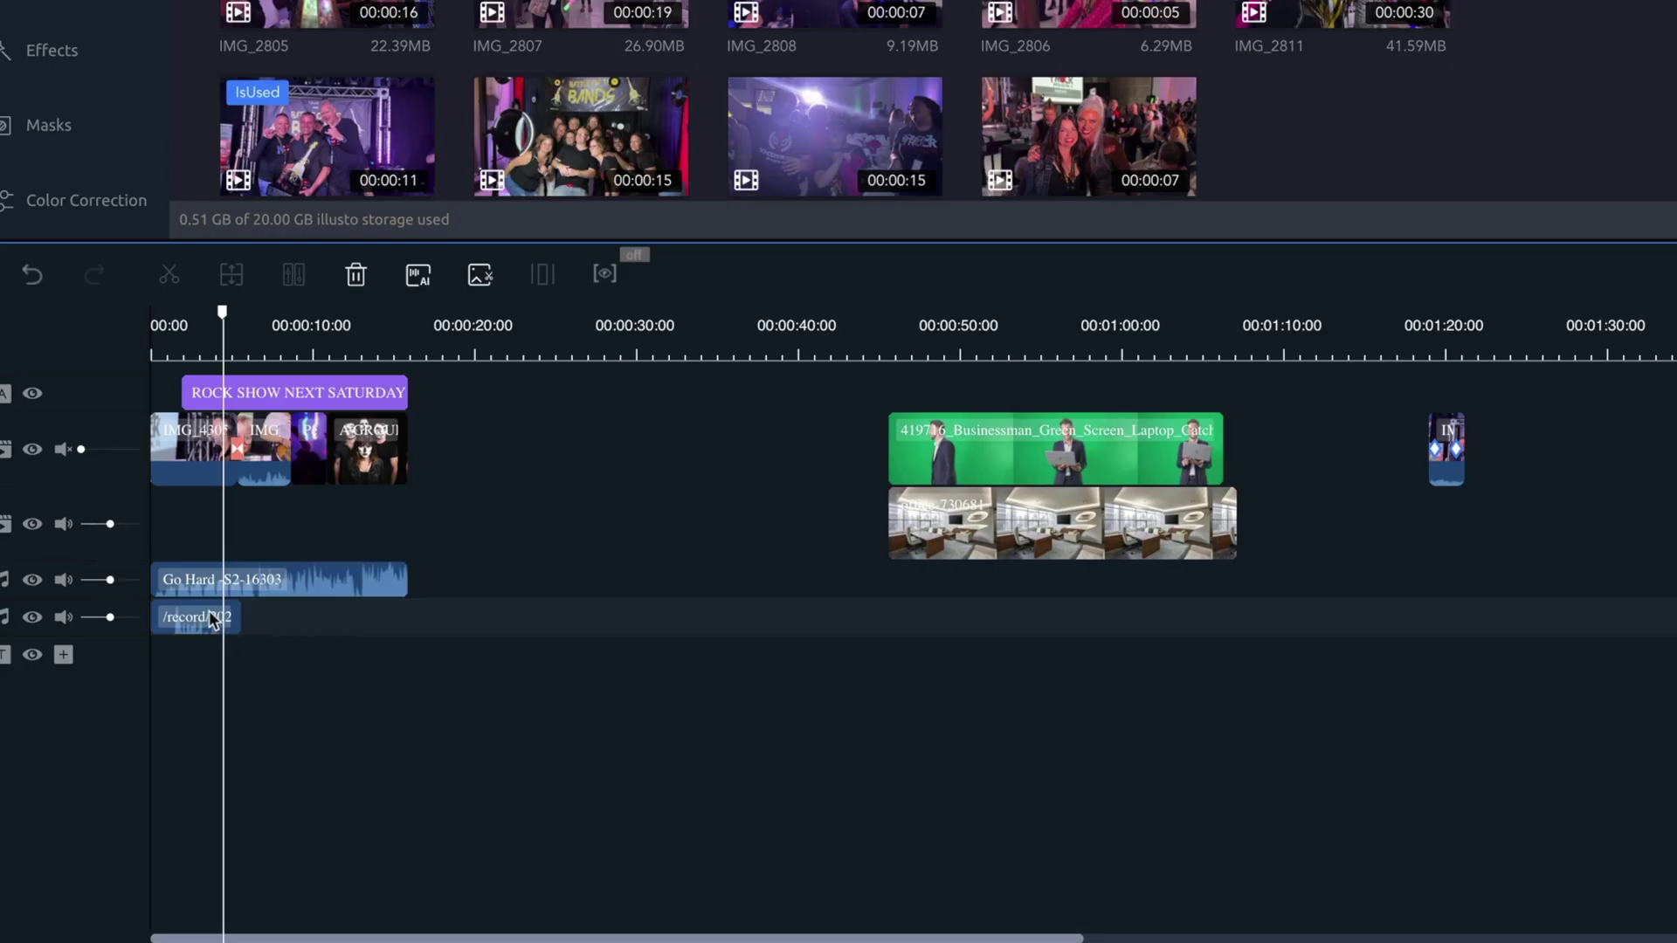
pyautogui.moveTo(211, 618); pyautogui.dragTo(269, 620)
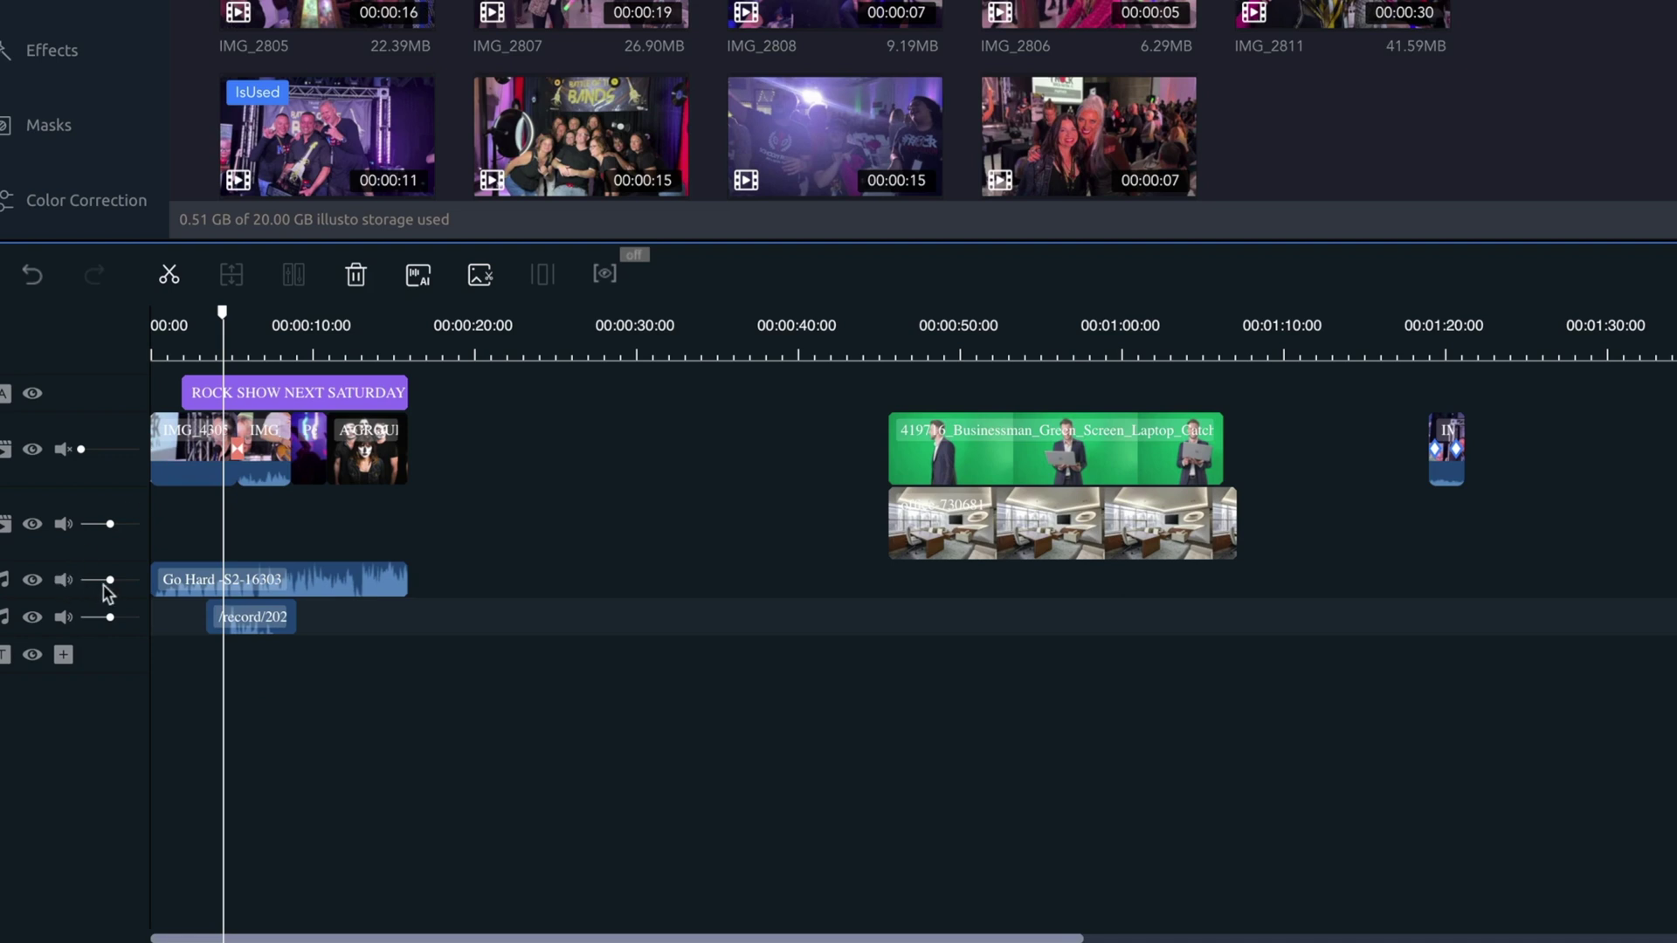
pyautogui.moveTo(110, 581); pyautogui.dragTo(130, 617)
pyautogui.click(230, 332)
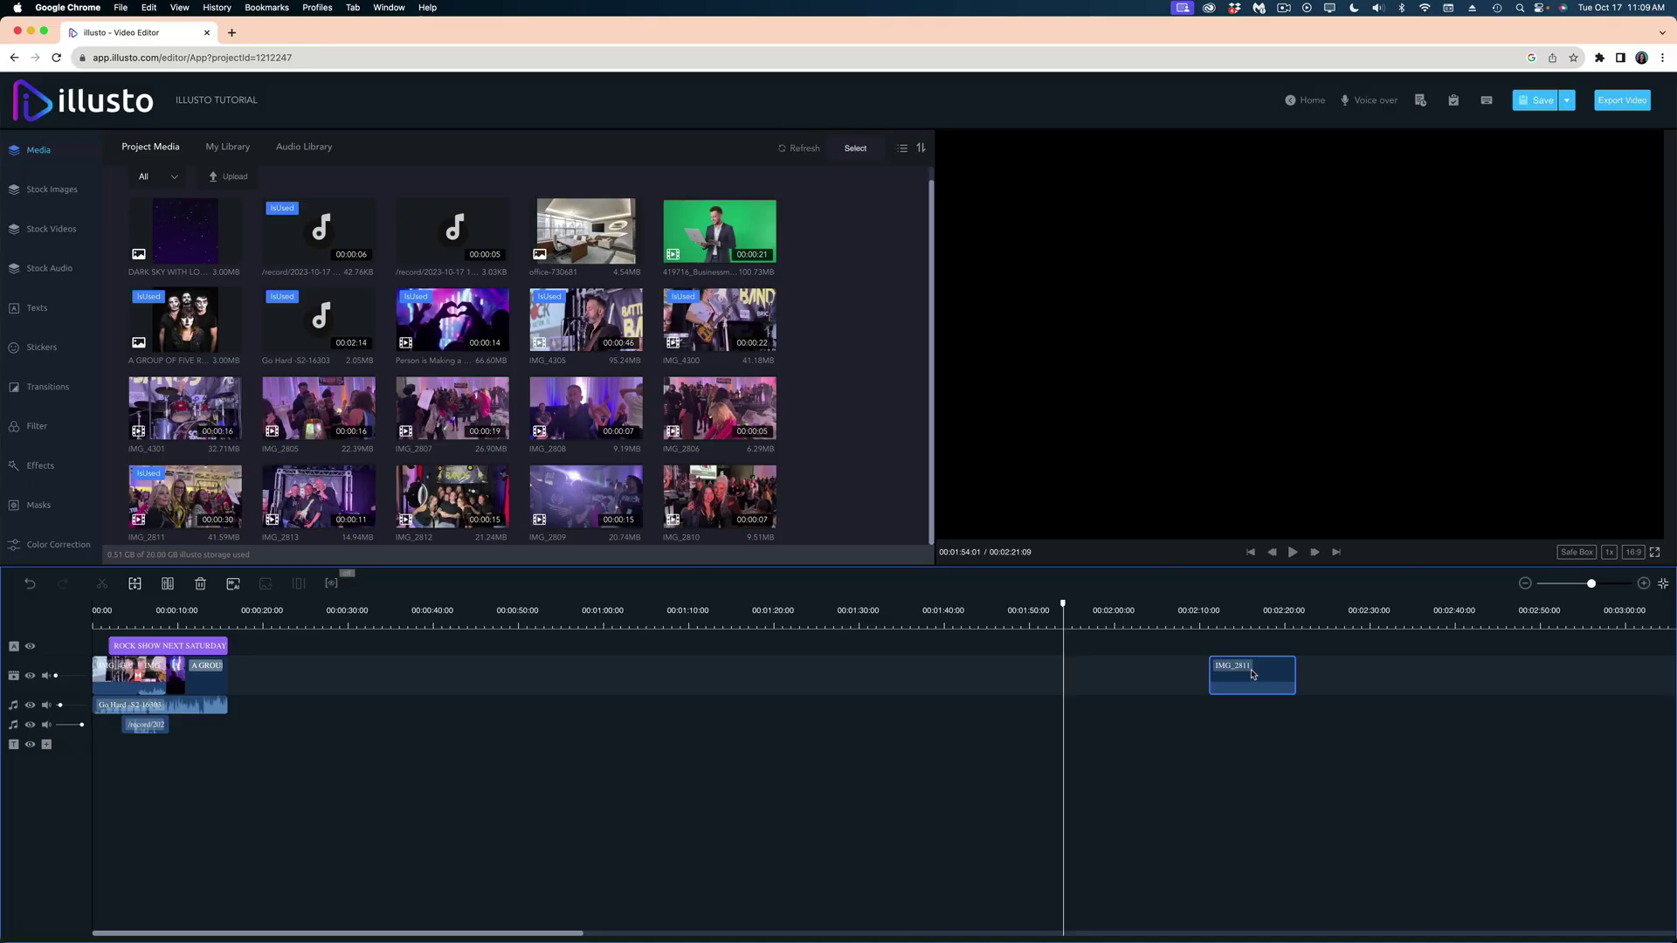
# Delete the IMG_2811 clip and name the export 'ROCK SHOW'.
pyautogui.press('Delete')
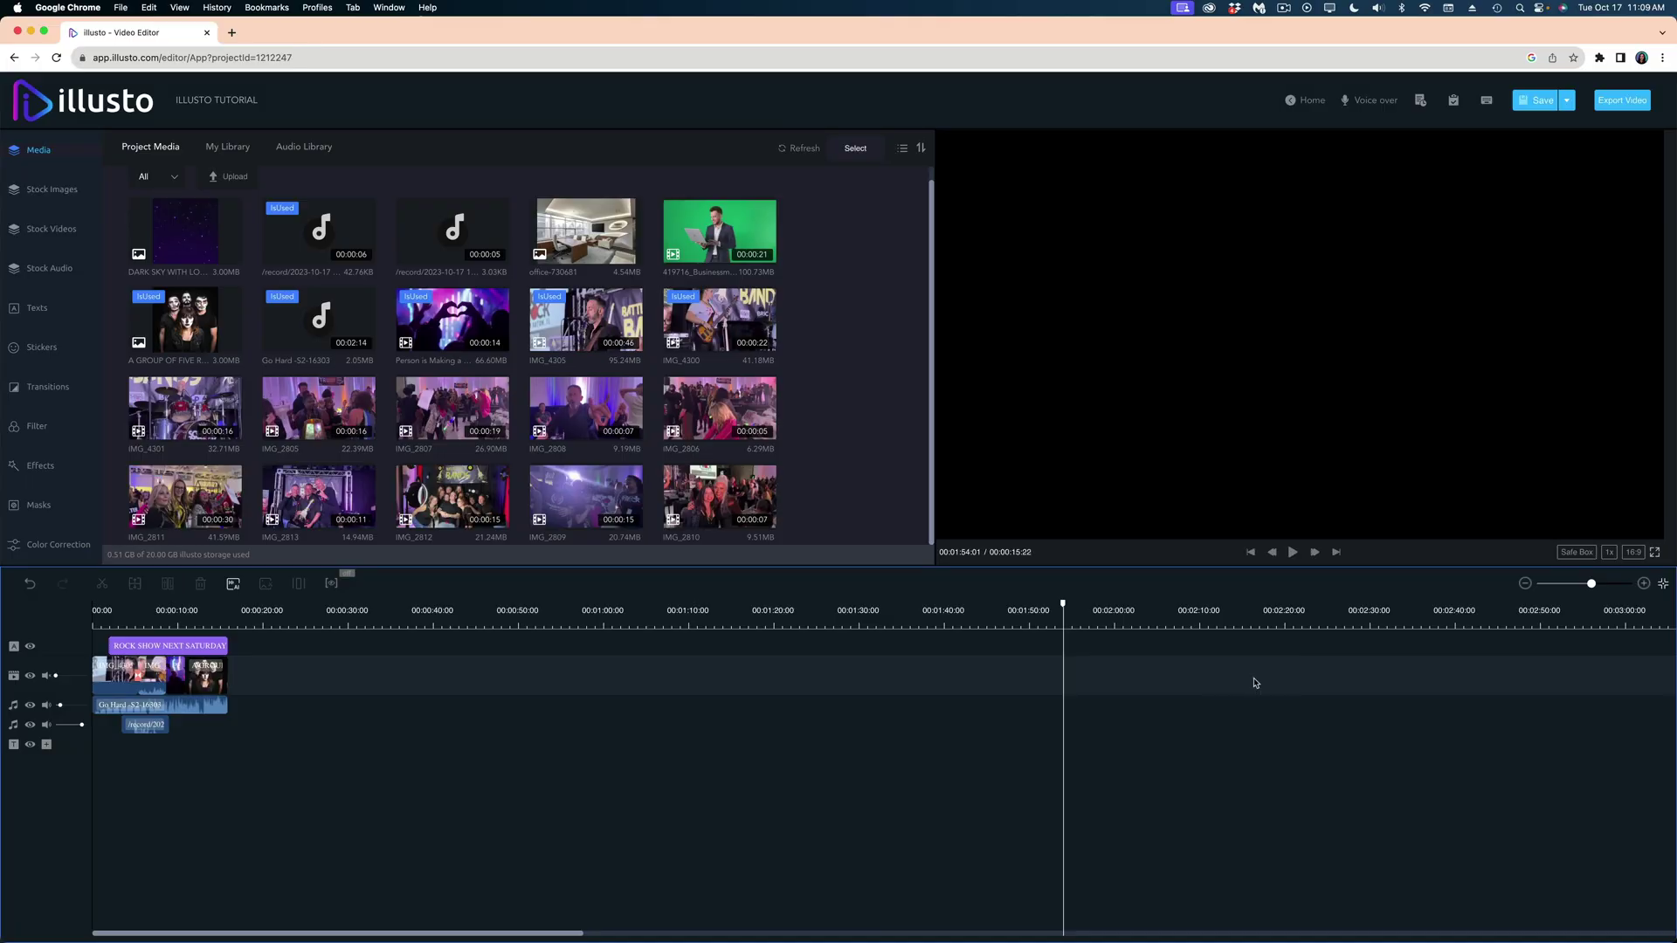
pyautogui.moveTo(166, 620)
pyautogui.mouseDown()
pyautogui.moveTo(93, 624)
pyautogui.moveTo(177, 631)
pyautogui.mouseUp()
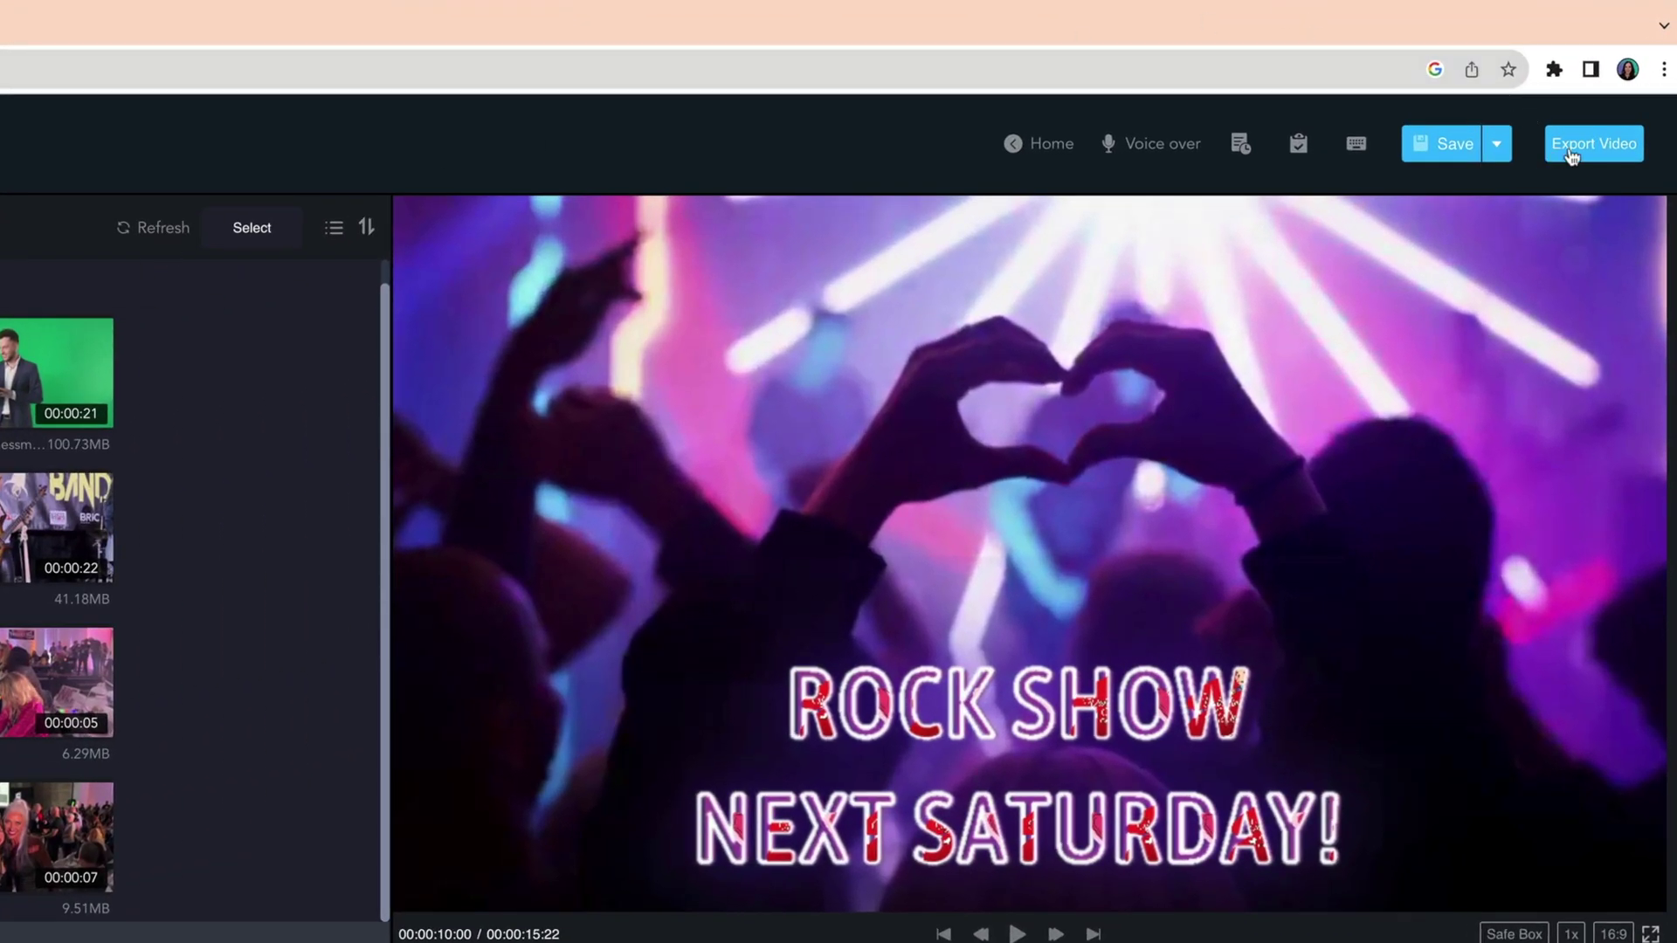
pyautogui.click(1598, 146)
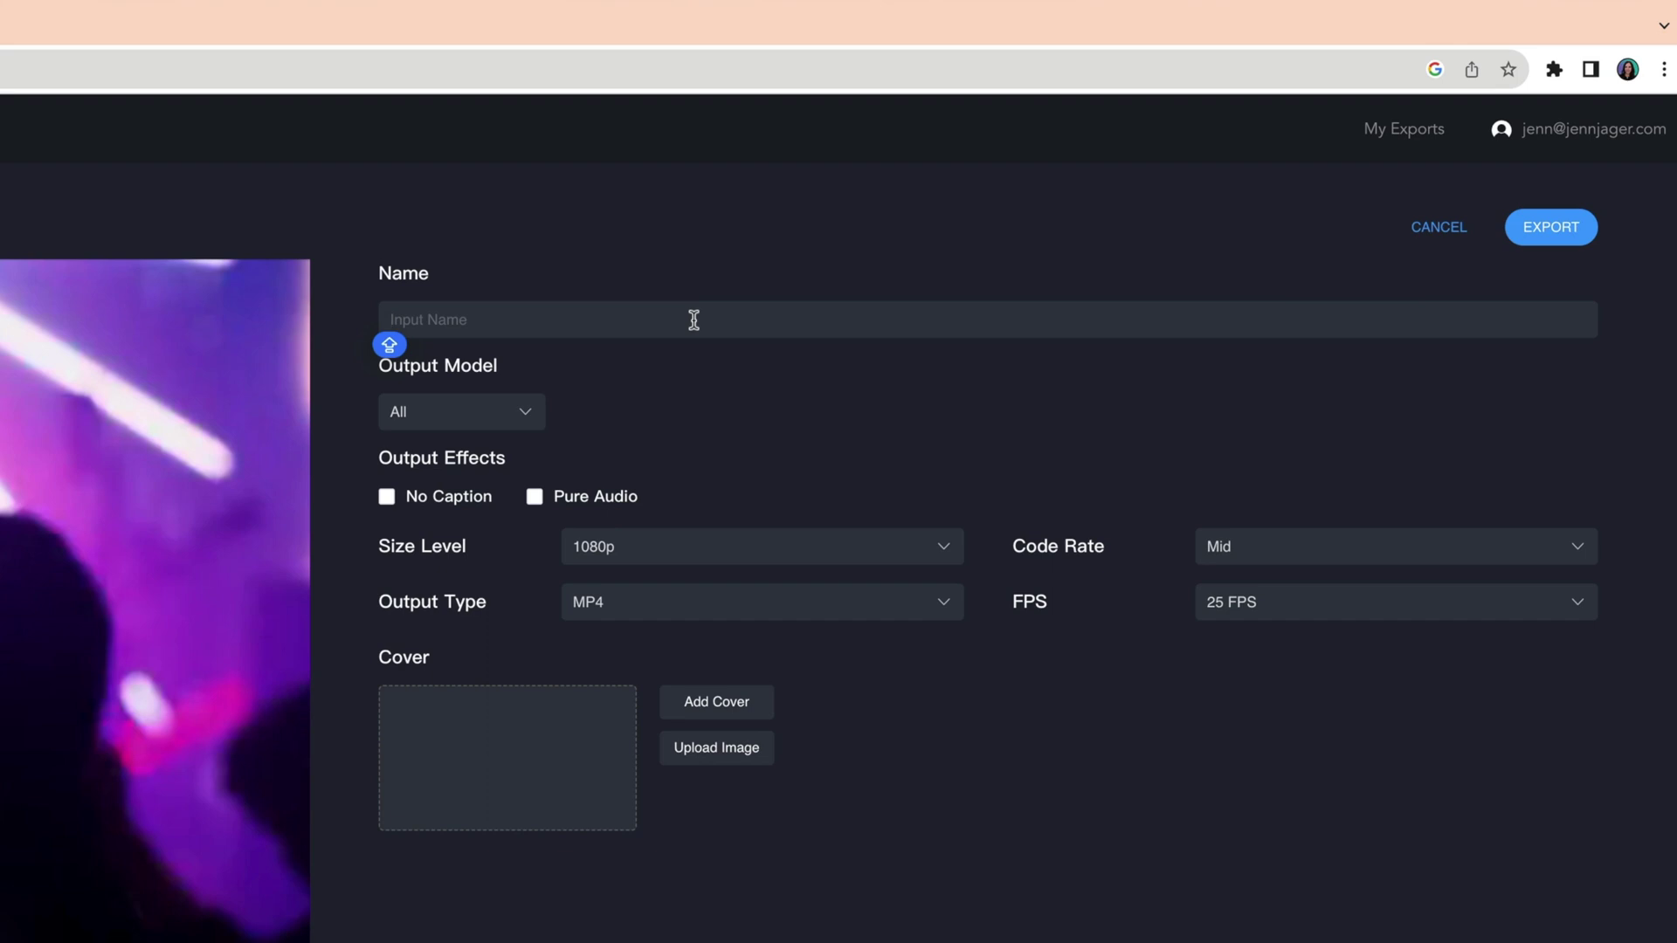
pyautogui.write('ROCK SHOW')
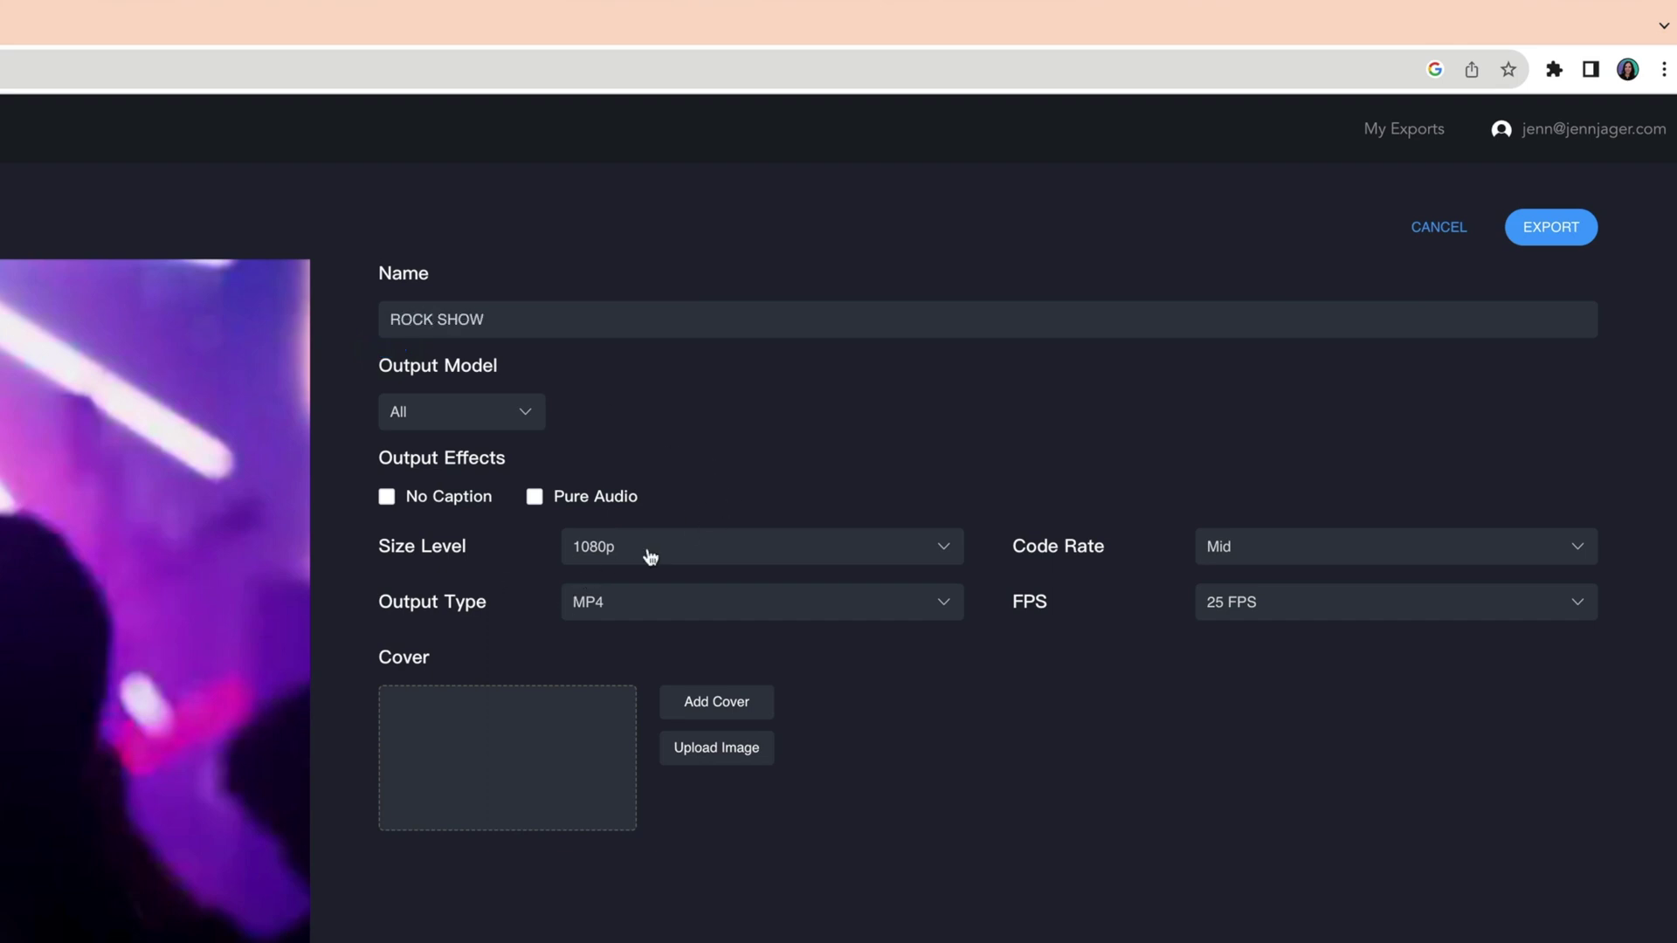
# Export at 1080p MP4 with the code rate set to High.
pyautogui.click(650, 556)
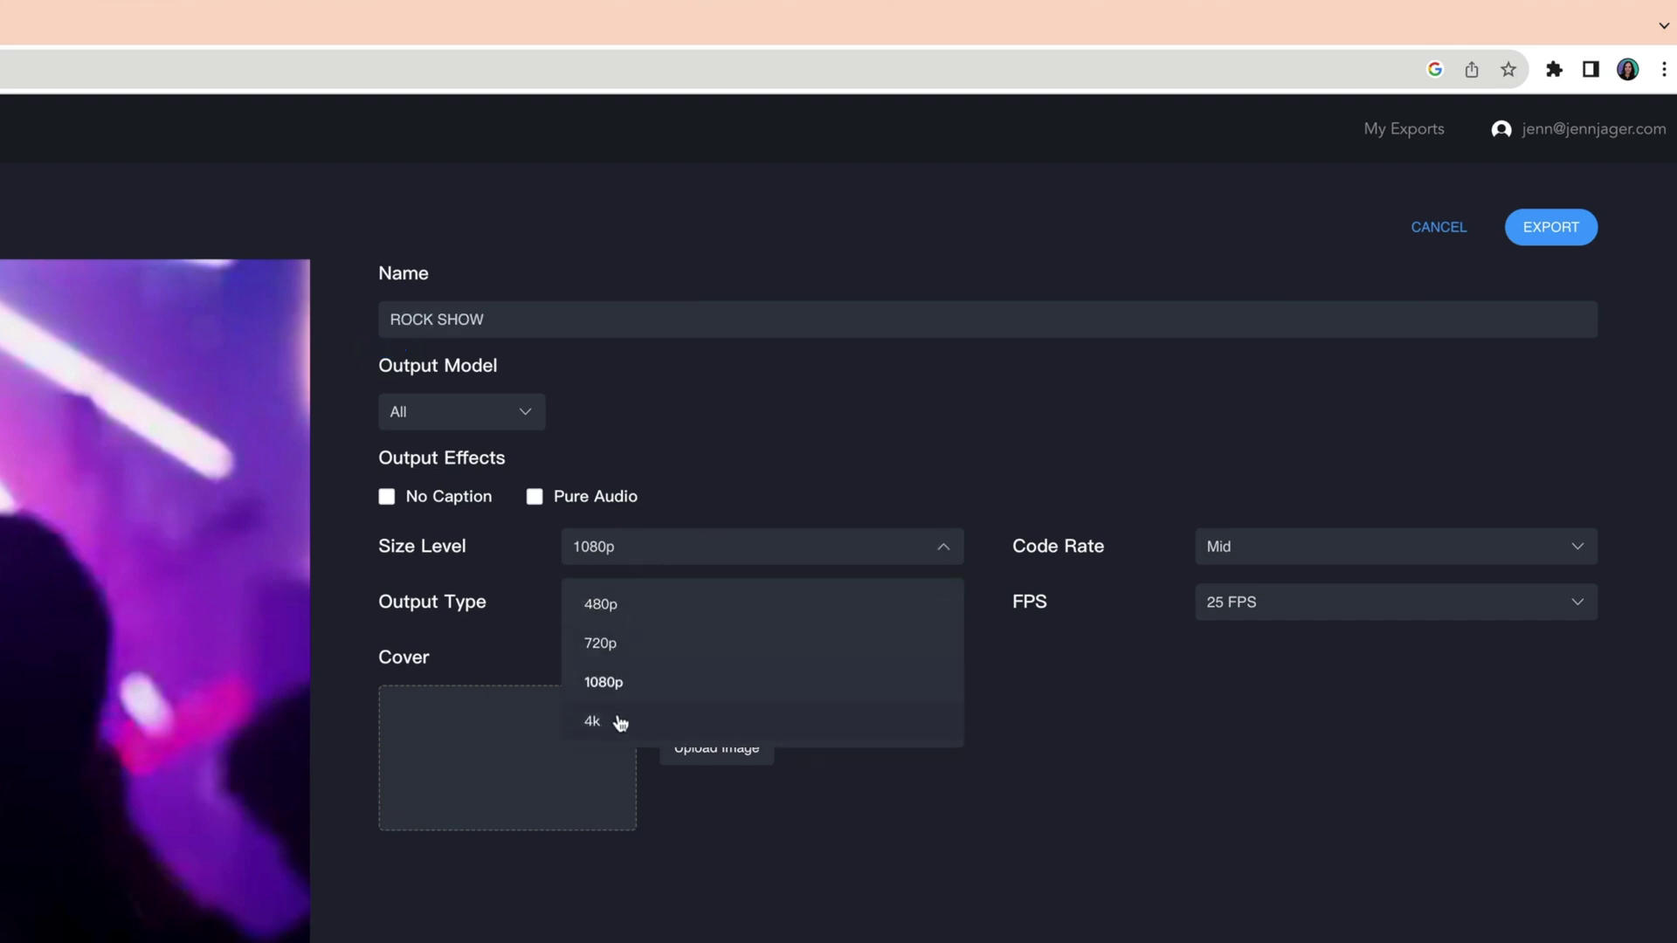
pyautogui.click(616, 684)
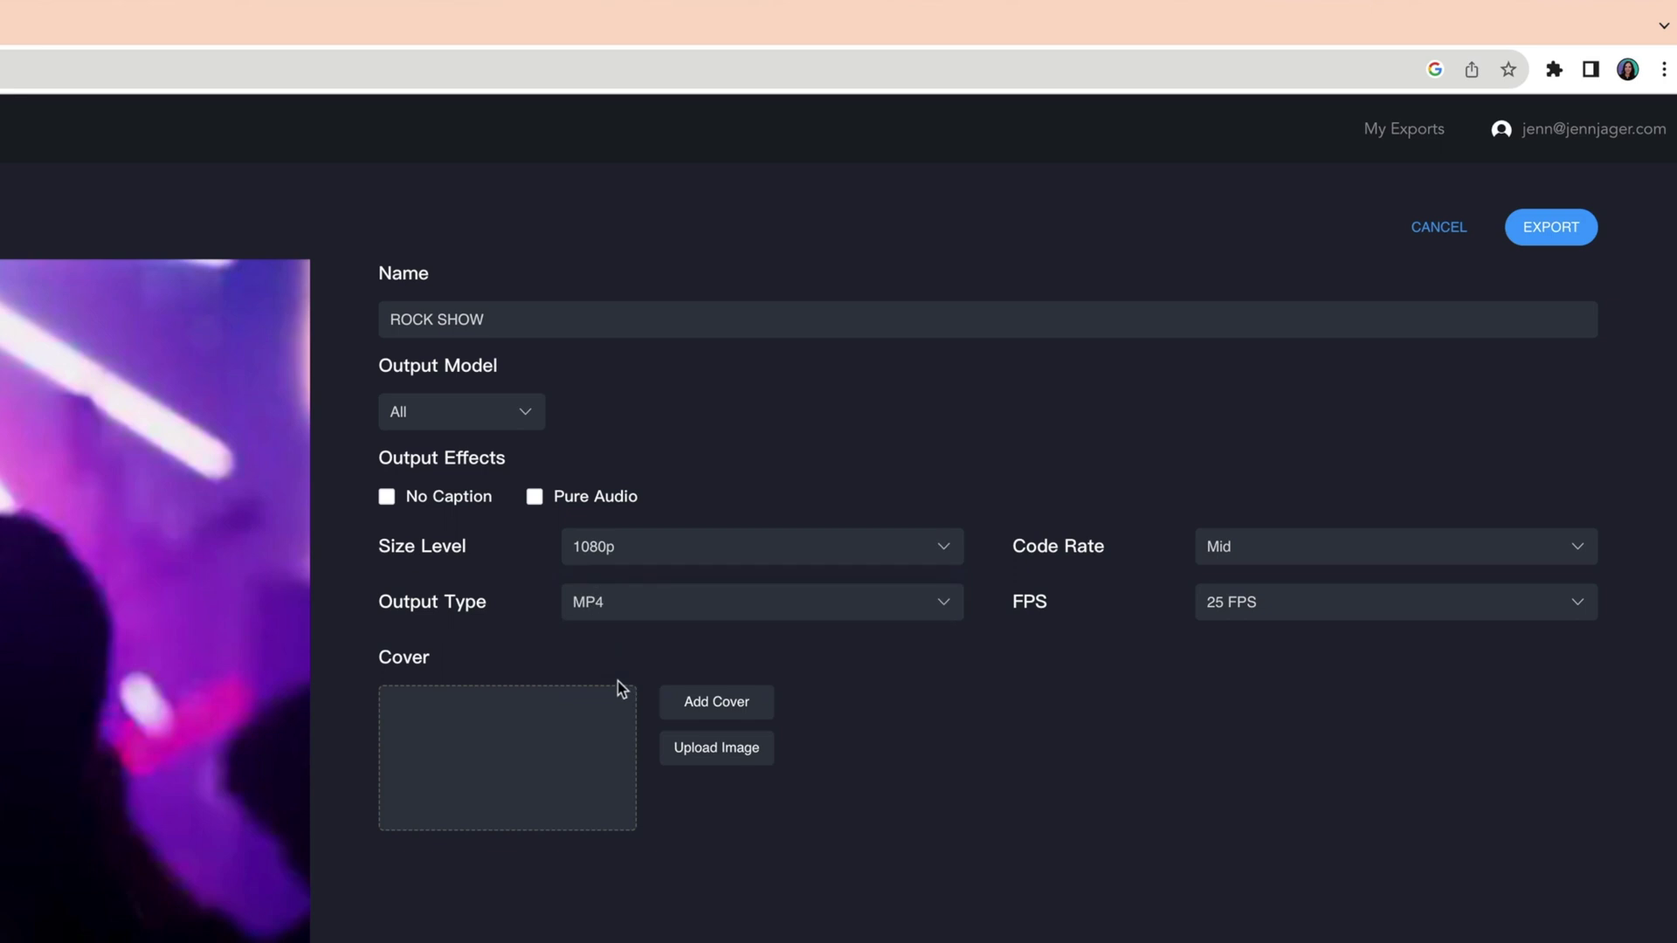
pyautogui.click(631, 598)
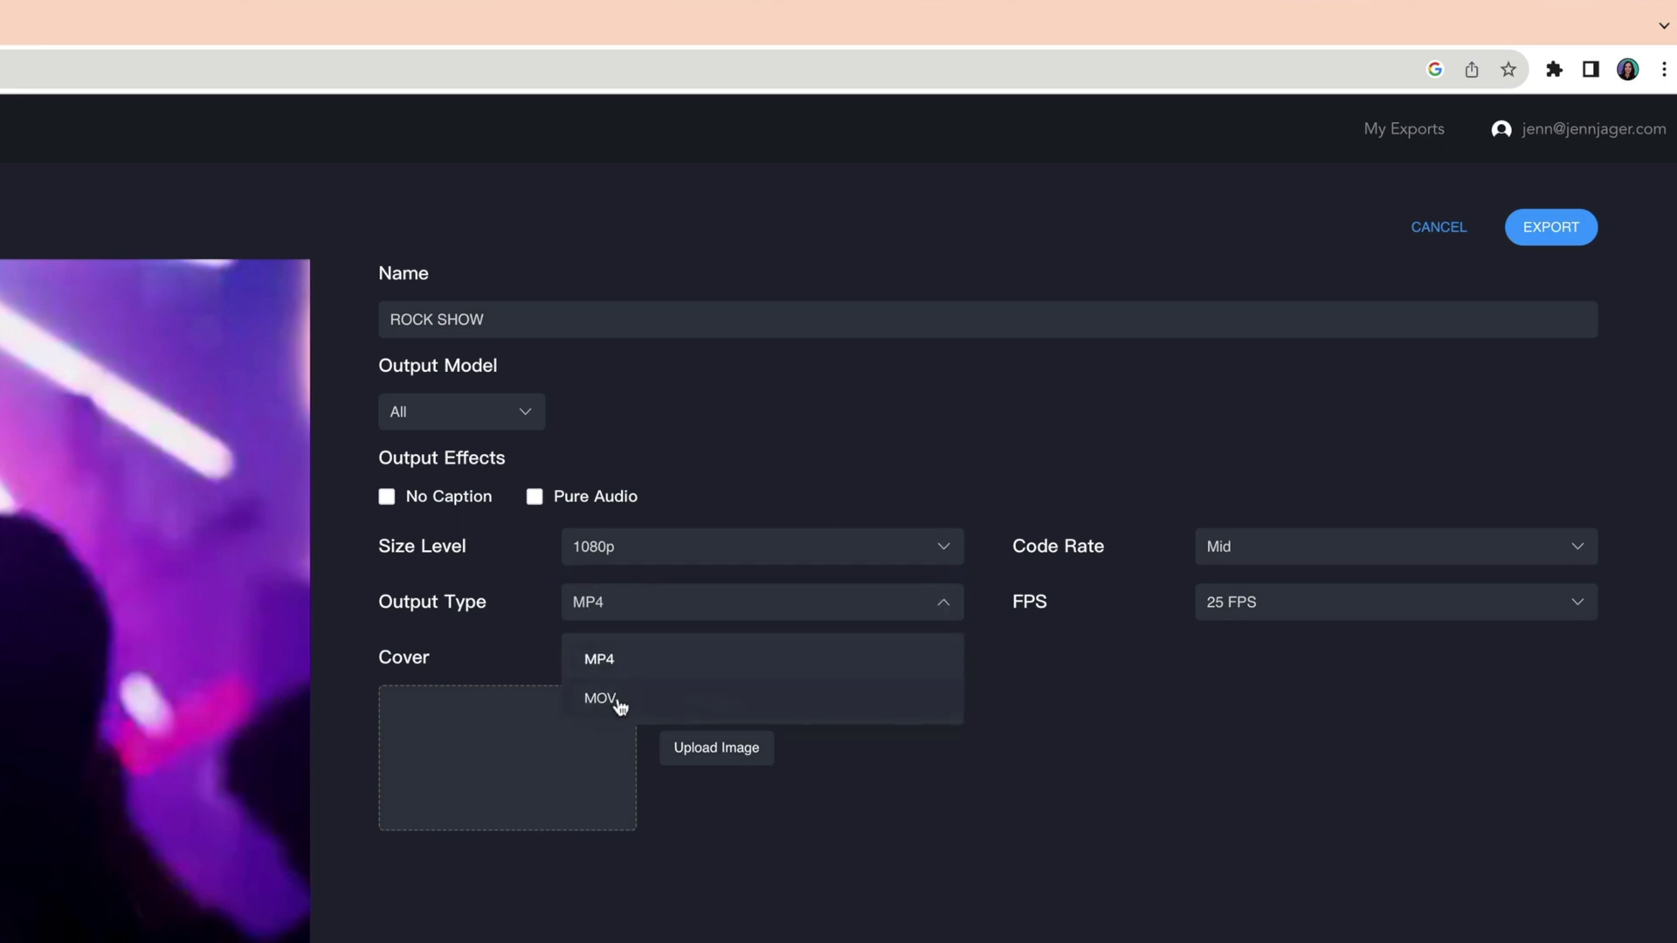
pyautogui.click(1070, 670)
pyautogui.click(1275, 549)
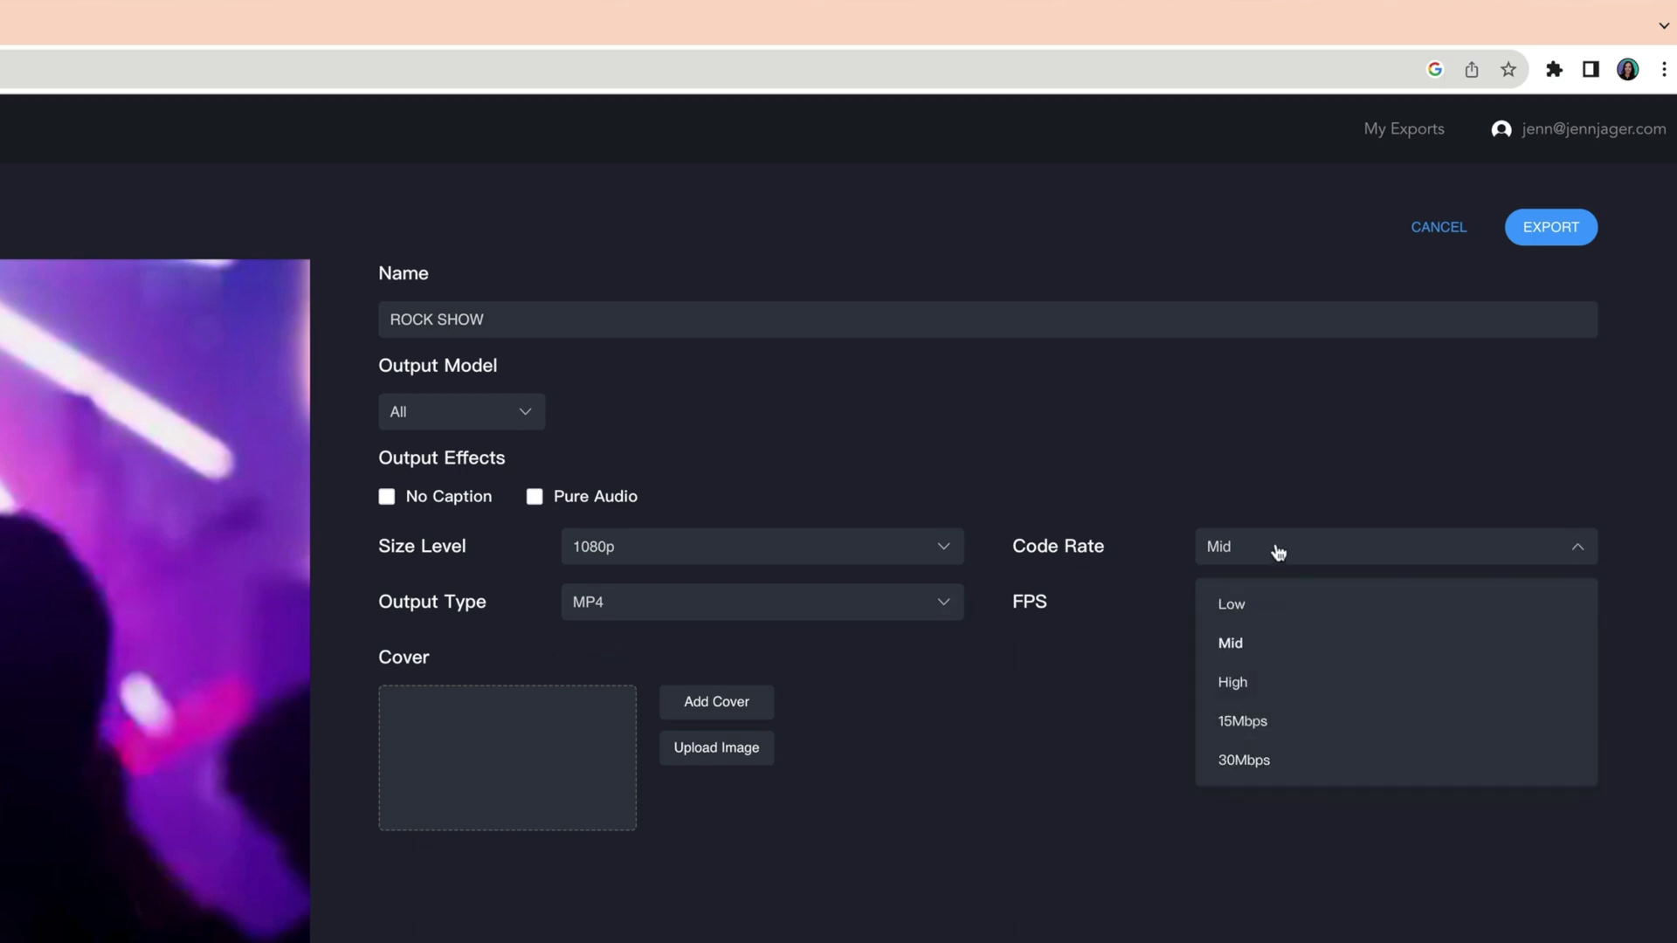
pyautogui.click(1255, 683)
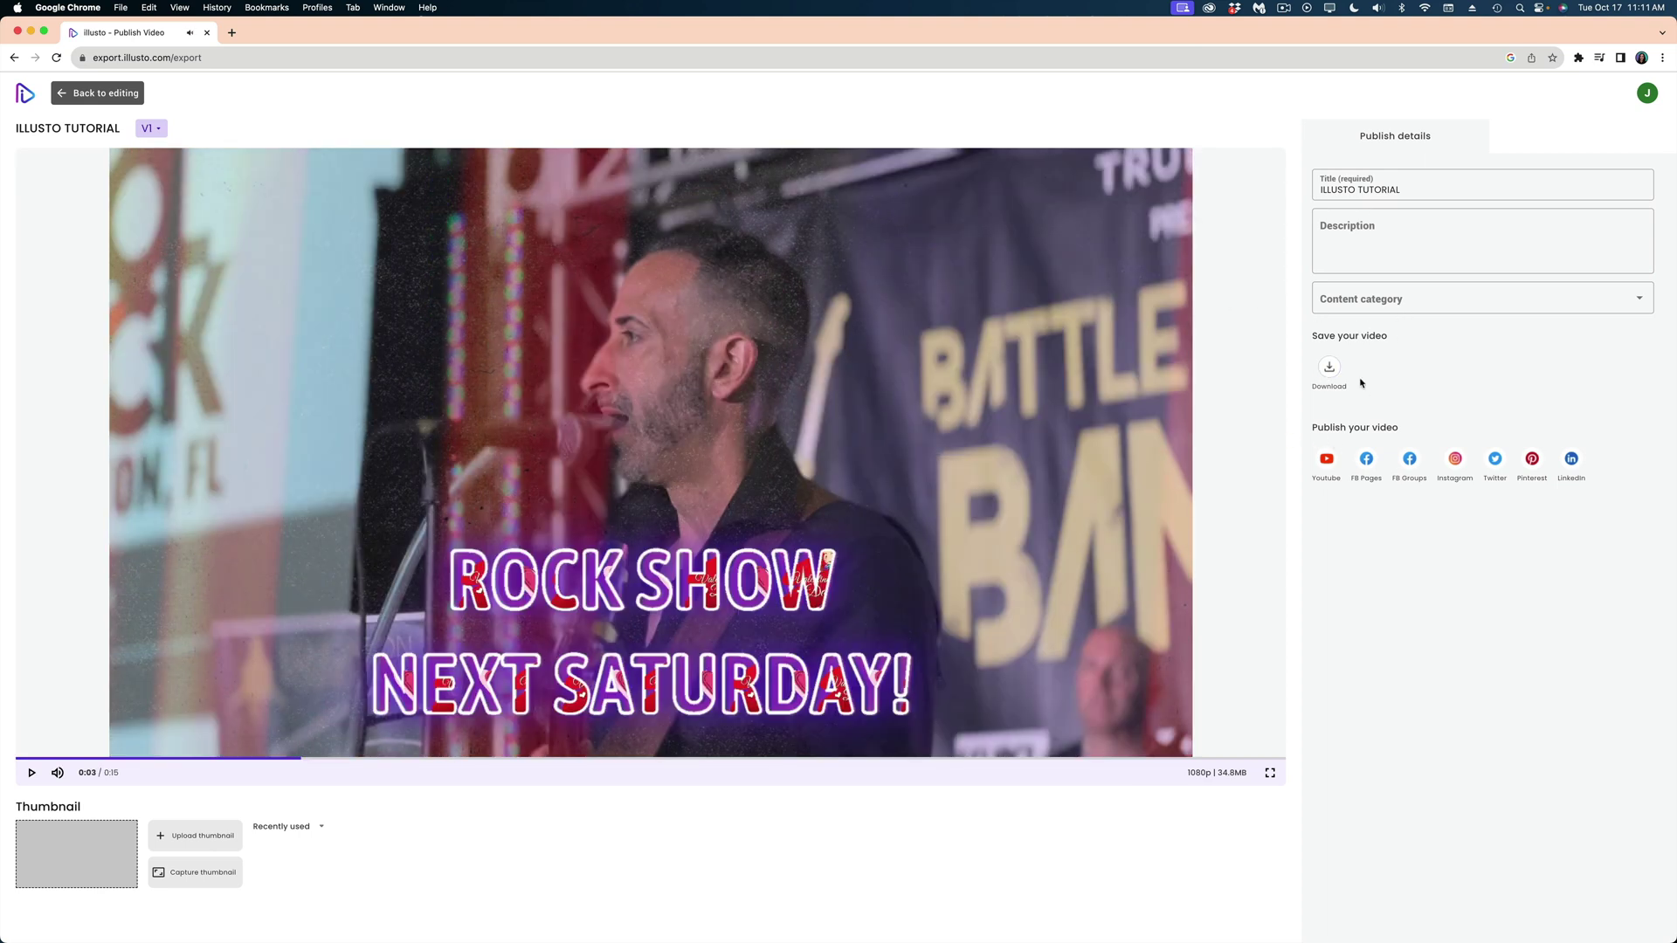
# Download the exported ILLUSTO TUTORIAL video from the publish page.
pyautogui.click(1329, 367)
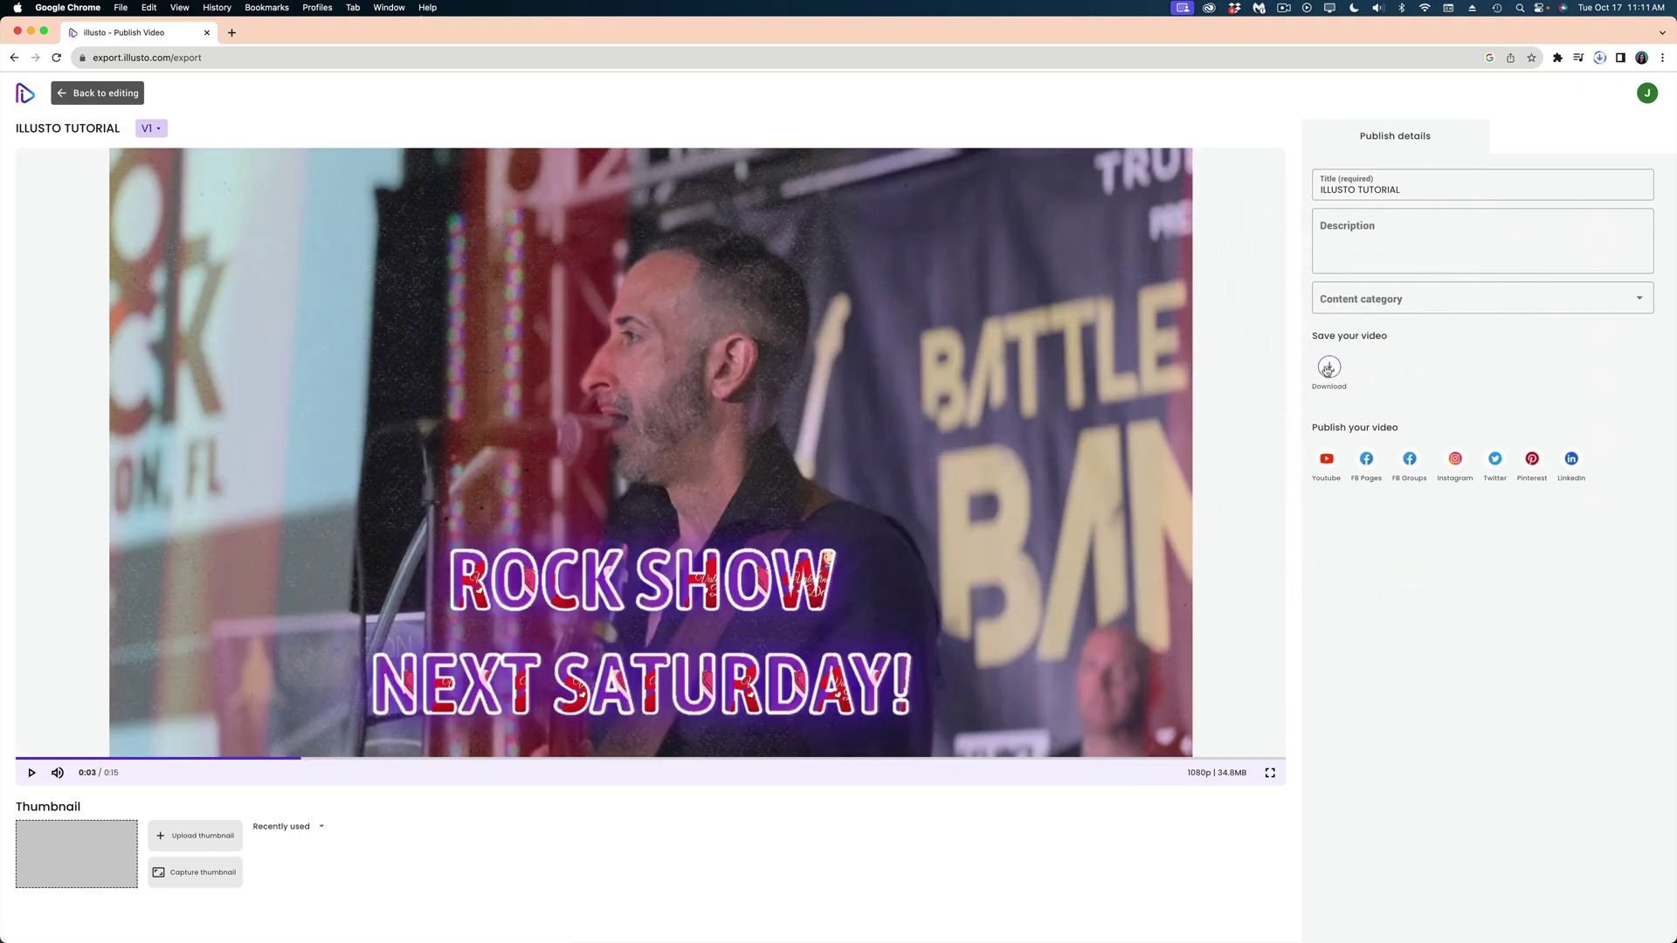